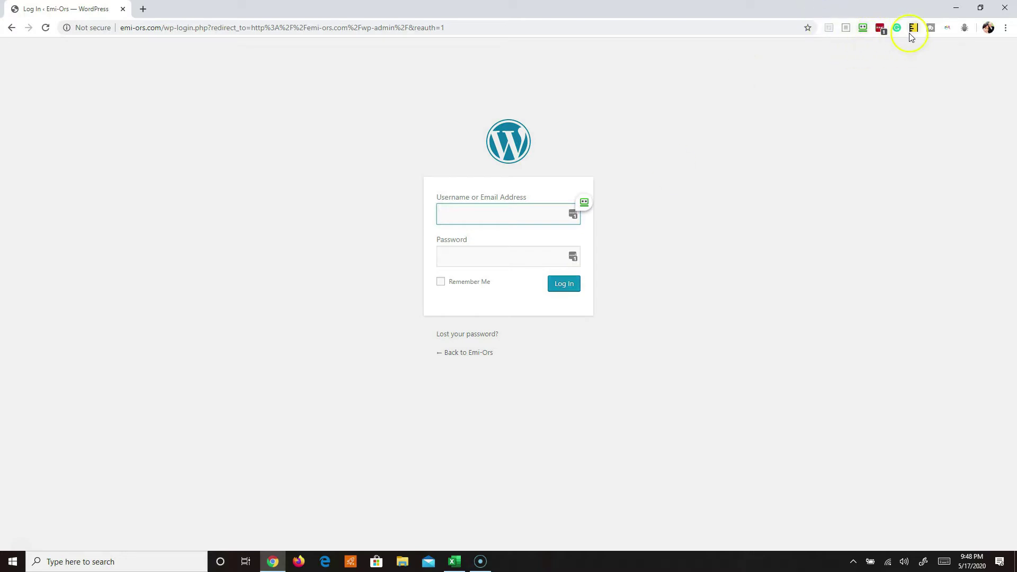
# Step: Log in to the Emi-Ors WordPress admin, filling the username and password from the saved RoboForm login
pyautogui.click(863, 28)
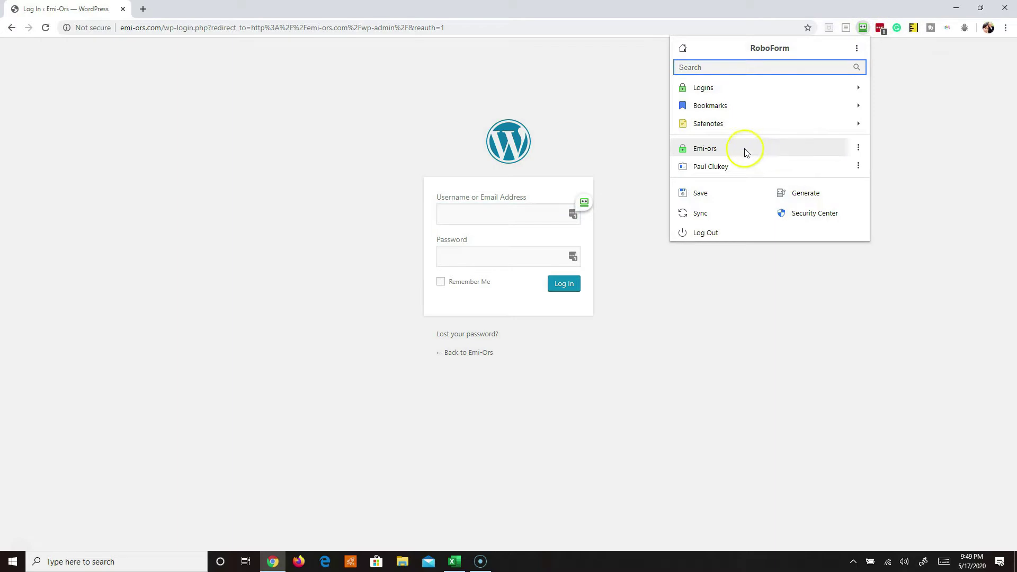
pyautogui.click(744, 151)
pyautogui.click(562, 285)
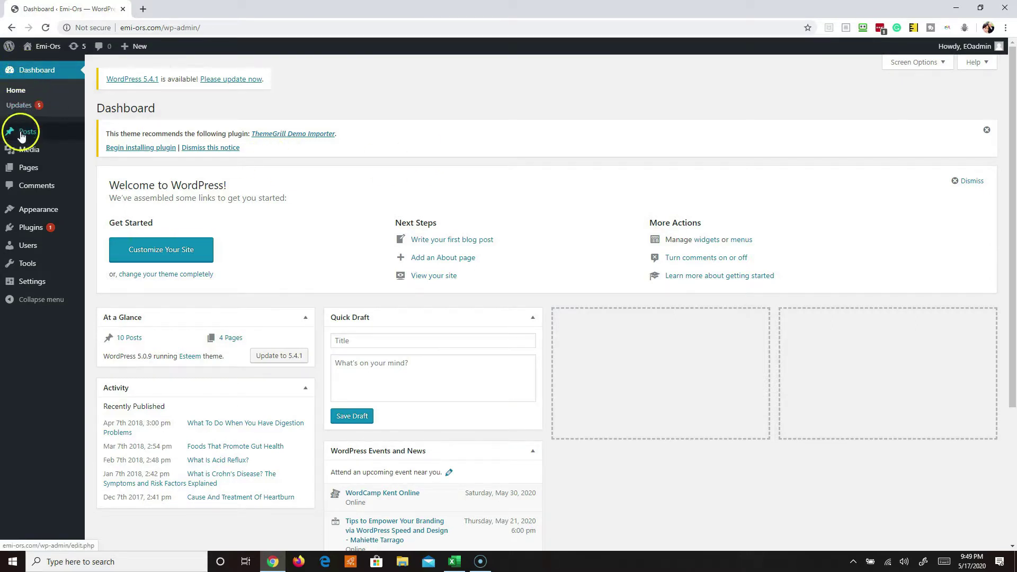
# Step: Open the management page for the site's installed themes
pyautogui.moveTo(28, 155)
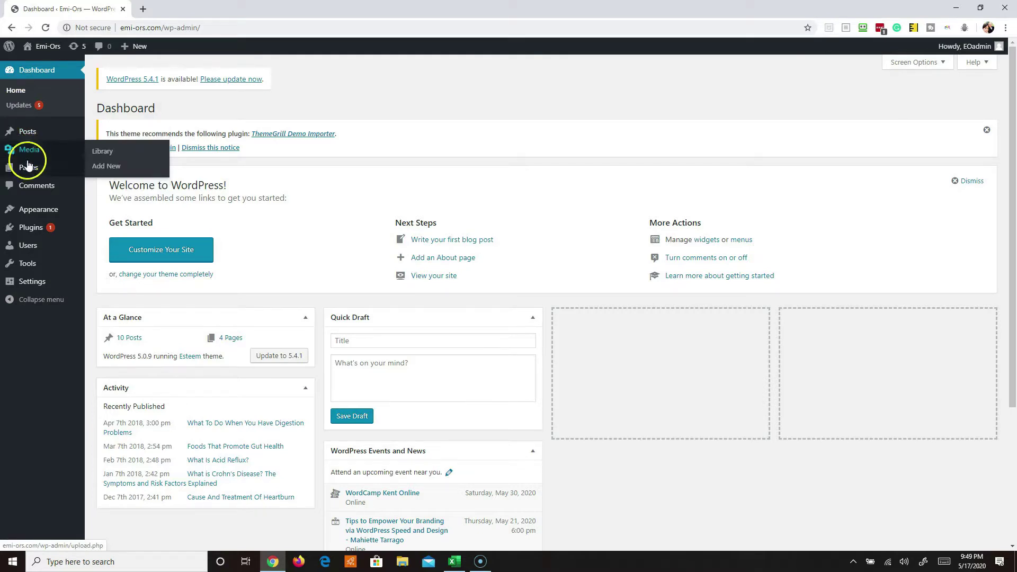
pyautogui.moveTo(31, 214)
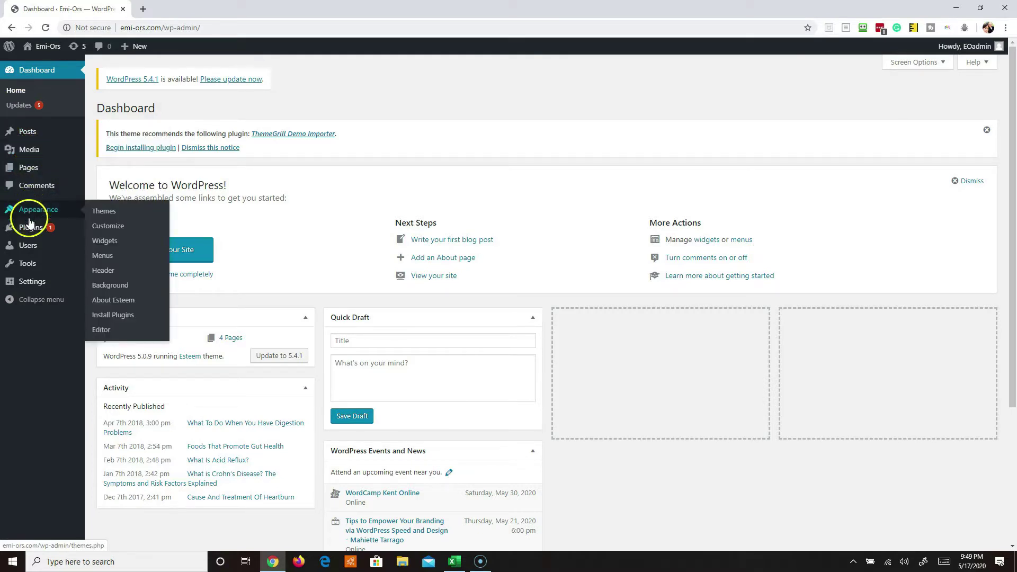
pyautogui.moveTo(28, 254)
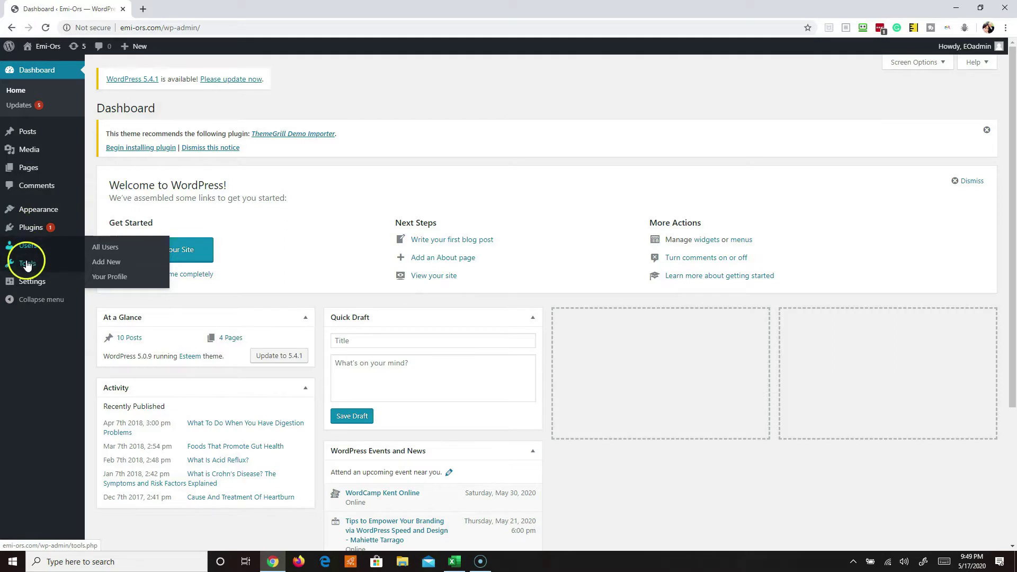
pyautogui.moveTo(27, 283)
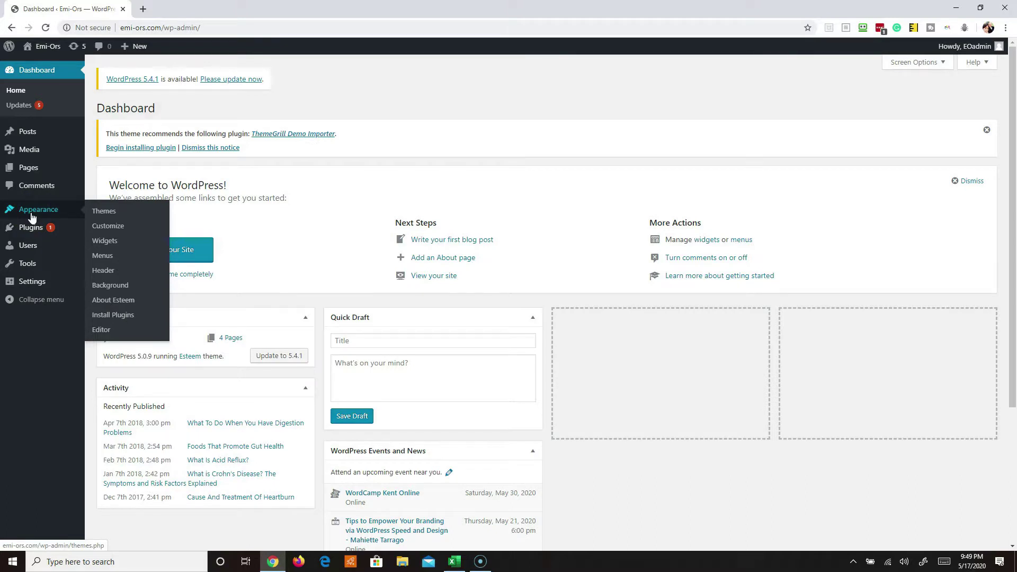
pyautogui.click(96, 211)
pyautogui.click(103, 213)
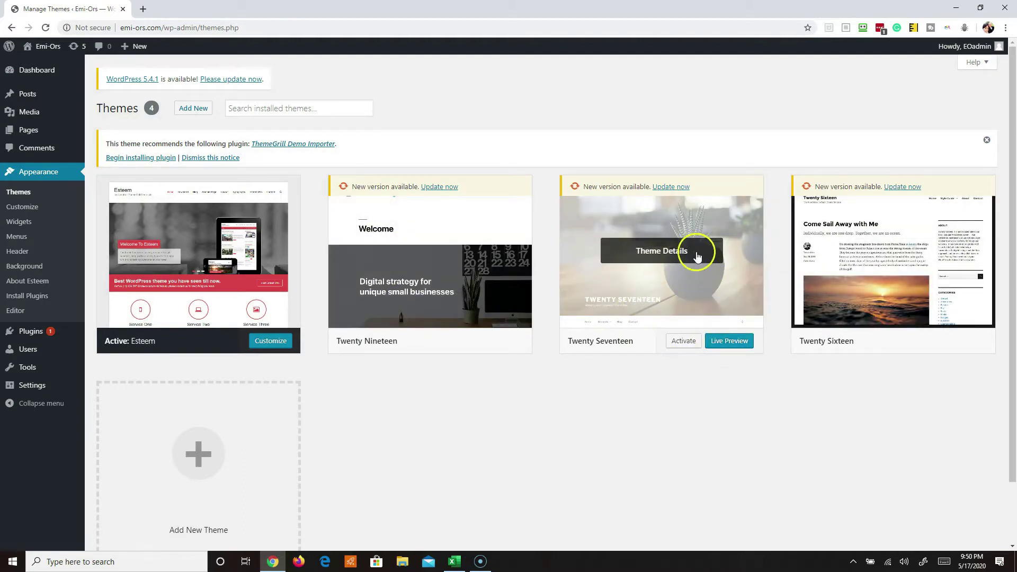
# Step: Delete the Twenty Sixteen theme from the installed themes
pyautogui.click(907, 253)
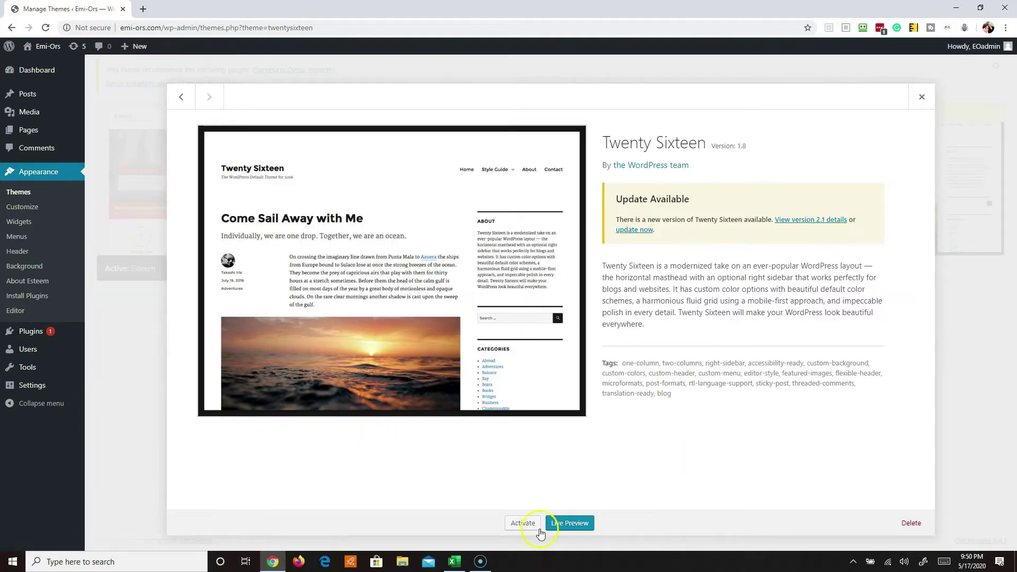
pyautogui.click(910, 523)
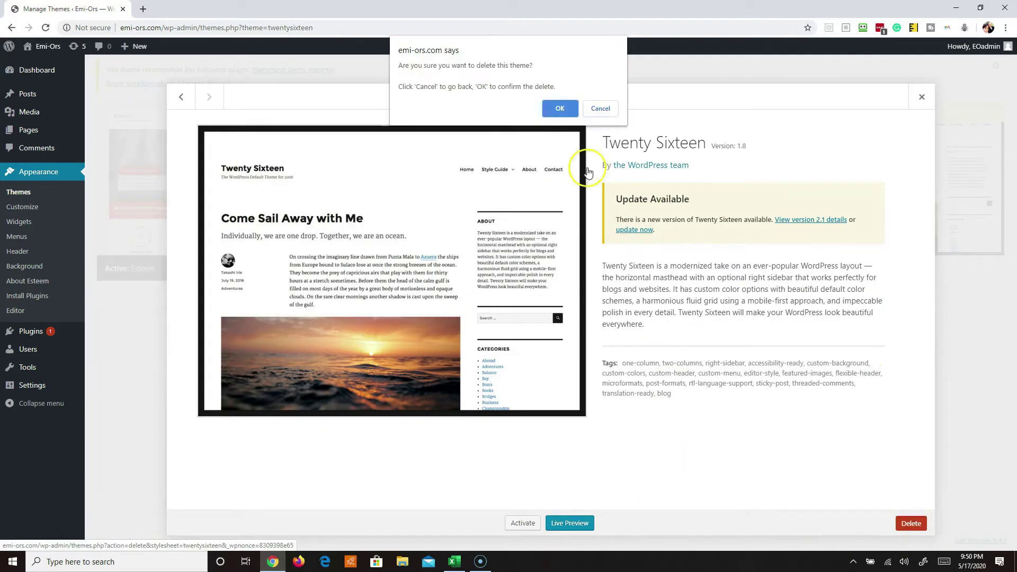
pyautogui.click(559, 107)
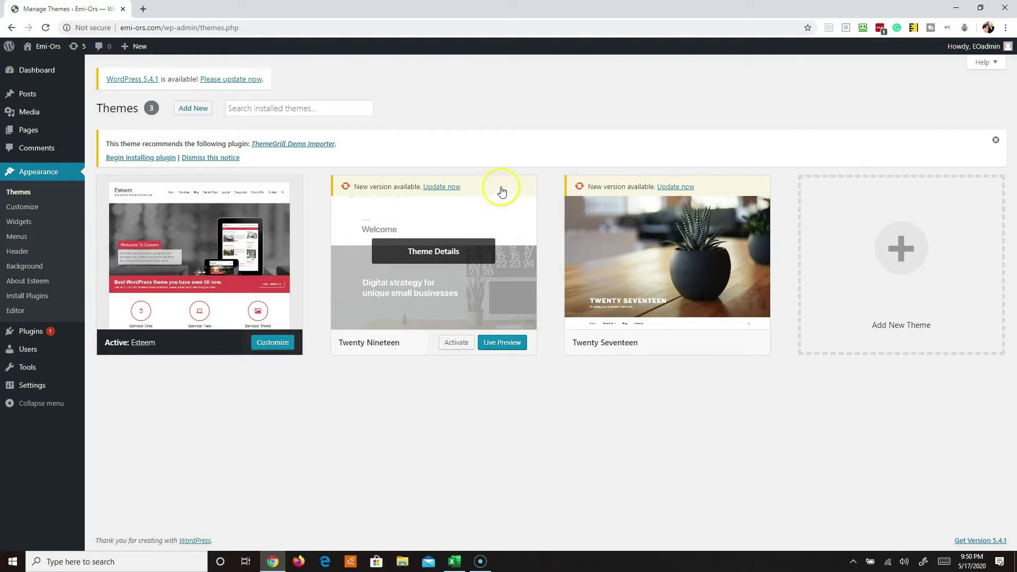
# Step: Update the Twenty Nineteen and Twenty Seventeen themes to their new versions
pyautogui.click(434, 187)
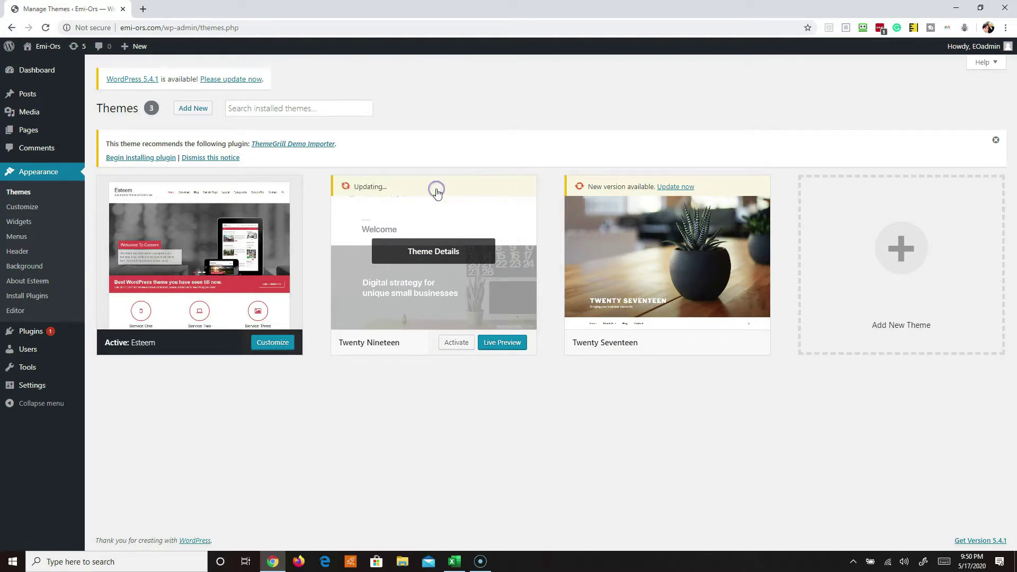
pyautogui.click(686, 188)
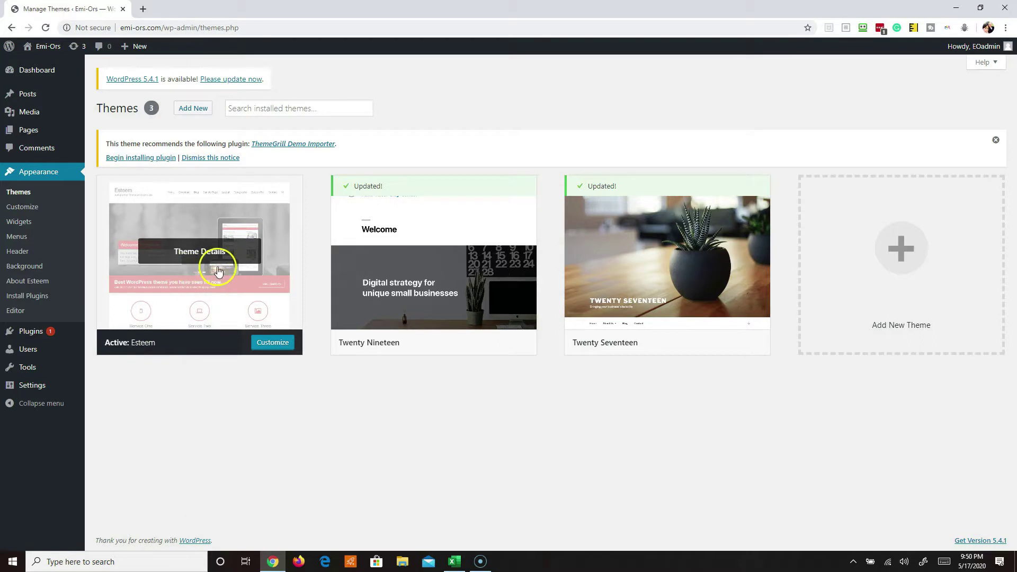
# Step: Browse the featured themes available for adding to the site
pyautogui.click(194, 110)
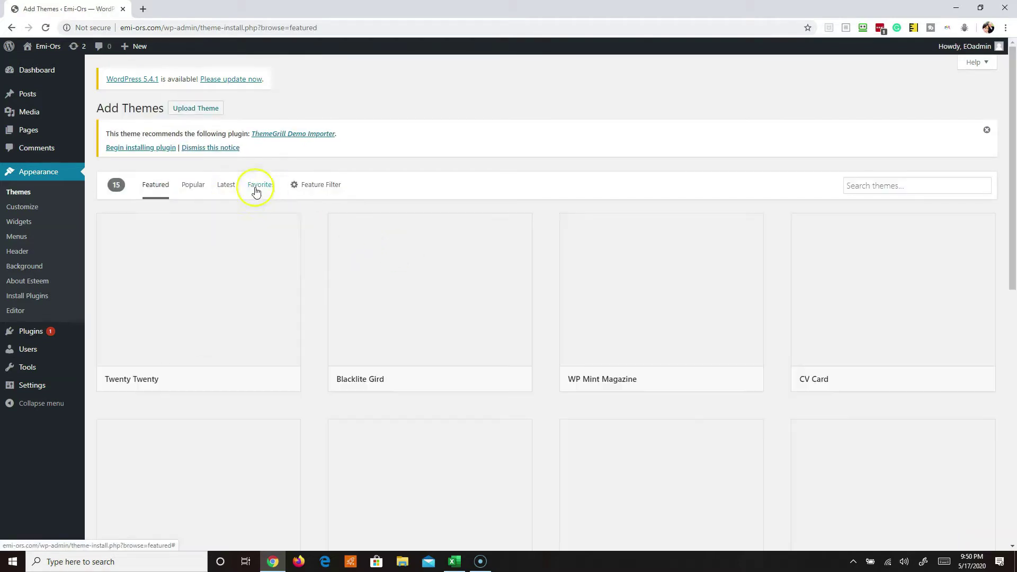
pyautogui.scroll(-10, 520, 306)
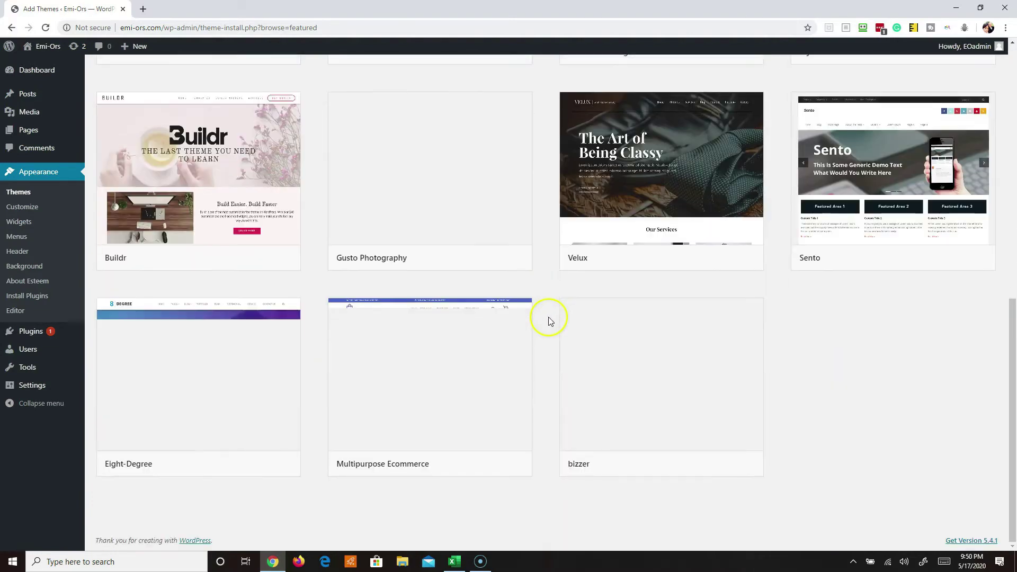
pyautogui.scroll(10, 548, 317)
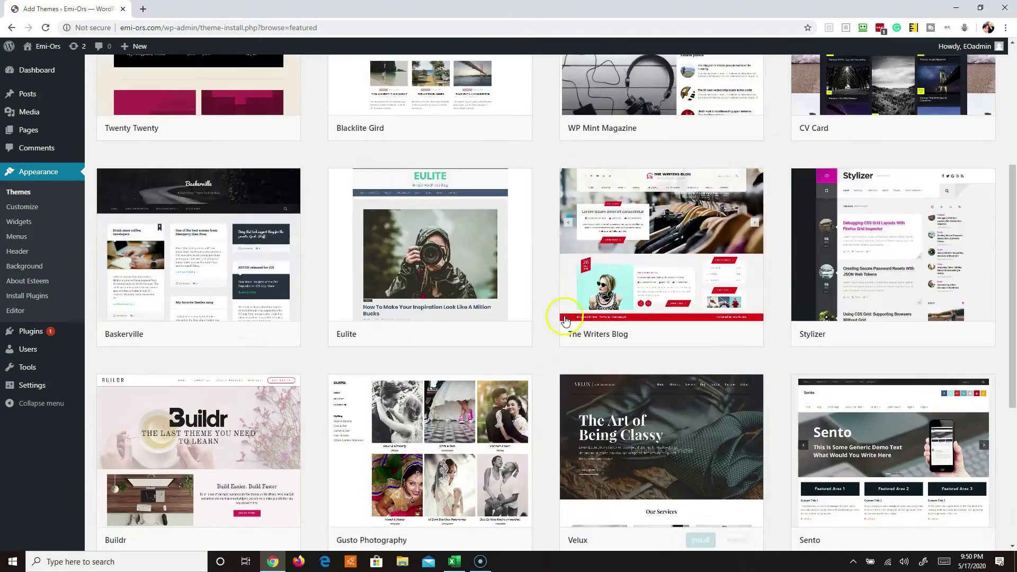
# Step: Clear the default tagline "My WordPress Blog" in the Customizer's Site Identity settings
pyautogui.click(22, 207)
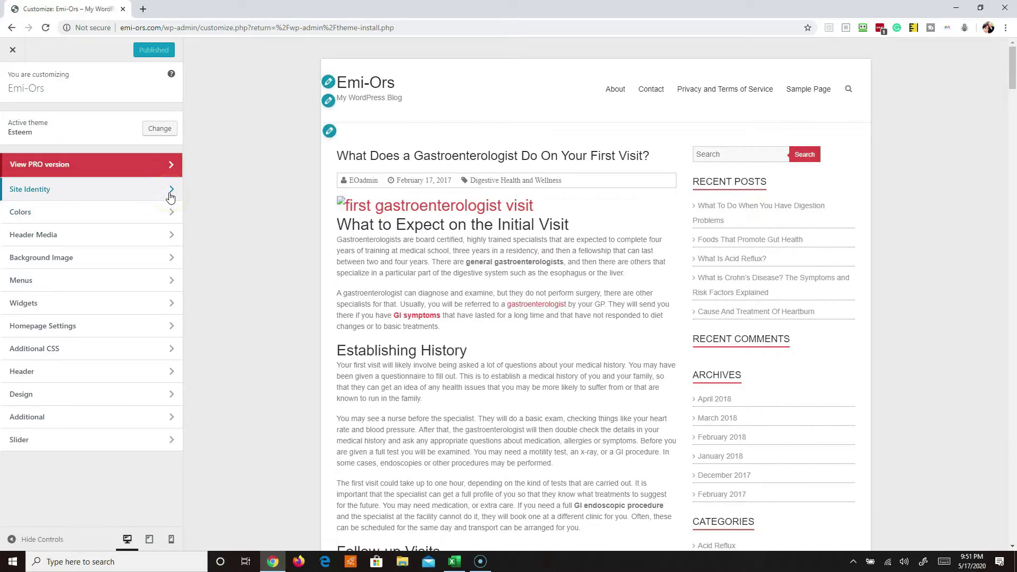
pyautogui.click(140, 192)
pyautogui.click(45, 199)
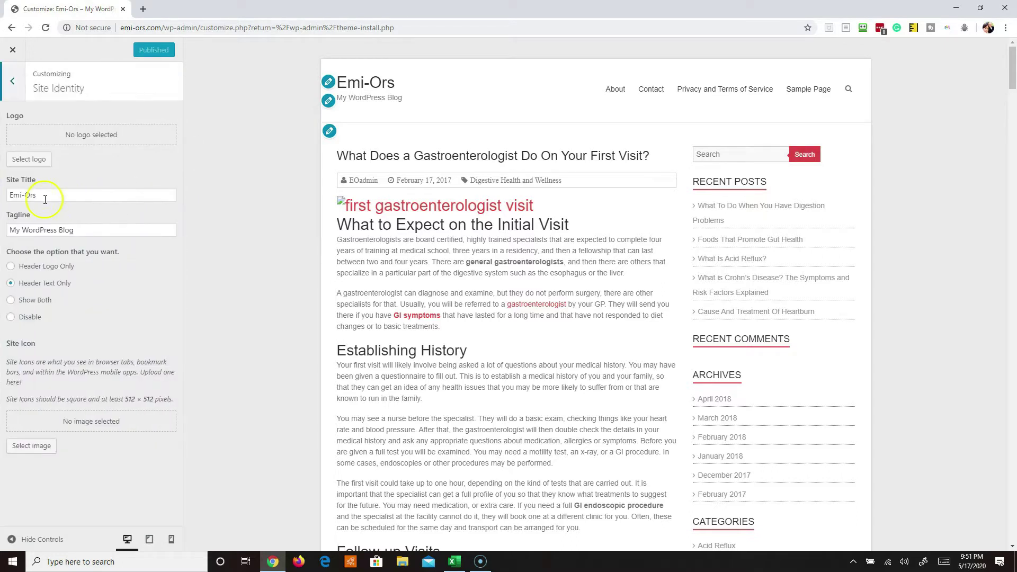
pyautogui.hotkey('ctrl', 'a')
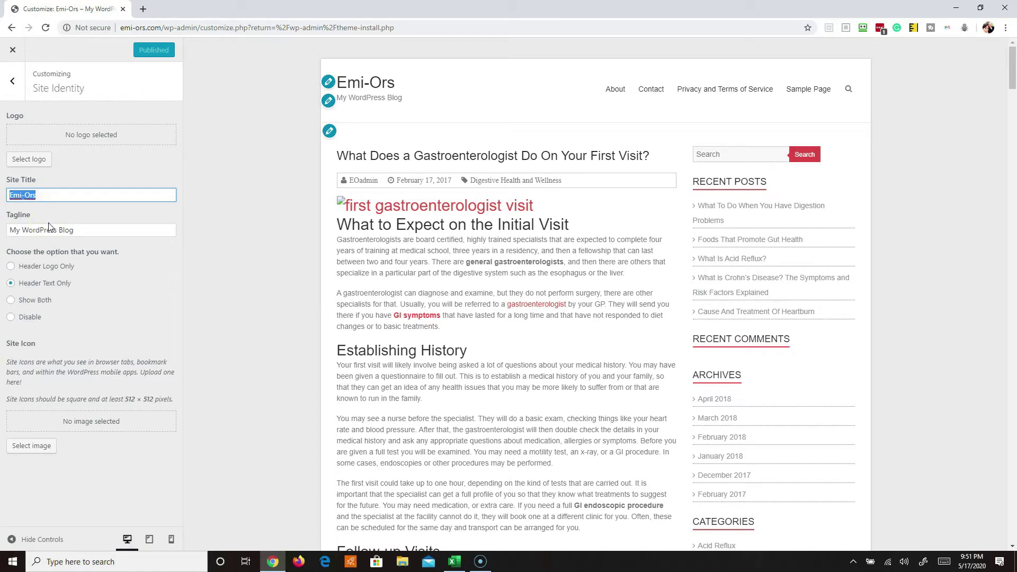
pyautogui.moveTo(110, 230); pyautogui.dragTo(1, 236)
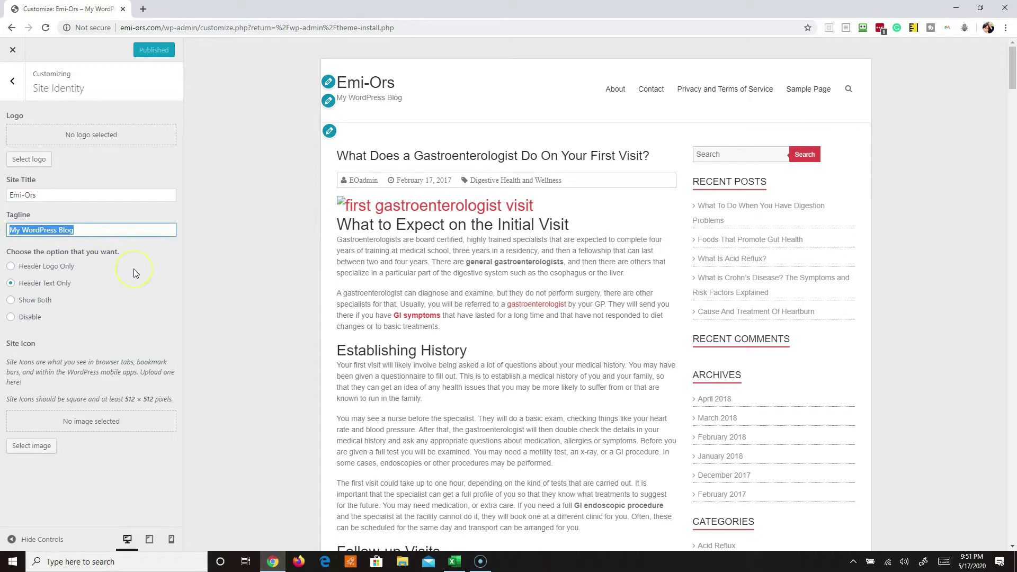
pyautogui.press('BackSpace')
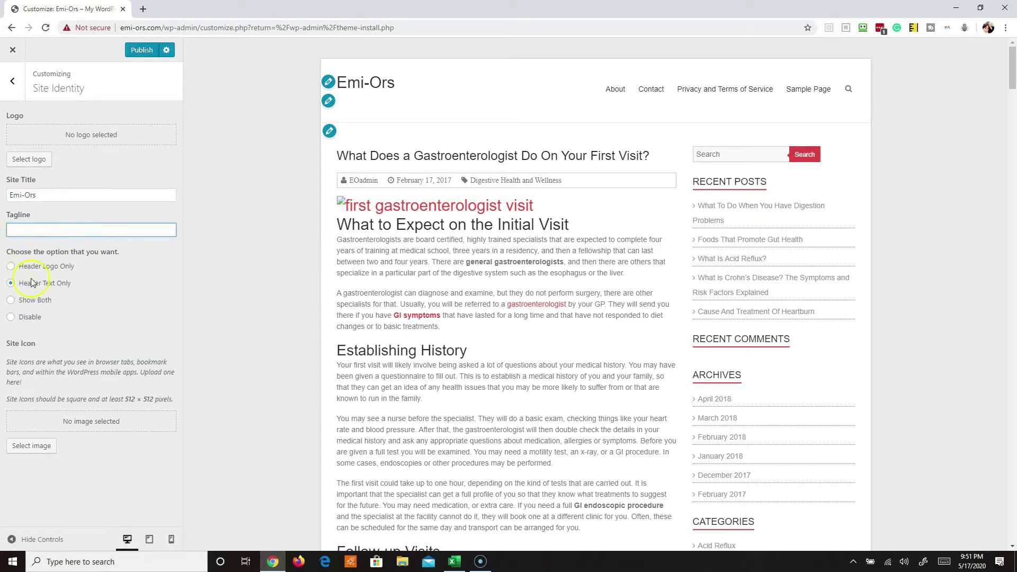
pyautogui.moveTo(19, 256); pyautogui.dragTo(85, 257)
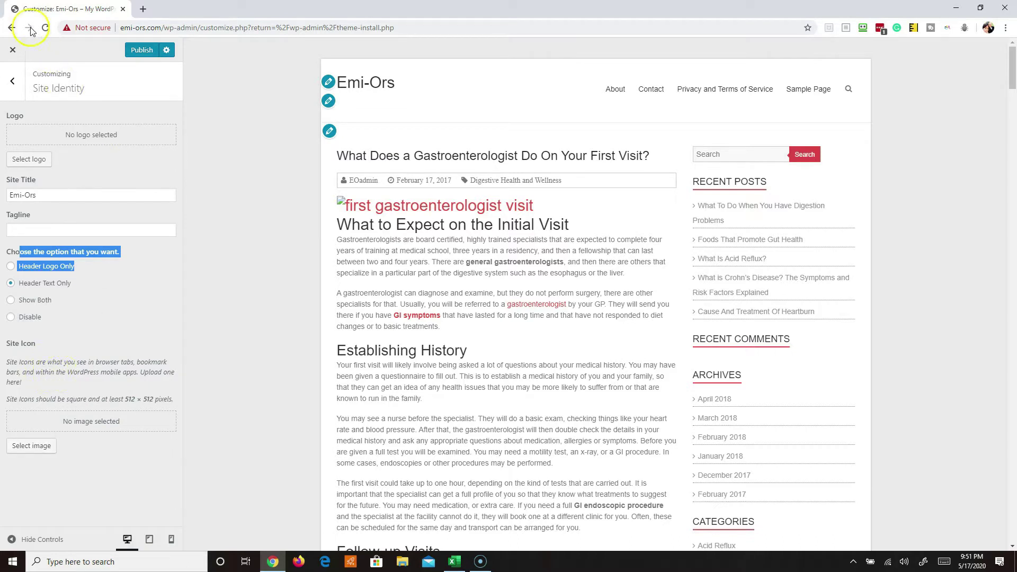
pyautogui.click(16, 82)
# Step: Review the Esteem theme's background color picker and its header video and image settings in the Customizer
pyautogui.click(164, 209)
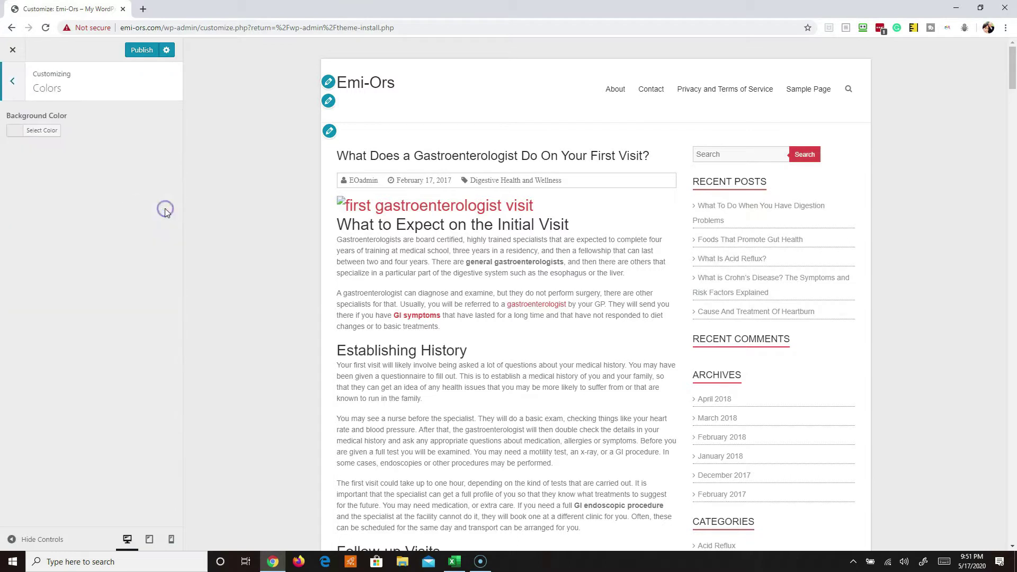
pyautogui.click(57, 136)
pyautogui.click(260, 163)
pyautogui.click(9, 82)
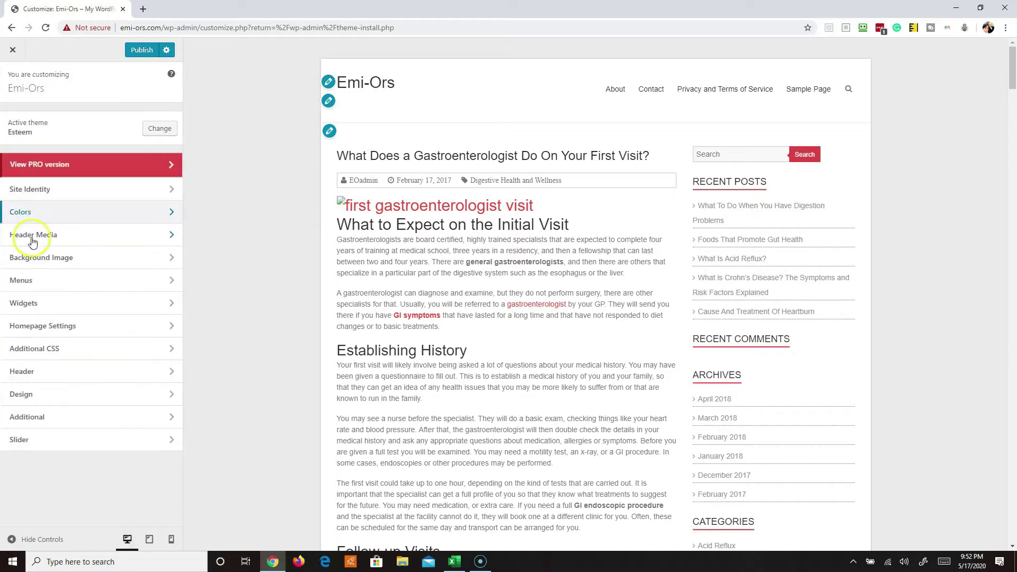
pyautogui.click(170, 237)
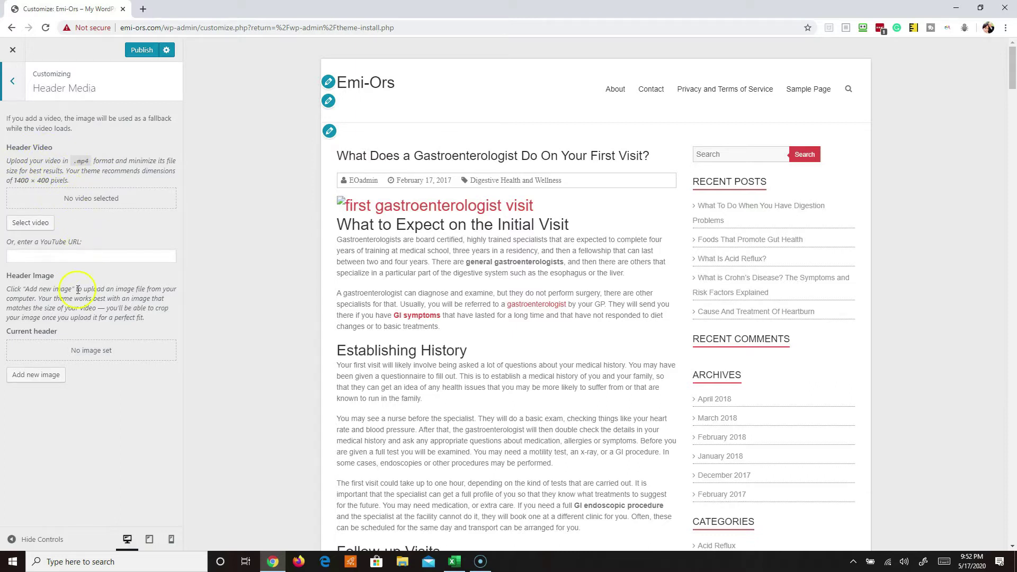
pyautogui.click(13, 82)
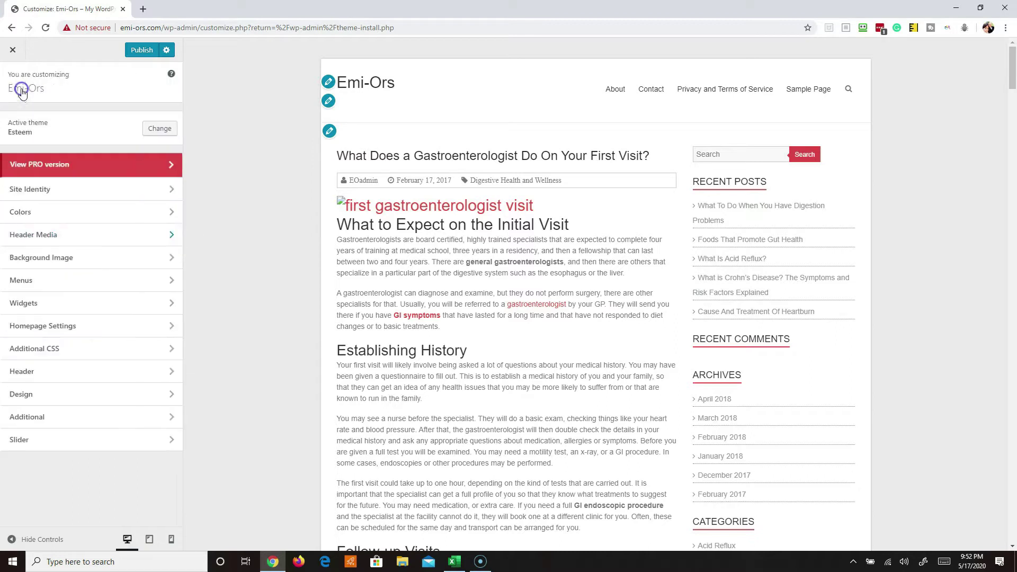
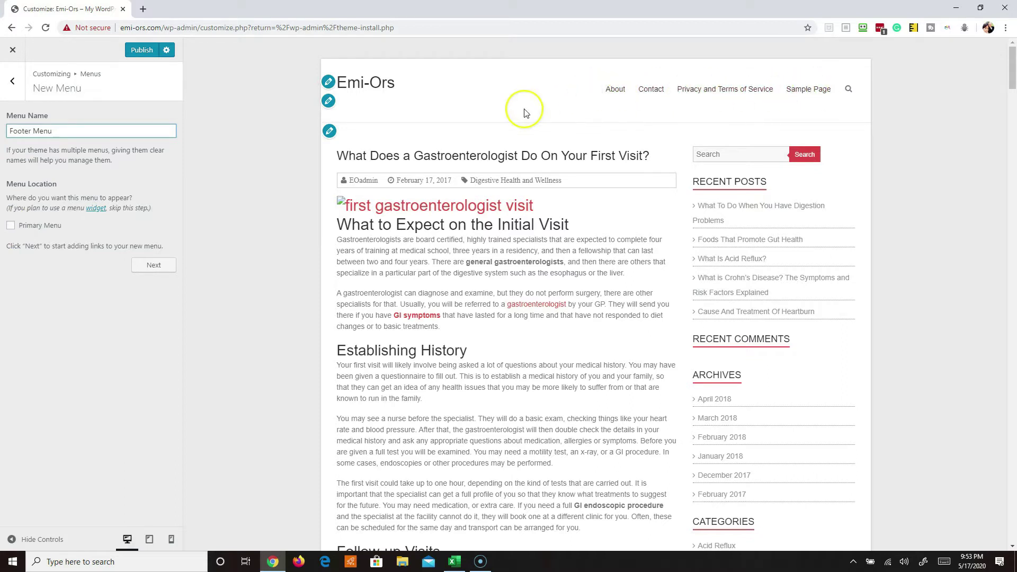
# Step: Leave the new Footer Menu form and remove the last of the duplicate About items from the Top Level menu
pyautogui.click(12, 80)
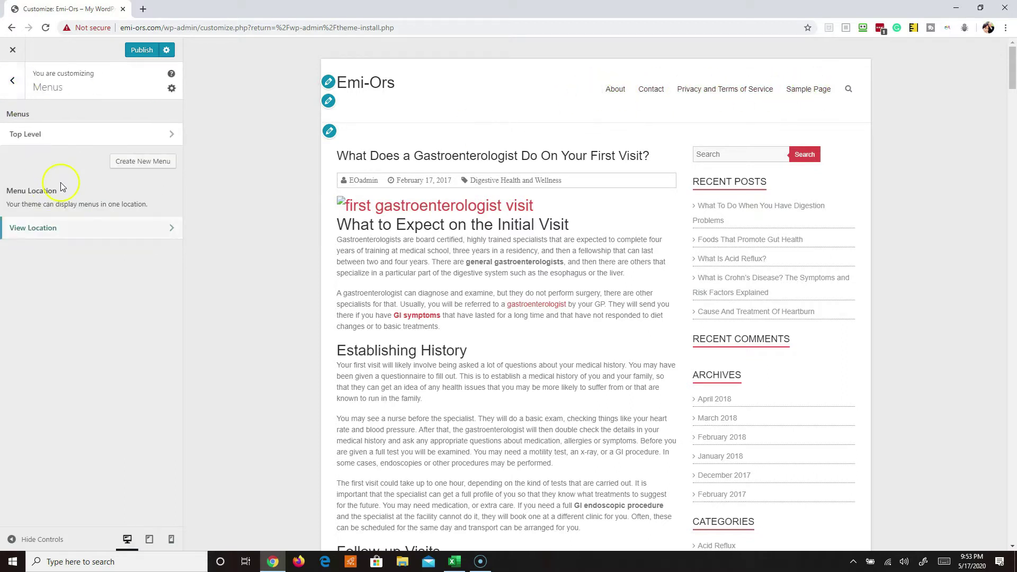
pyautogui.click(172, 135)
pyautogui.scroll(-5, 87, 371)
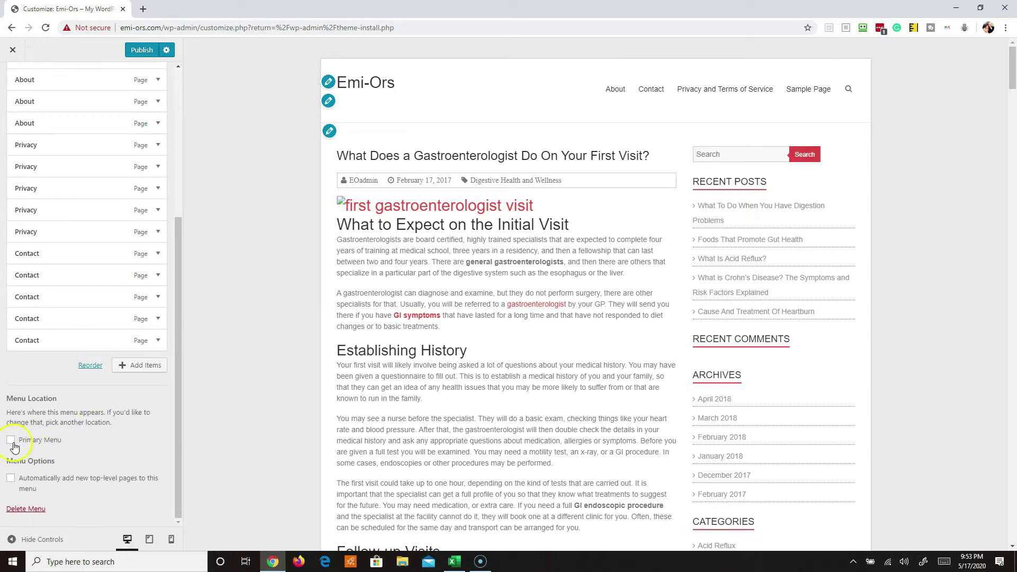
pyautogui.scroll(5, 65, 361)
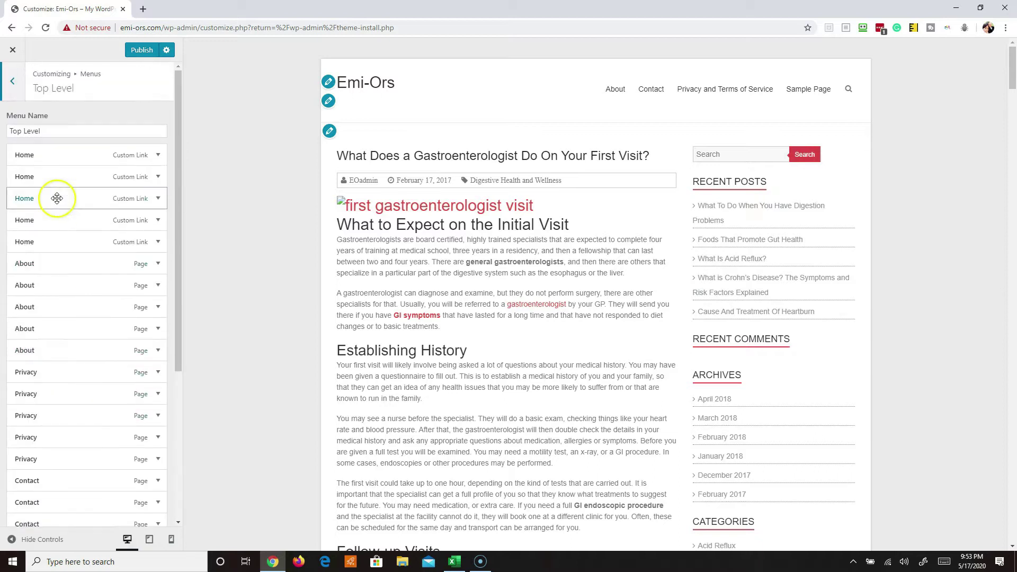
pyautogui.scroll(-4, 65, 381)
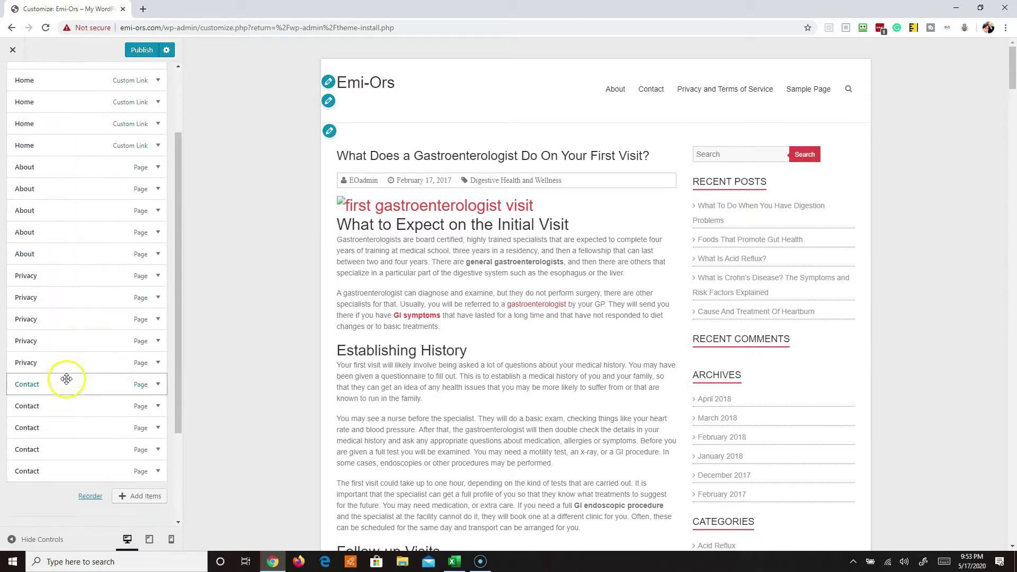
pyautogui.scroll(2, 81, 318)
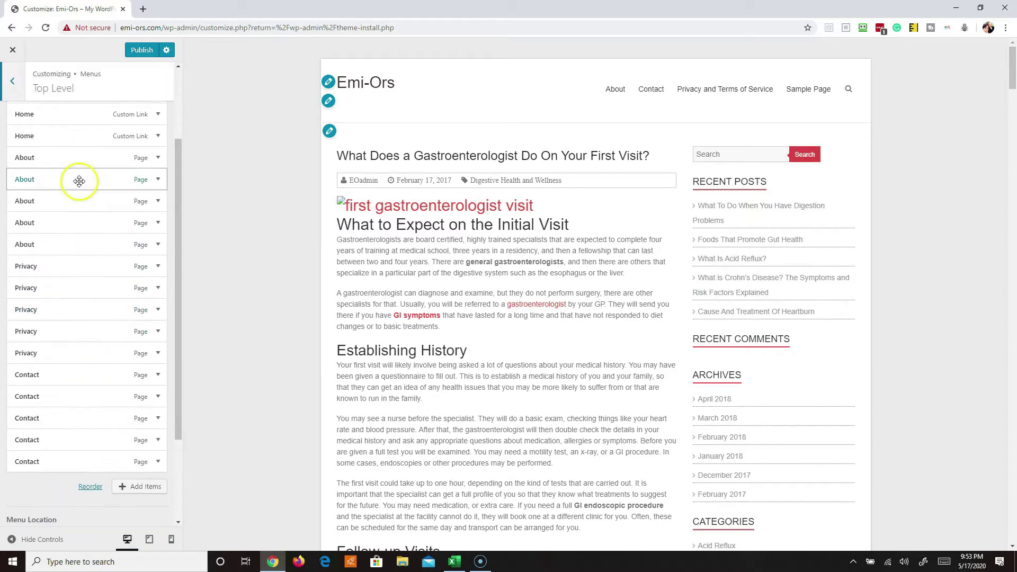
pyautogui.scroll(1, 80, 179)
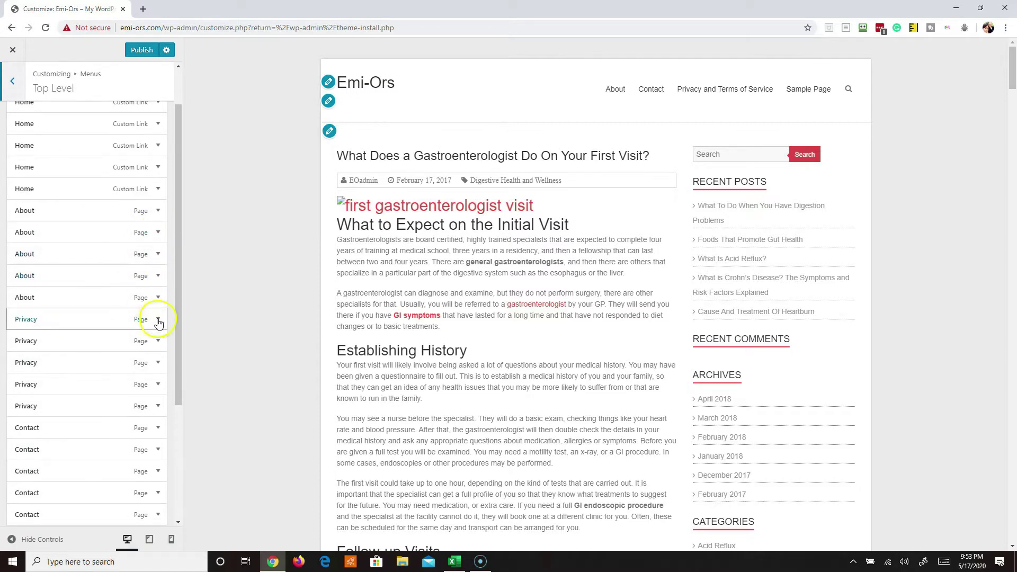
pyautogui.click(158, 297)
pyautogui.scroll(-3, 129, 306)
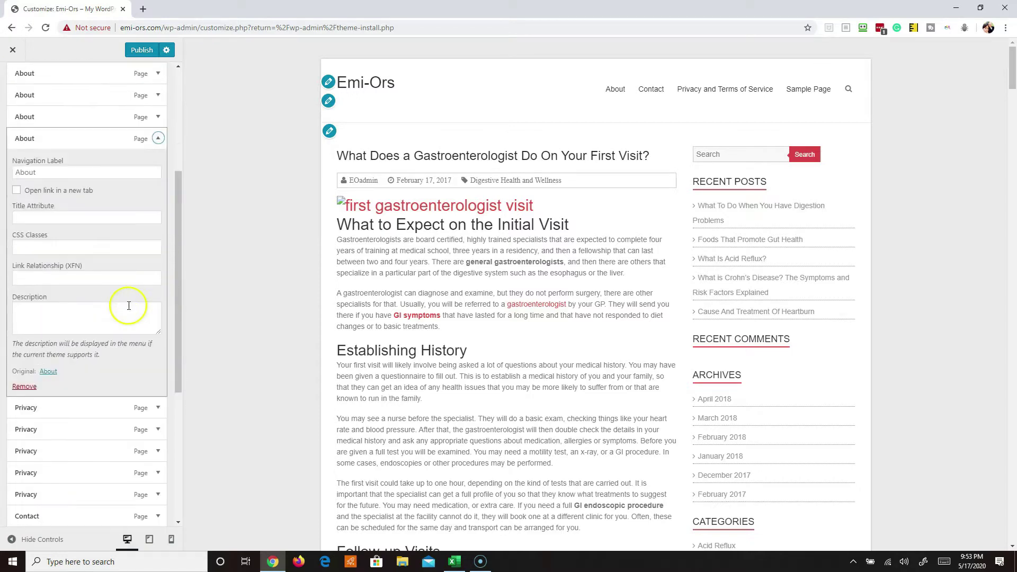
pyautogui.click(23, 386)
# Step: Remove two more duplicate About items from the Top Level menu and publish the menu changes
pyautogui.scroll(5, 170, 317)
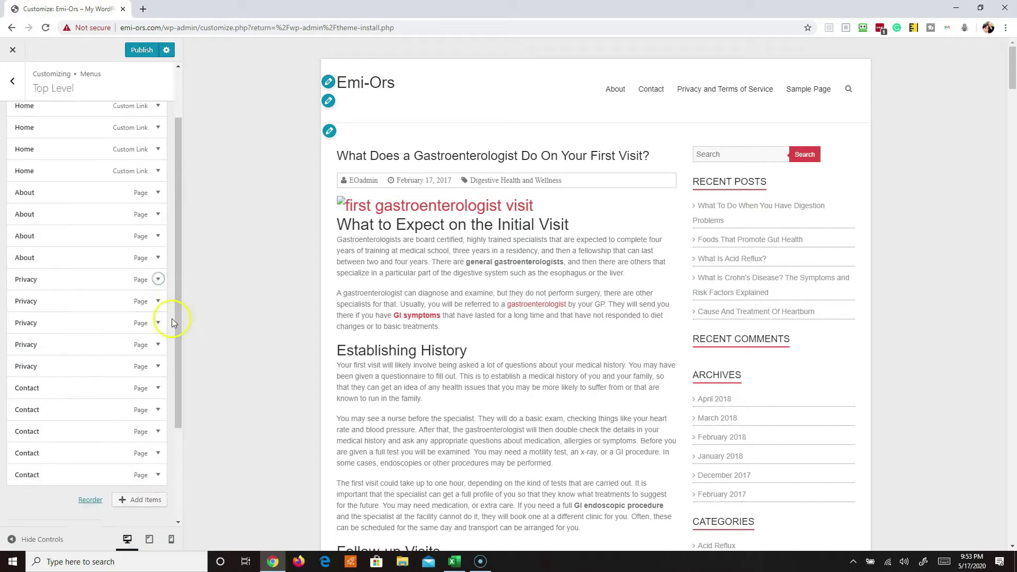
pyautogui.click(158, 282)
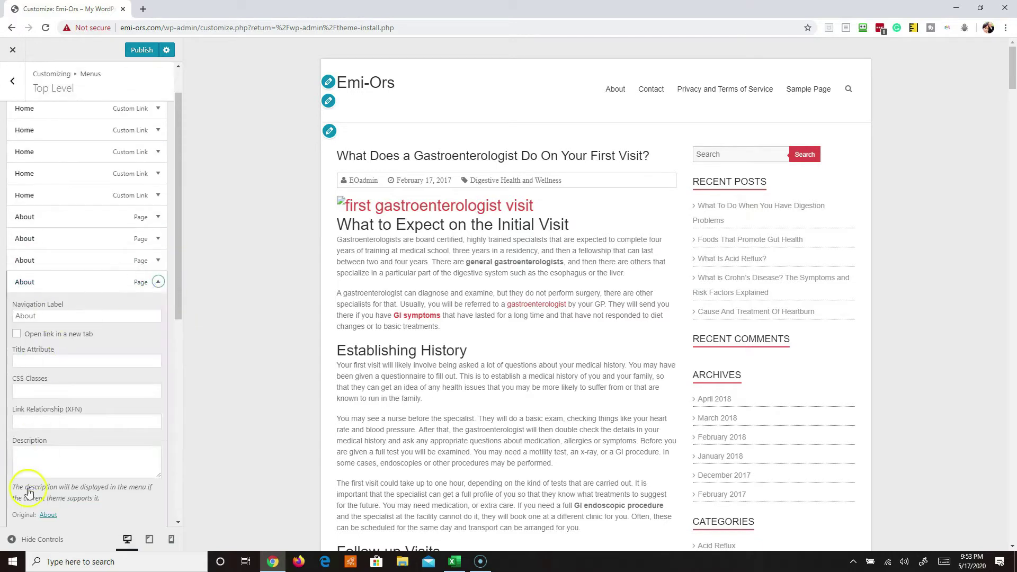
pyautogui.scroll(-4, 28, 492)
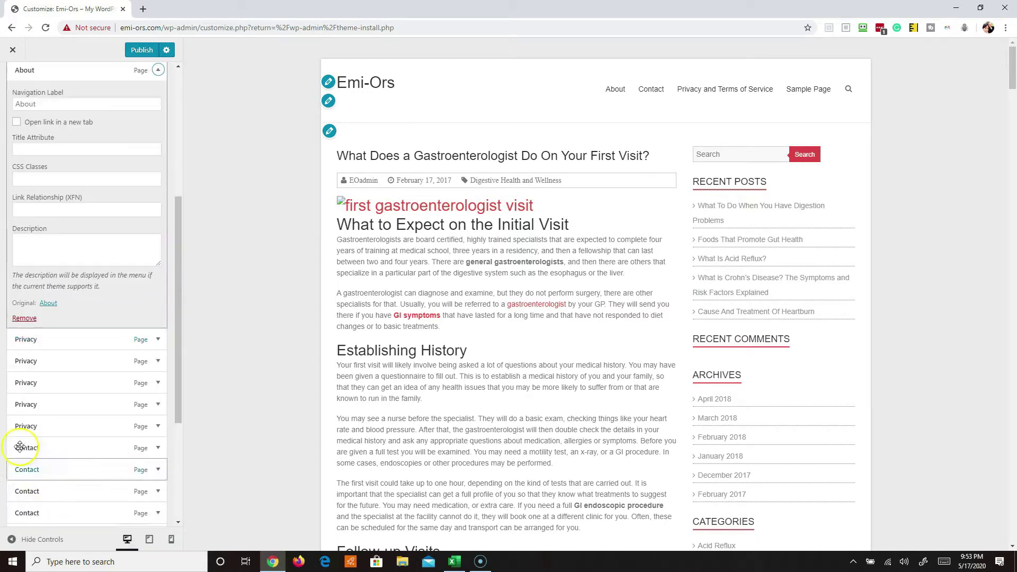
pyautogui.click(25, 319)
pyautogui.click(152, 312)
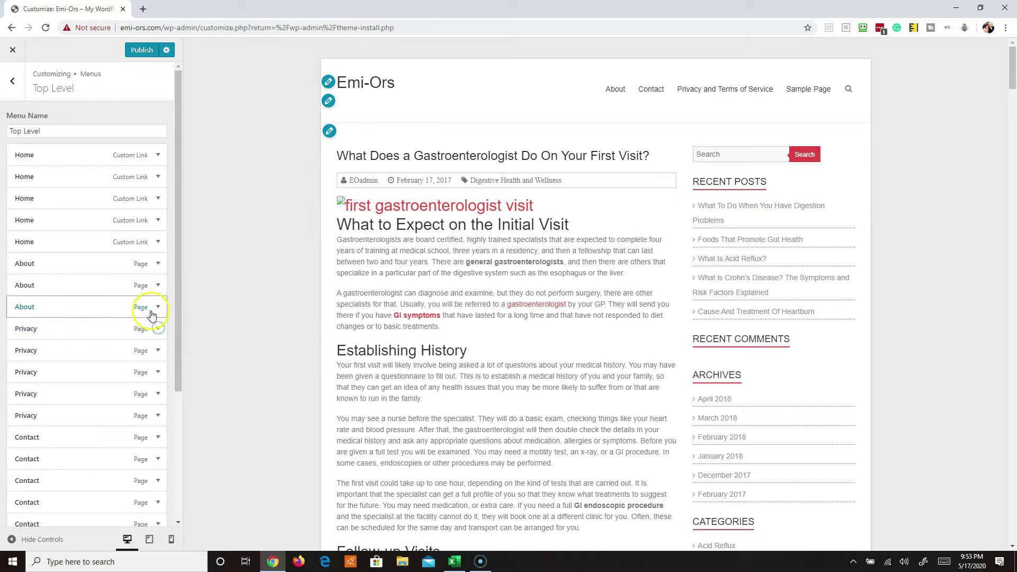
pyautogui.click(157, 307)
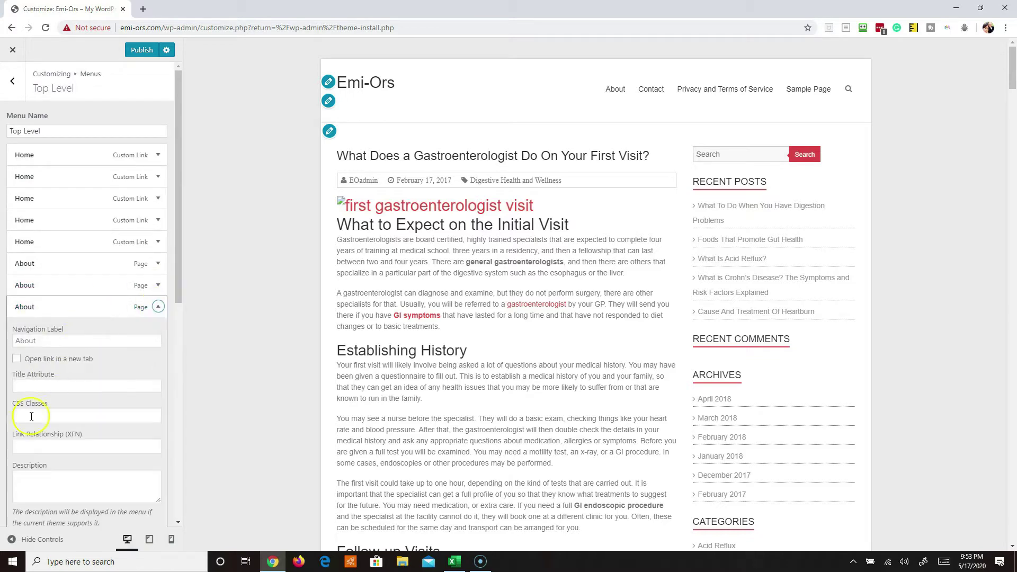
pyautogui.scroll(-3, 32, 443)
pyautogui.moveTo(90, 307); pyautogui.dragTo(147, 200)
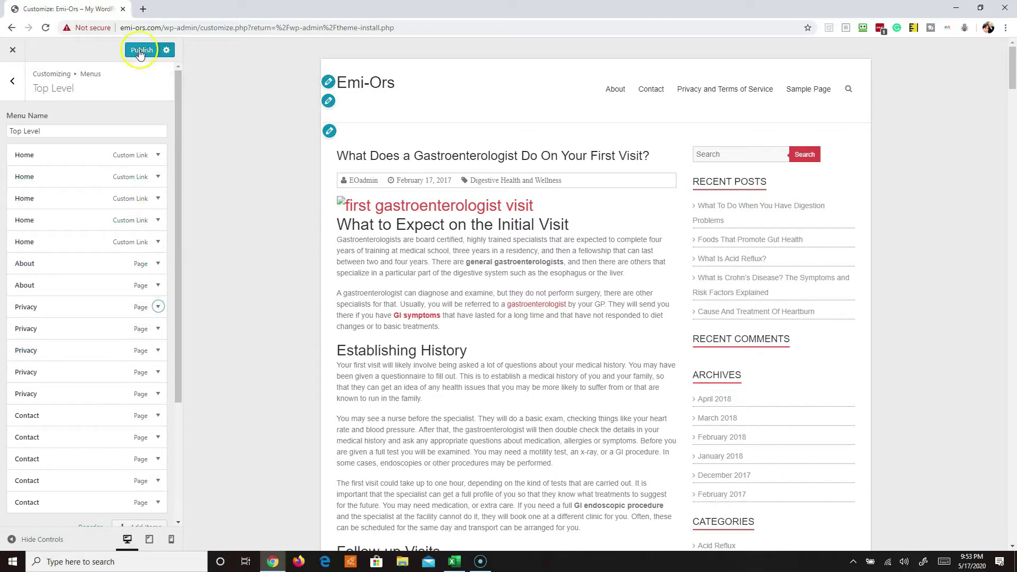
pyautogui.click(141, 50)
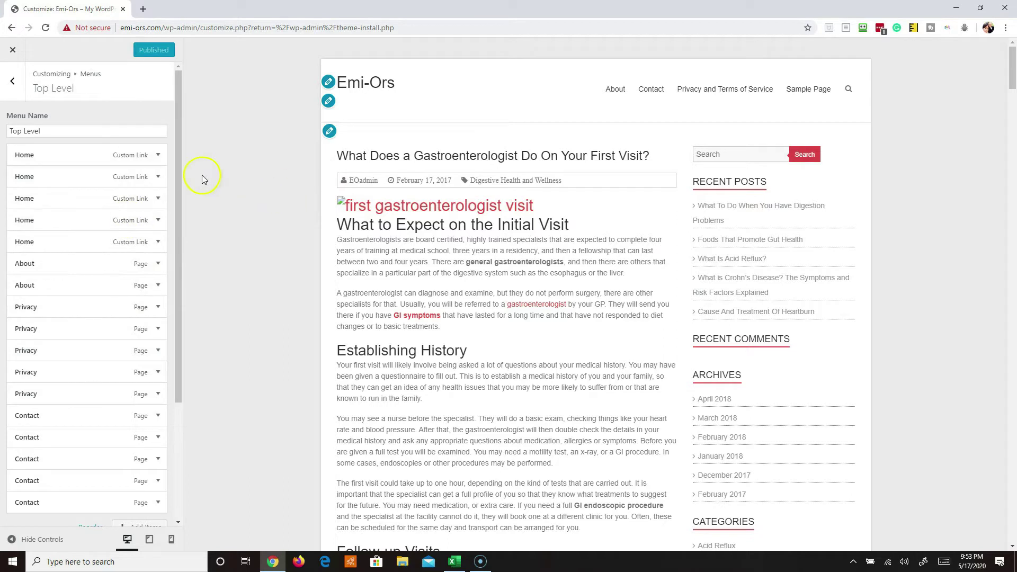
# Step: Open the Customizer's Widgets settings and examine the sidebar and footer areas in the site preview
pyautogui.click(13, 81)
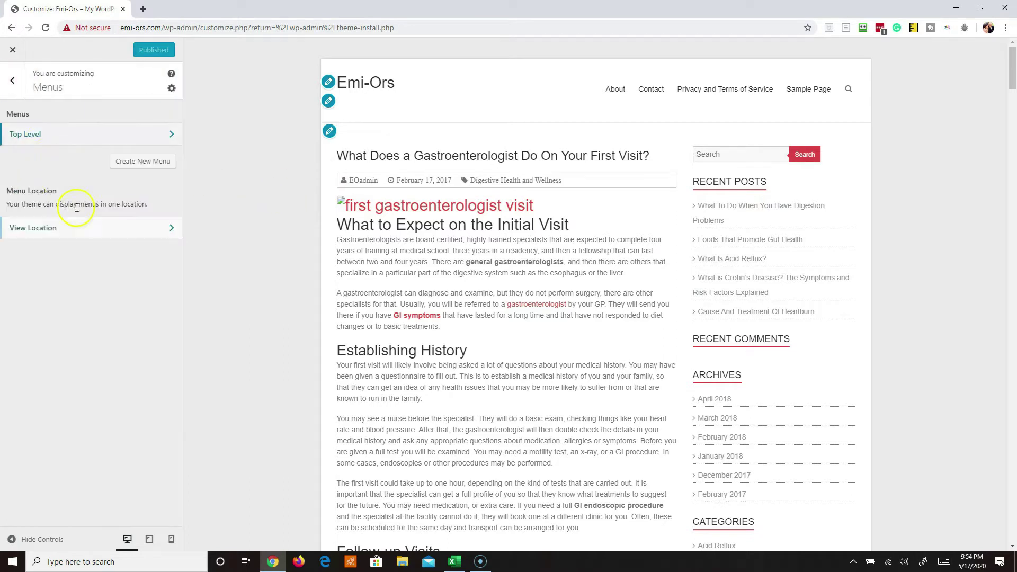
pyautogui.click(13, 81)
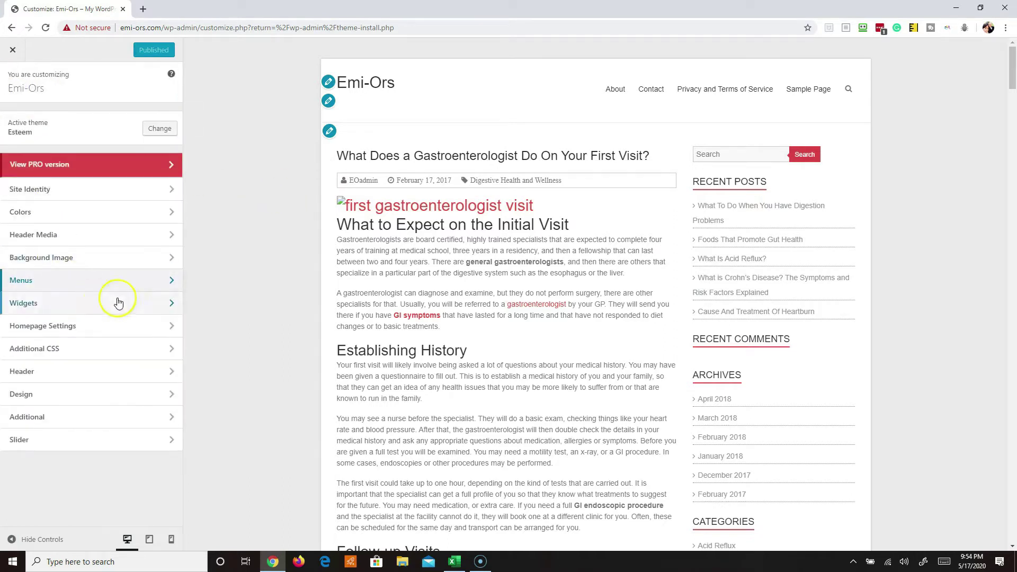
pyautogui.click(177, 304)
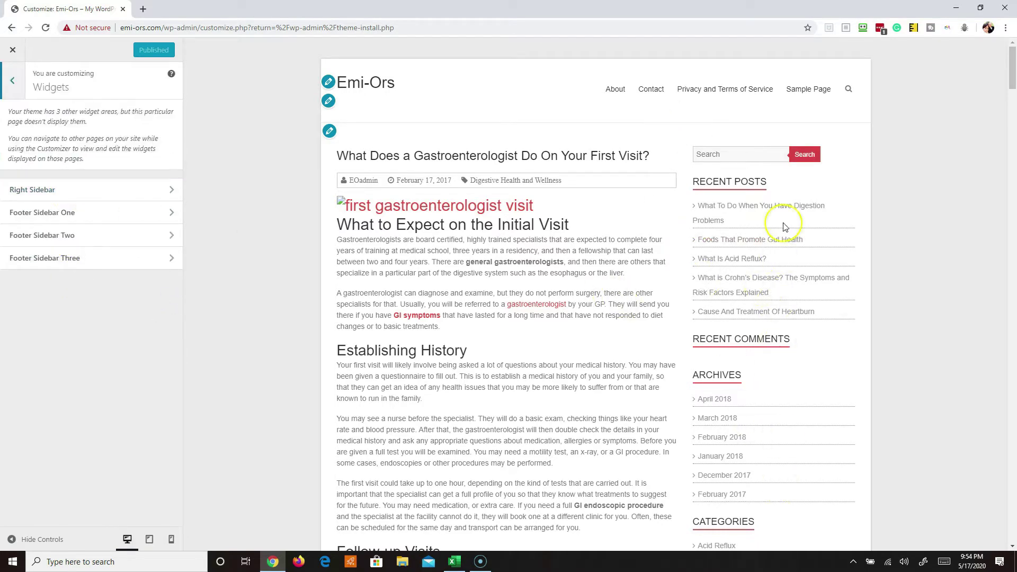
pyautogui.scroll(-15, 785, 427)
pyautogui.scroll(-20, 769, 452)
pyautogui.scroll(-15, 739, 447)
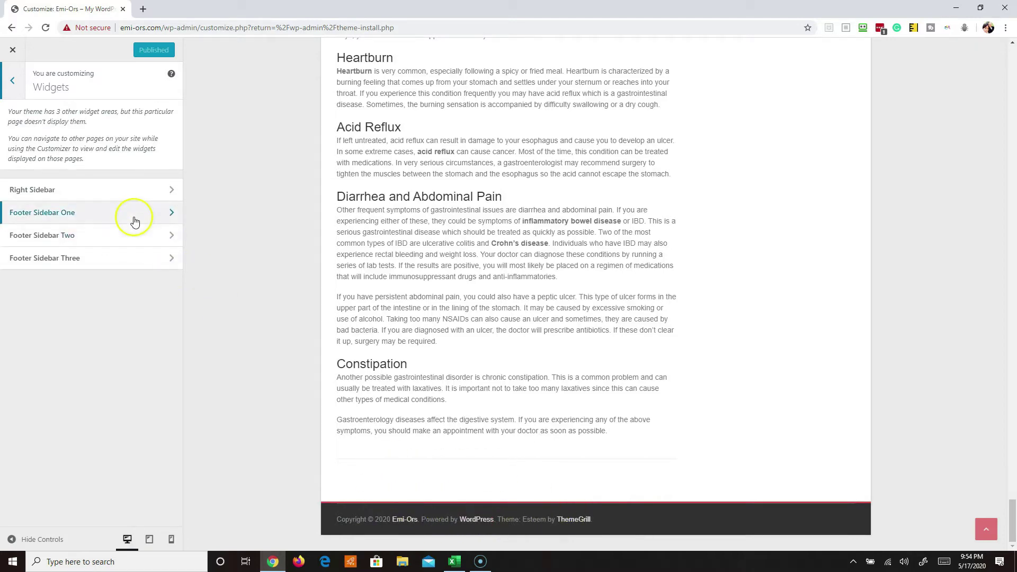
# Step: Browse the widgets available for Footer Sidebar One, then return to the widget areas without adding any
pyautogui.click(171, 214)
pyautogui.click(132, 139)
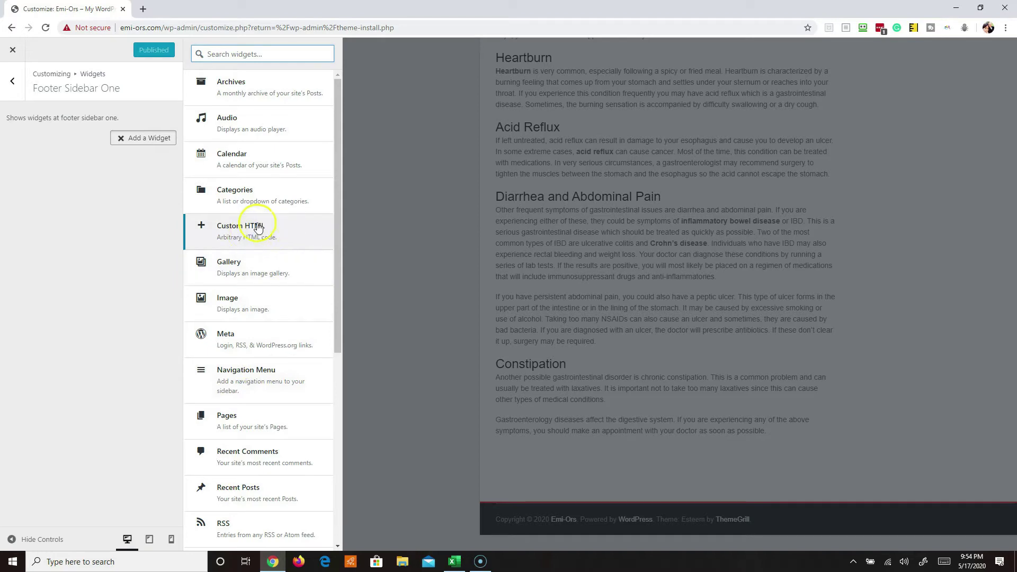
pyautogui.scroll(-4, 266, 408)
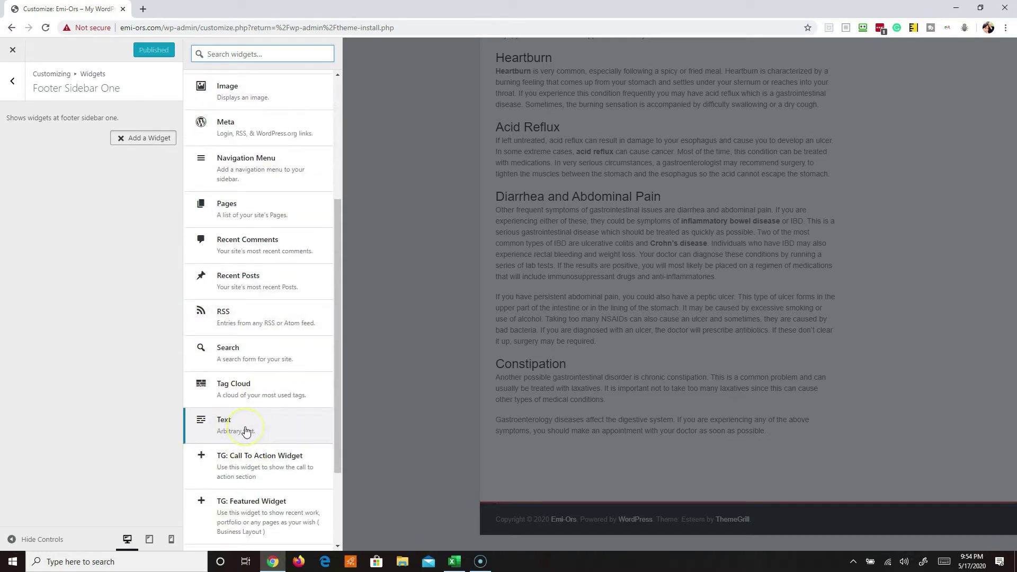
pyautogui.click(12, 80)
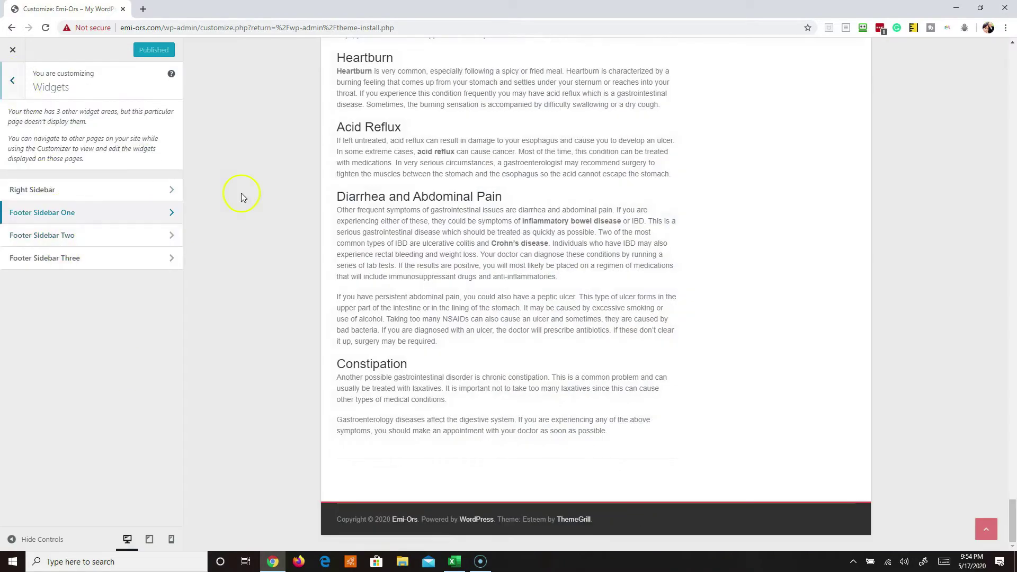
pyautogui.scroll(10, 416, 230)
pyautogui.scroll(6, 420, 235)
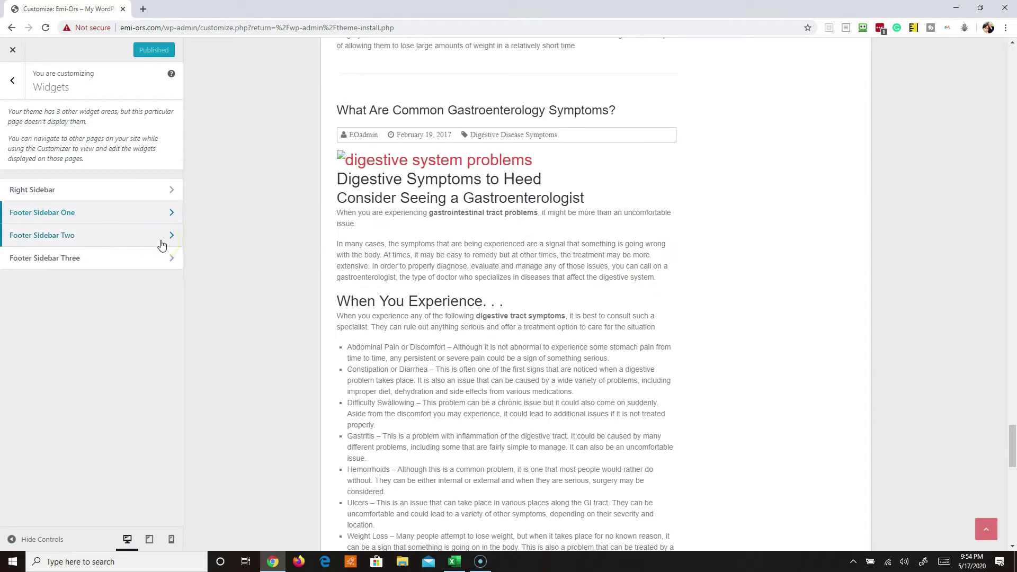
pyautogui.scroll(7, 466, 308)
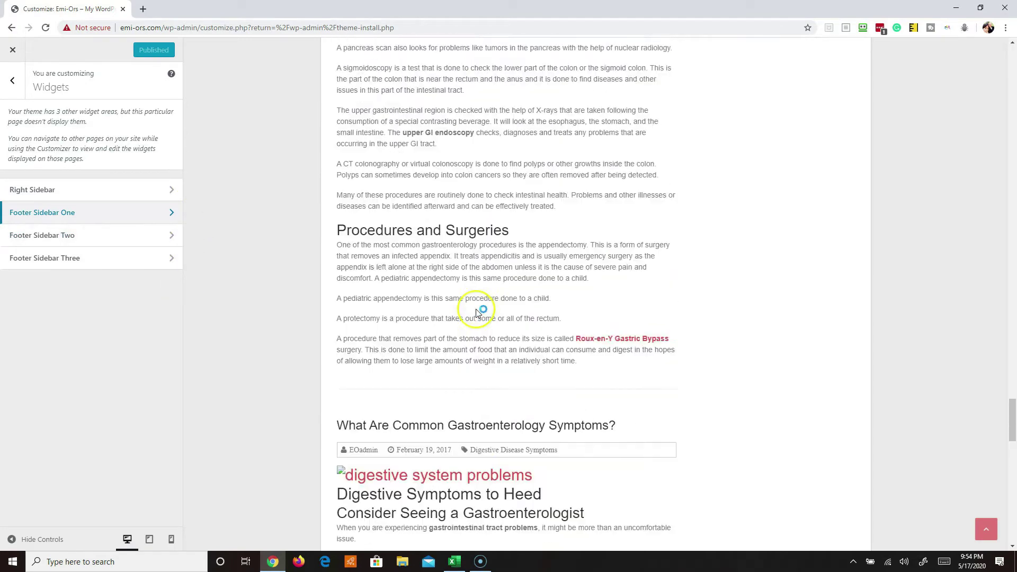
pyautogui.scroll(7, 741, 252)
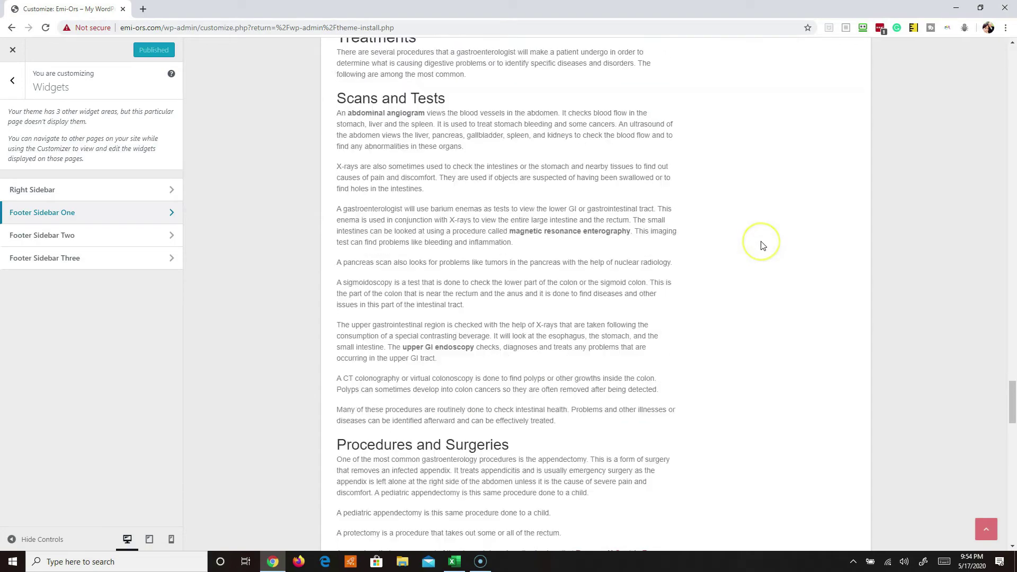
pyautogui.scroll(20, 768, 238)
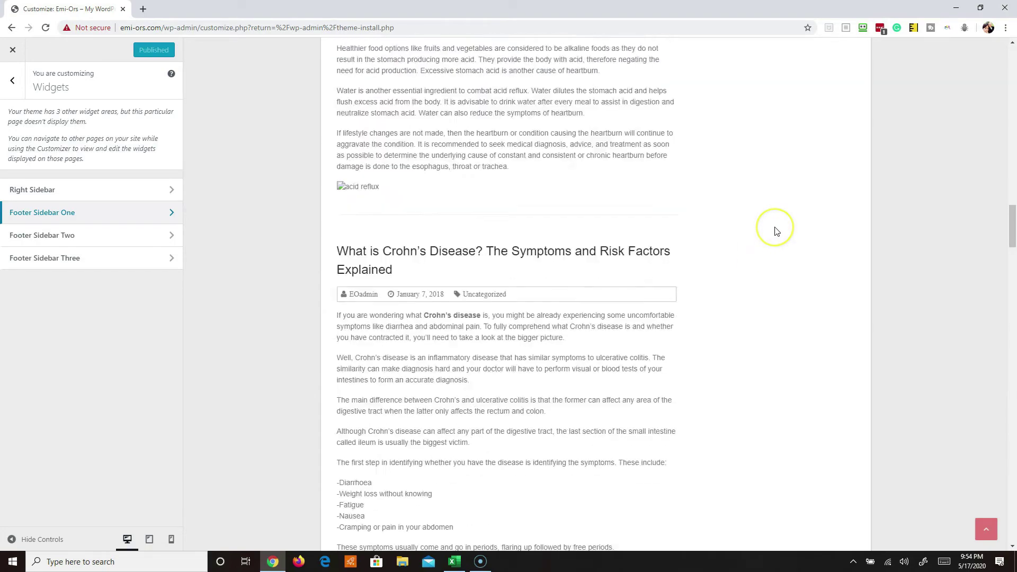
pyautogui.scroll(20, 776, 232)
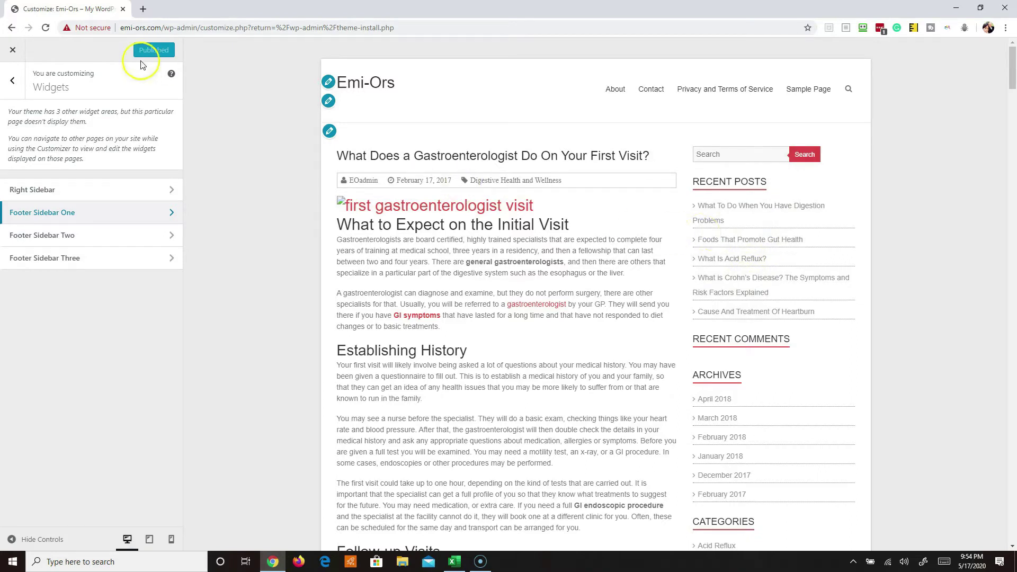
# Step: Switch the homepage display to a static page and review the pages offered as homepage, leaving none selected
pyautogui.click(19, 85)
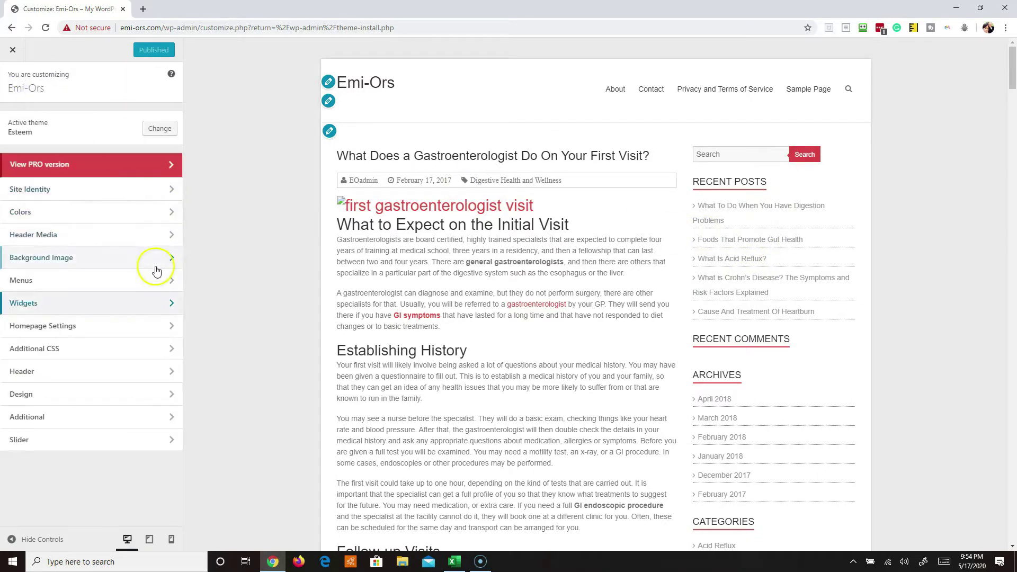
pyautogui.click(168, 331)
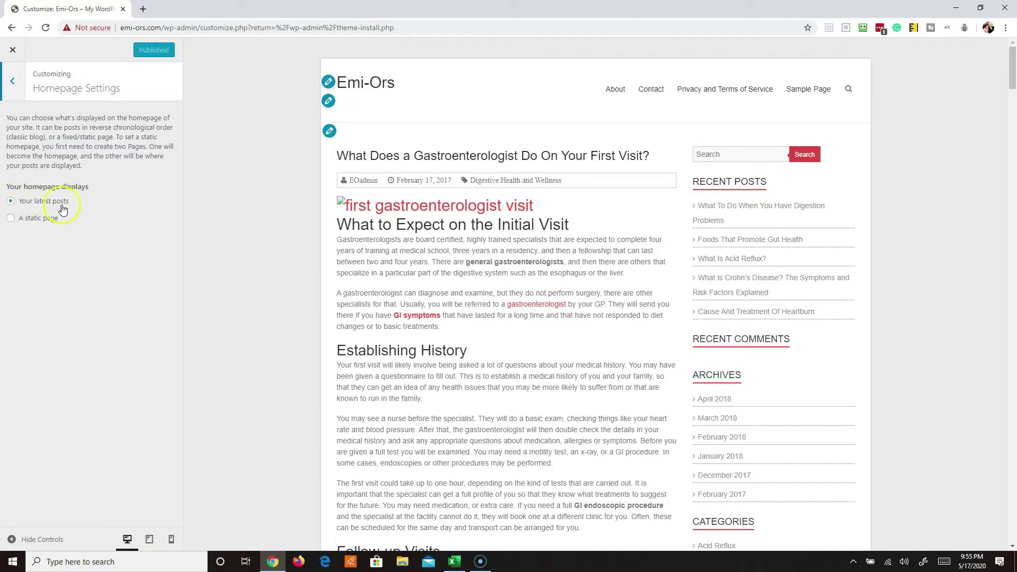
pyautogui.scroll(-10, 500, 429)
pyautogui.scroll(-20, 503, 425)
pyautogui.scroll(15, 462, 330)
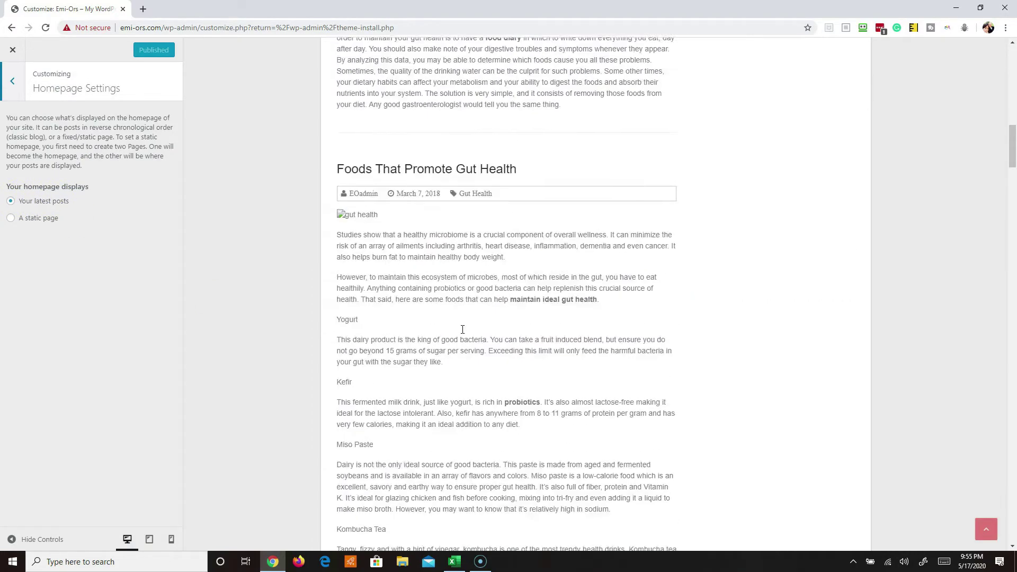
pyautogui.scroll(15, 463, 329)
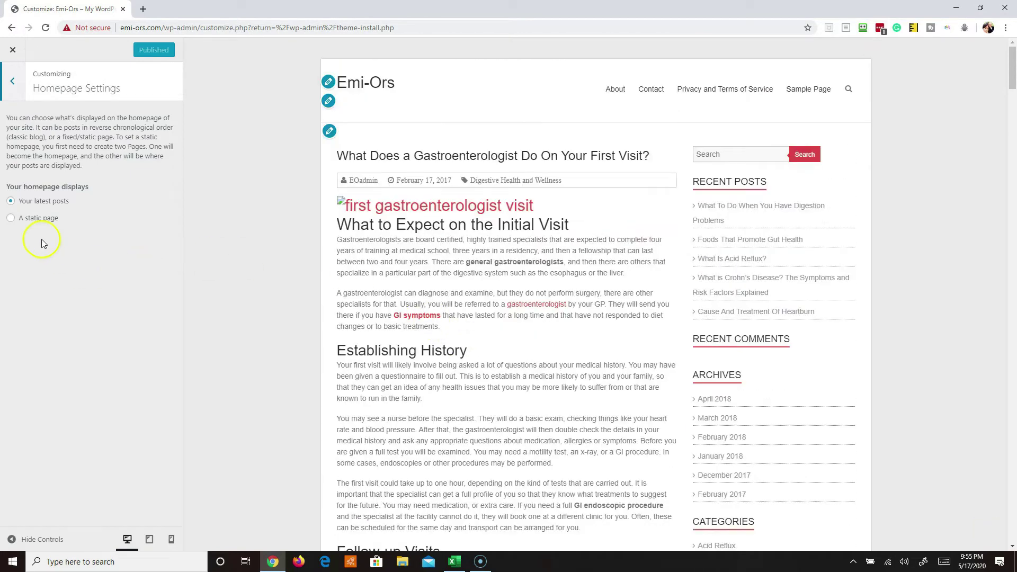
pyautogui.click(11, 218)
pyautogui.click(168, 262)
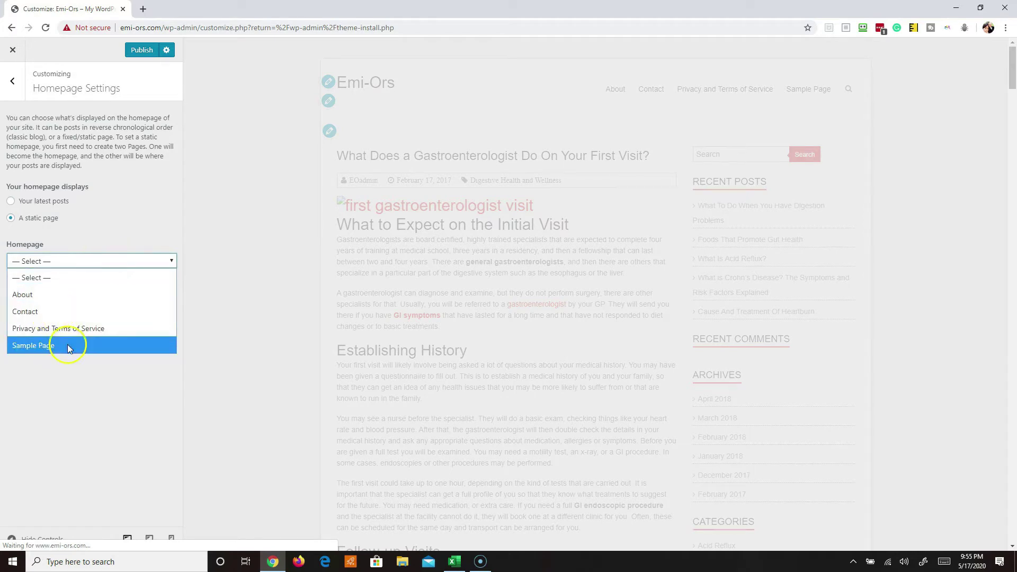
pyautogui.click(85, 407)
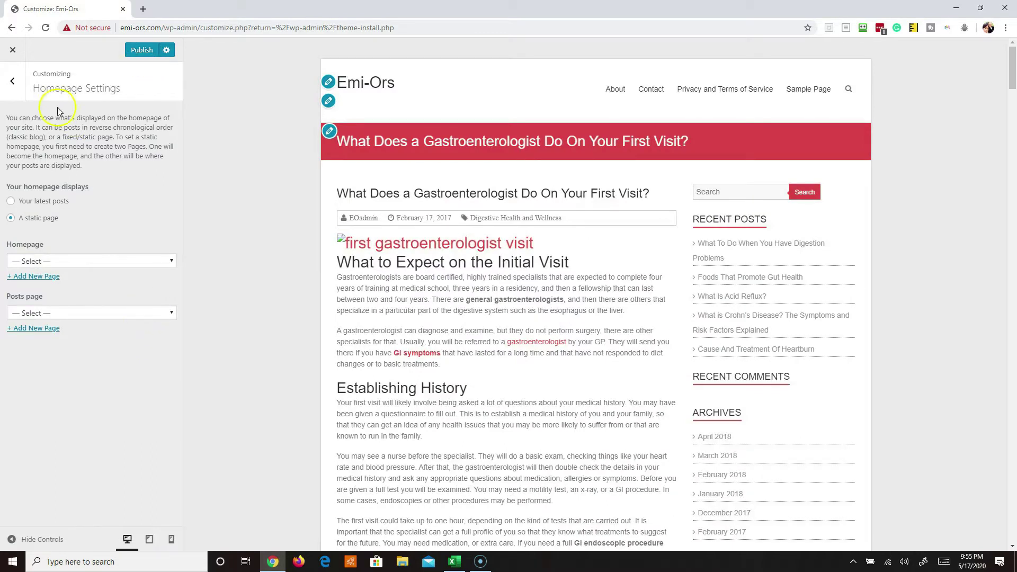
pyautogui.click(12, 80)
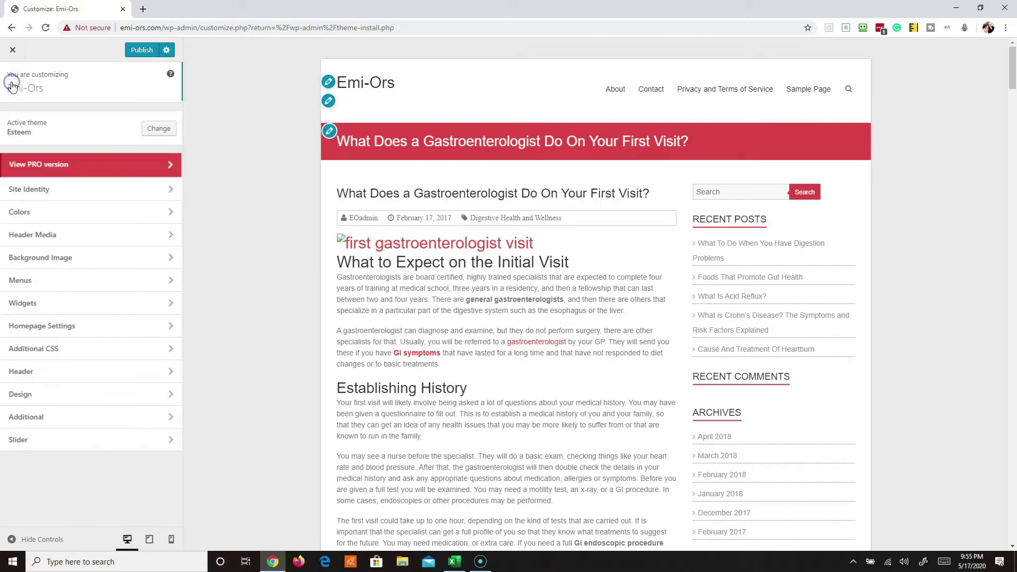
# Step: Open the Additional CSS editor and inspect the preview's red title bar to pick out its .page-title-bar selector
pyautogui.click(167, 352)
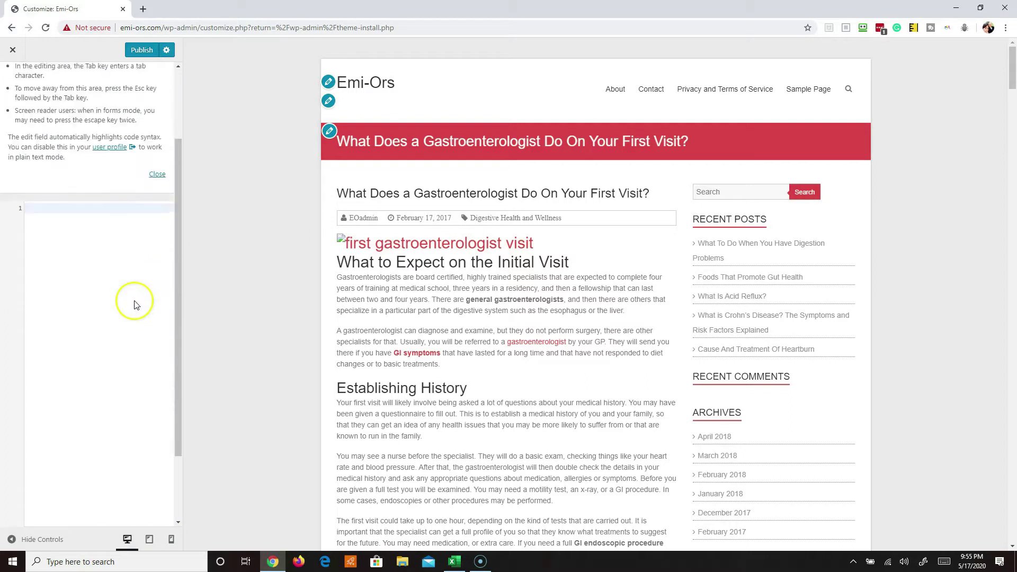
pyautogui.click(77, 257)
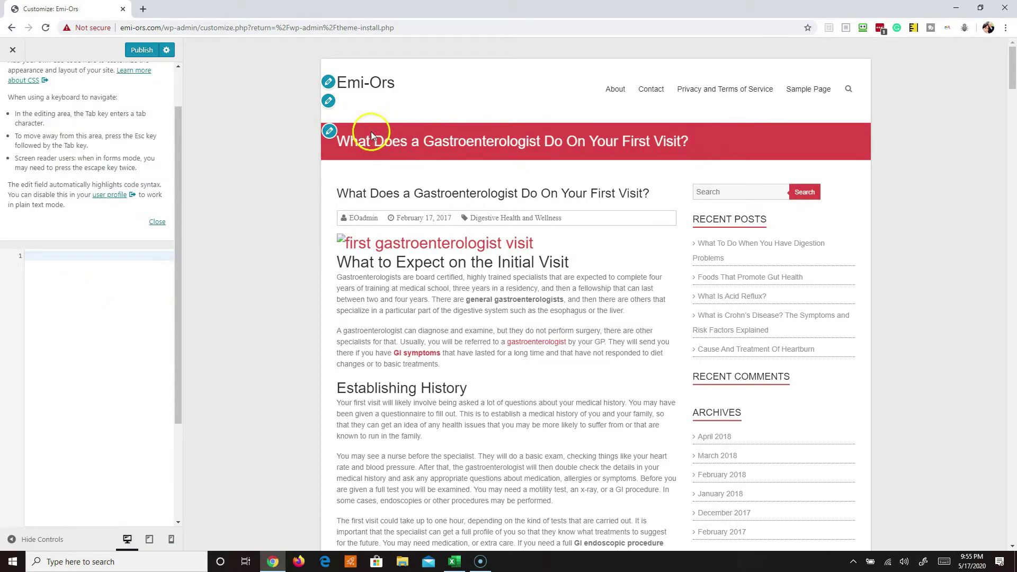
pyautogui.rightClick(478, 136)
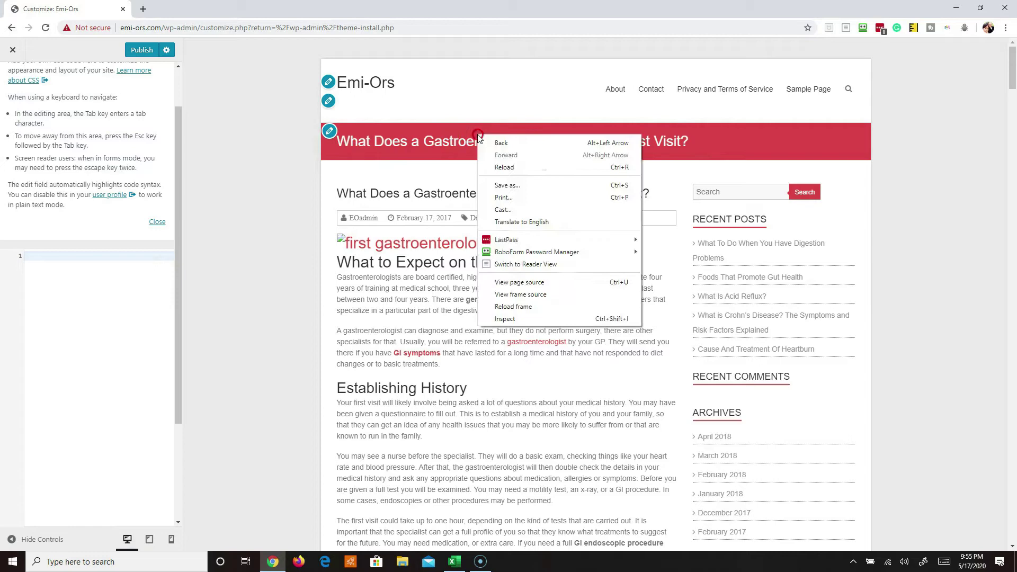
pyautogui.click(524, 318)
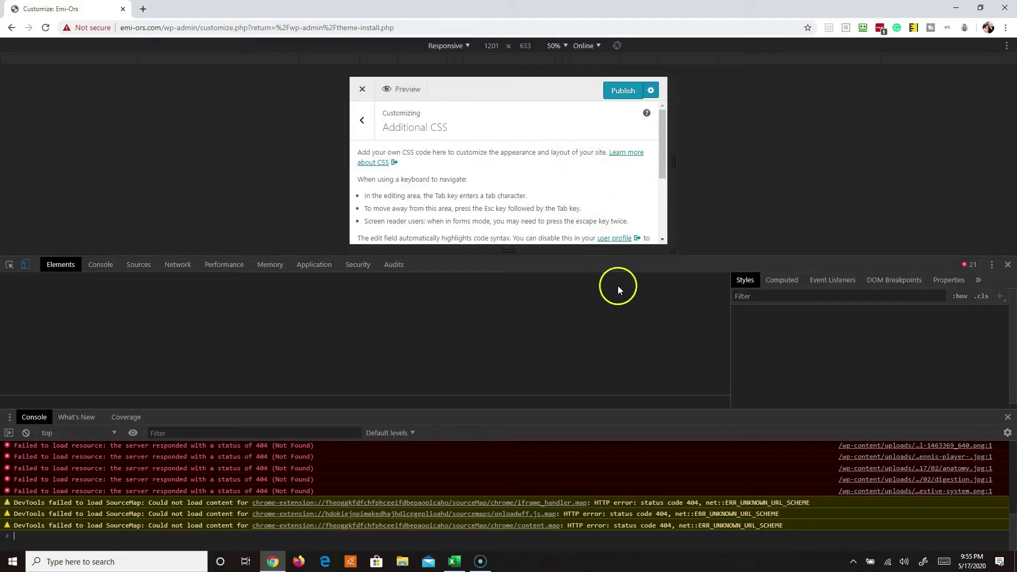
pyautogui.click(10, 265)
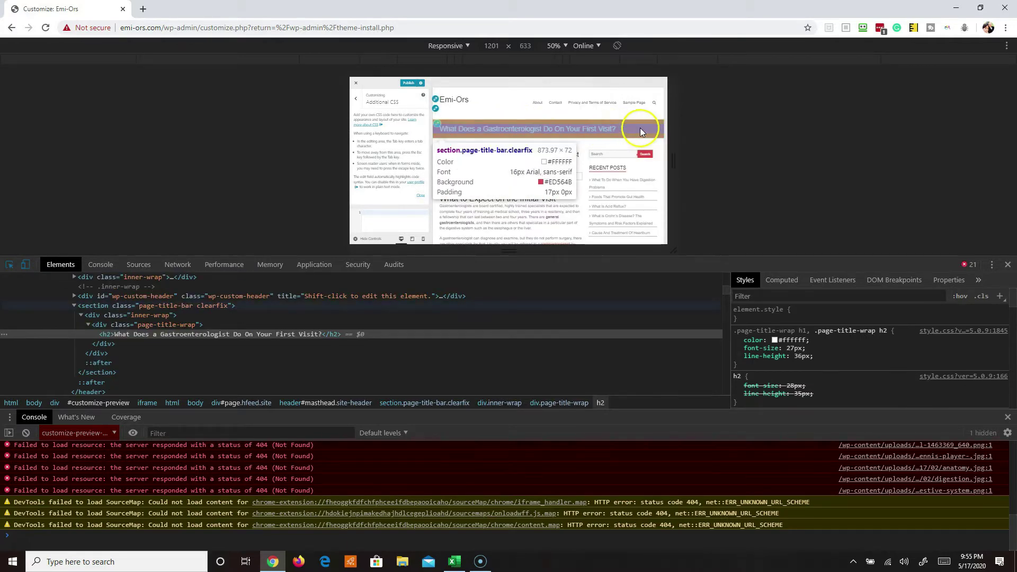
pyautogui.click(640, 128)
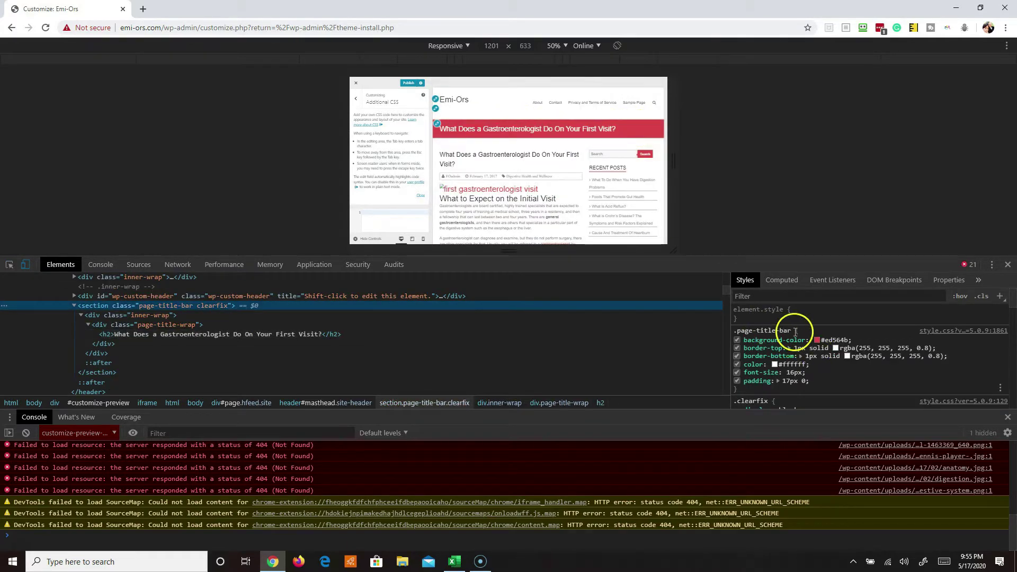
pyautogui.moveTo(793, 331); pyautogui.dragTo(729, 334)
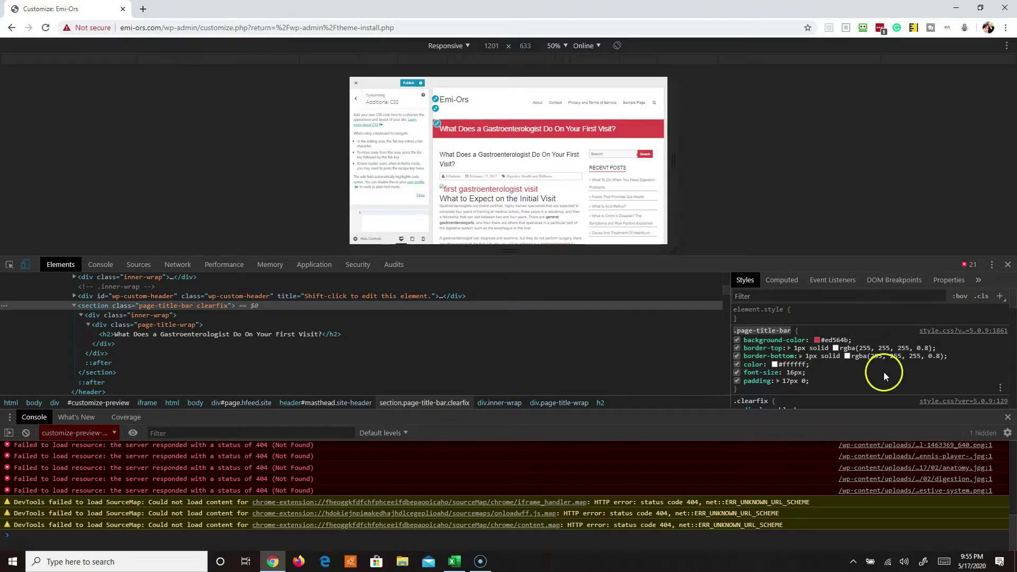
# Step: Change the title bar's background color to #5c4bed in the inspected .page-title-bar styles and copy the hex code
pyautogui.click(818, 340)
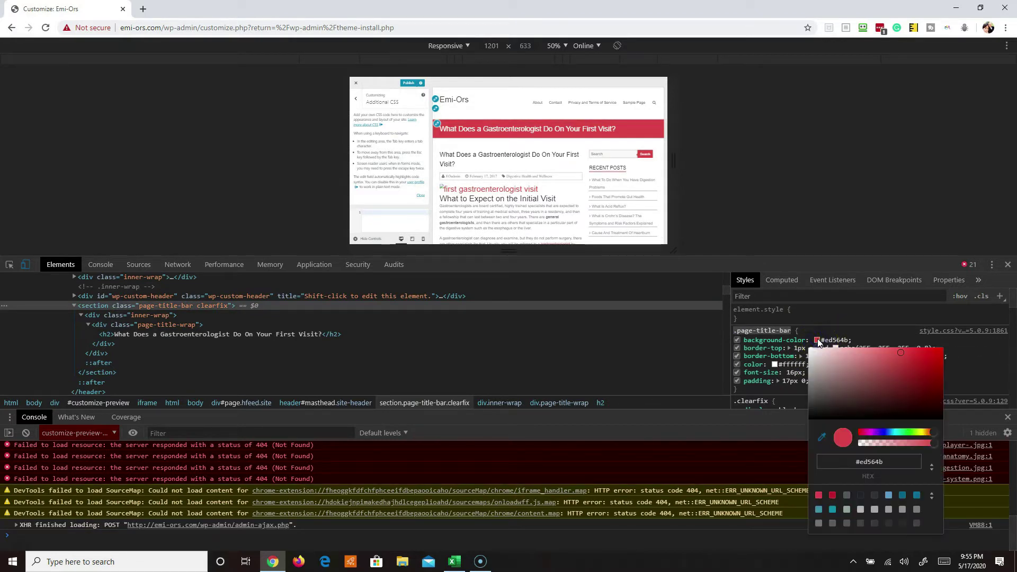
pyautogui.moveTo(871, 437); pyautogui.dragTo(882, 433)
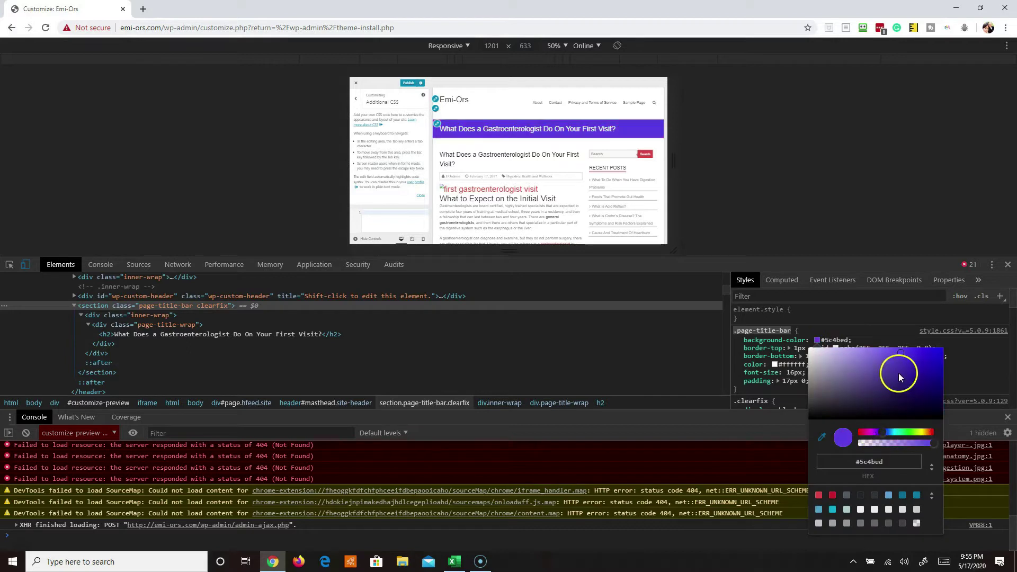
pyautogui.click(826, 460)
pyautogui.hotkey('ctrl', 'c')
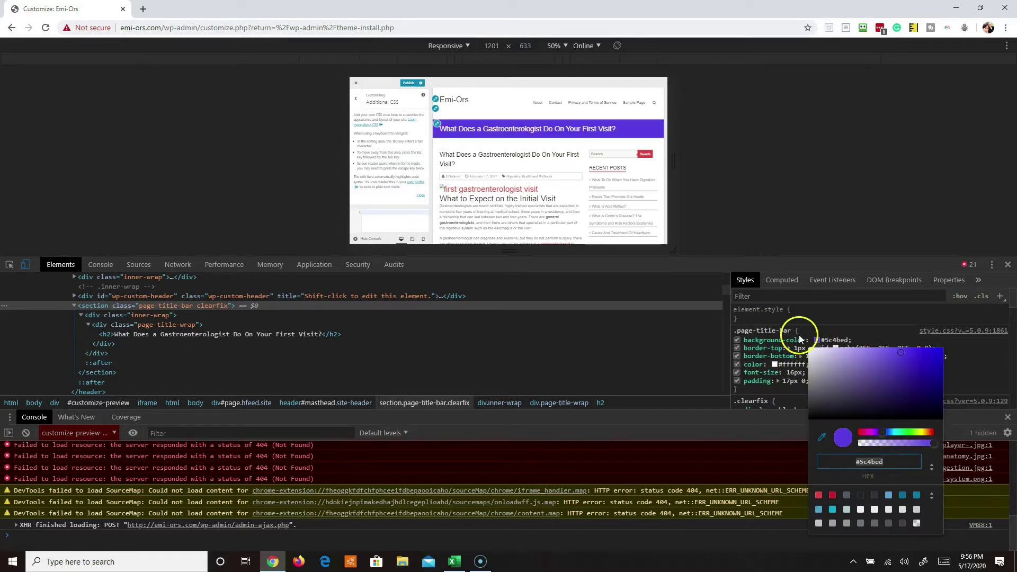
# Step: Open Notepad and paste the copied hex code #5c4bed into a blank note
pyautogui.click(79, 564)
pyautogui.write('no')
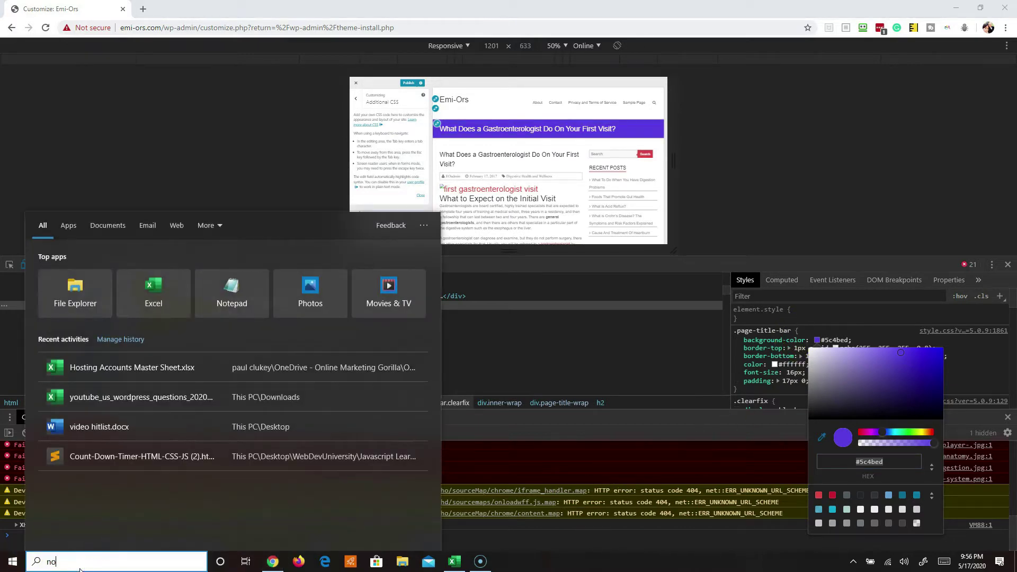
pyautogui.write('tepad')
pyautogui.press('Return')
pyautogui.hotkey('ctrl', 'v')
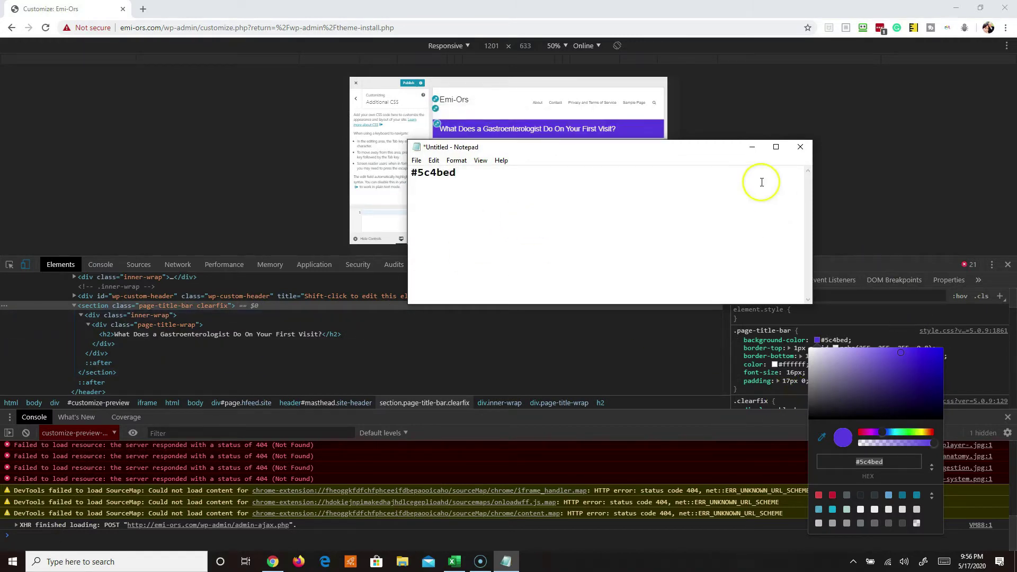
# Step: Copy the .page-title-bar selector from the inspected styles in Chrome and paste it above the hex code in Notepad
pyautogui.moveTo(703, 155); pyautogui.dragTo(630, 154)
pyautogui.click(789, 331)
pyautogui.click(790, 331)
pyautogui.hotkey('ctrl', 'c')
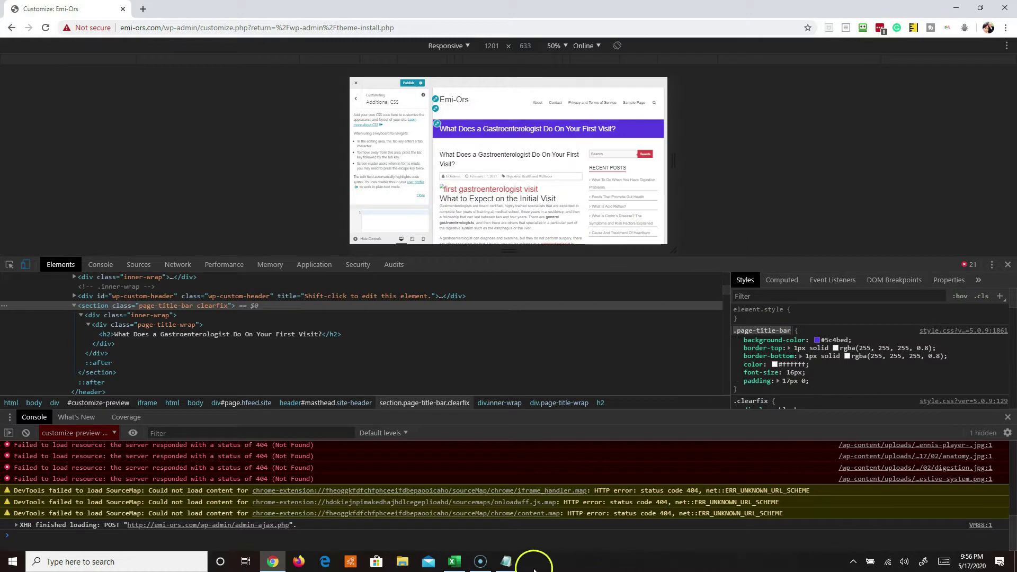
pyautogui.click(505, 561)
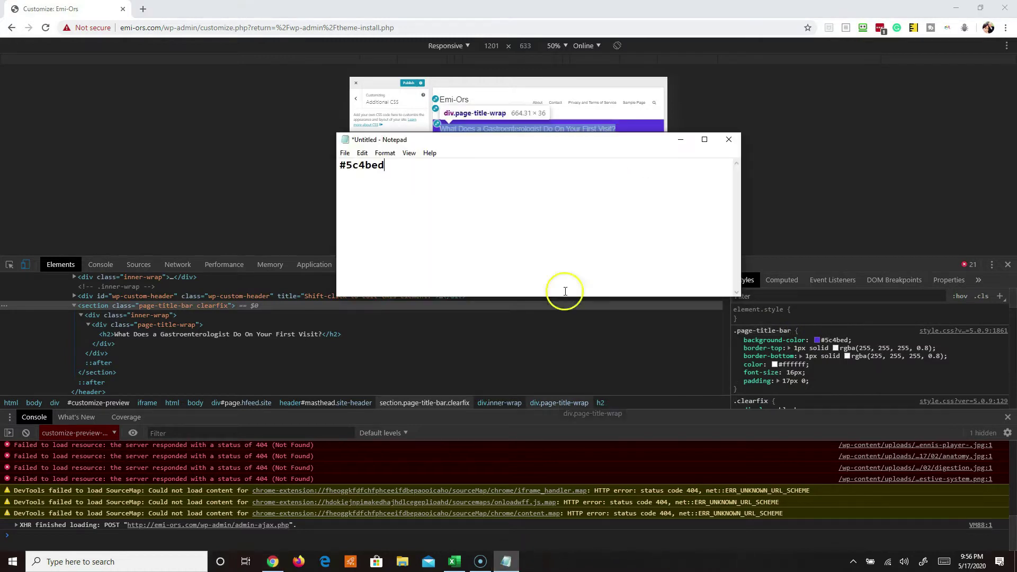
pyautogui.click(340, 165)
pyautogui.press('Return')
pyautogui.press('Return')
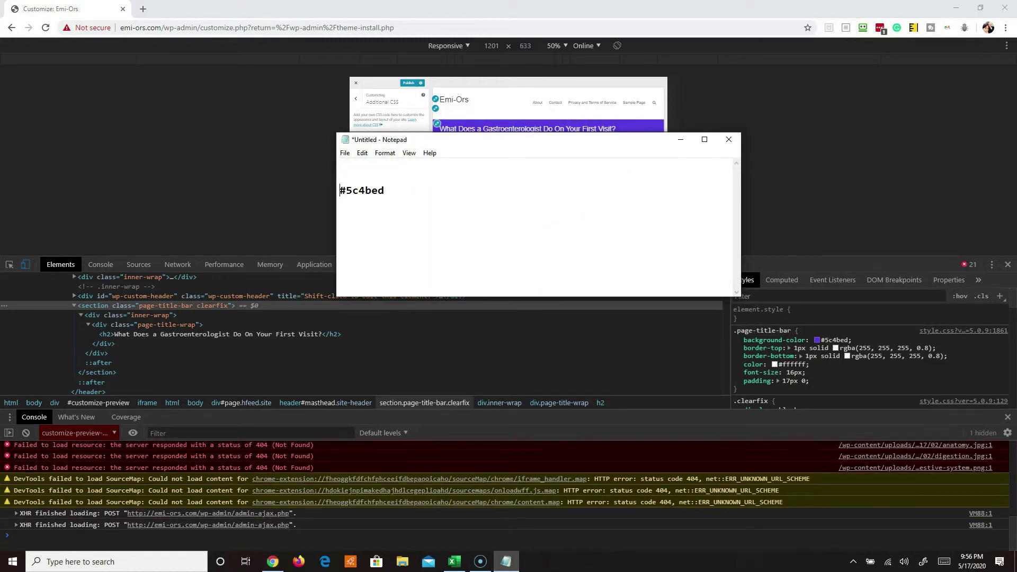
pyautogui.hotkey('ctrl', 'v')
# Step: Complete the Notepad rule as .page-title-bar { background-color: #5c4bed; } using the pasted hex code
pyautogui.press('Return')
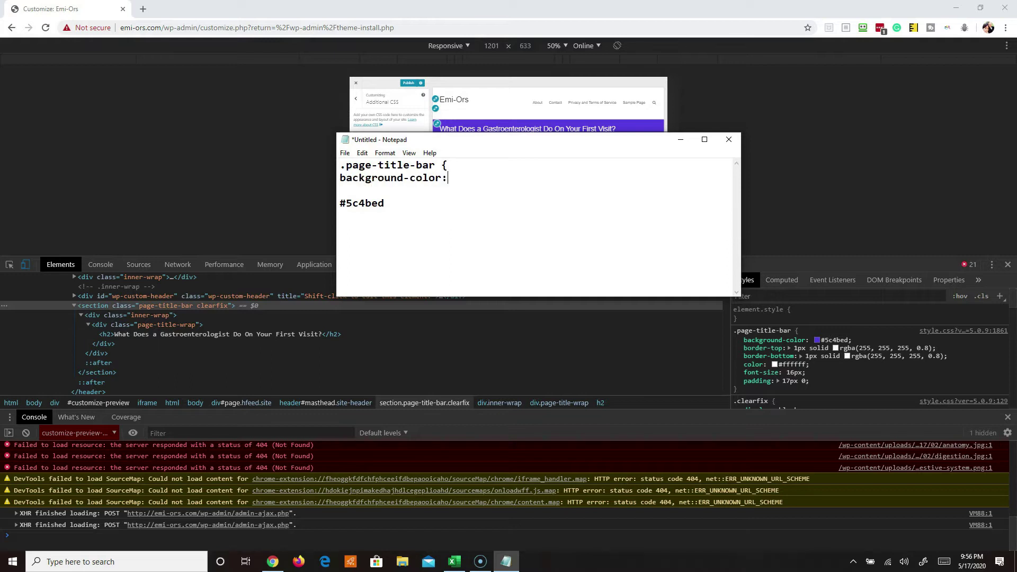
pyautogui.press('BackSpace')
pyautogui.press('BackSpace')
pyautogui.click(507, 179)
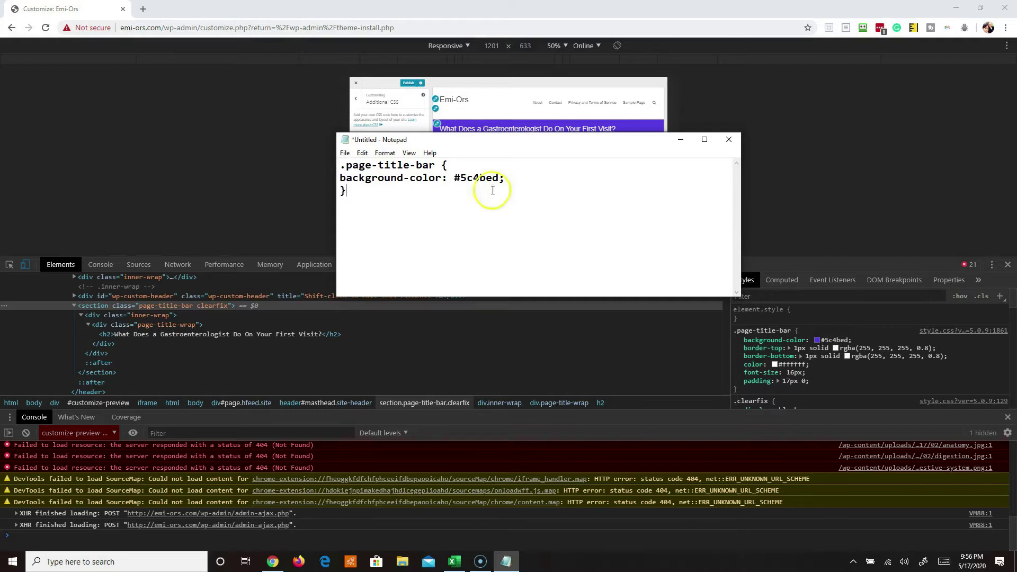
# Step: Copy the finished rule from Notepad into the Customizer's Additional CSS editor, with the developer tools closed, and publish it
pyautogui.moveTo(376, 195); pyautogui.dragTo(335, 167)
pyautogui.hotkey('ctrl', 'c')
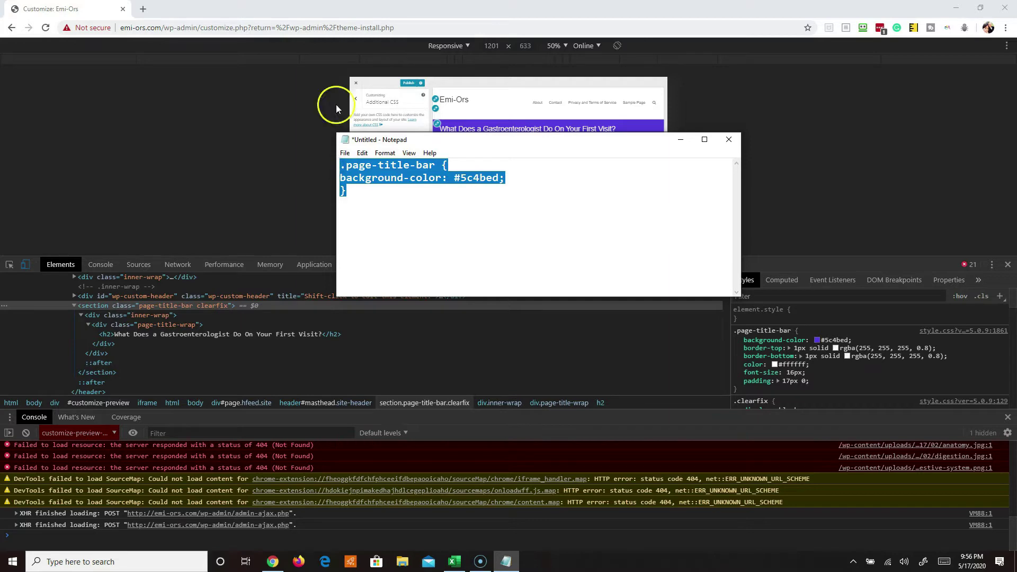
pyautogui.click(956, 8)
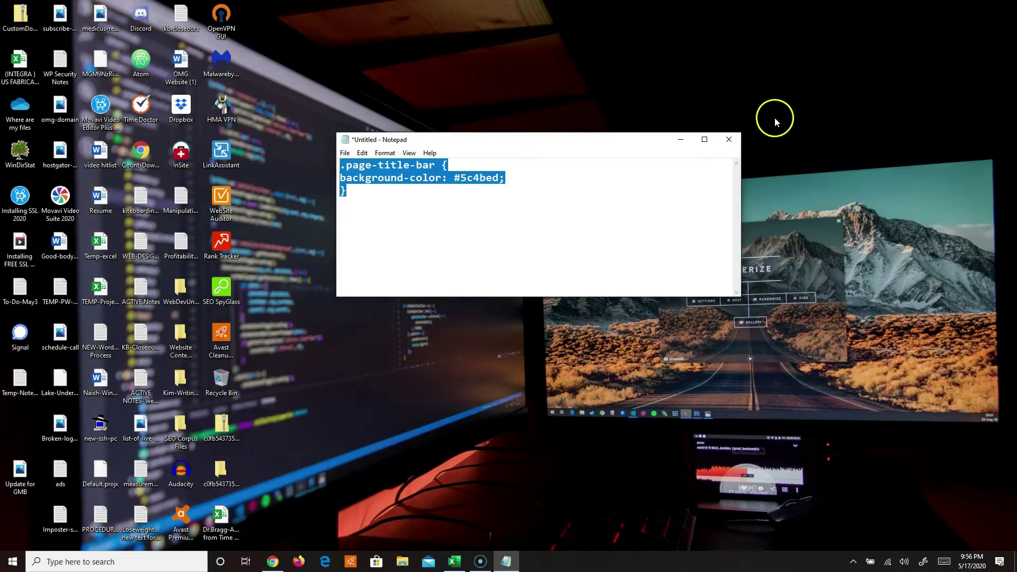
pyautogui.click(271, 561)
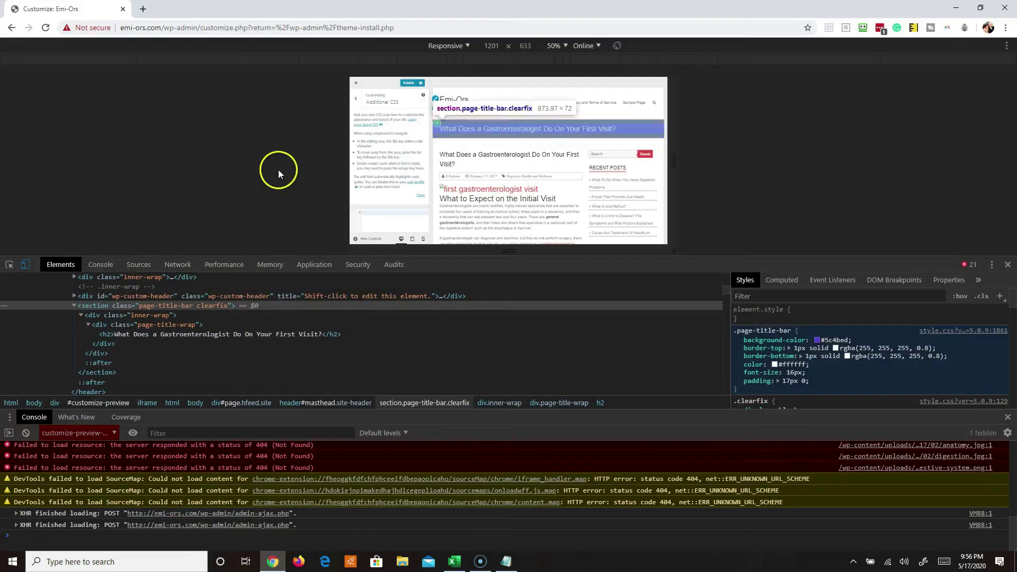
pyautogui.click(1007, 264)
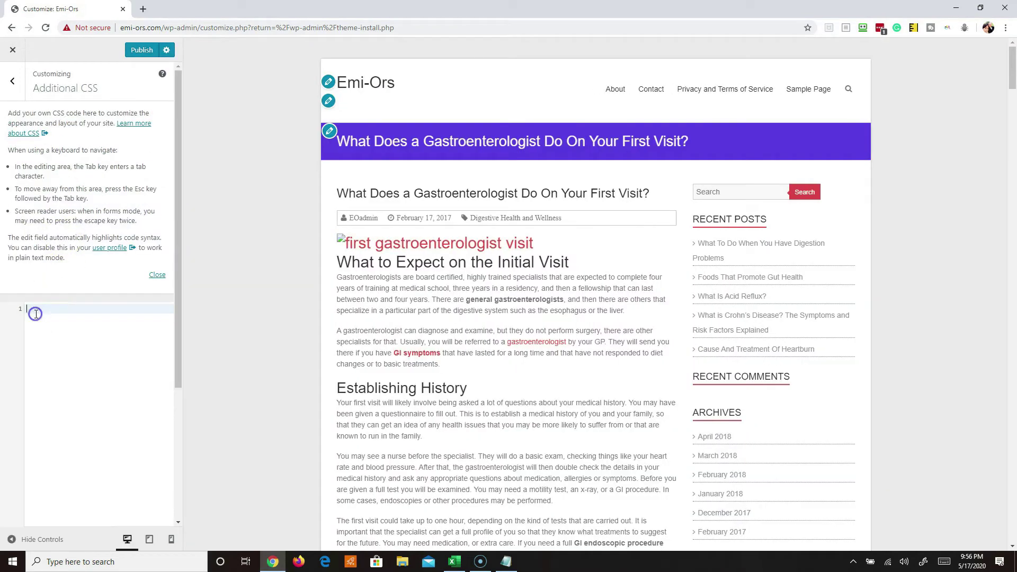
pyautogui.hotkey('ctrl', 'v')
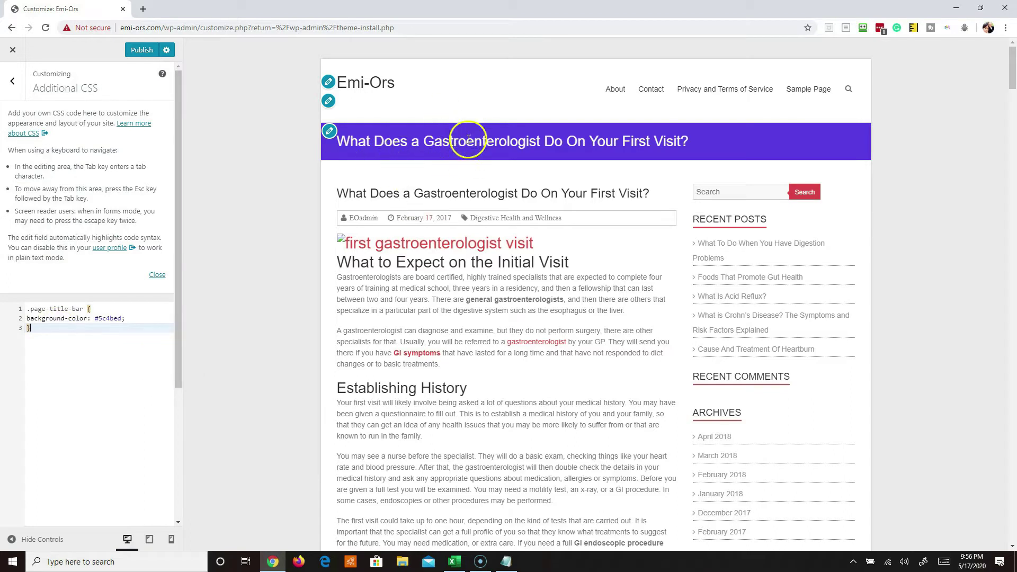
pyautogui.click(148, 54)
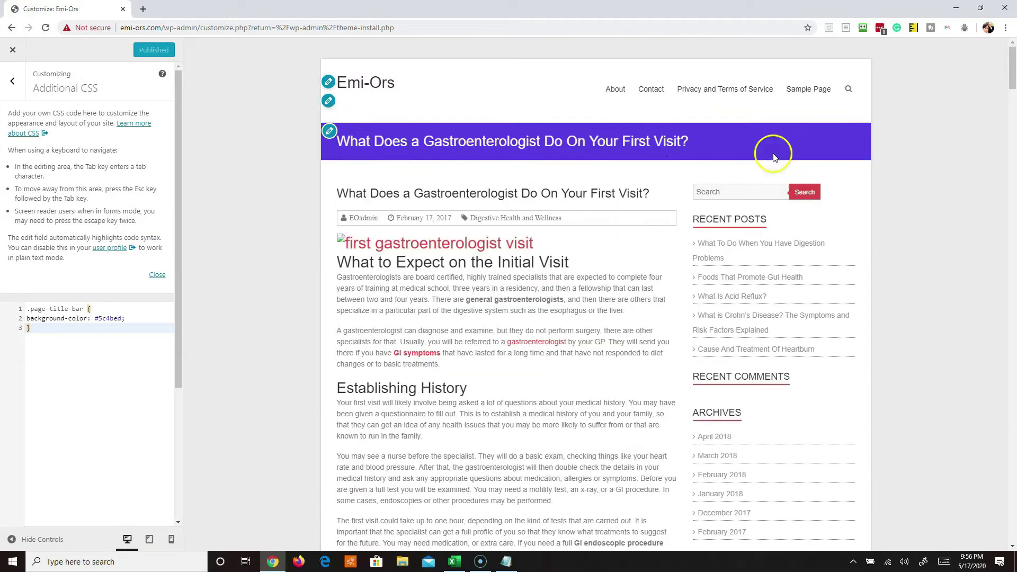
pyautogui.click(49, 333)
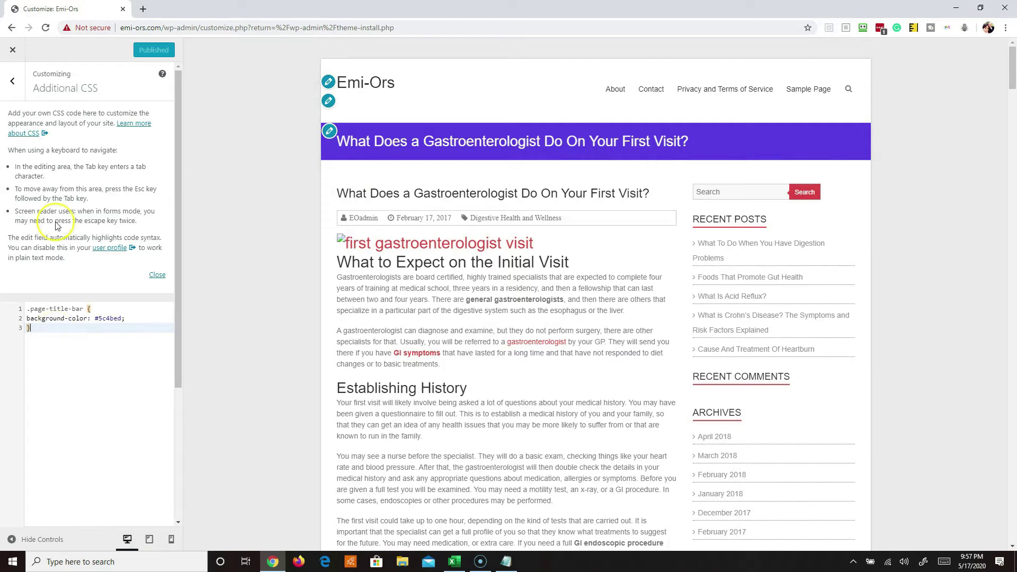
pyautogui.click(16, 81)
pyautogui.click(15, 84)
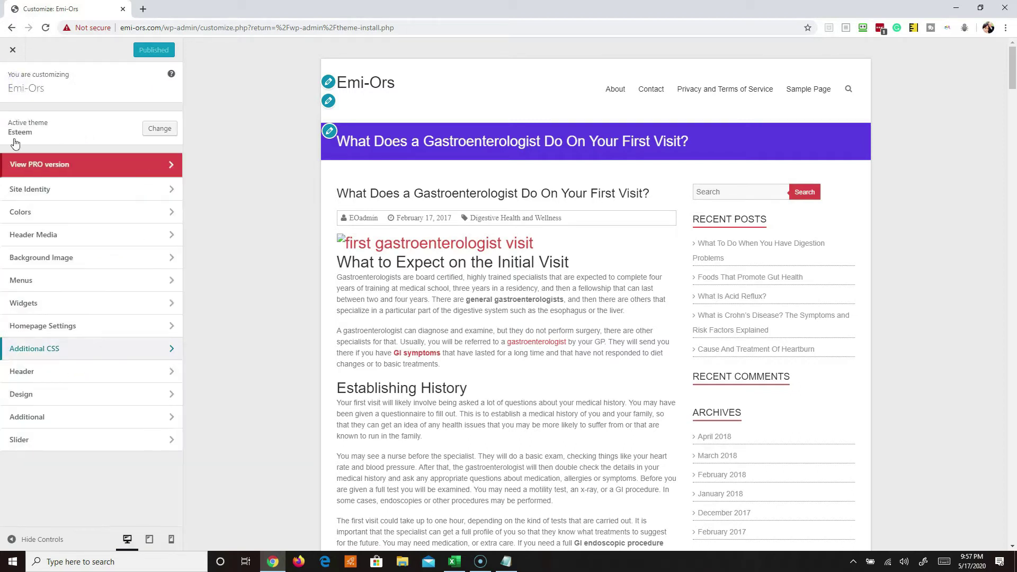
# Step: Open the theme's Header settings and view the Responsive Menu Style option
pyautogui.click(168, 376)
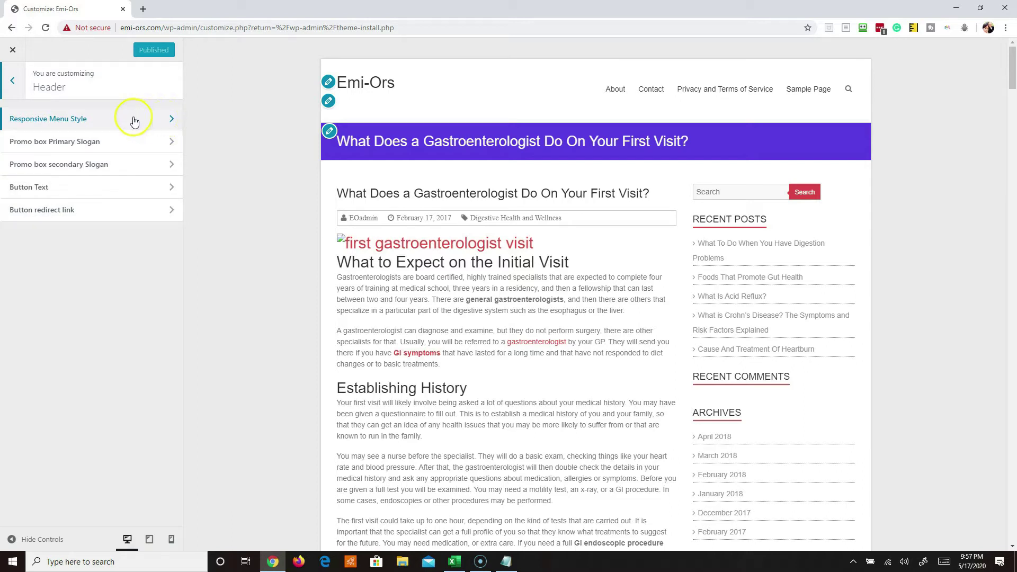
pyautogui.click(172, 122)
pyautogui.click(11, 80)
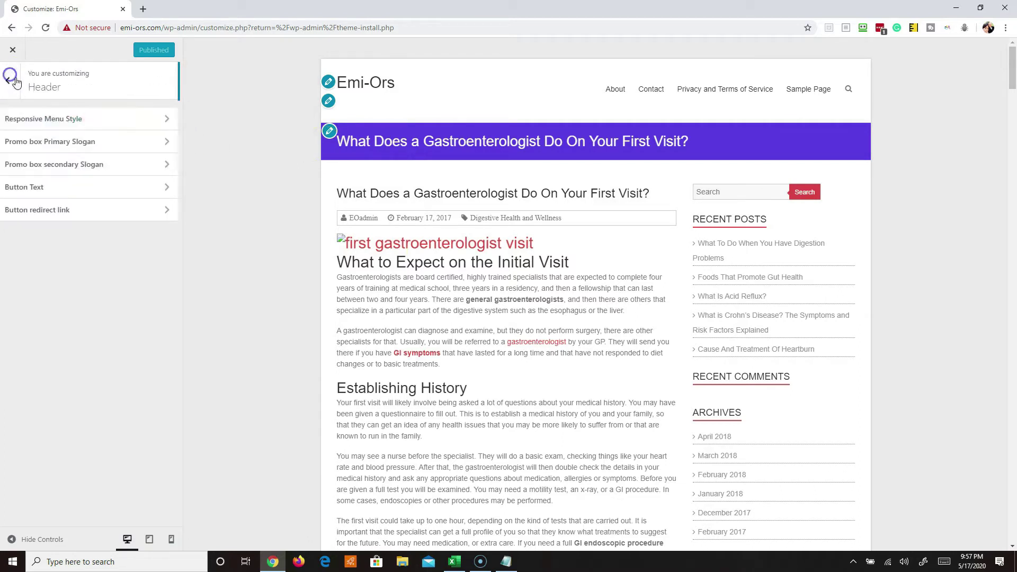
# Step: Try "Here is my slogan" as the promo box primary slogan, clear it again and leave the Header settings
pyautogui.click(173, 140)
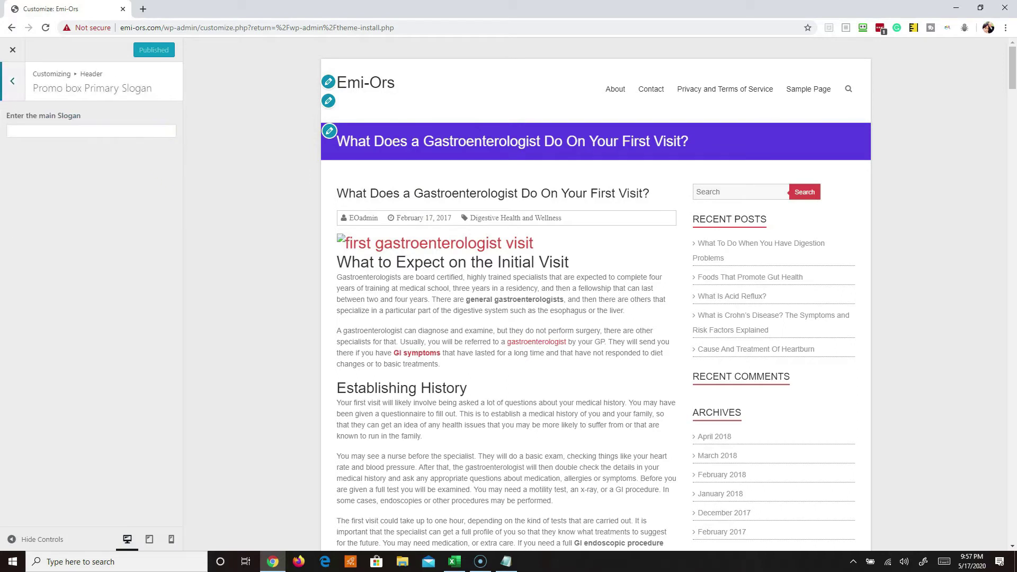
pyautogui.click(51, 133)
pyautogui.write('Here is my slogan')
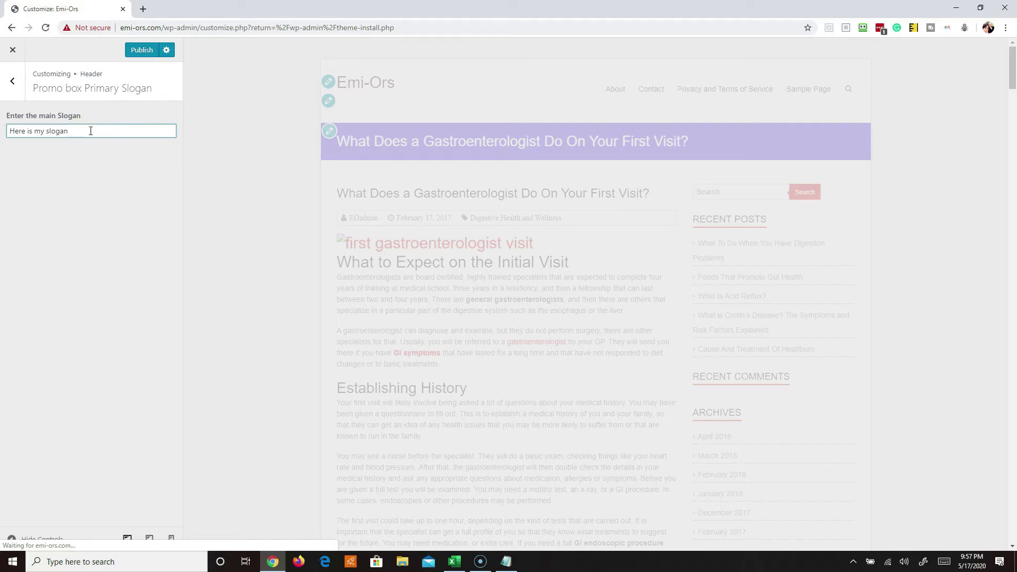
pyautogui.tripleClick(8, 128)
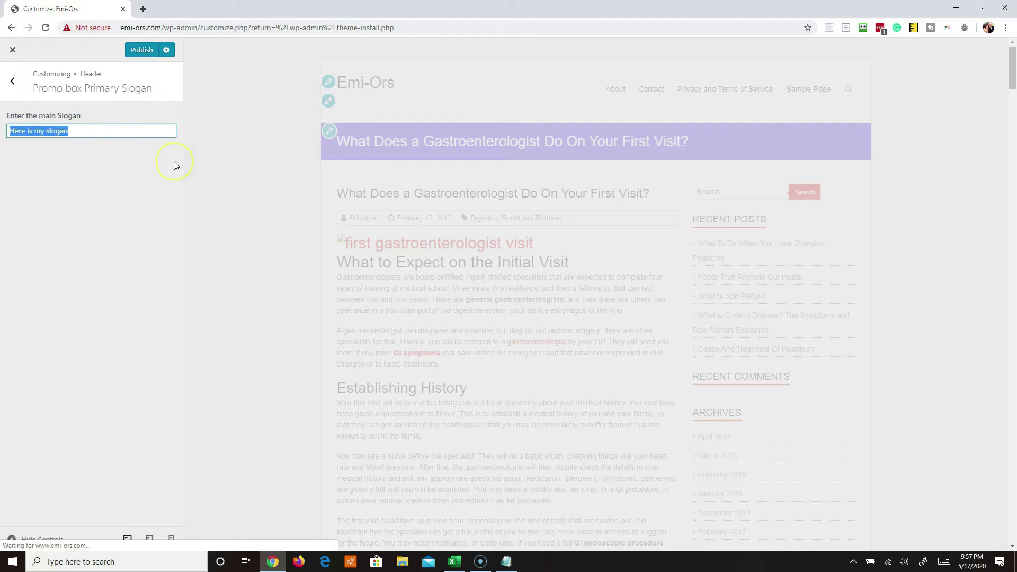
pyautogui.press('BackSpace')
pyautogui.click(12, 81)
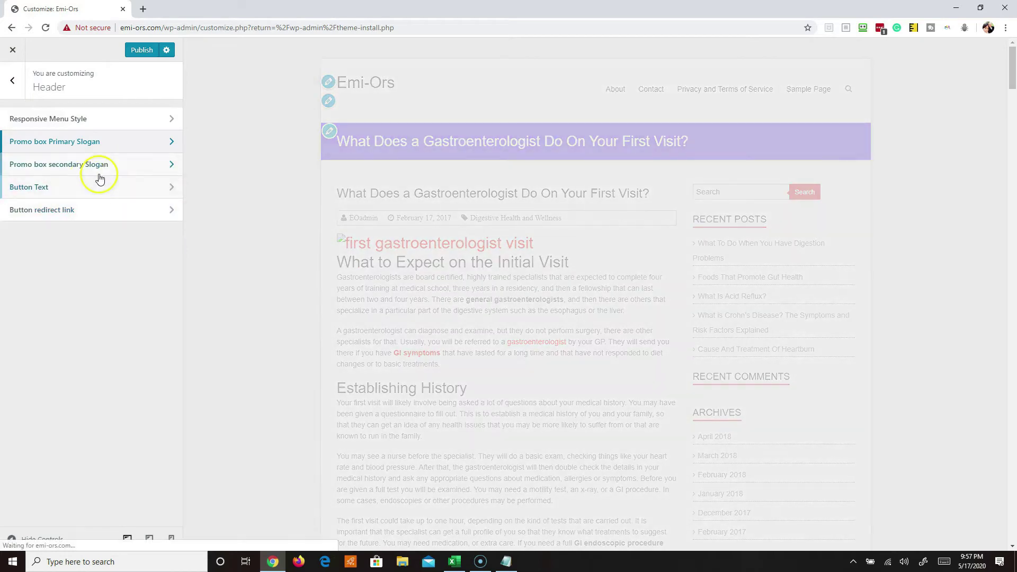
pyautogui.click(14, 84)
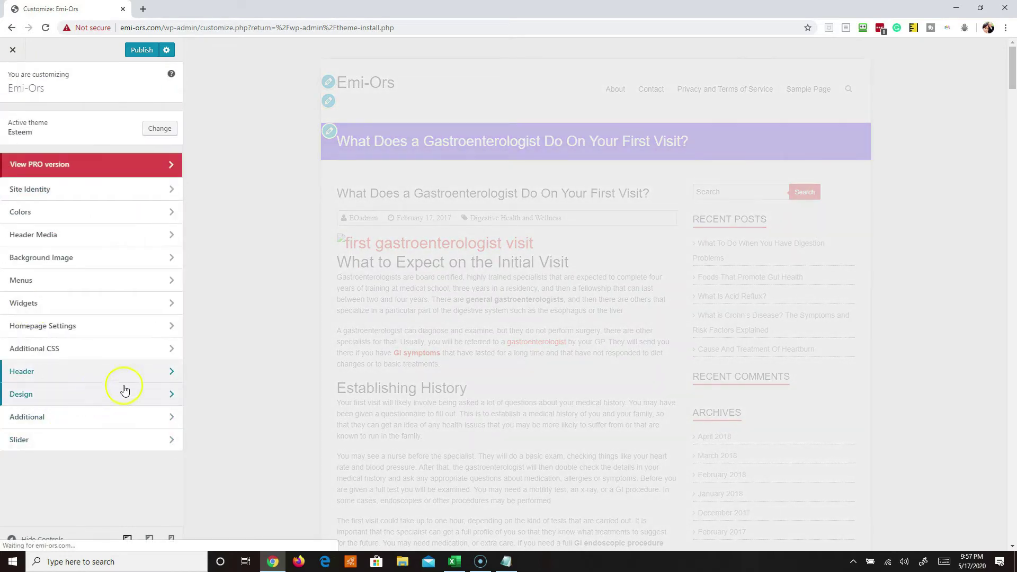
# Step: Open the Design section's primary color for editing and copy the #5c4bed value from the Notepad rule
pyautogui.click(172, 395)
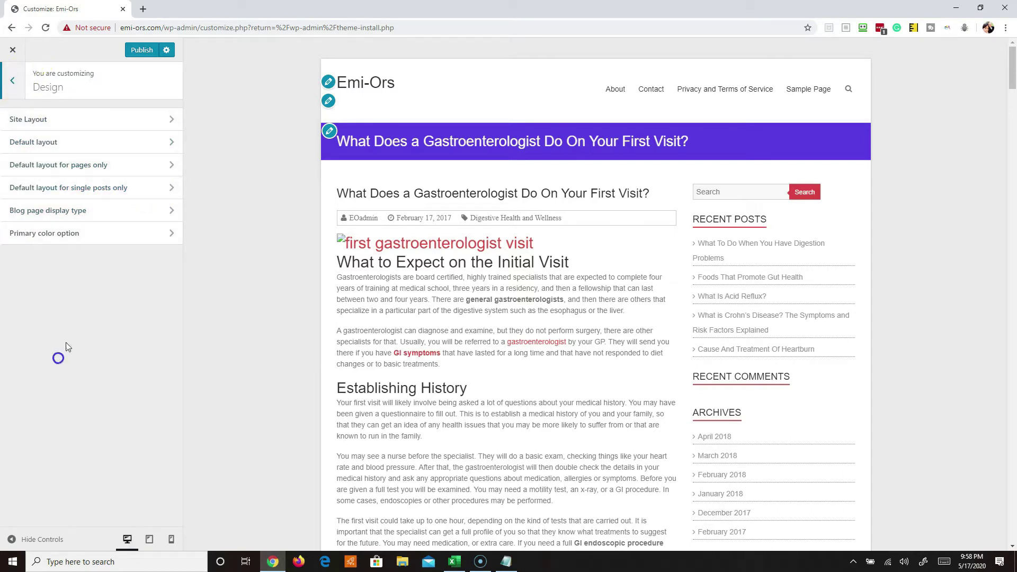
pyautogui.click(167, 235)
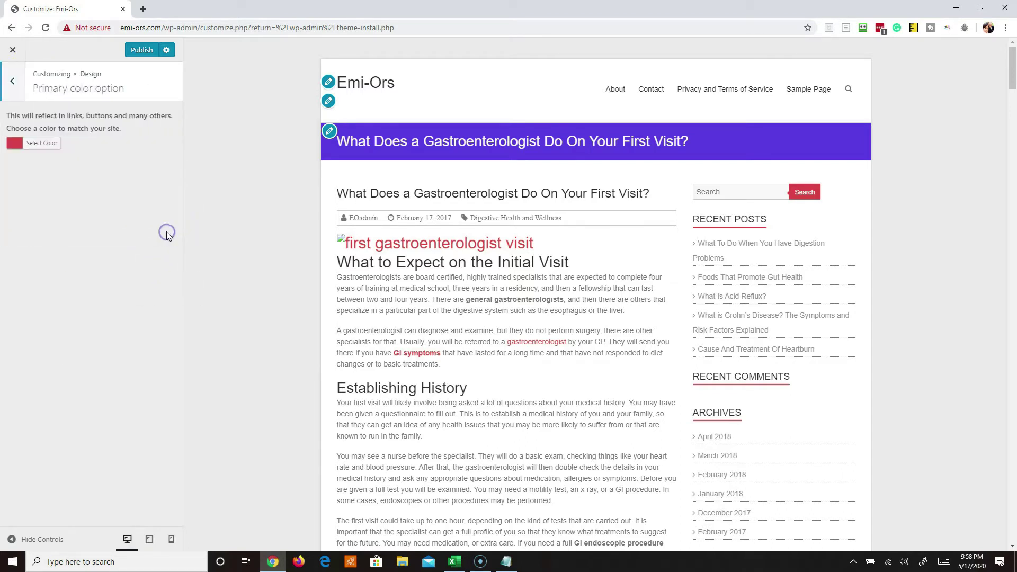
pyautogui.click(44, 150)
pyautogui.moveTo(94, 147); pyautogui.dragTo(68, 144)
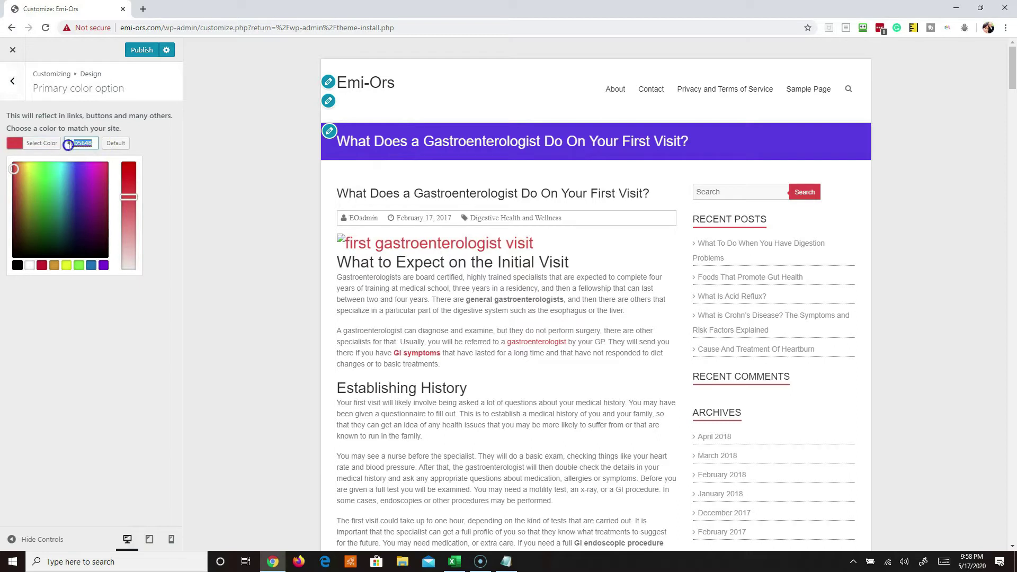
pyautogui.click(506, 561)
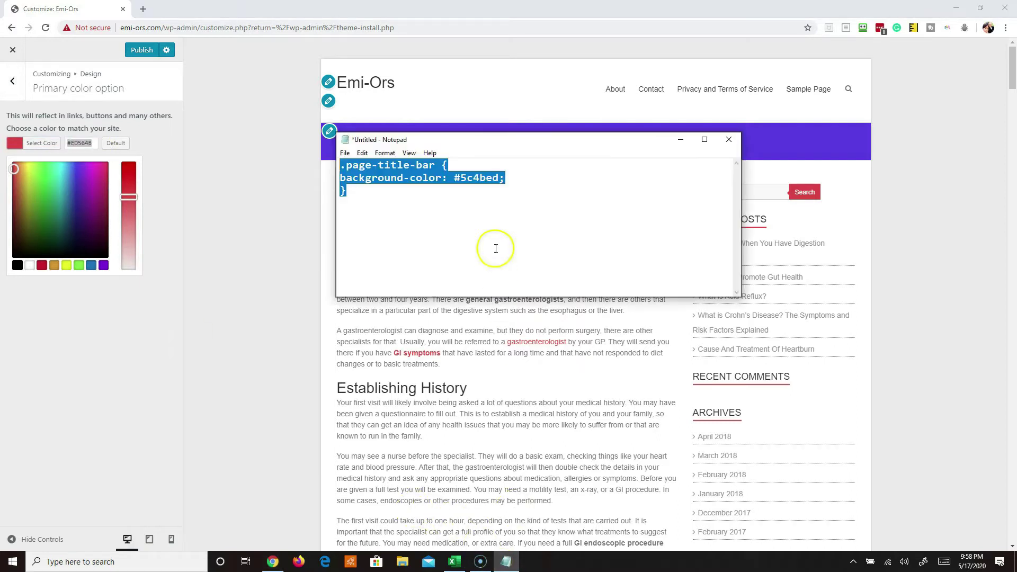
pyautogui.click(517, 172)
pyautogui.moveTo(515, 174); pyautogui.dragTo(450, 176)
pyautogui.hotkey('ctrl', 'c')
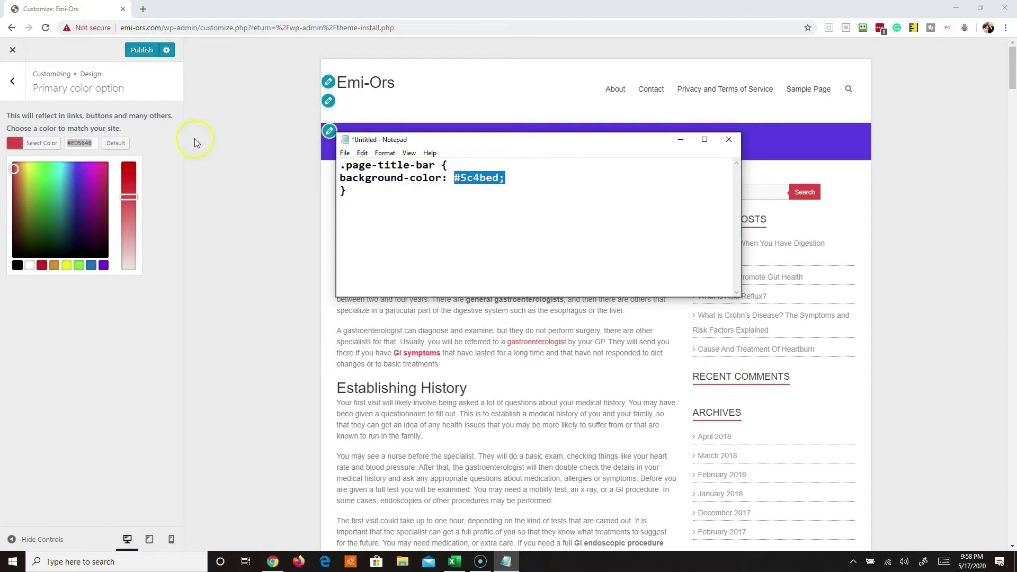
pyautogui.press('Right')
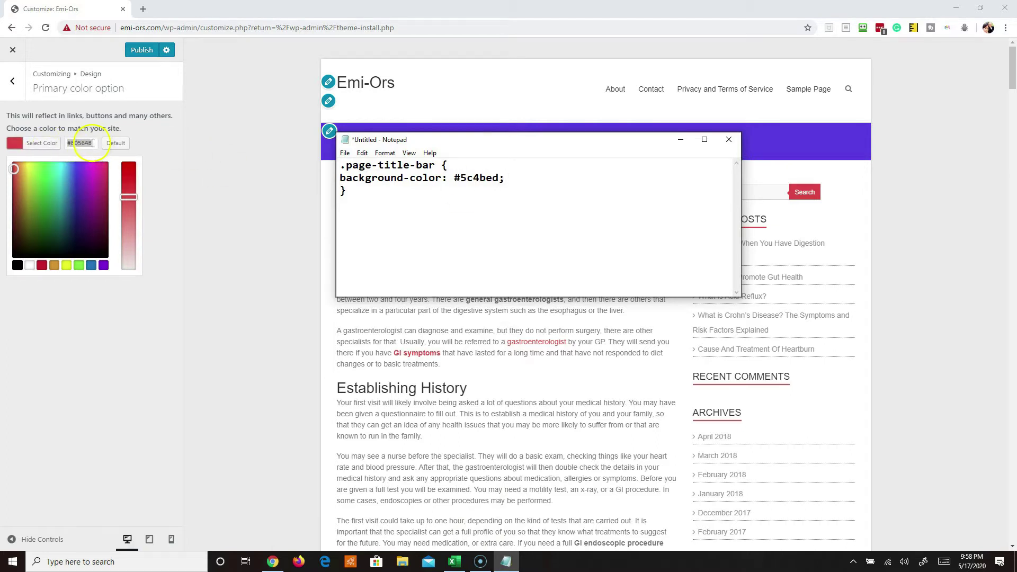
# Step: Set the theme's primary color to #5c4bed, publish the change and return to the main Customizer sections
pyautogui.click(92, 143)
pyautogui.hotkey('ctrl', 'v')
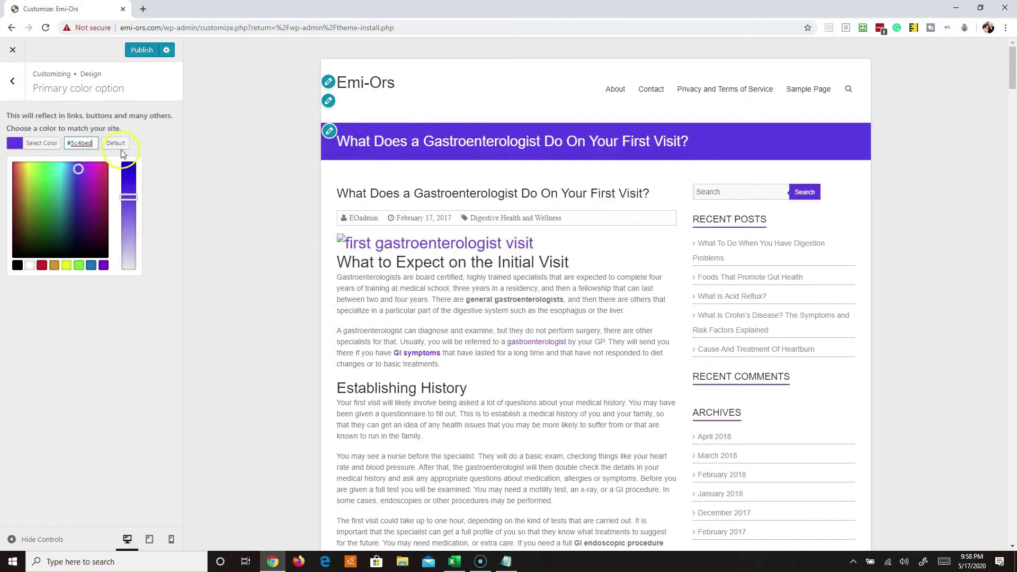
pyautogui.click(140, 50)
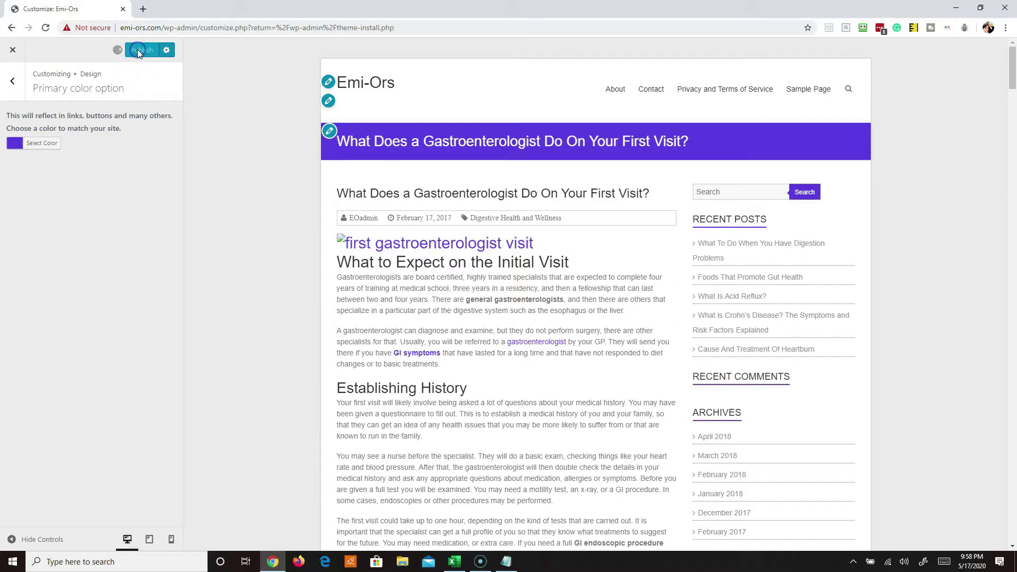
pyautogui.click(15, 82)
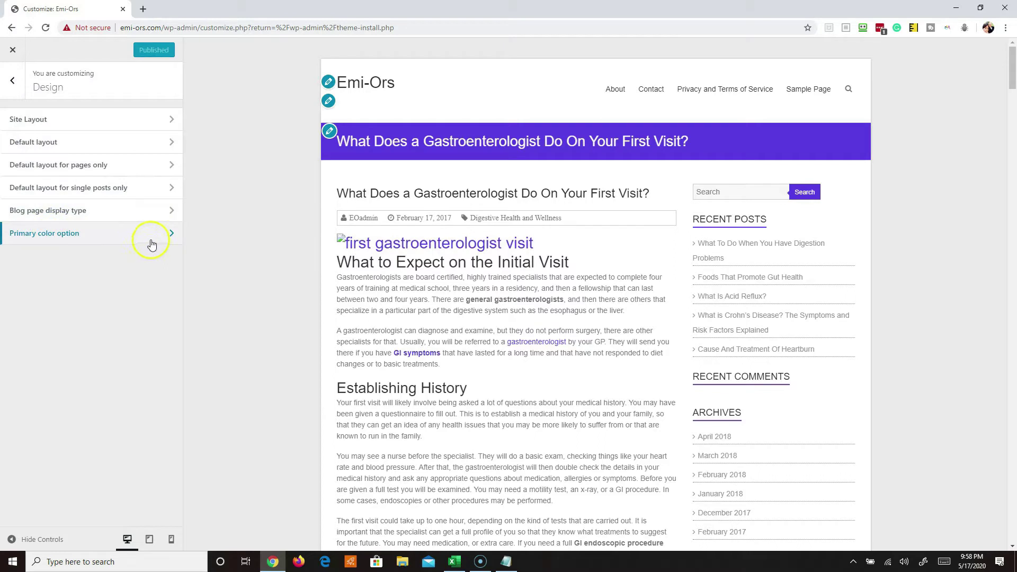
pyautogui.click(13, 82)
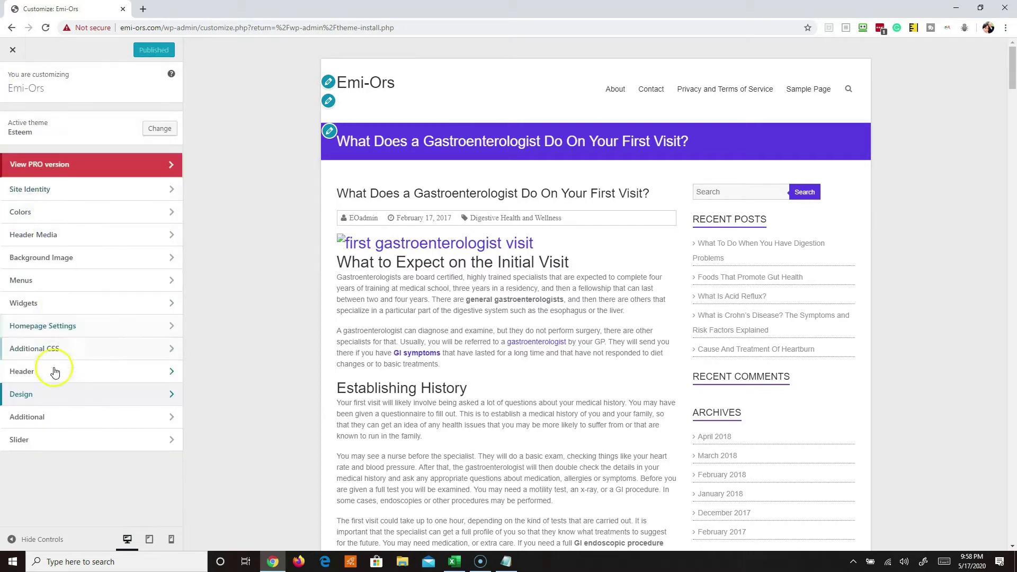
# Step: Delete the .page-title-bar background rule from the site's Additional CSS, publish the change and return to the main Customizer sections
pyautogui.click(154, 349)
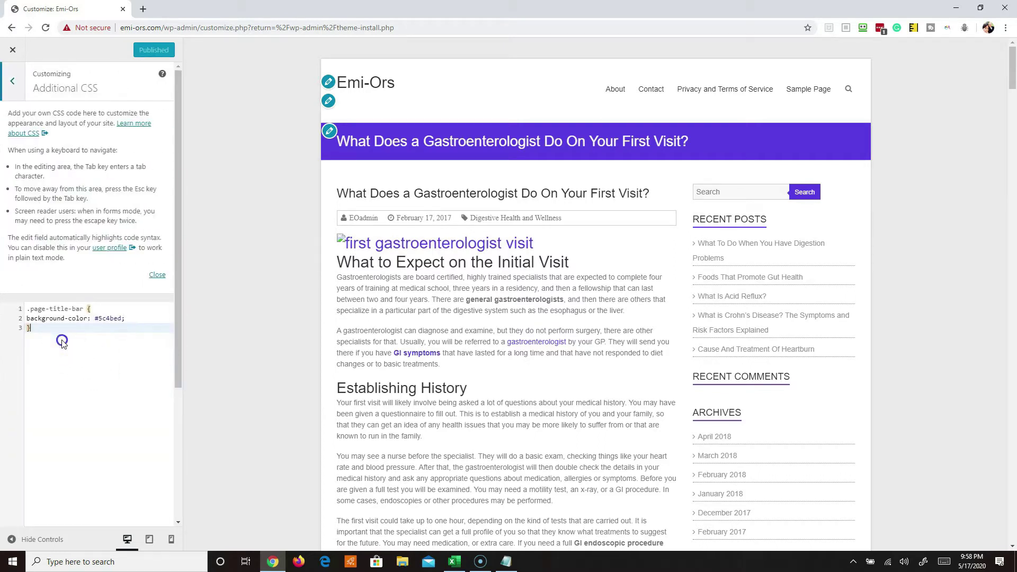
pyautogui.moveTo(146, 390); pyautogui.dragTo(26, 305)
pyautogui.hotkey('ctrl', '/')
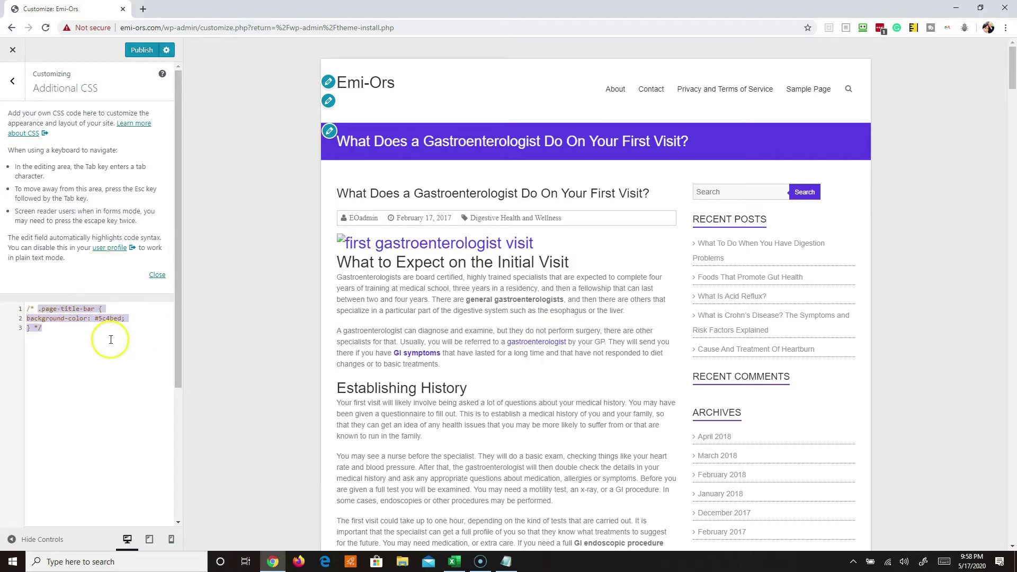
pyautogui.click(79, 339)
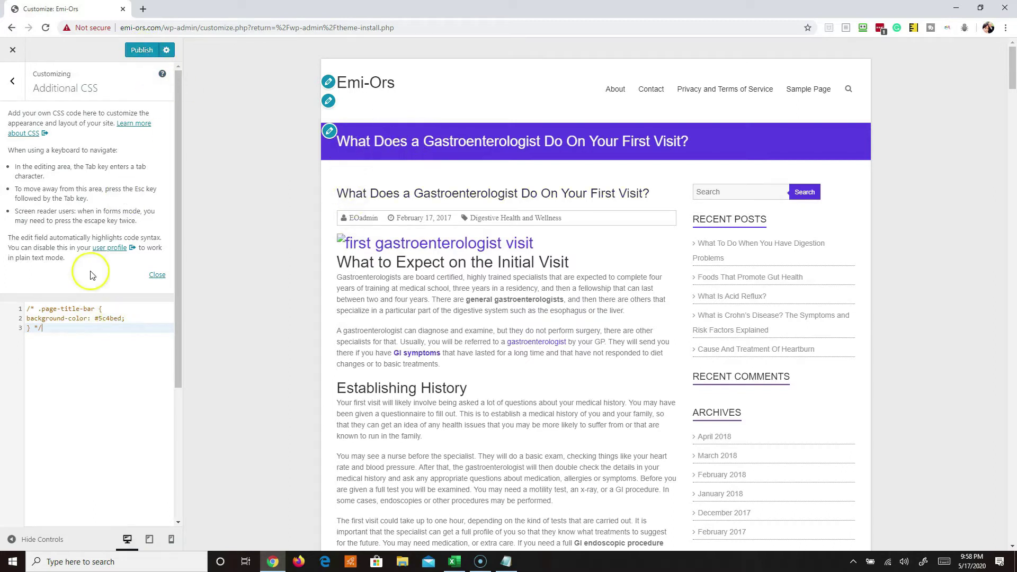
pyautogui.moveTo(50, 332); pyautogui.dragTo(27, 306)
pyautogui.press('BackSpace')
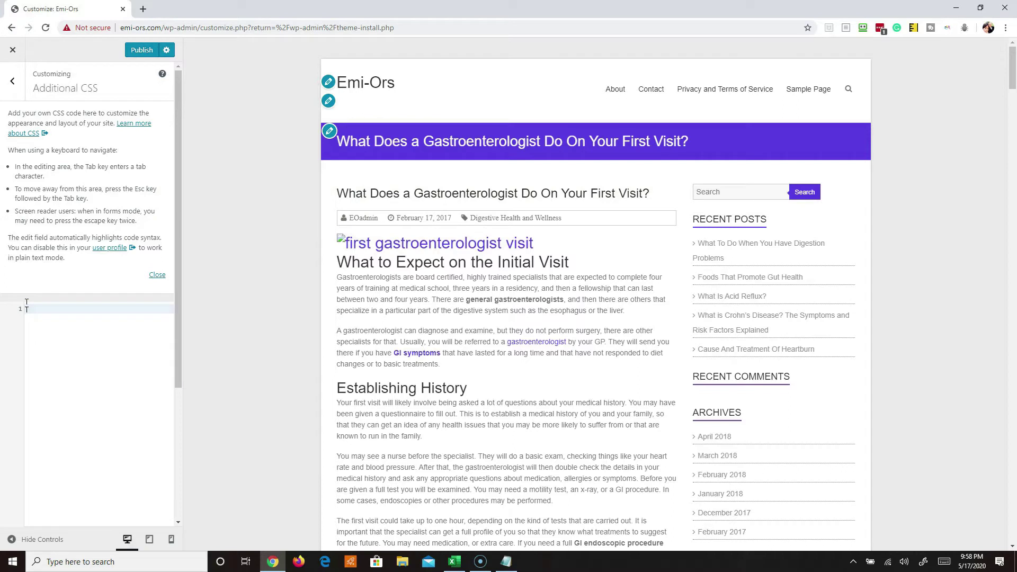
pyautogui.click(143, 51)
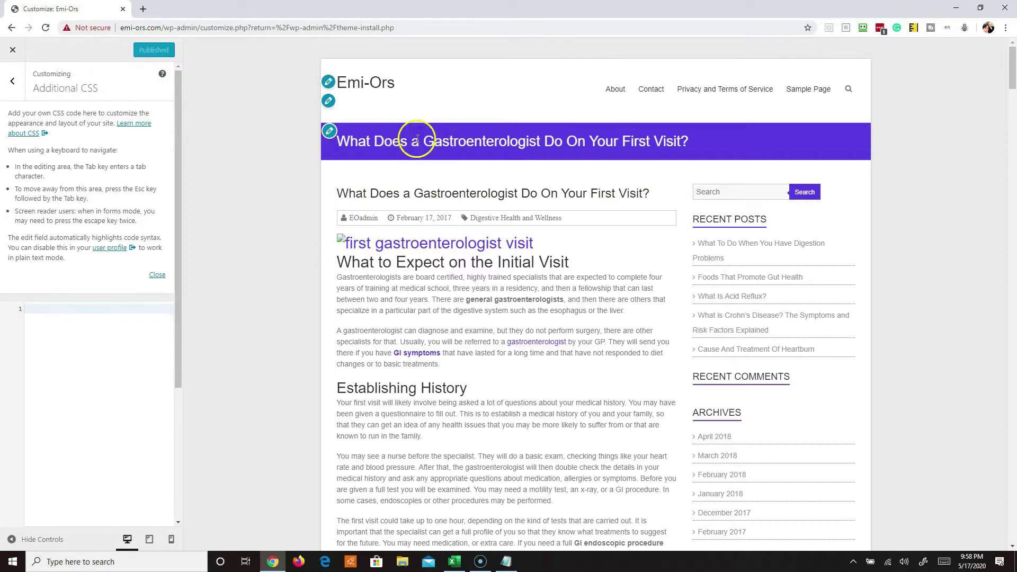
pyautogui.click(14, 83)
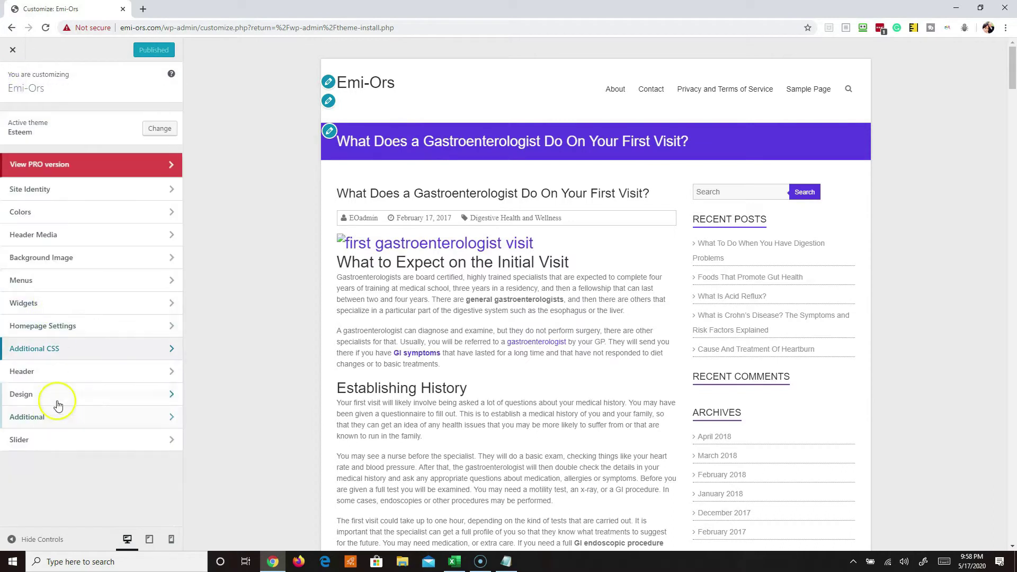
# Step: Look through the Design section, then the Author Bio Option and Related Posts settings in the Additional section
pyautogui.click(173, 394)
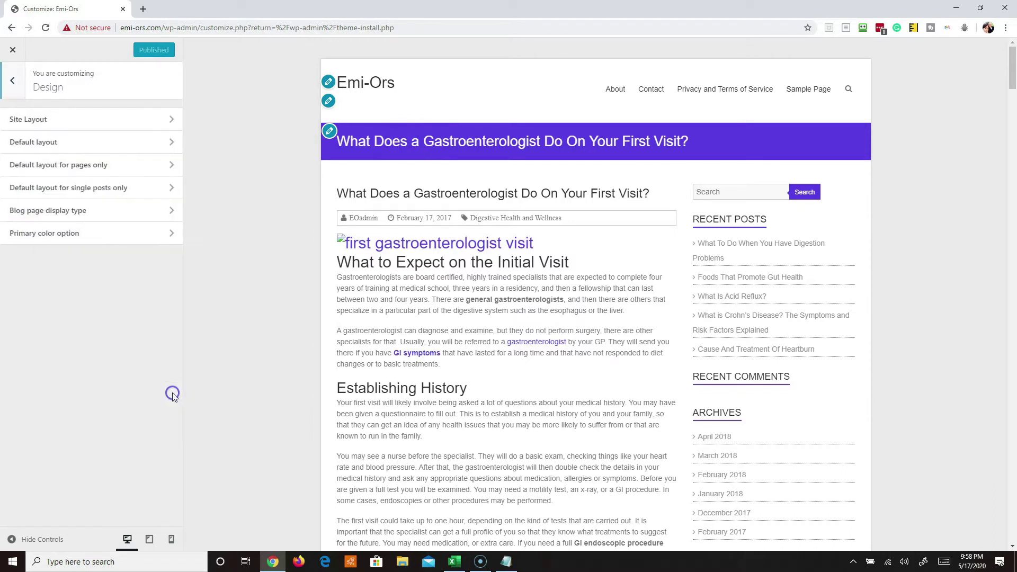
pyautogui.click(30, 89)
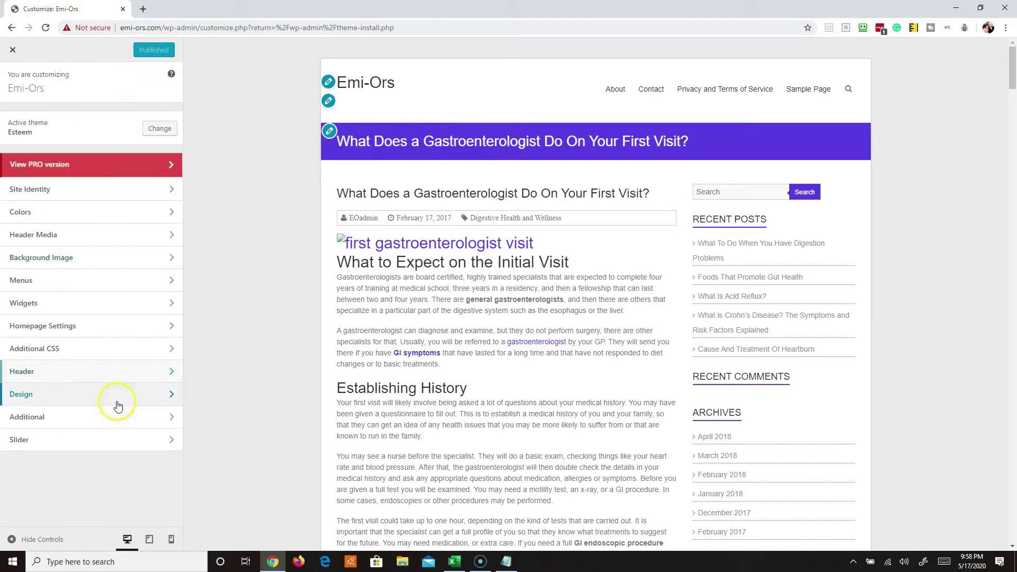
pyautogui.click(173, 418)
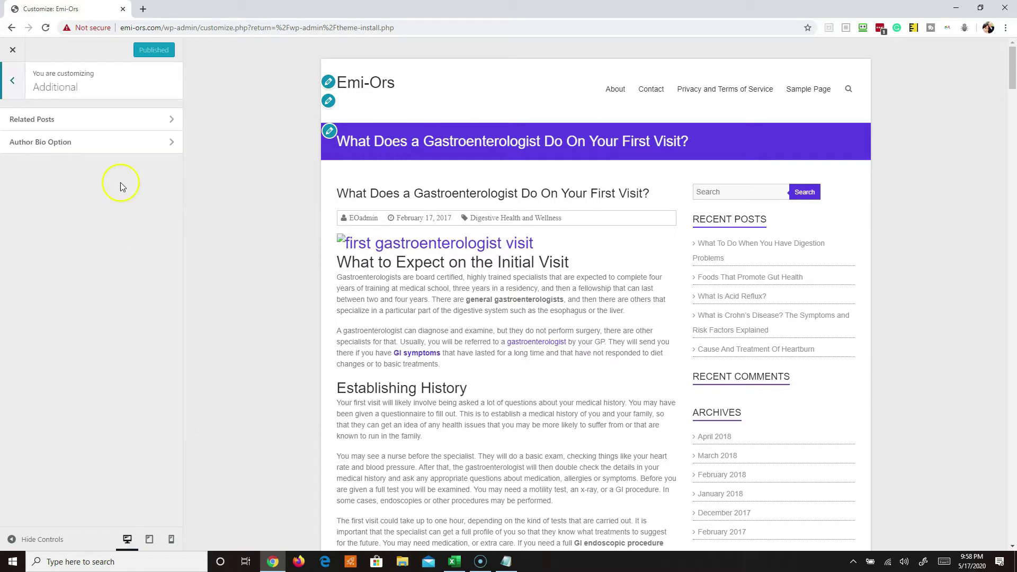
pyautogui.click(172, 142)
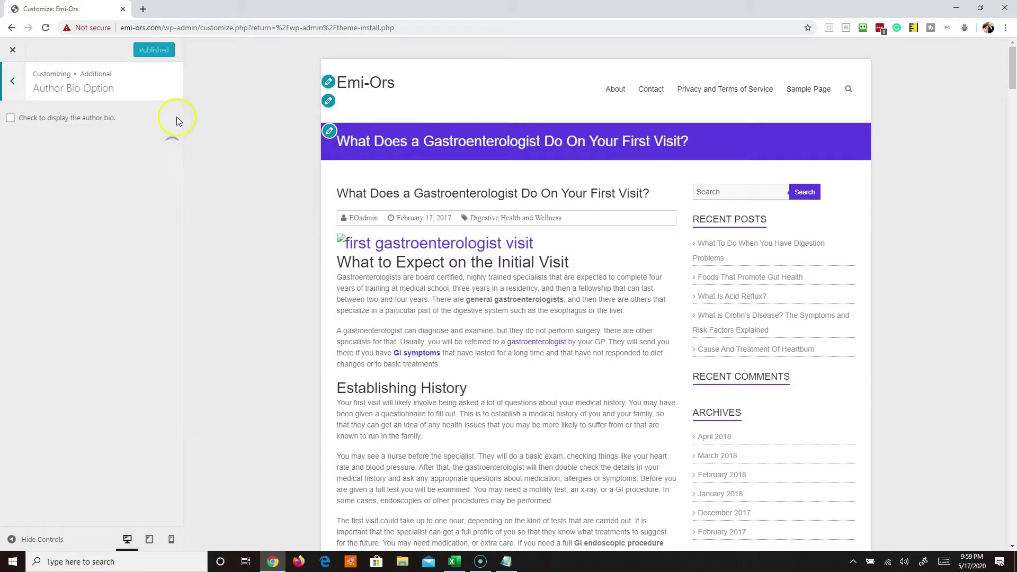
pyautogui.click(19, 89)
pyautogui.click(153, 119)
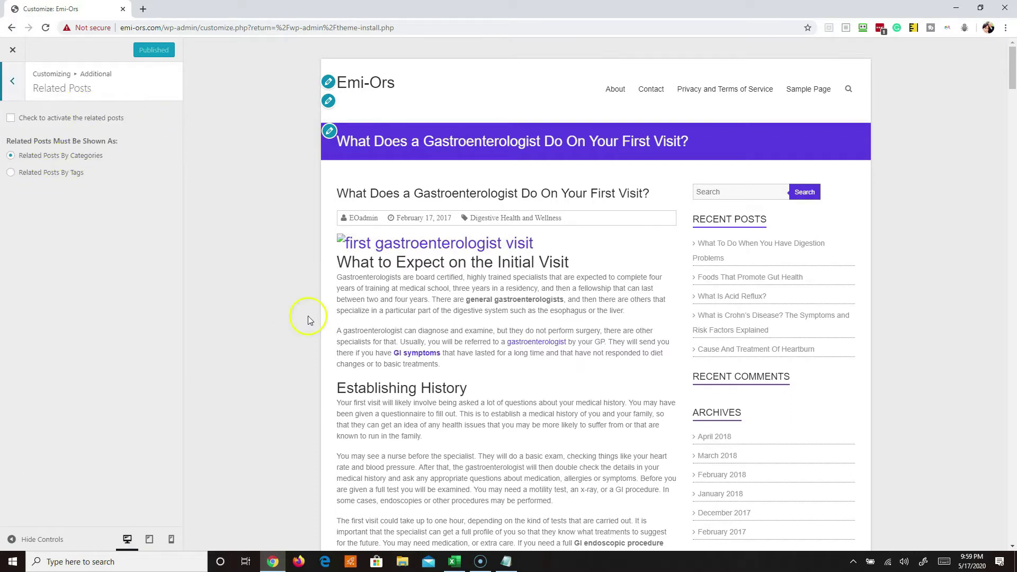
pyautogui.click(12, 84)
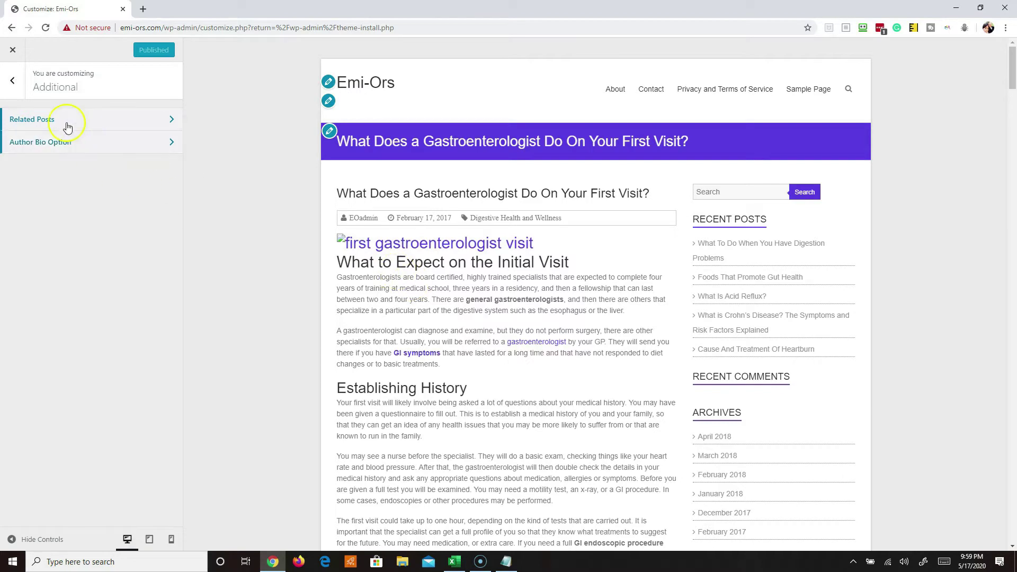
pyautogui.click(14, 82)
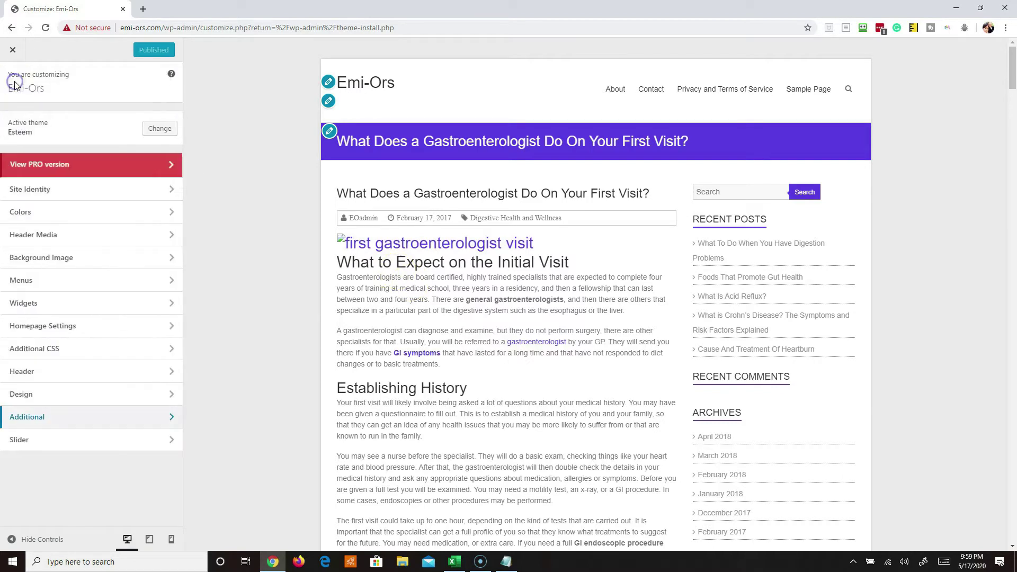
# Step: Leave the Customizer and delete the Search, Recent Comments and Meta widgets from the Right Sidebar on the Widgets page
pyautogui.click(12, 50)
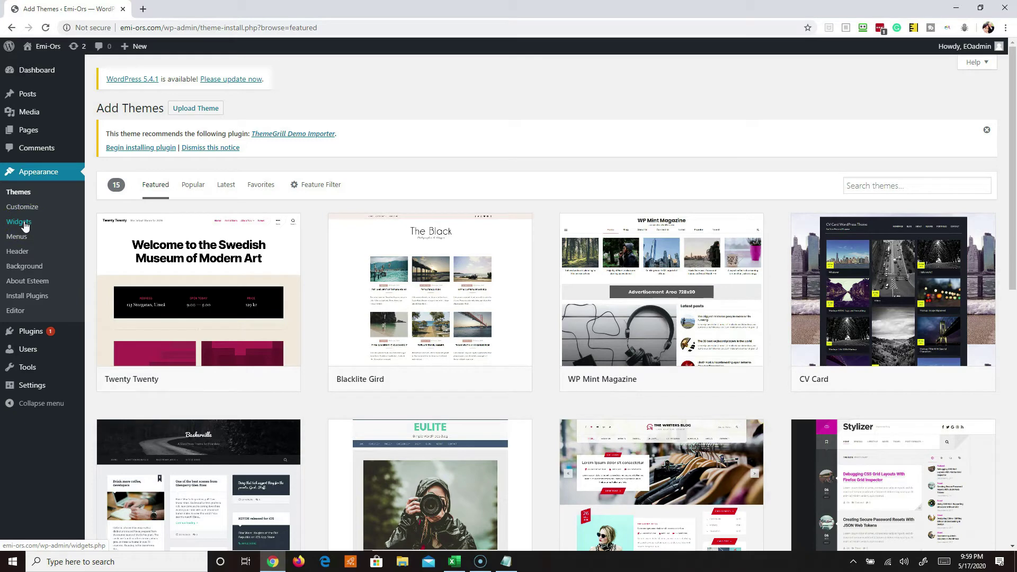
pyautogui.click(25, 222)
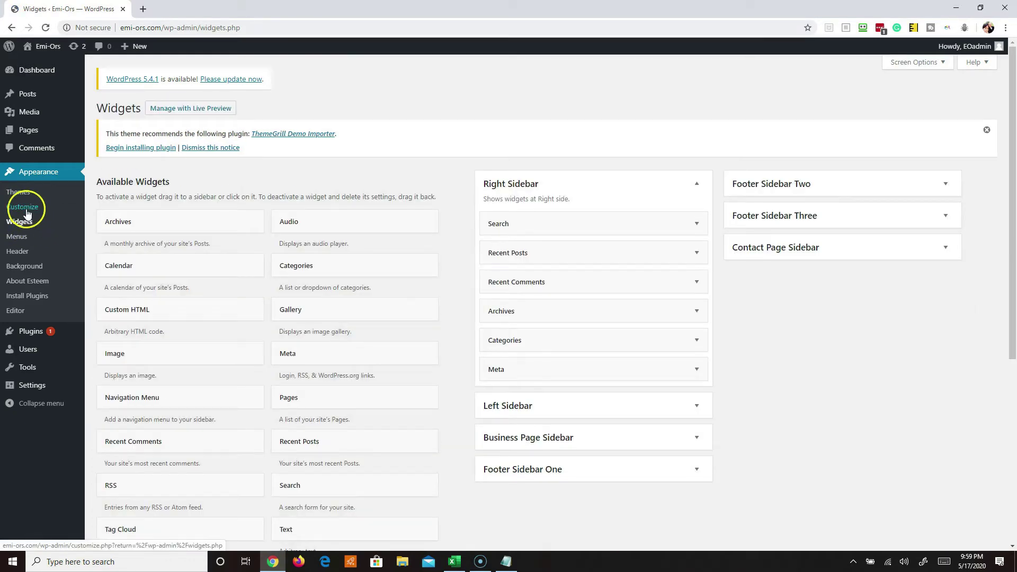
pyautogui.click(702, 224)
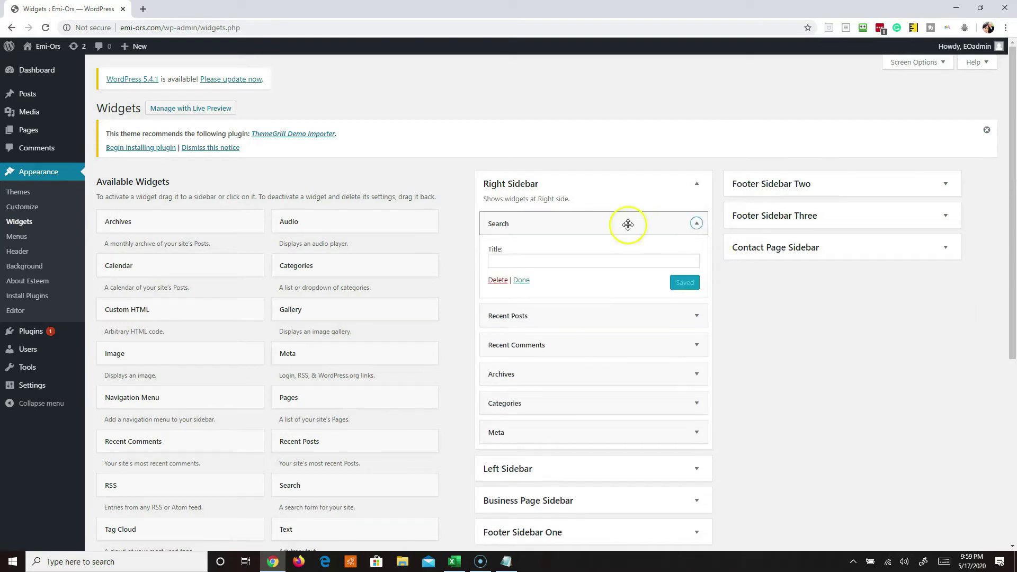
pyautogui.click(497, 280)
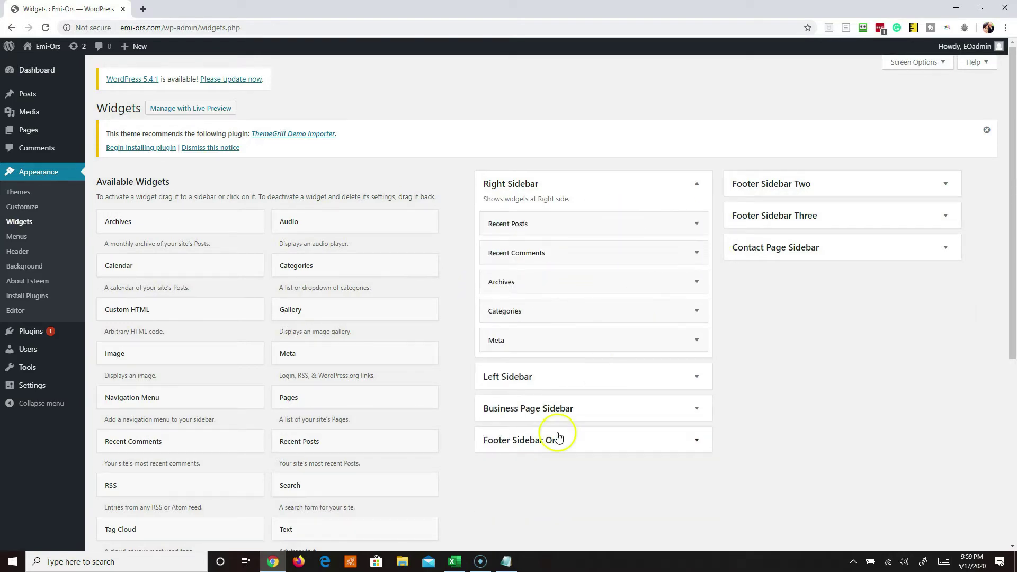
pyautogui.click(700, 255)
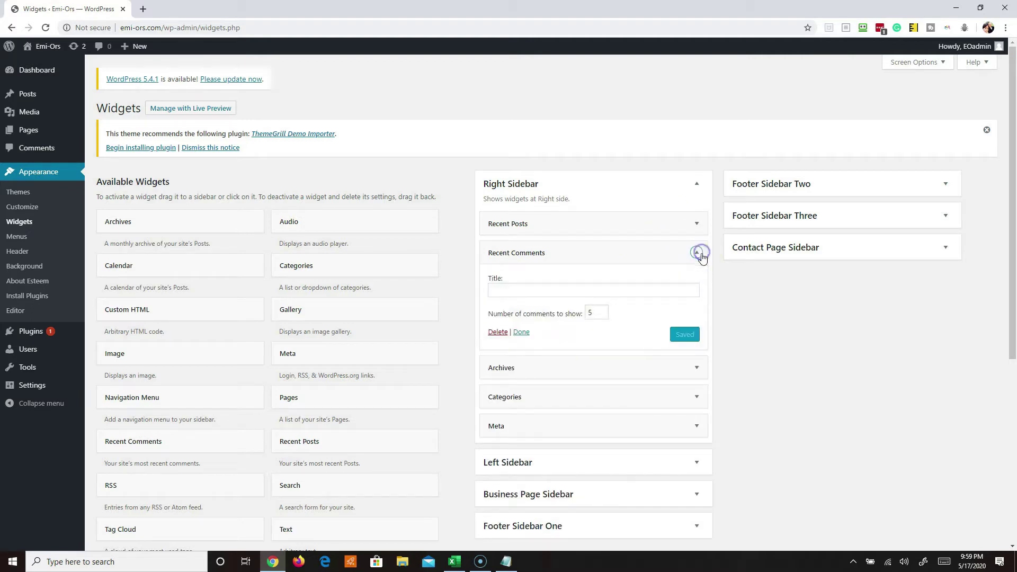
pyautogui.click(498, 331)
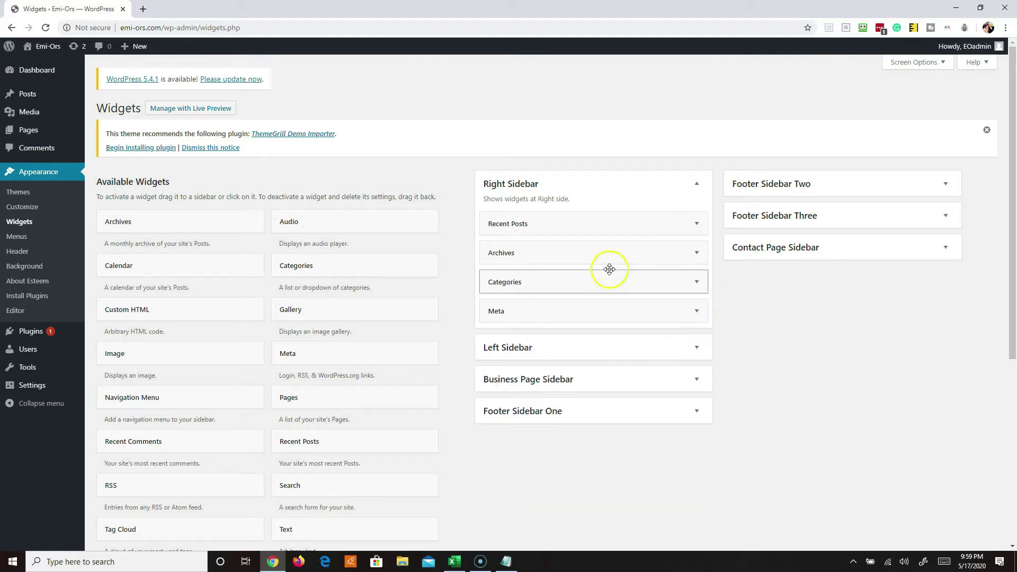
pyautogui.click(697, 311)
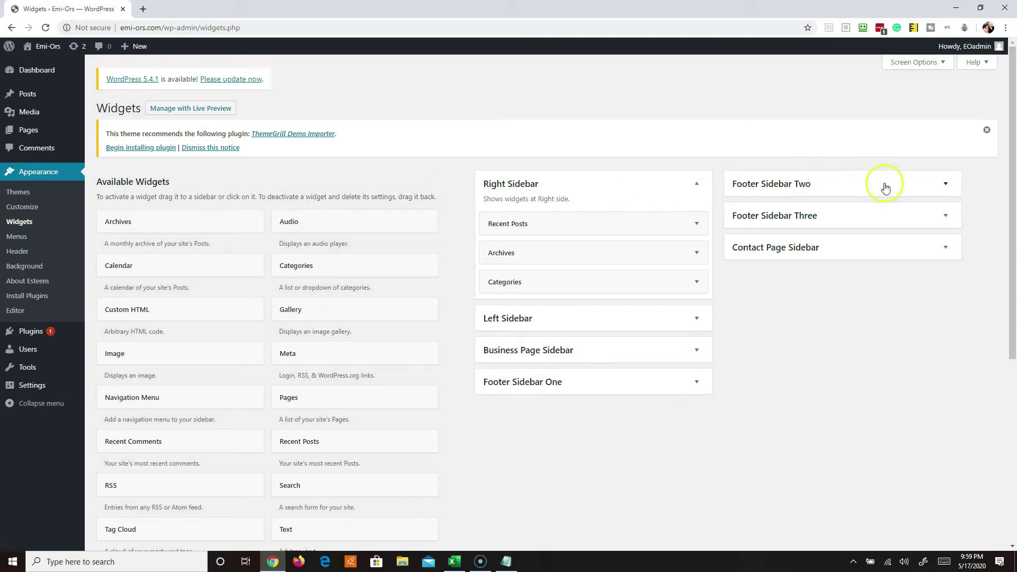
# Step: Open the Menus page and review the Top Level menu's name, item list and menu settings
pyautogui.click(20, 236)
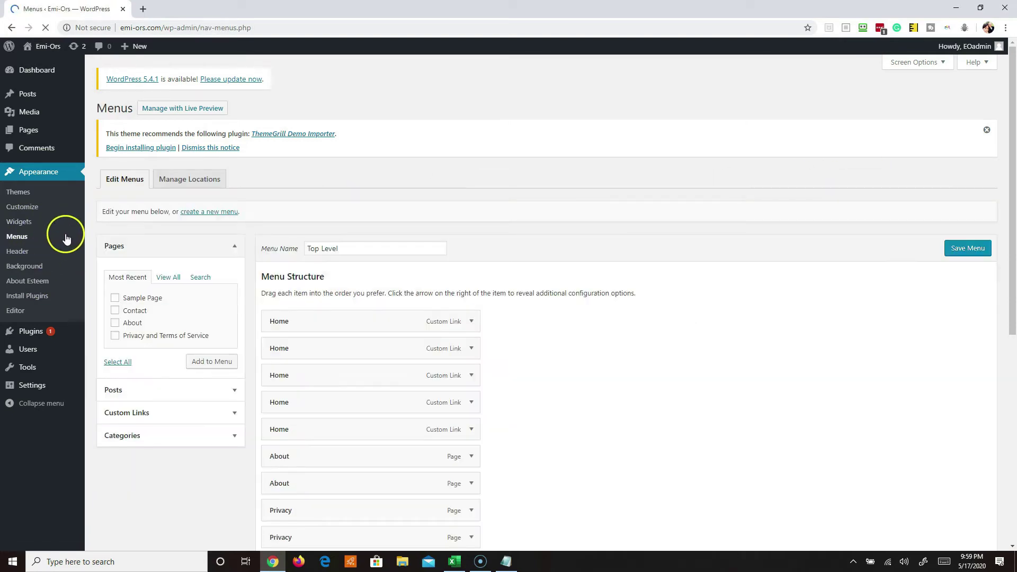
pyautogui.scroll(-1, 397, 306)
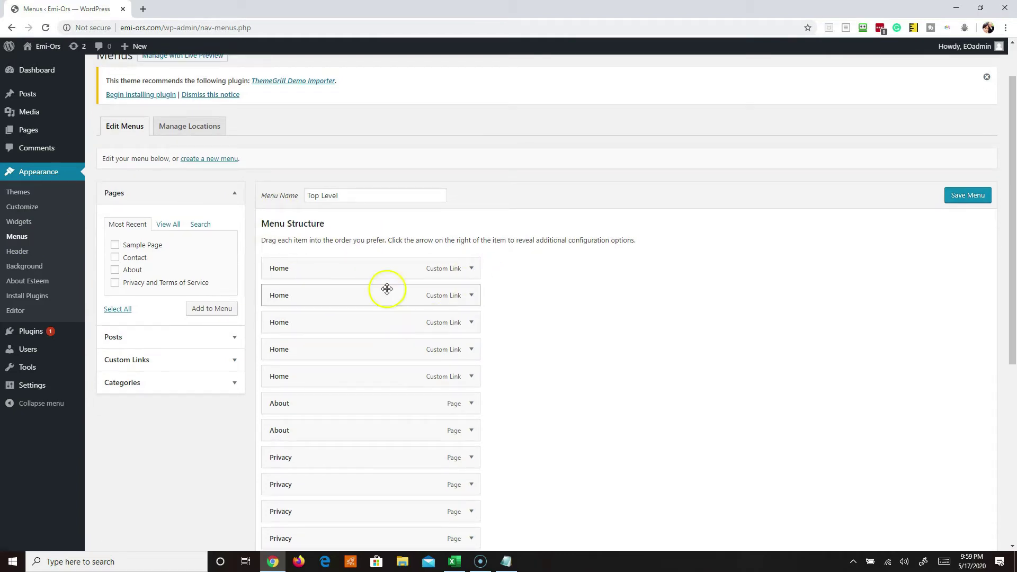
pyautogui.scroll(-3, 440, 308)
pyautogui.scroll(-3, 440, 308)
pyautogui.scroll(7, 438, 306)
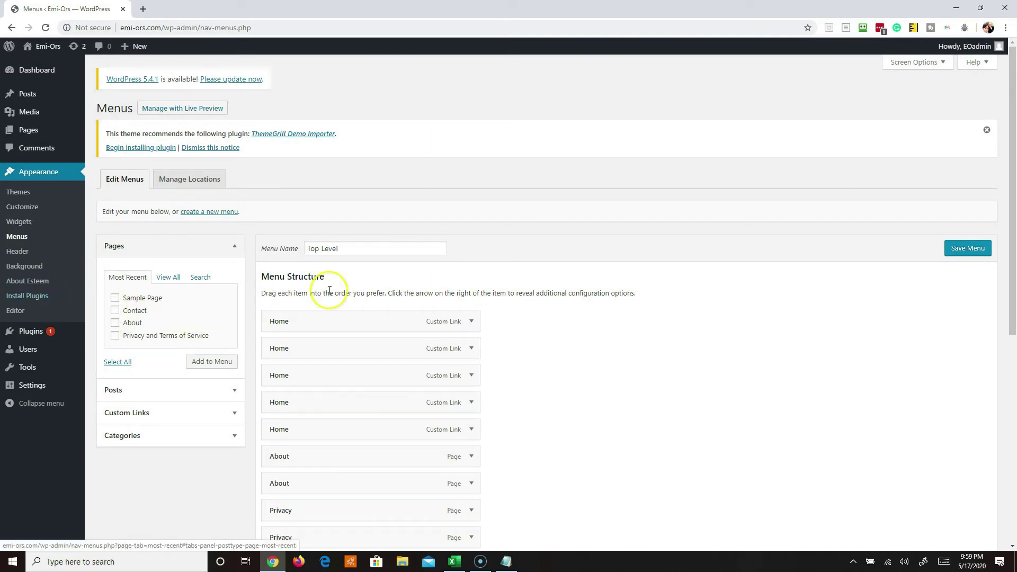
pyautogui.click(383, 254)
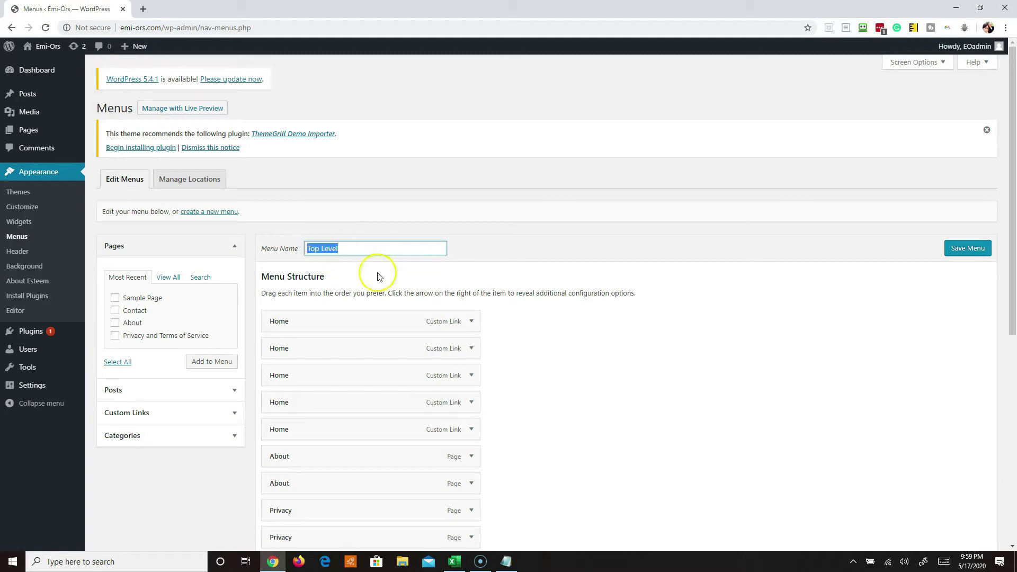
pyautogui.scroll(-6, 379, 276)
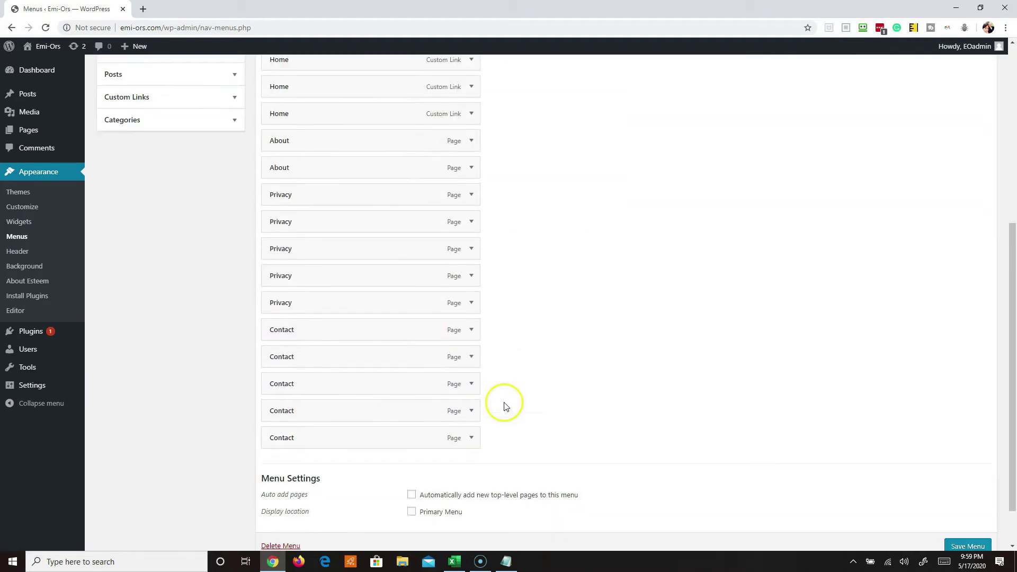
# Step: Remove the four duplicate Home links from the Top Level menu, keeping only the first one
pyautogui.scroll(3, 505, 406)
pyautogui.click(471, 191)
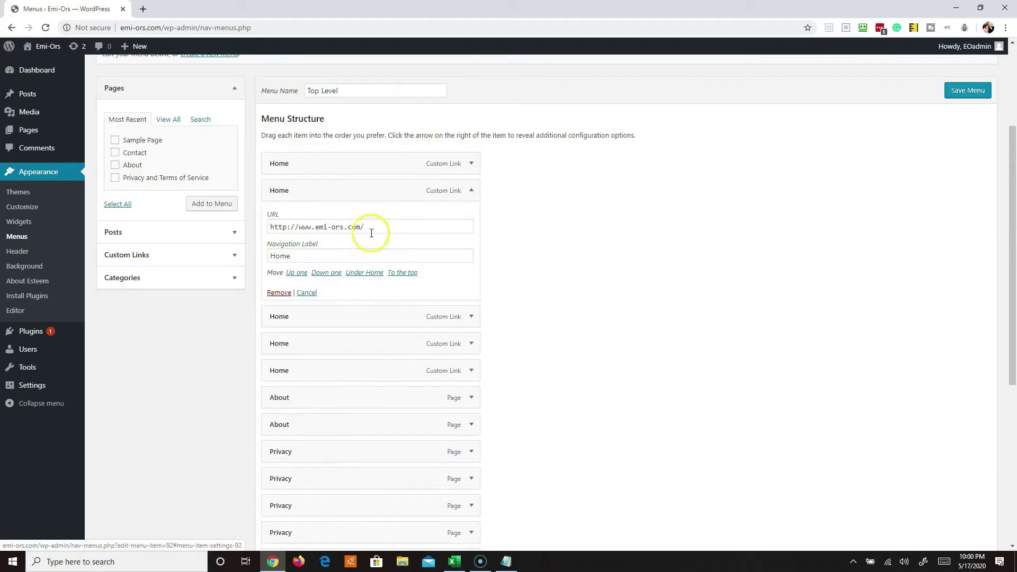
pyautogui.click(277, 294)
pyautogui.click(472, 191)
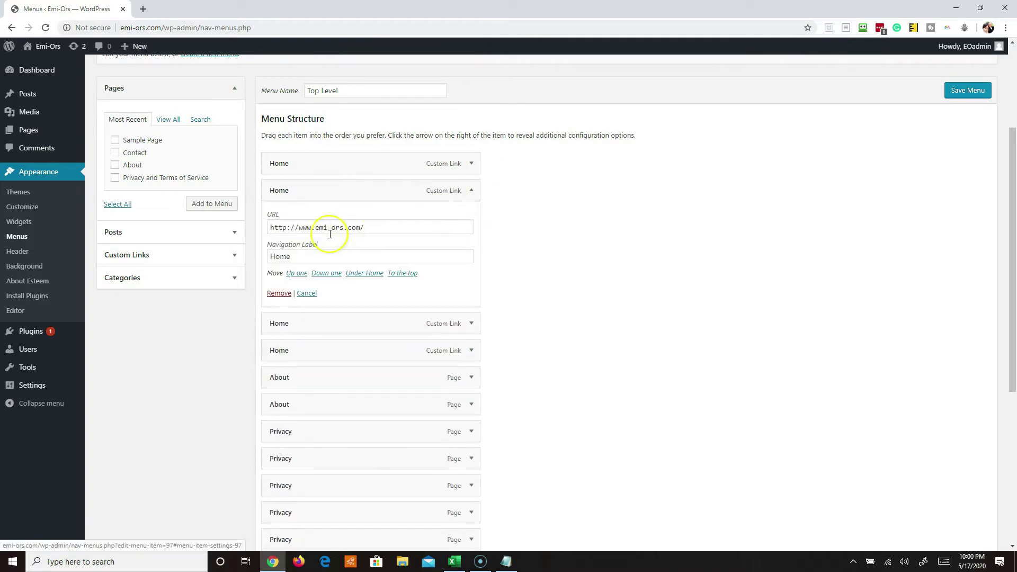
pyautogui.click(279, 293)
pyautogui.click(472, 191)
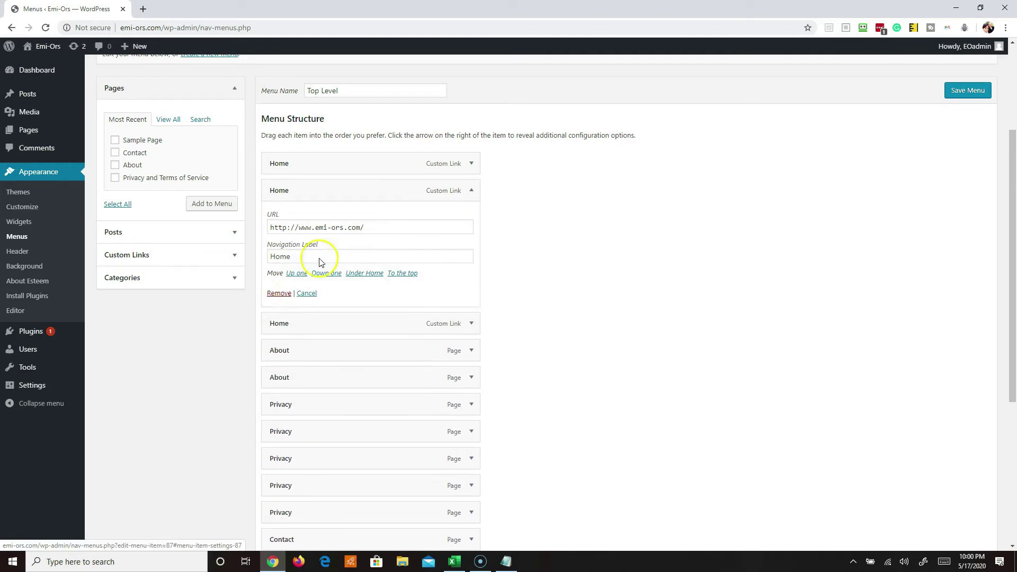
pyautogui.click(277, 292)
pyautogui.click(466, 194)
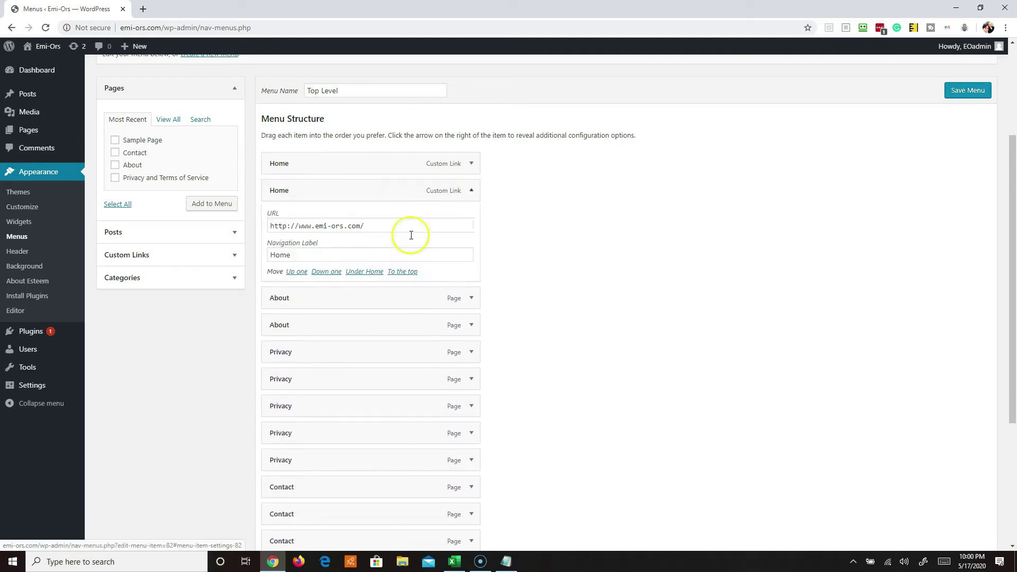
pyautogui.click(279, 294)
# Step: Remove both About page items from the Top Level menu
pyautogui.click(468, 194)
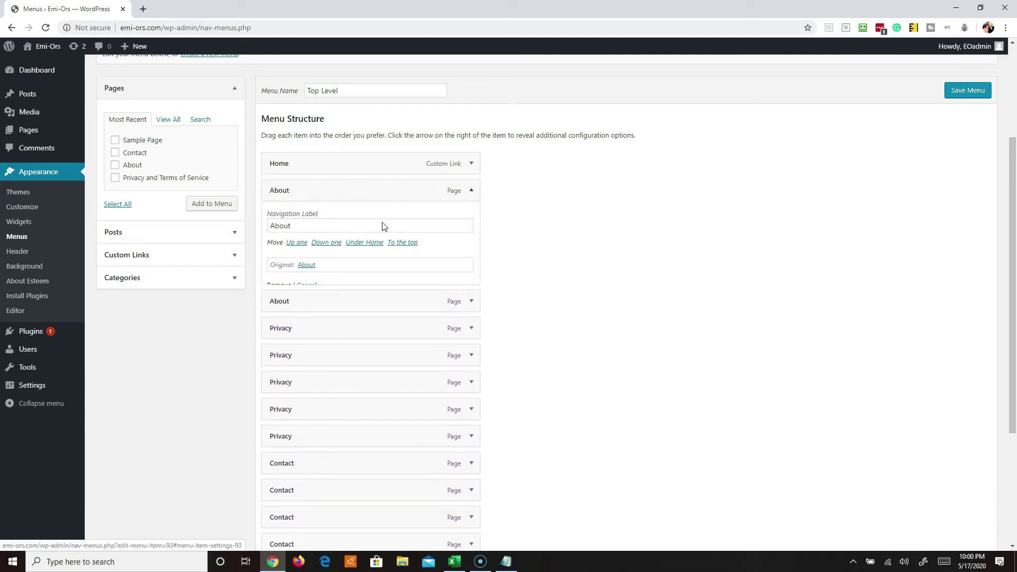
pyautogui.click(277, 287)
pyautogui.click(476, 197)
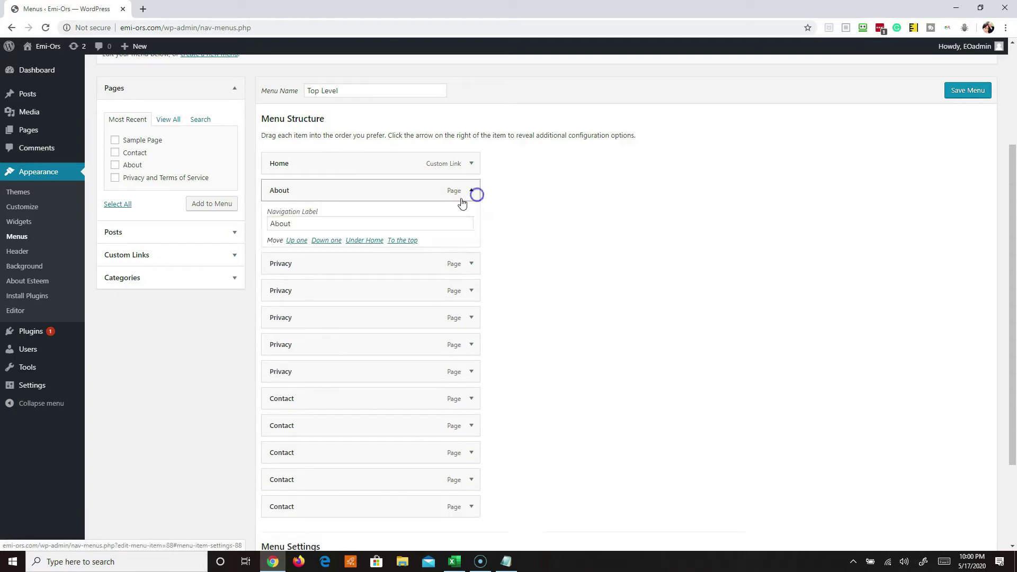
pyautogui.click(276, 286)
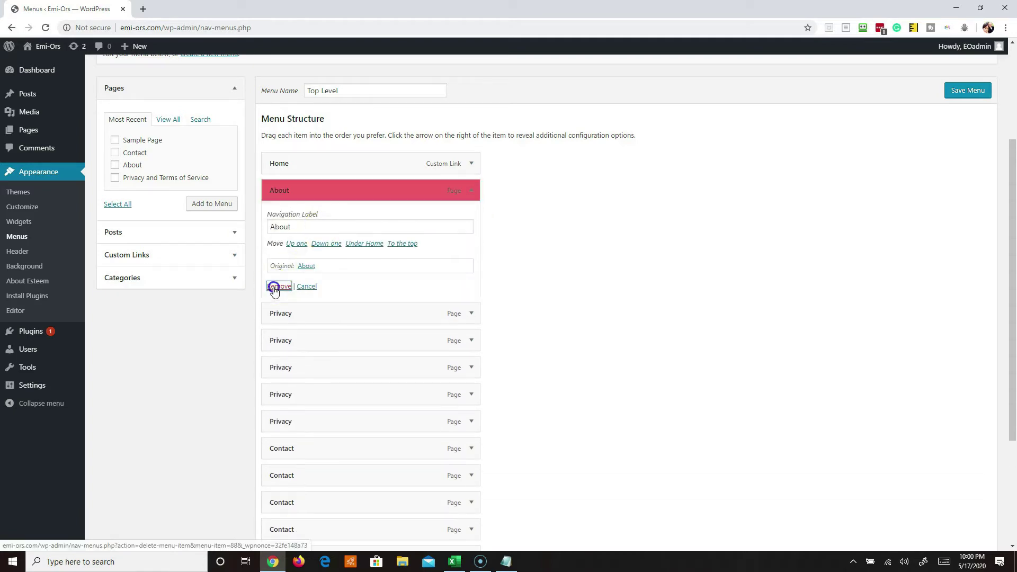
# Step: Expand the first Privacy item in the Top Level menu and look over the remaining items and menu settings
pyautogui.click(471, 191)
pyautogui.scroll(-1, 524, 279)
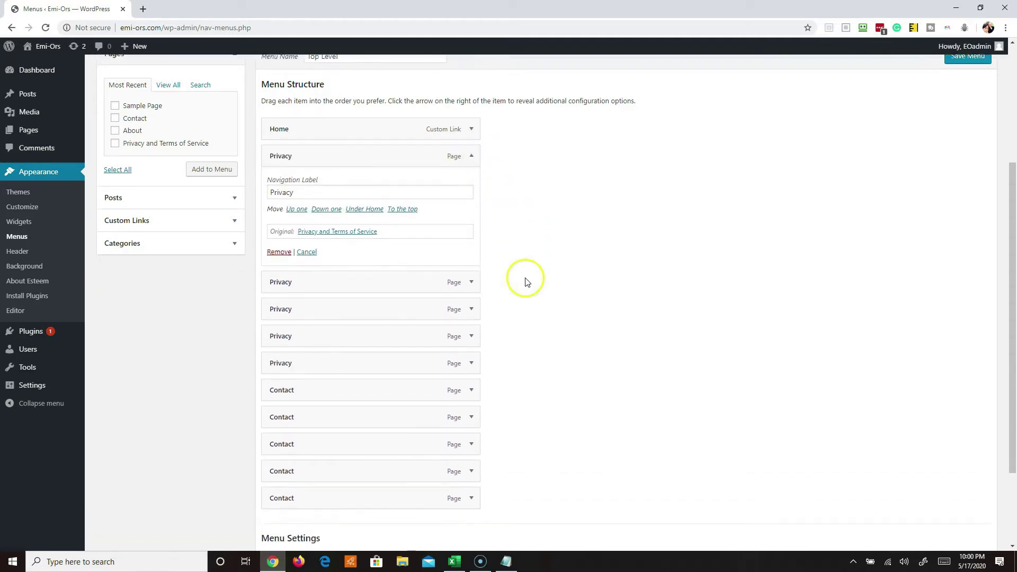
pyautogui.scroll(1, 545, 279)
pyautogui.scroll(-3, 546, 279)
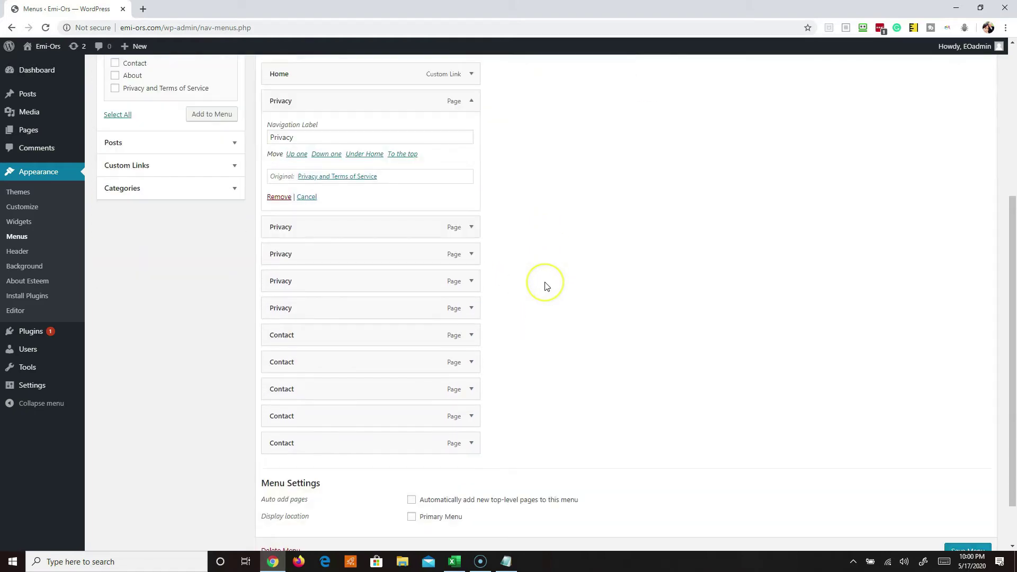
pyautogui.scroll(5, 546, 287)
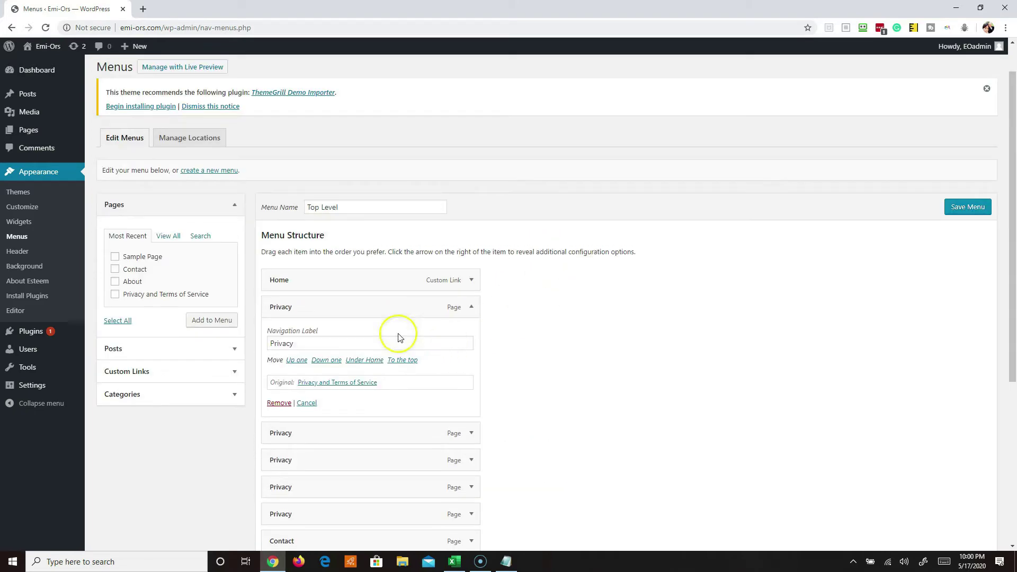
# Step: Remove the four duplicate Privacy items from the Top Level menu, keeping a single Privacy page
pyautogui.click(278, 403)
pyautogui.scroll(-2, 366, 349)
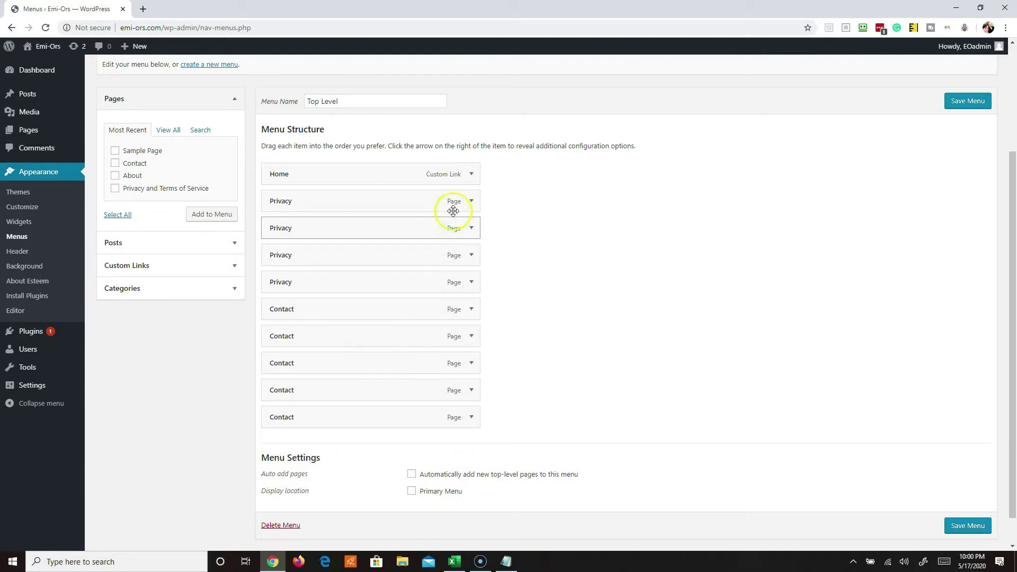
pyautogui.click(472, 202)
pyautogui.click(275, 296)
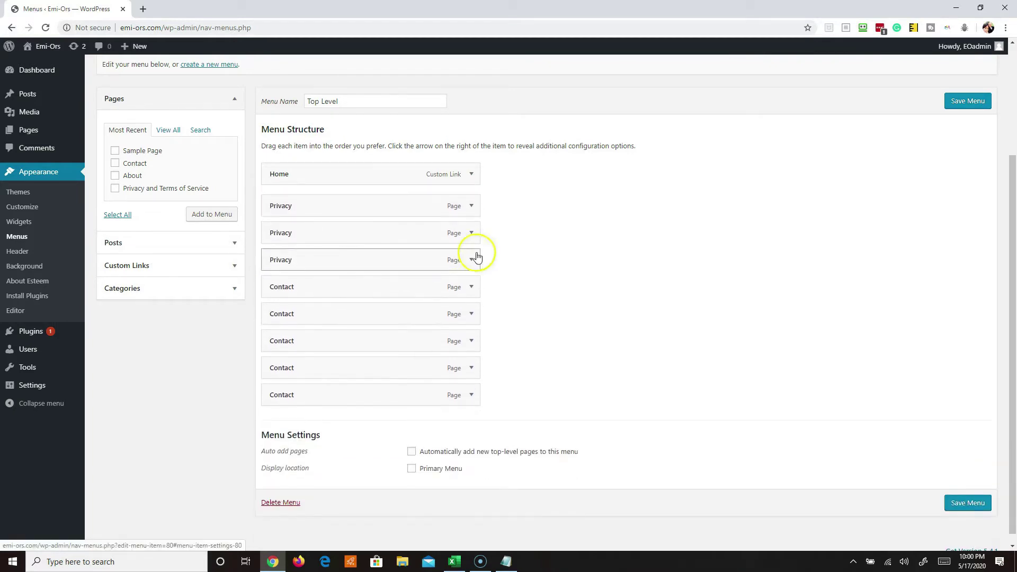
pyautogui.click(470, 201)
pyautogui.click(273, 295)
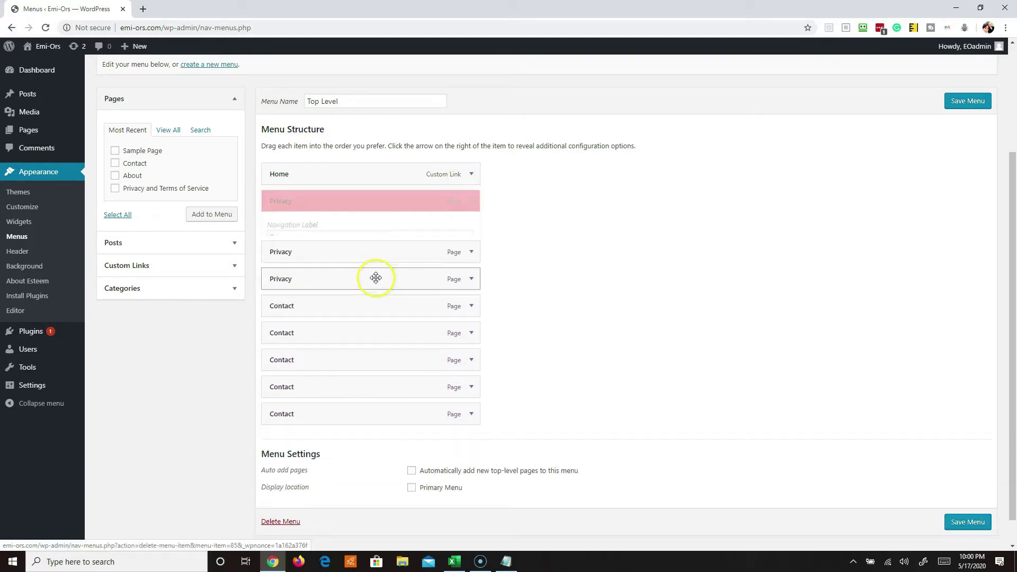
pyautogui.click(472, 222)
pyautogui.click(274, 295)
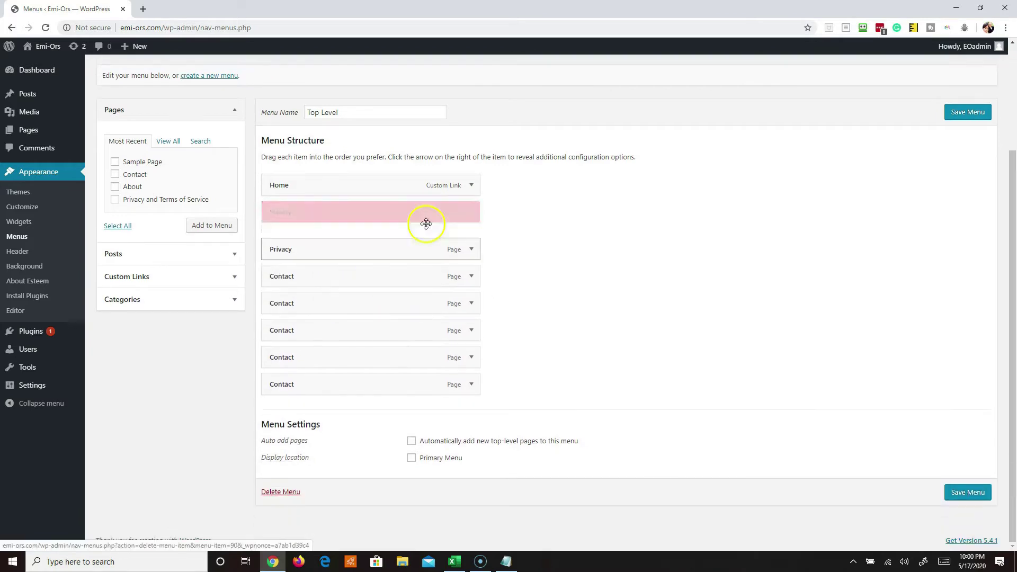
pyautogui.moveTo(475, 261); pyautogui.dragTo(431, 265)
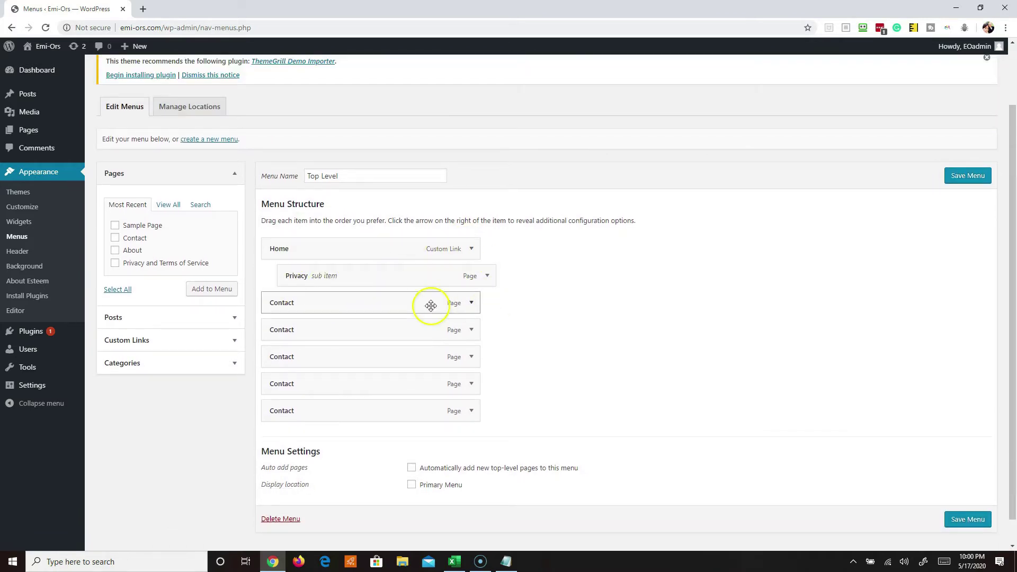
pyautogui.moveTo(341, 274); pyautogui.dragTo(315, 327)
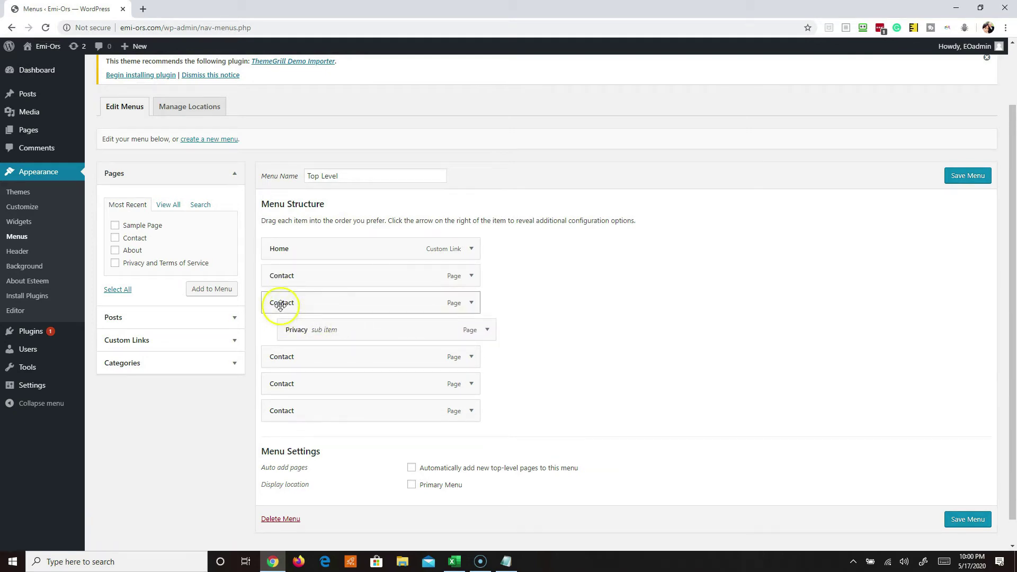
pyautogui.moveTo(427, 325); pyautogui.dragTo(409, 277)
# Step: Remove the four duplicate Contact items from the Top Level menu, keeping a single Contact page
pyautogui.click(470, 303)
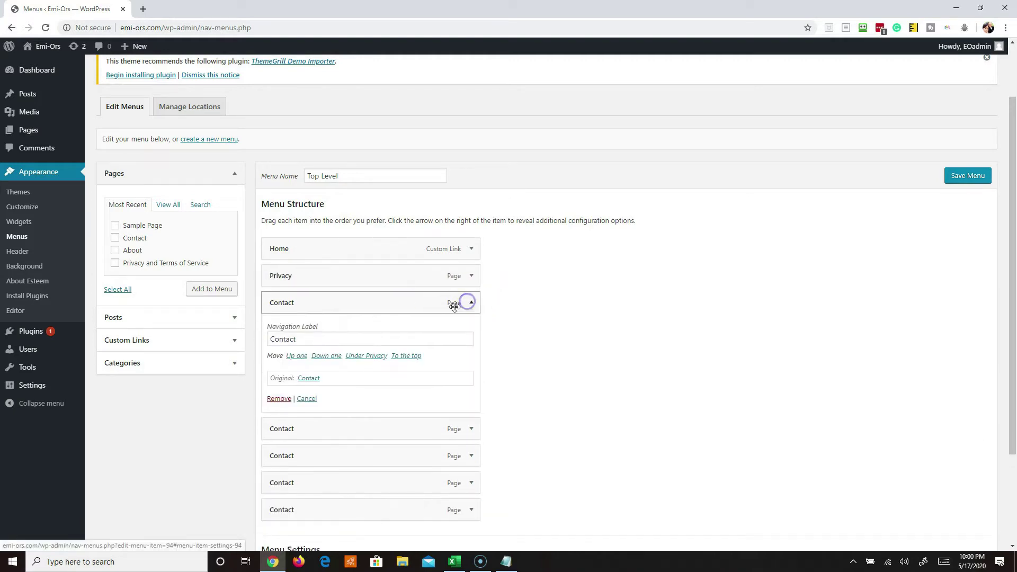
pyautogui.click(282, 400)
pyautogui.click(471, 304)
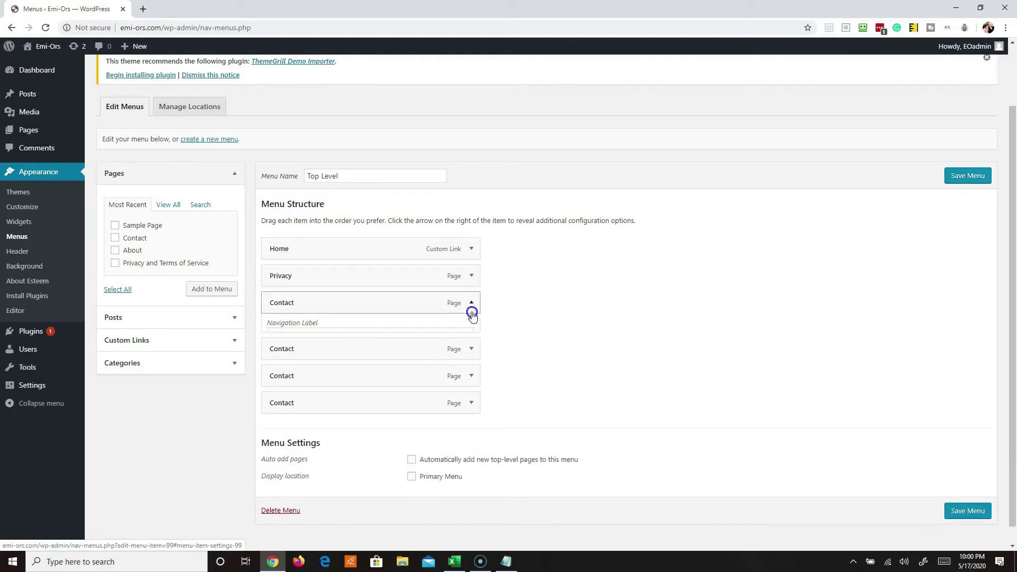
pyautogui.click(275, 400)
pyautogui.click(471, 330)
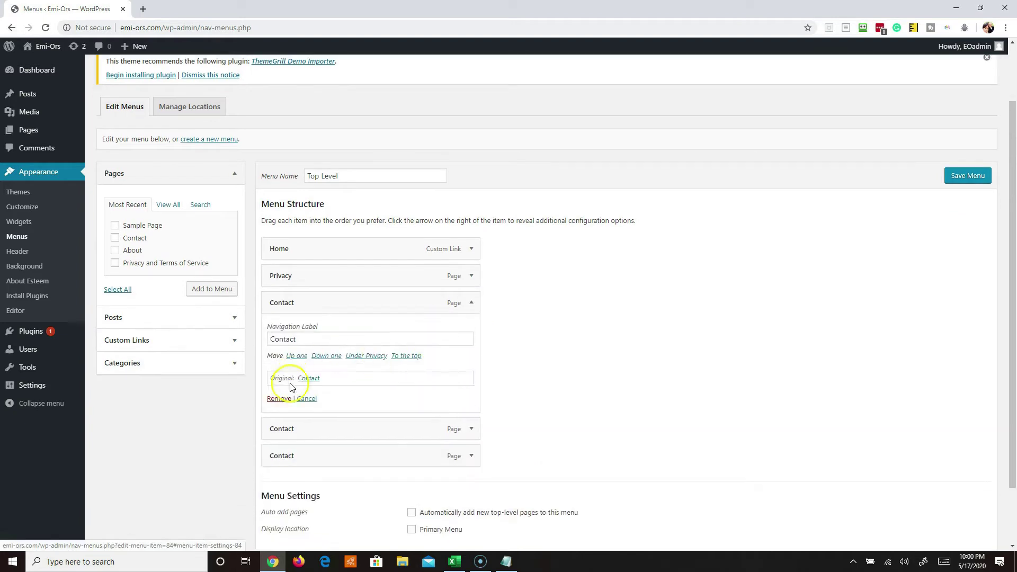
pyautogui.click(278, 401)
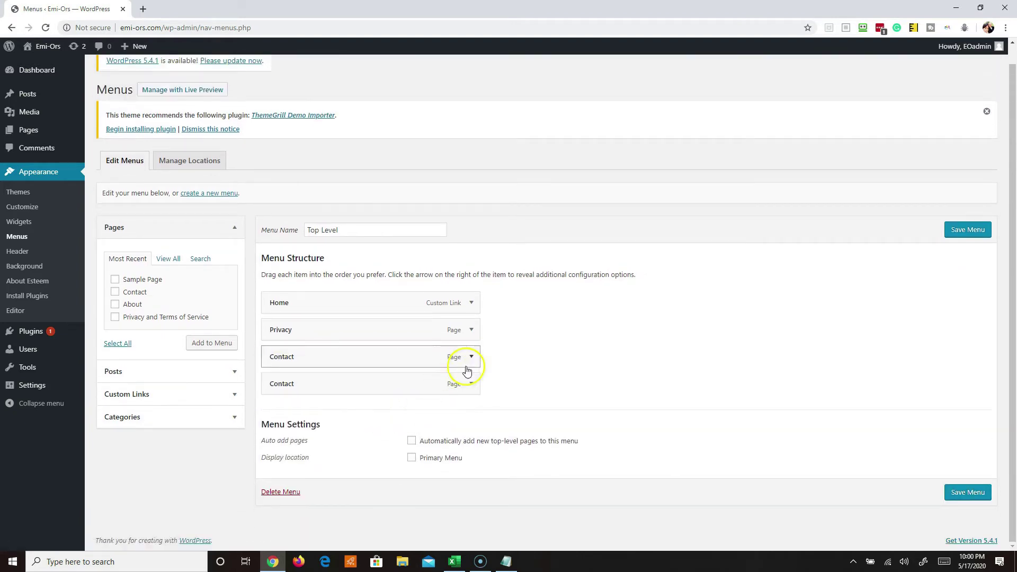
pyautogui.click(471, 356)
pyautogui.click(279, 400)
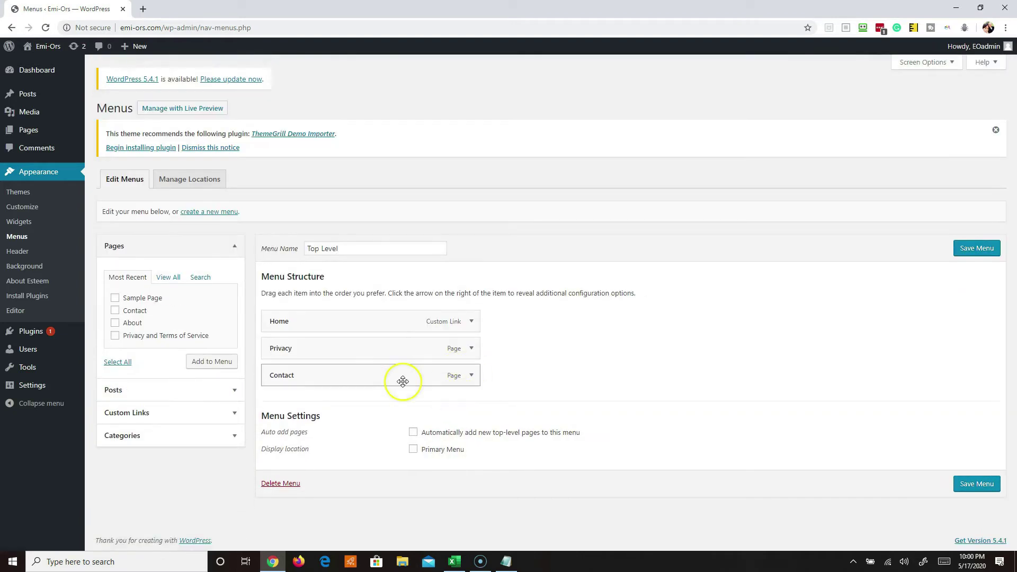
# Step: Add the About page to the Top Level menu and place it directly below Home
pyautogui.click(114, 322)
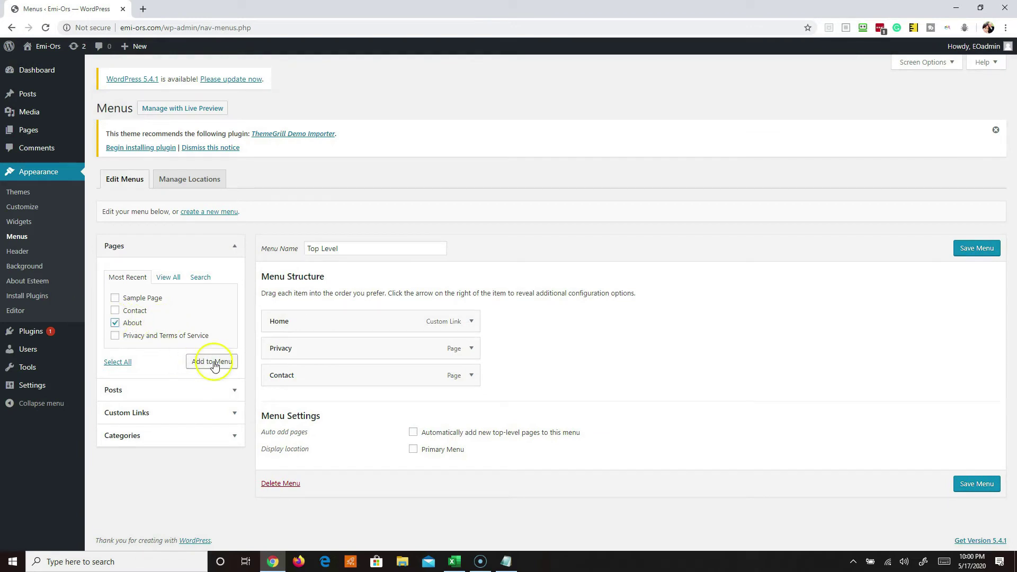
pyautogui.click(218, 359)
pyautogui.moveTo(325, 397); pyautogui.dragTo(309, 351)
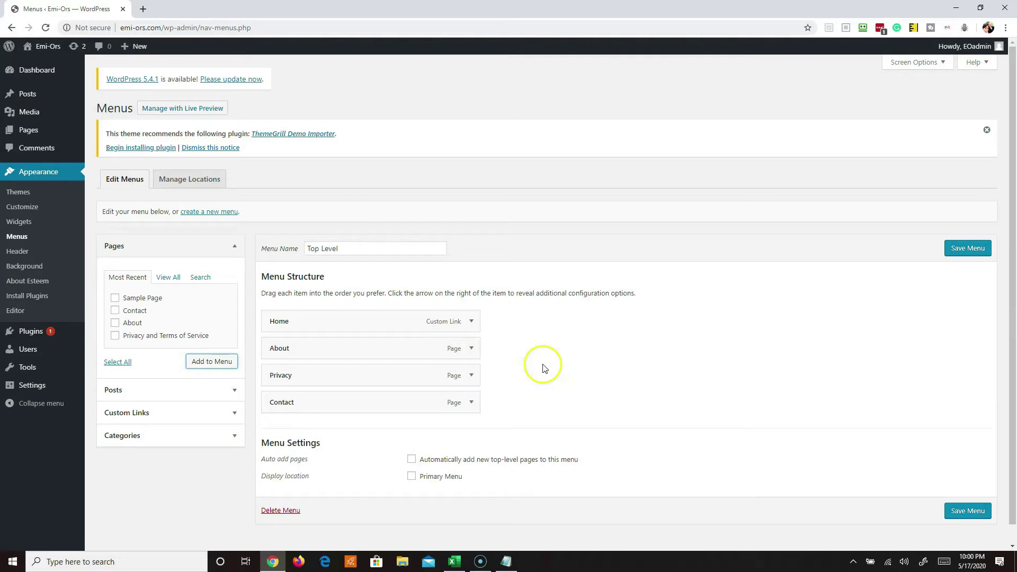
# Step: Assign the Top Level menu to the Primary Menu display location and save the menu
pyautogui.scroll(-1, 551, 471)
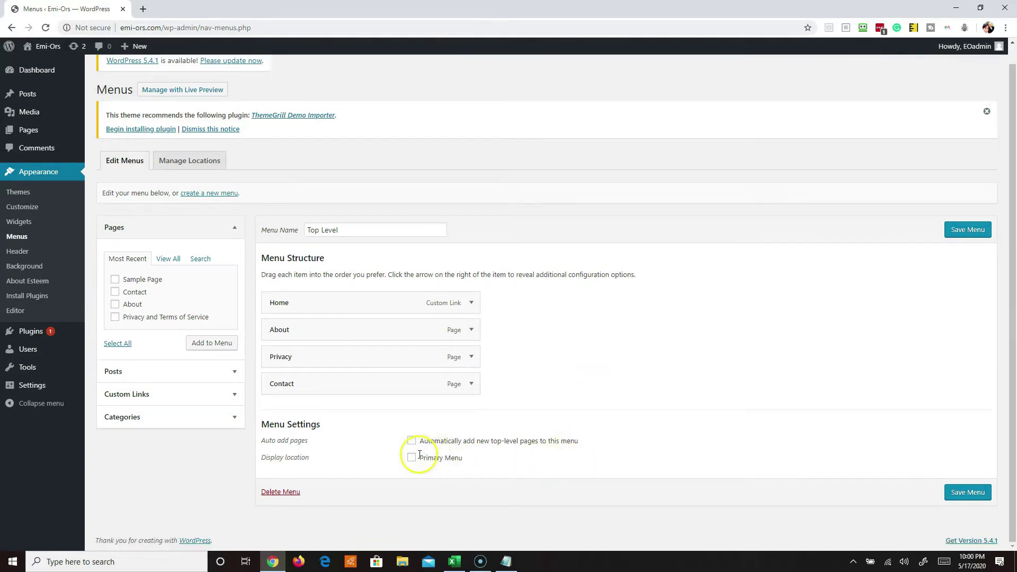
pyautogui.click(968, 229)
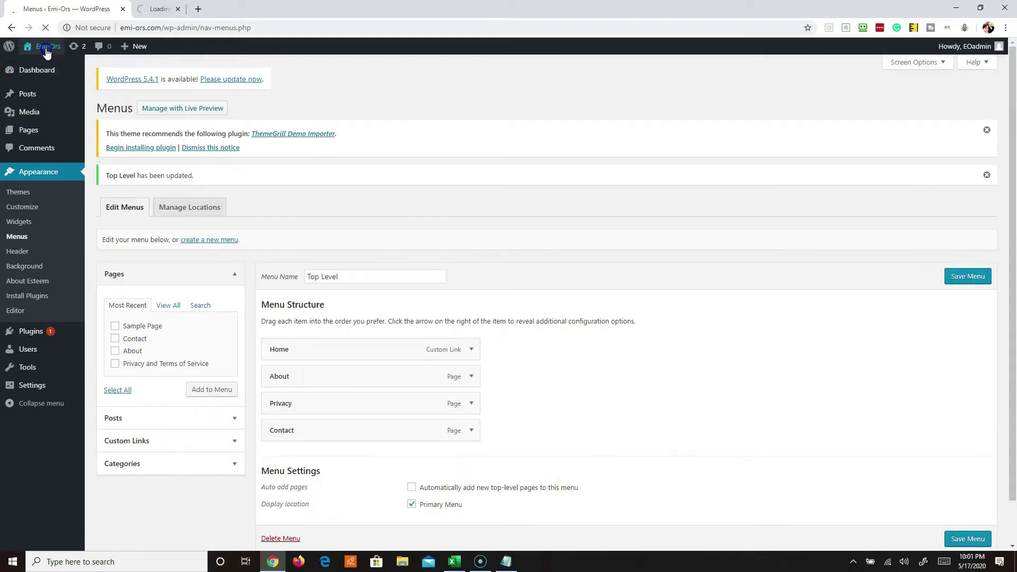
# Step: View the live site in a new browser tab to check its header navigation, and return to the Menus page
pyautogui.middleClick(46, 46)
pyautogui.click(157, 10)
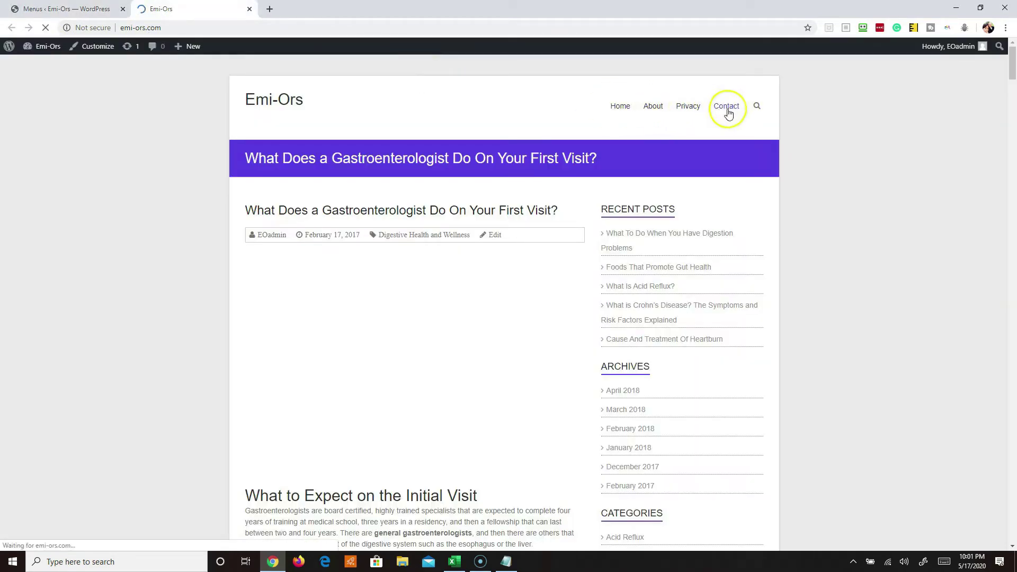
pyautogui.click(58, 9)
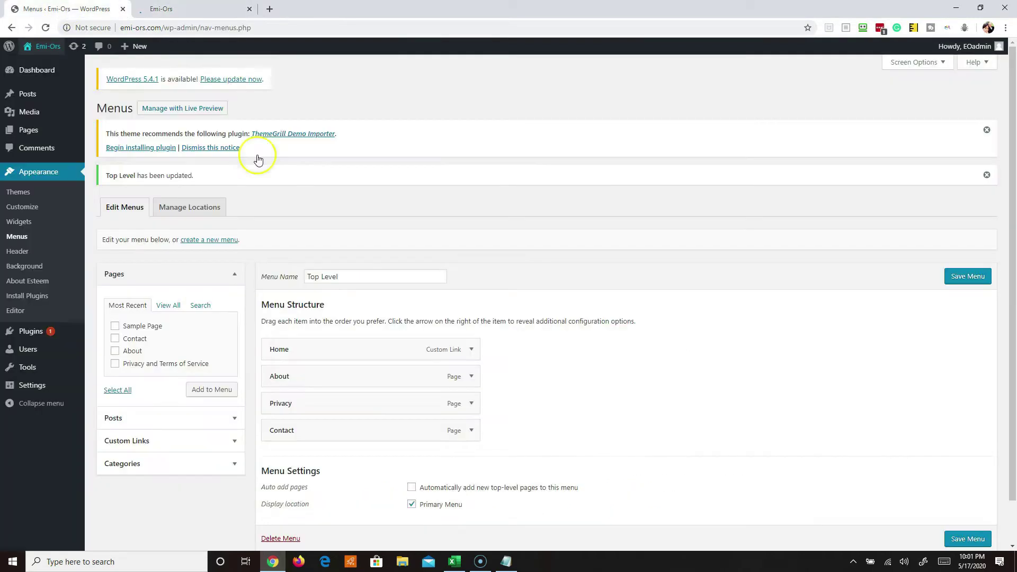
# Step: Open the list of all posts and look over the published articles
pyautogui.scroll(-1, 331, 263)
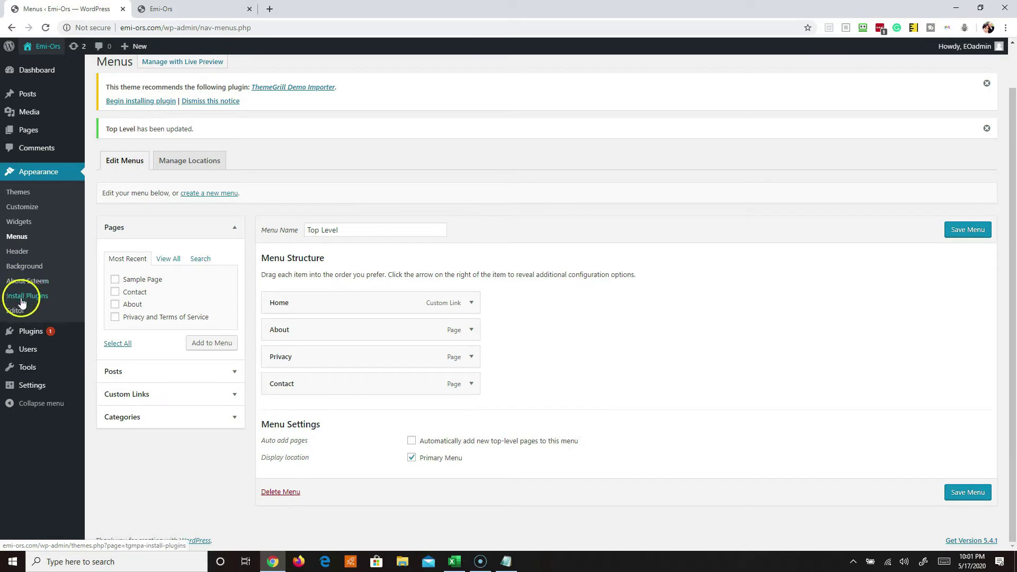
pyautogui.moveTo(32, 333)
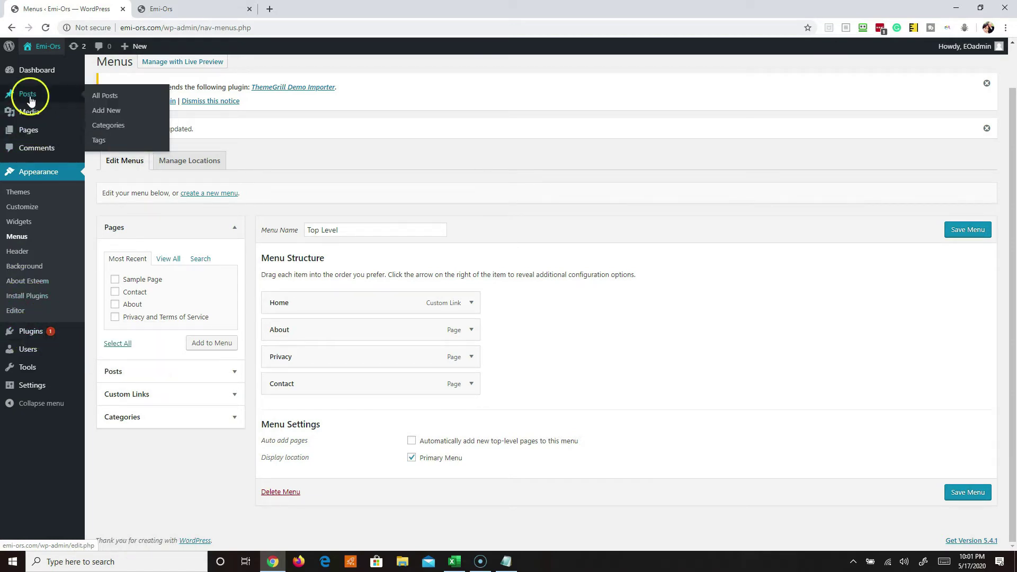
pyautogui.moveTo(33, 134)
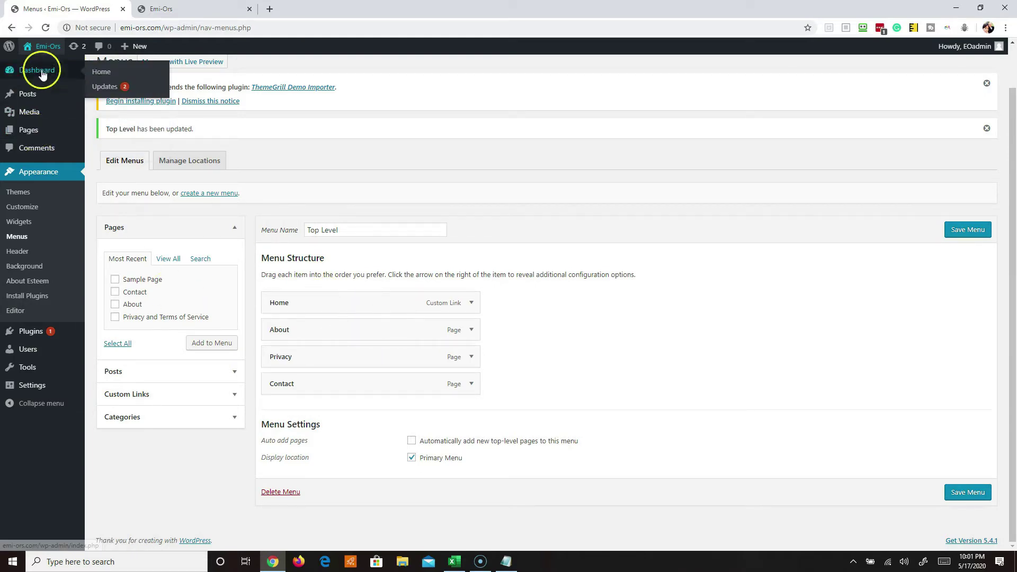
pyautogui.moveTo(29, 99)
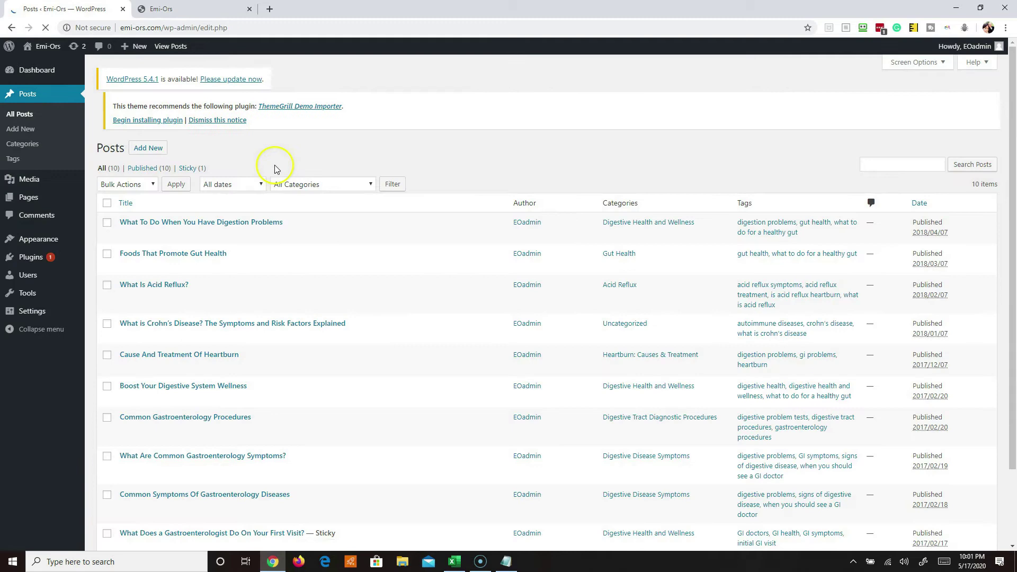
pyautogui.scroll(-2, 233, 215)
pyautogui.scroll(2, 205, 281)
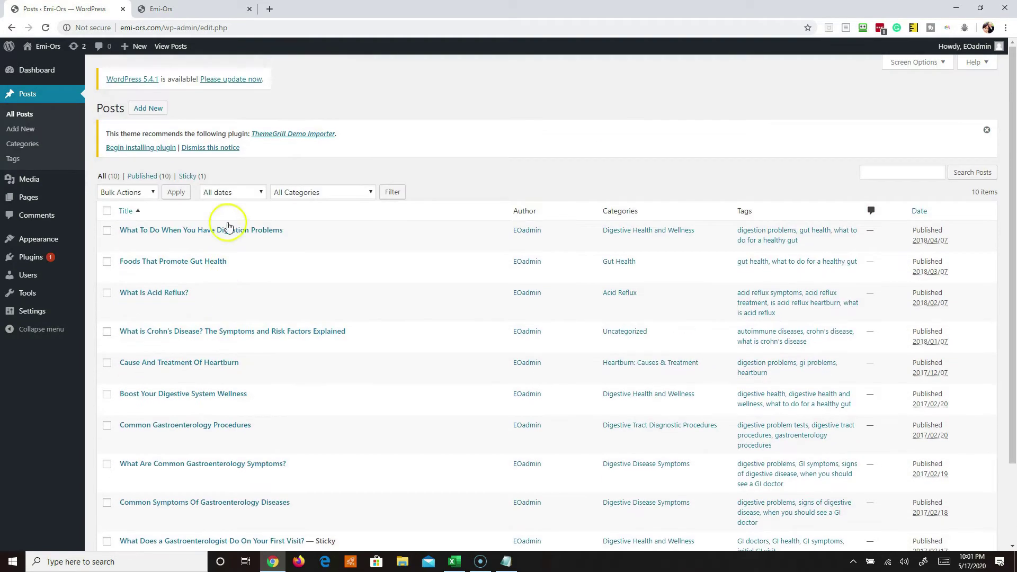
# Step: Open the site's home page in a new tab and look through the posts displayed there
pyautogui.click(47, 55)
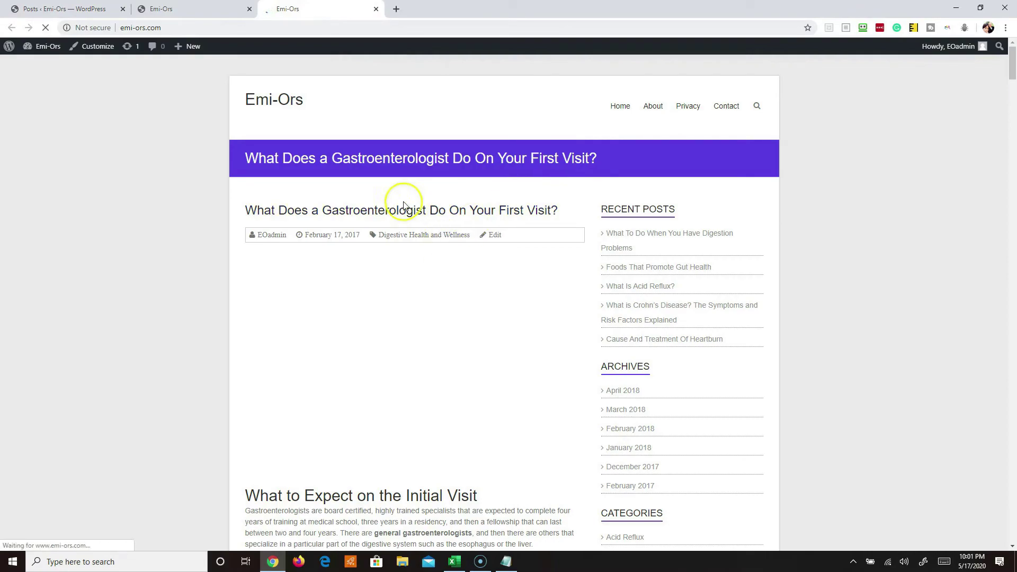
pyautogui.scroll(-5, 386, 234)
pyautogui.scroll(-9, 386, 252)
pyautogui.scroll(5, 408, 339)
pyautogui.scroll(-10, 271, 256)
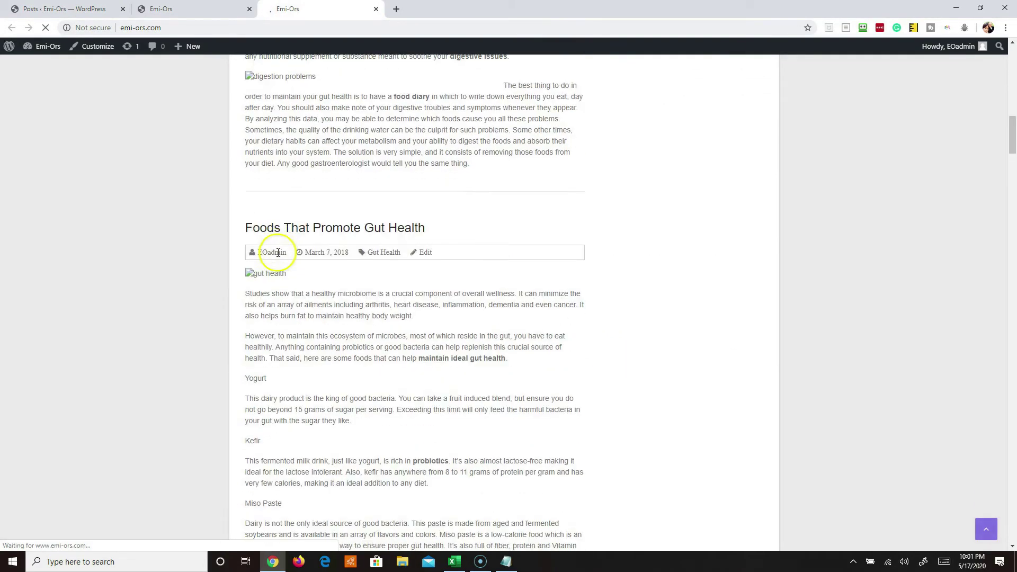
pyautogui.scroll(-5, 365, 265)
pyautogui.scroll(20, 370, 325)
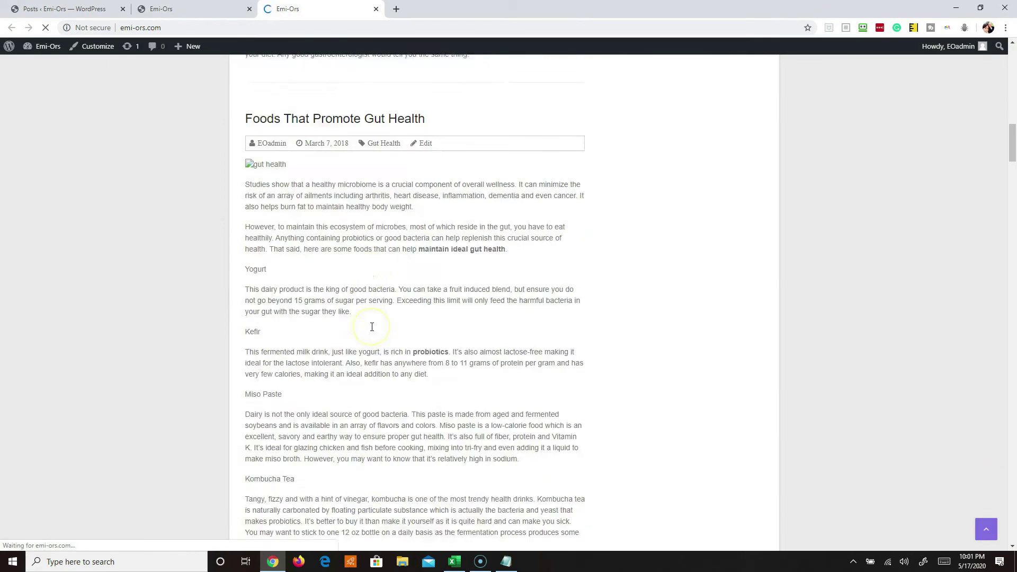
pyautogui.scroll(1, 373, 331)
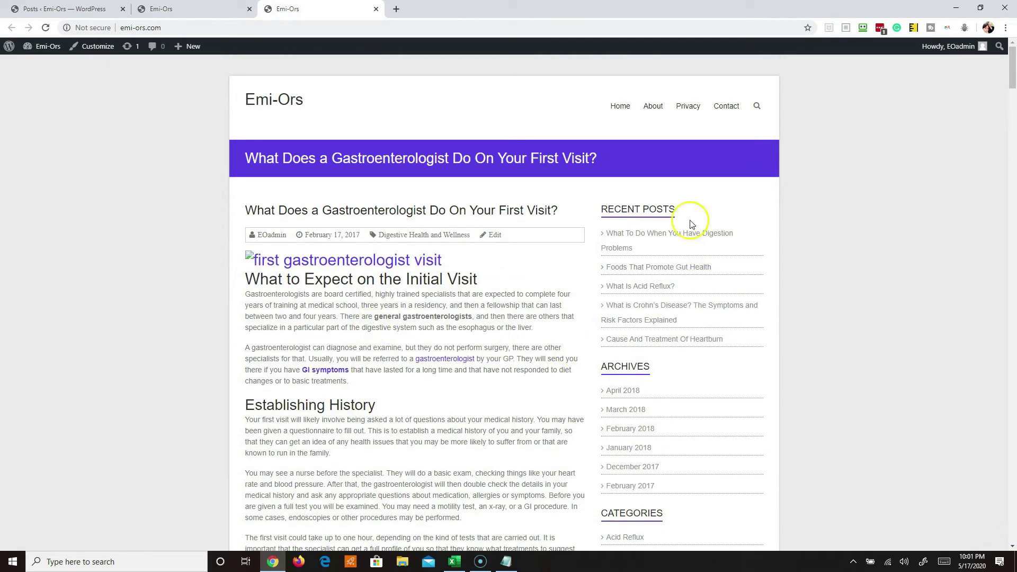
# Step: Open the site's Contact page and examine the contact-form-7 shortcode in its content
pyautogui.click(726, 106)
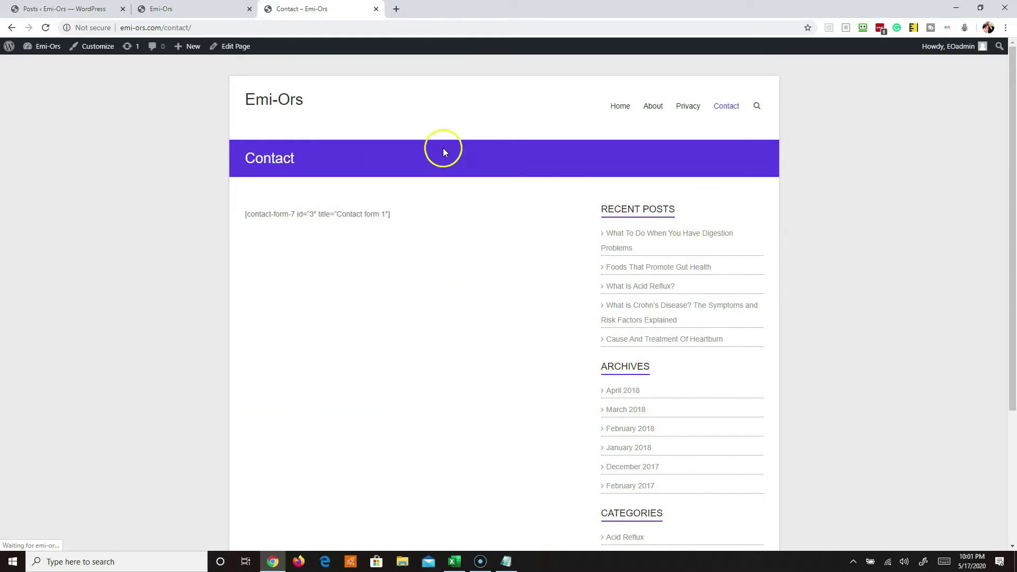
pyautogui.moveTo(418, 216); pyautogui.dragTo(236, 222)
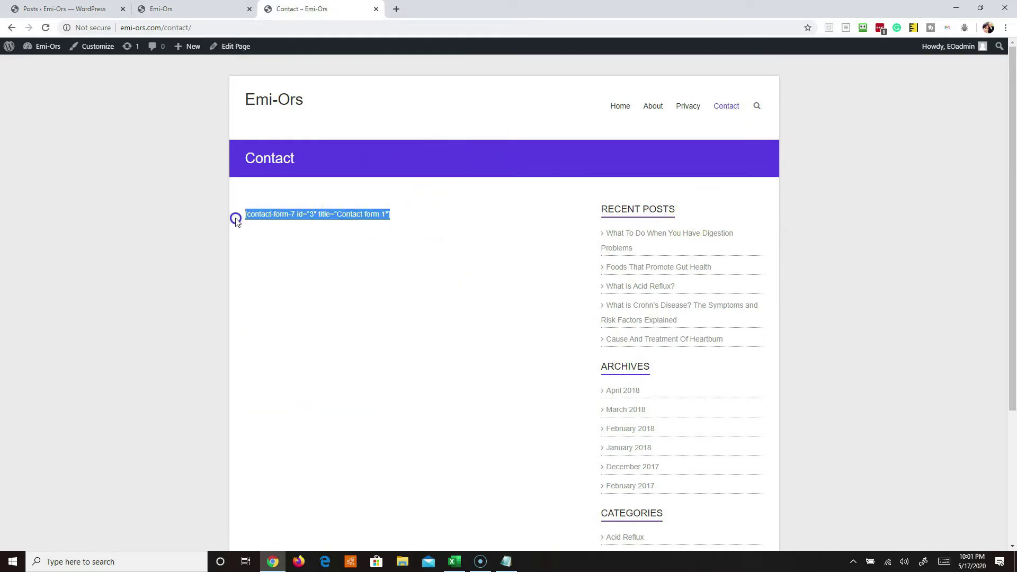
pyautogui.click(403, 224)
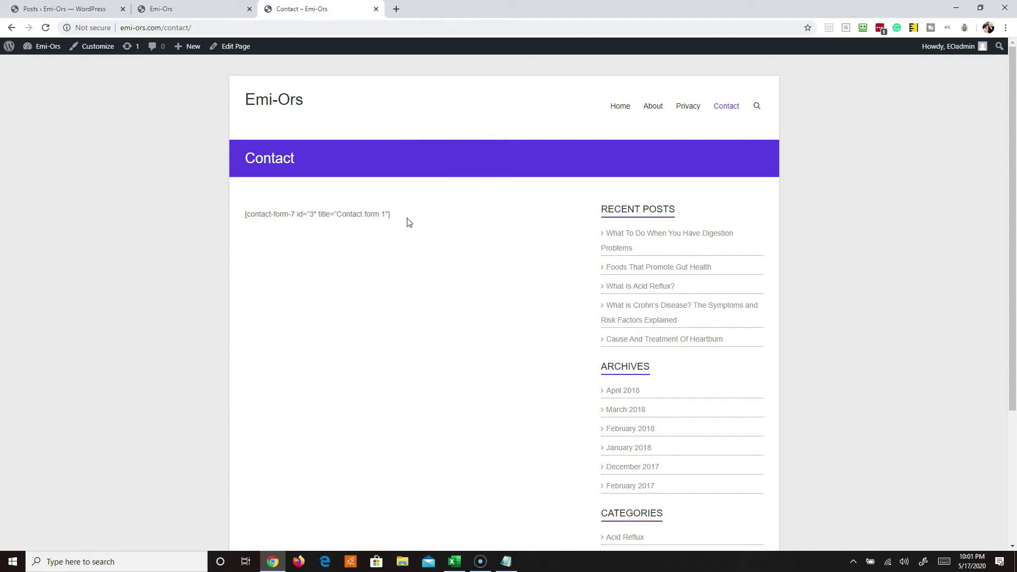
pyautogui.moveTo(409, 223); pyautogui.dragTo(247, 211)
# Step: Return to the WordPress admin and create a new page titled "Services" with the body text "Text here."
pyautogui.click(158, 10)
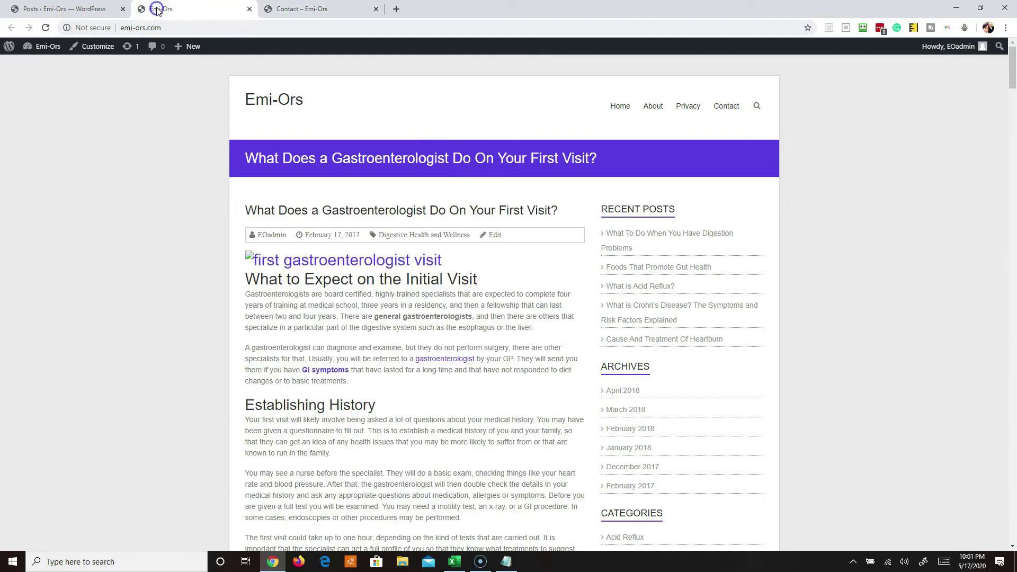
pyautogui.click(66, 9)
pyautogui.moveTo(29, 179)
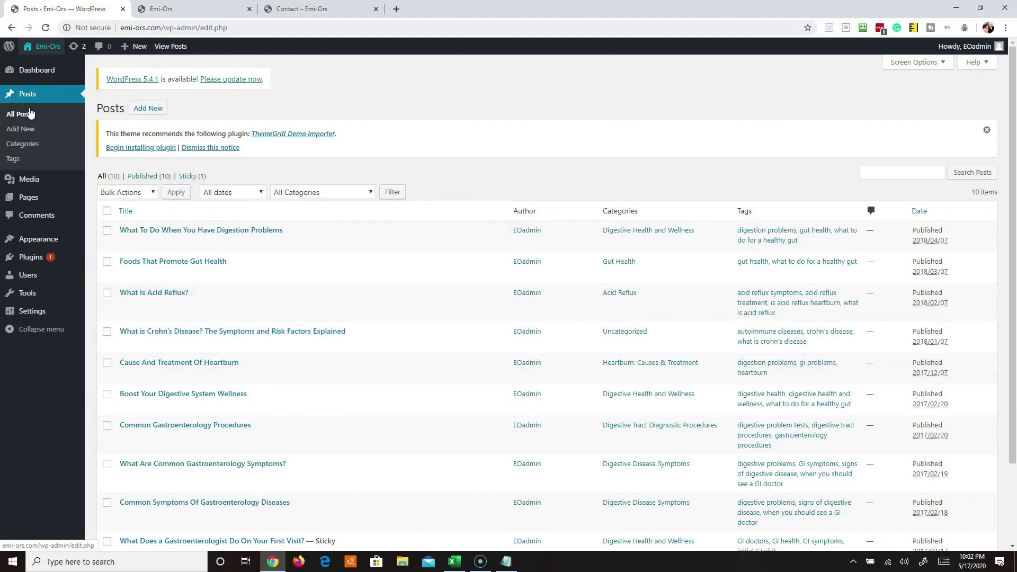
pyautogui.click(29, 201)
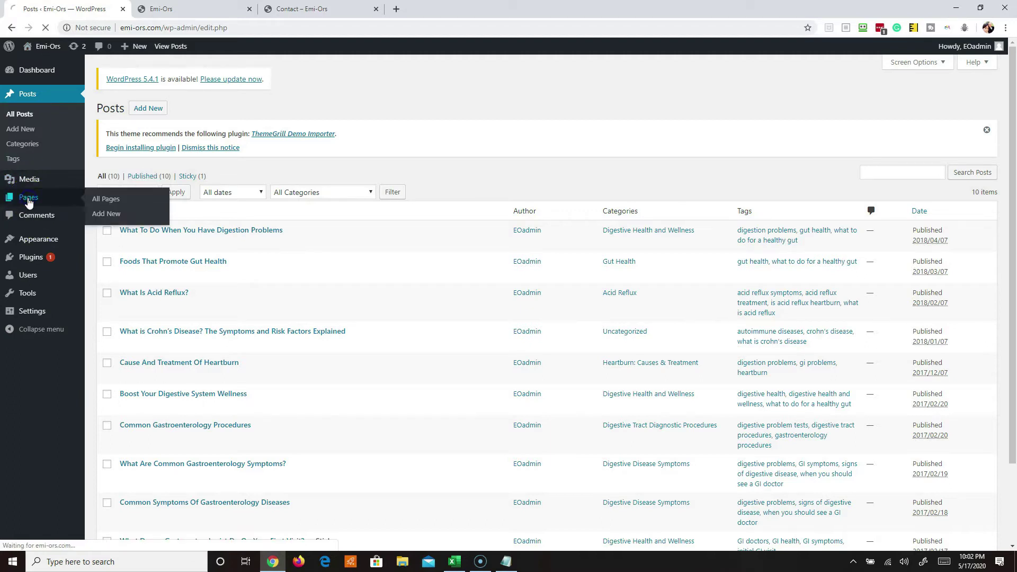
pyautogui.click(151, 108)
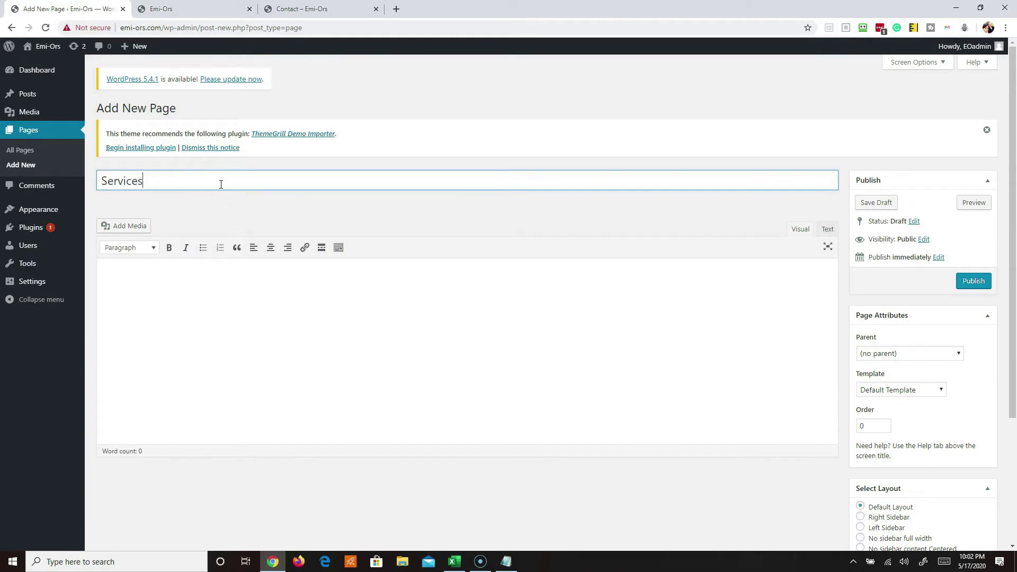
pyautogui.click(208, 297)
pyautogui.write('TE')
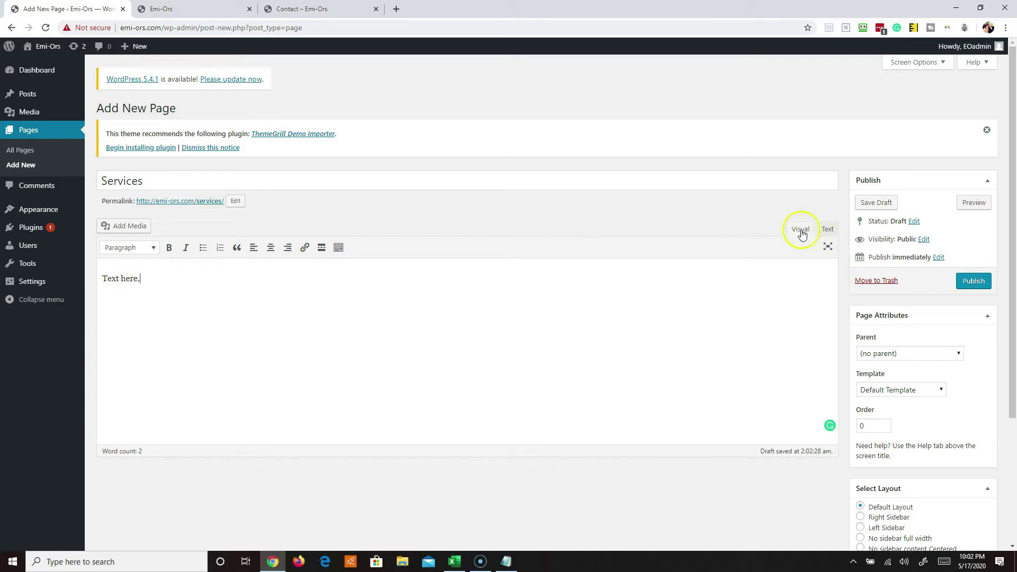
# Step: Format "Text here." as a heading and add the paragraph "mnore content ignore the typos" below it
pyautogui.click(153, 247)
pyautogui.click(151, 291)
pyautogui.moveTo(210, 289); pyautogui.dragTo(82, 289)
pyautogui.click(213, 327)
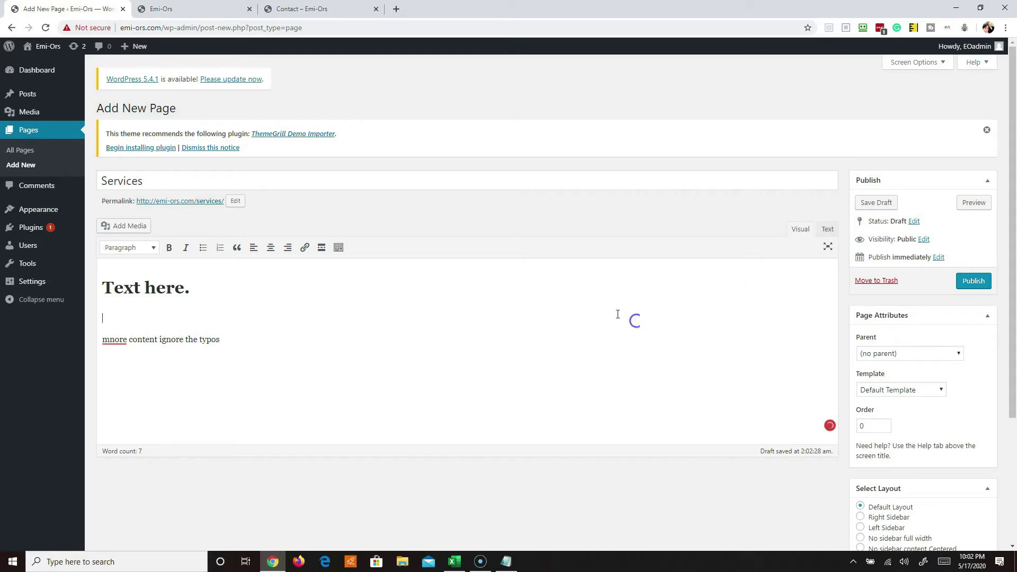
# Step: Wrap the paragraph "mnore content ignore the typos" in <strong> tags in the page's HTML source and return to the visual view
pyautogui.click(826, 230)
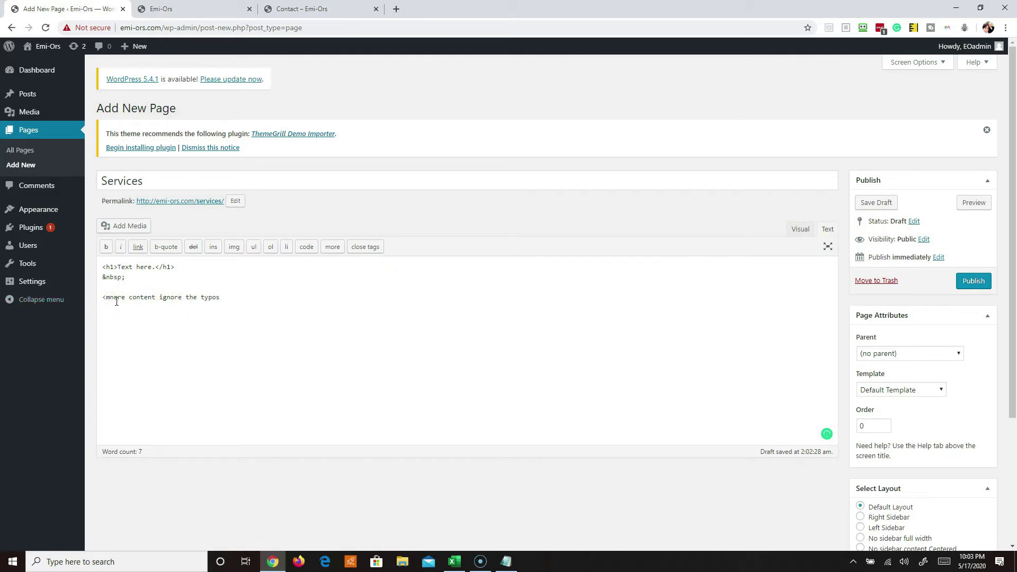
pyautogui.write('strong>')
pyautogui.click(258, 295)
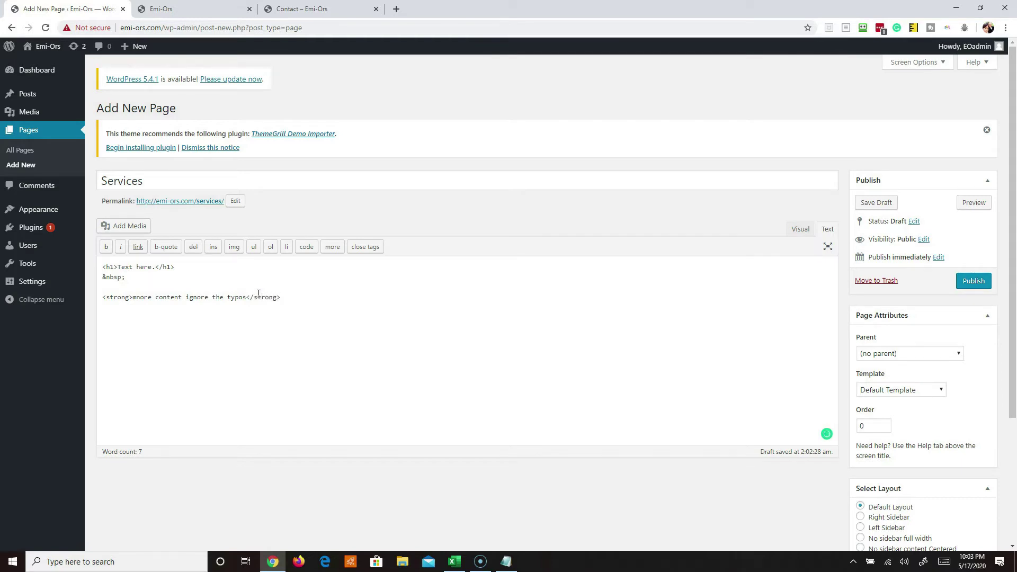
pyautogui.click(801, 229)
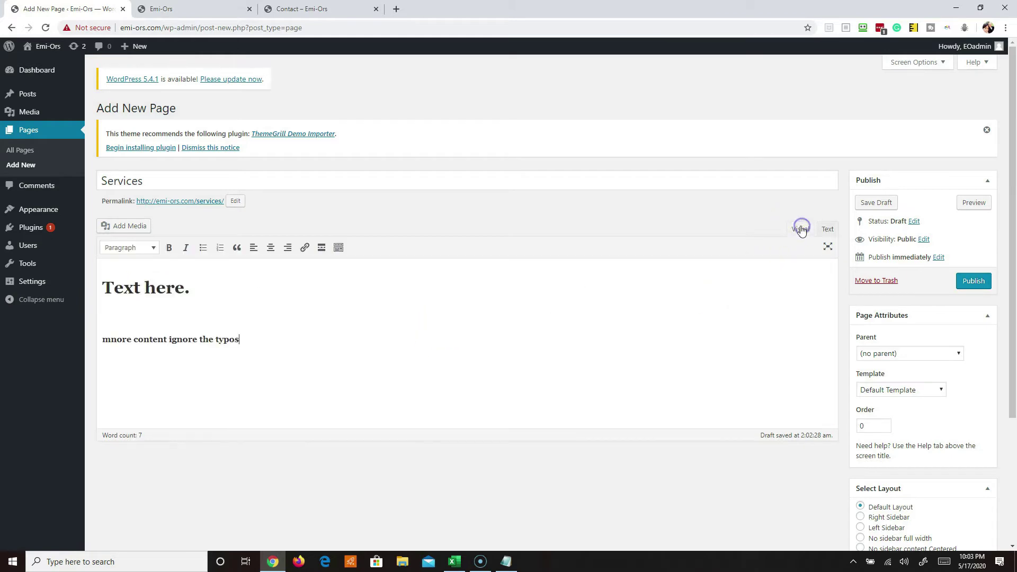
# Step: Remove the bold formatting from the paragraph below the heading and check the result in the HTML source
pyautogui.moveTo(247, 339); pyautogui.dragTo(93, 340)
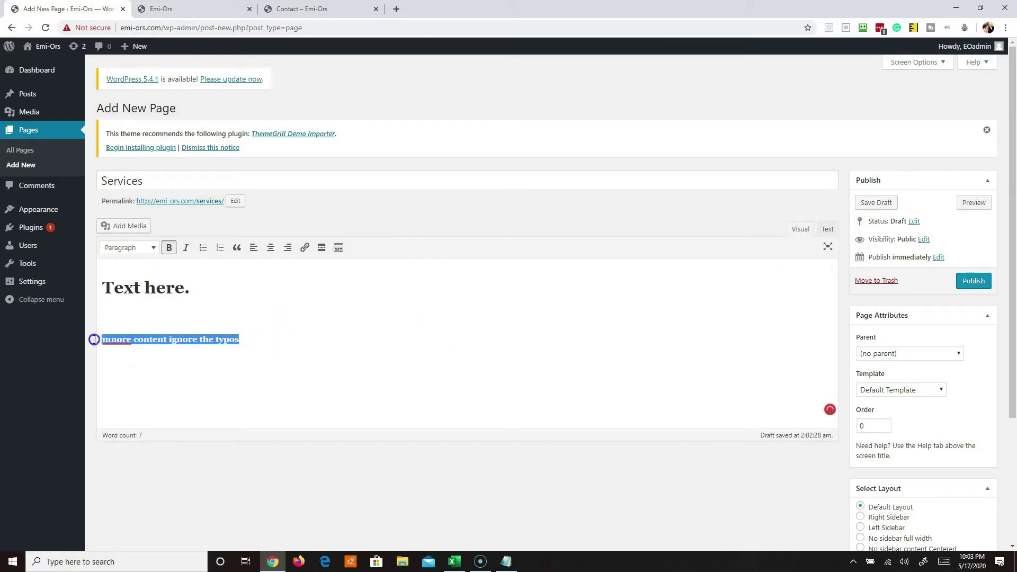
pyautogui.click(169, 247)
pyautogui.click(288, 340)
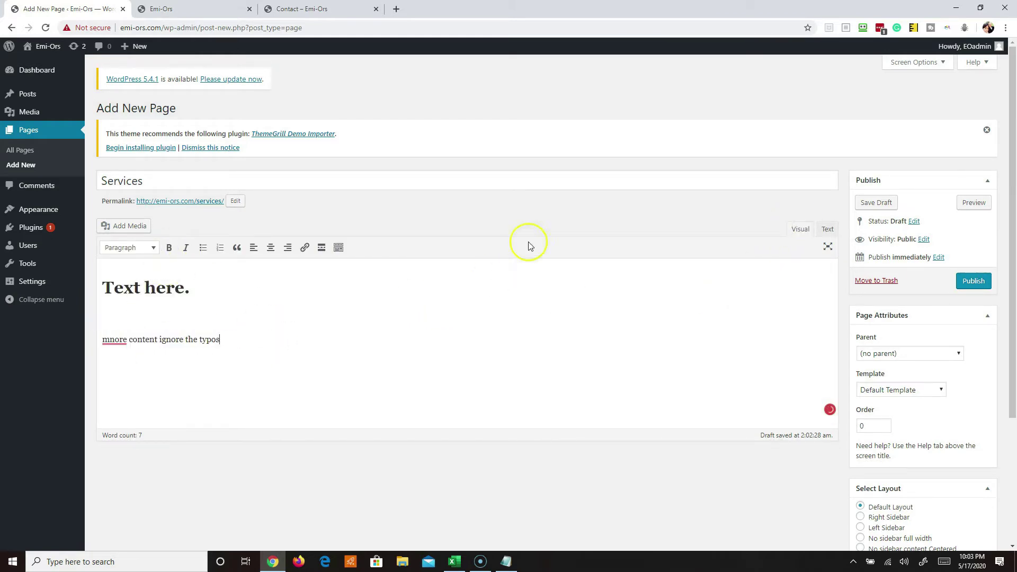
pyautogui.click(828, 229)
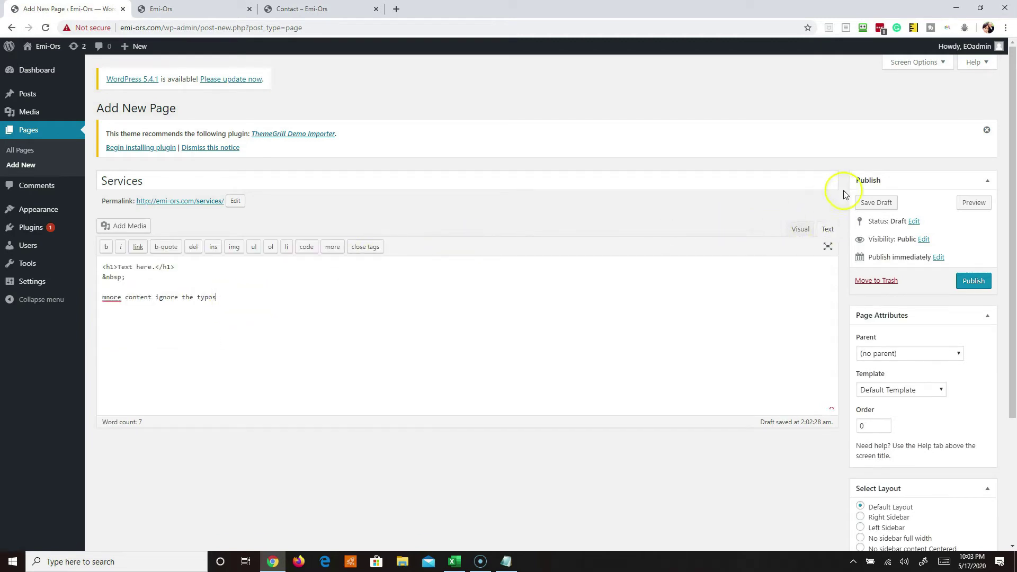
pyautogui.click(798, 230)
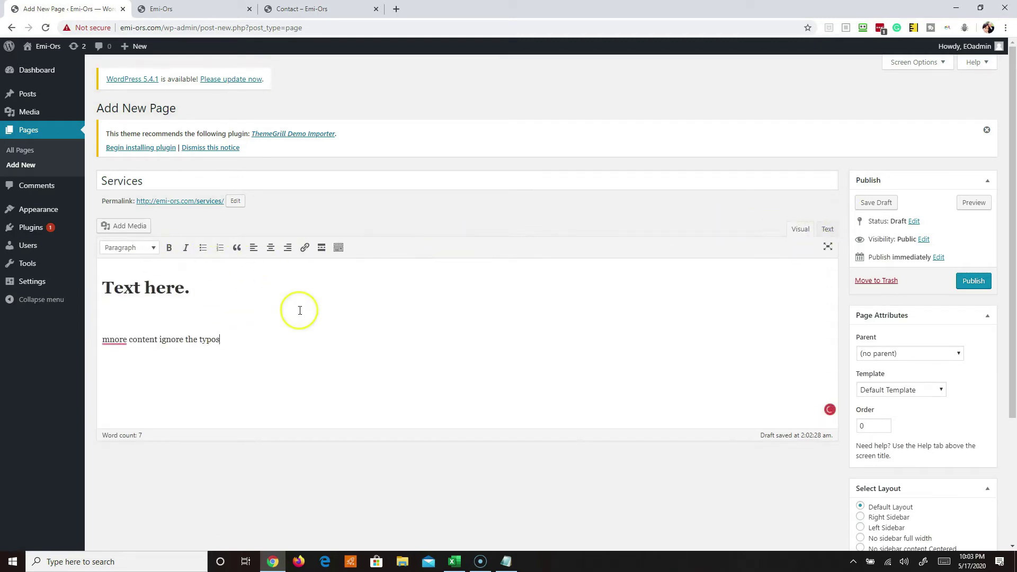
# Step: Reveal the additional formatting tools and colour the paragraph below the heading blue
pyautogui.click(338, 250)
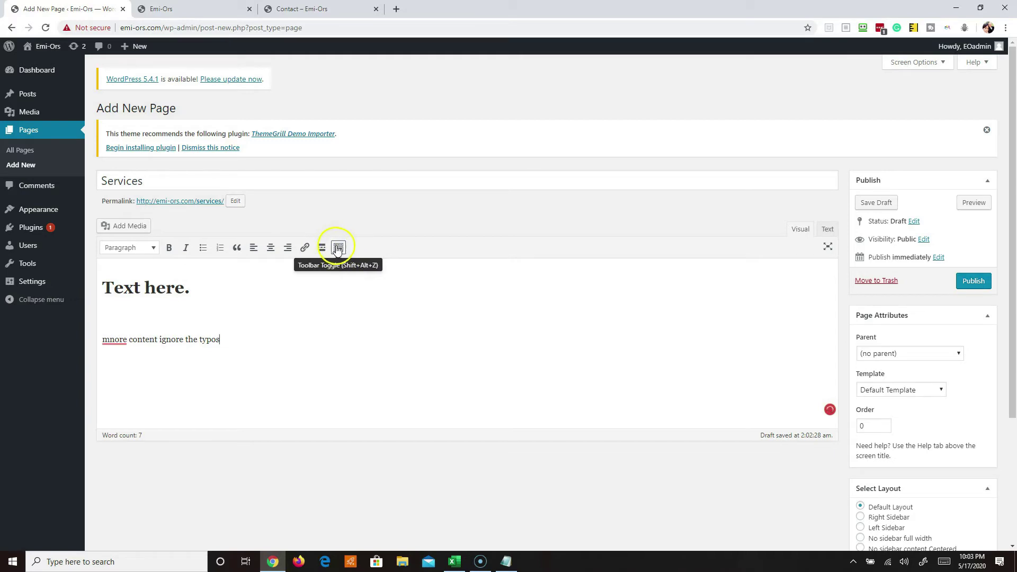
pyautogui.click(338, 249)
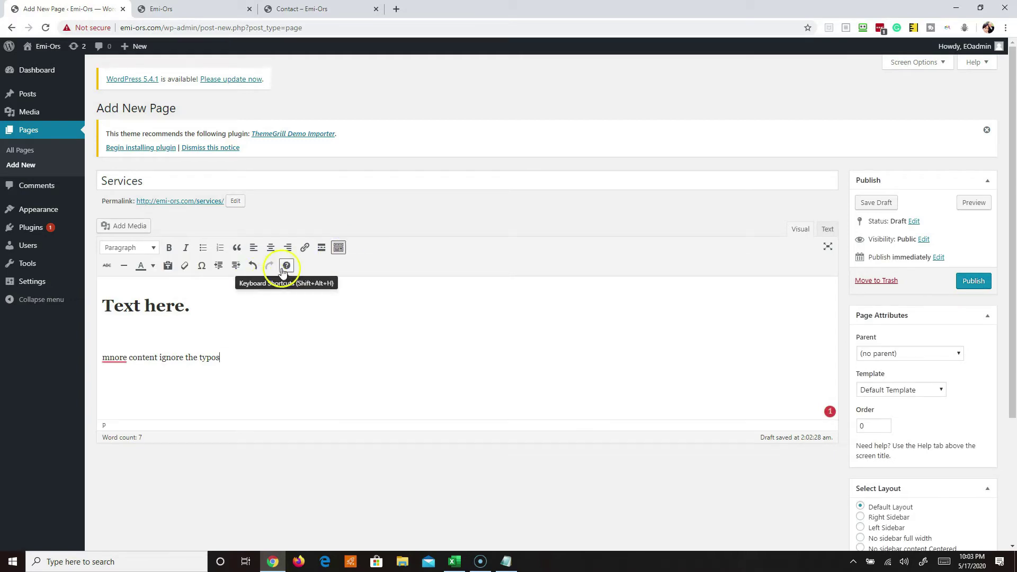
pyautogui.click(153, 266)
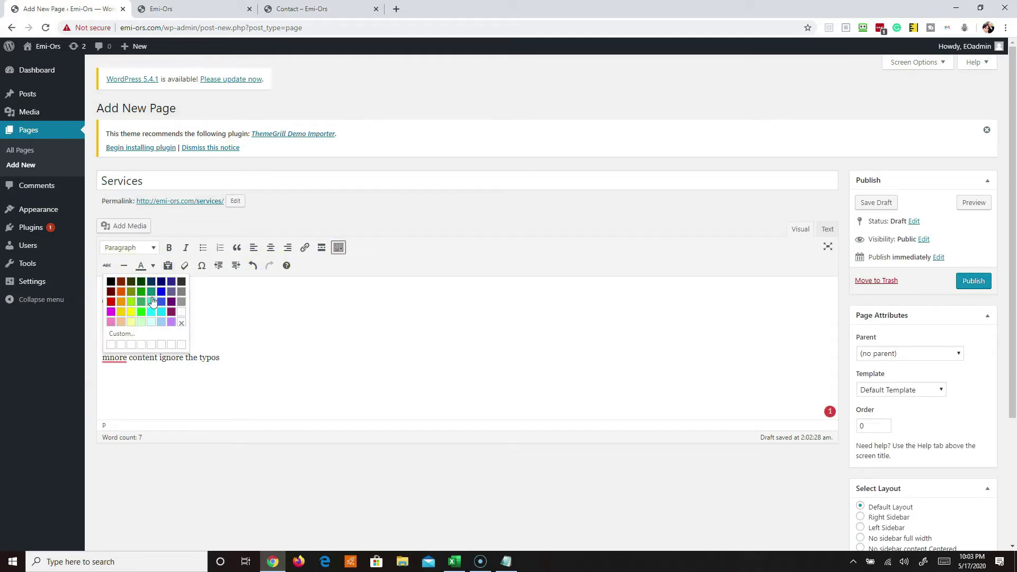
pyautogui.moveTo(221, 359); pyautogui.dragTo(93, 354)
pyautogui.click(152, 265)
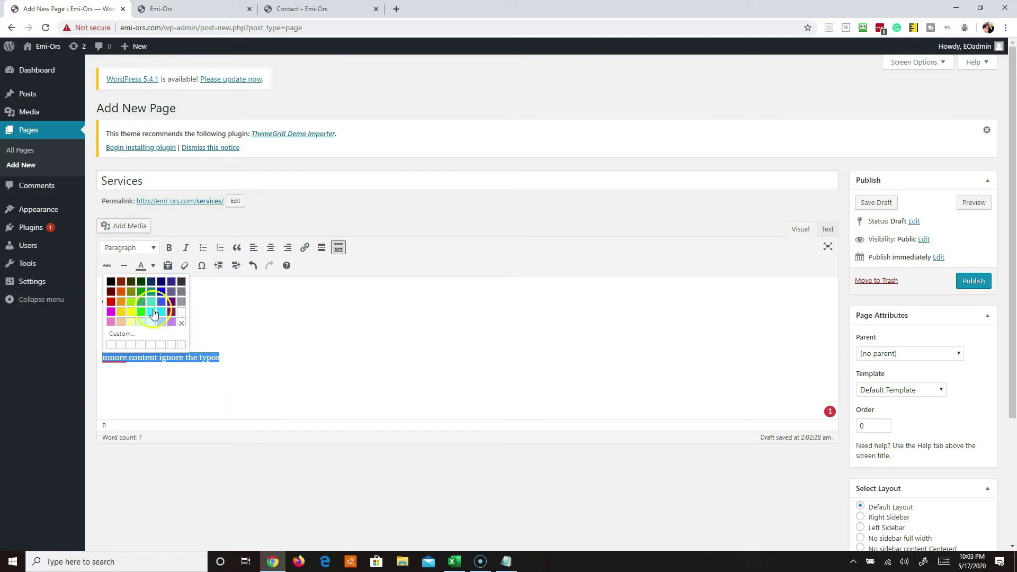
pyautogui.click(162, 302)
pyautogui.click(237, 386)
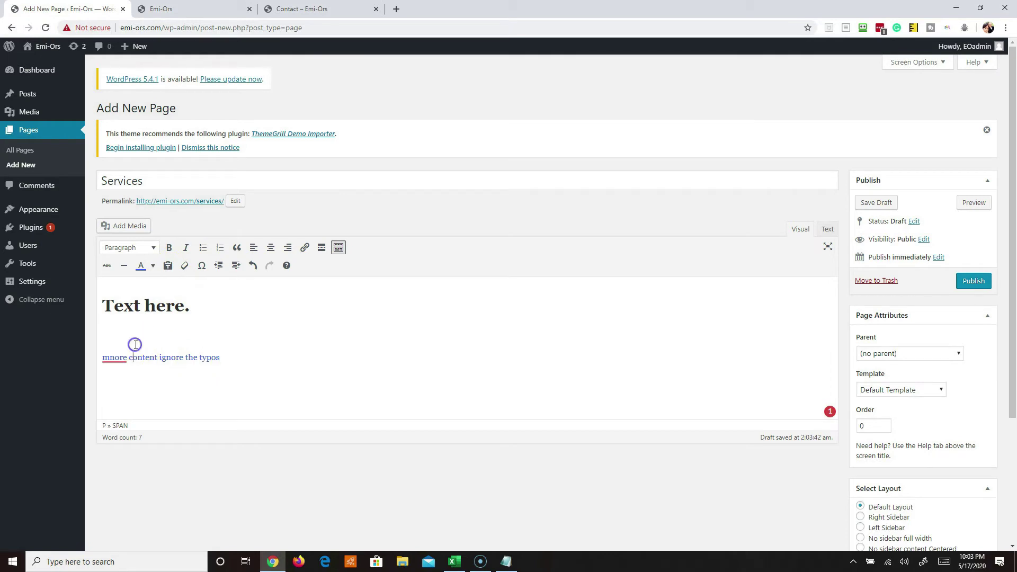
# Step: Correct the misspelled word "mnore" to "more" using the suggested spelling
pyautogui.moveTo(239, 357); pyautogui.dragTo(129, 354)
pyautogui.click(115, 357)
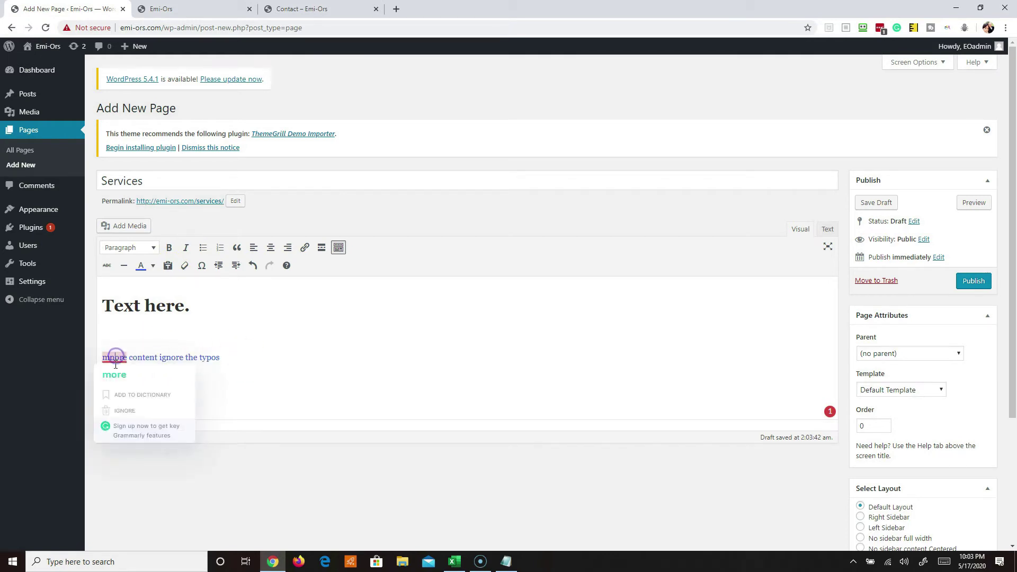
pyautogui.click(114, 375)
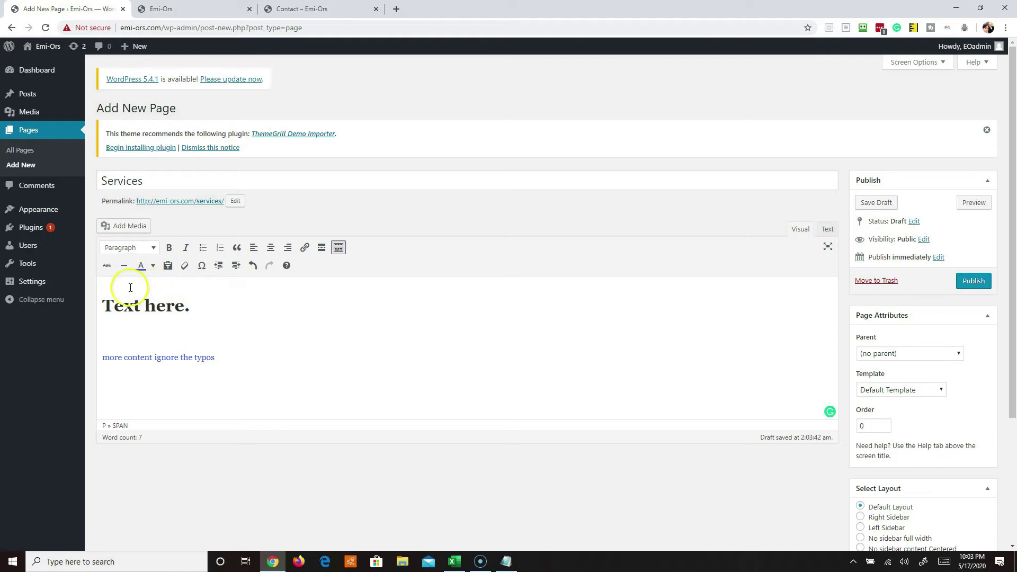
# Step: Try strikethrough on the blue paragraph and remove it again
pyautogui.moveTo(216, 358); pyautogui.dragTo(100, 358)
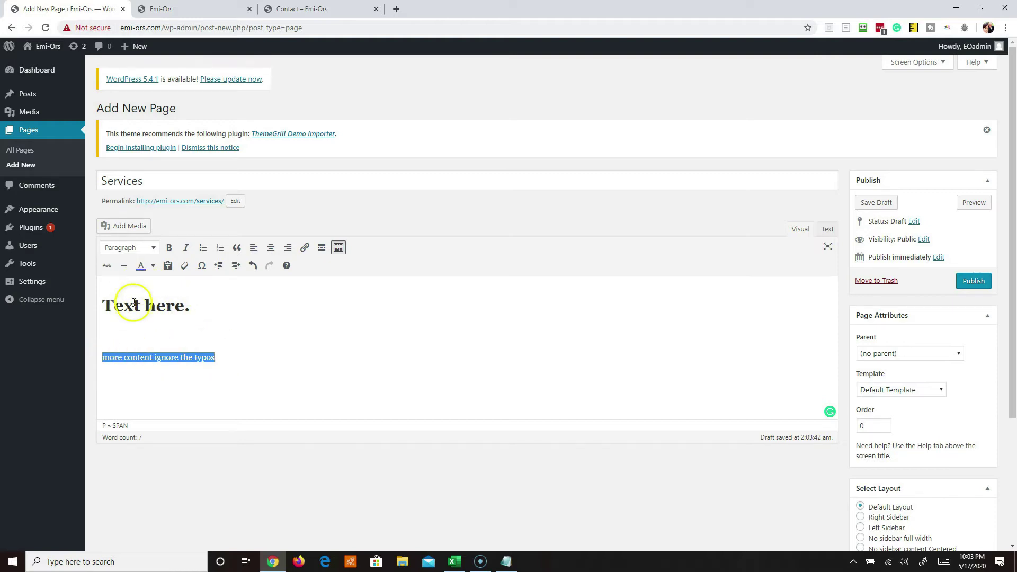
pyautogui.click(108, 266)
pyautogui.click(107, 267)
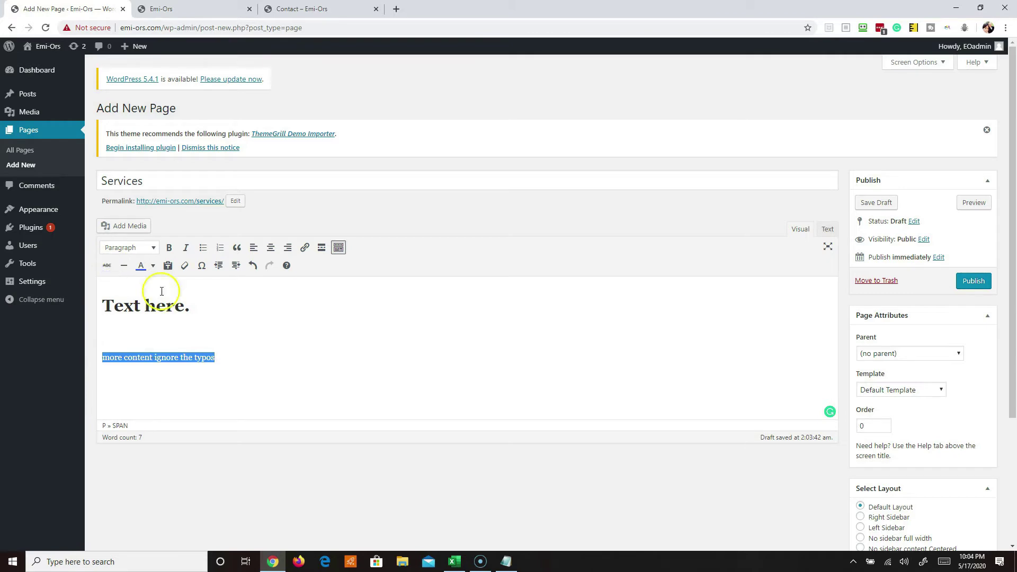
# Step: Insert a horizontal line below the blue paragraph and save the Services page as a draft
pyautogui.click(263, 355)
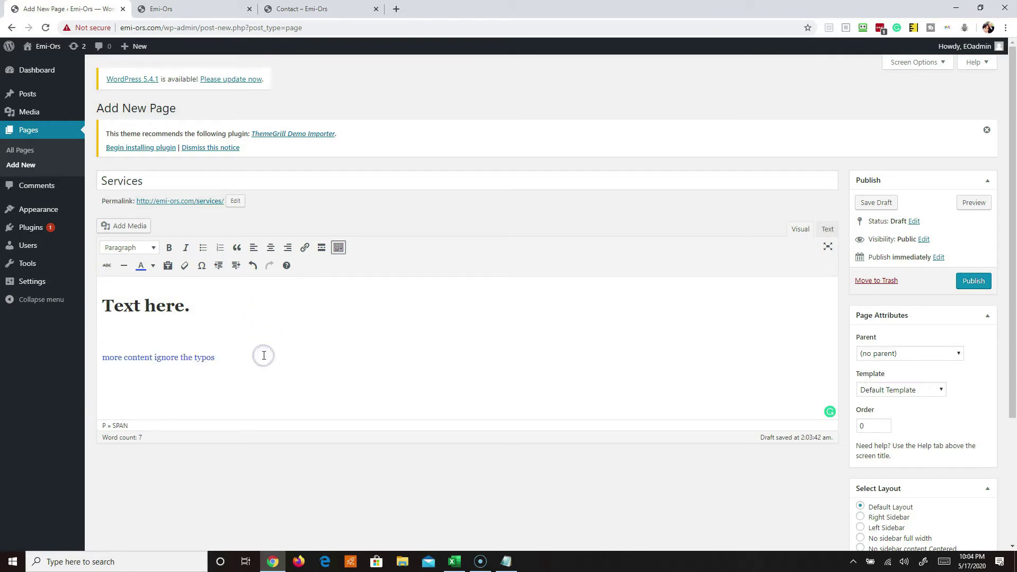
pyautogui.click(124, 266)
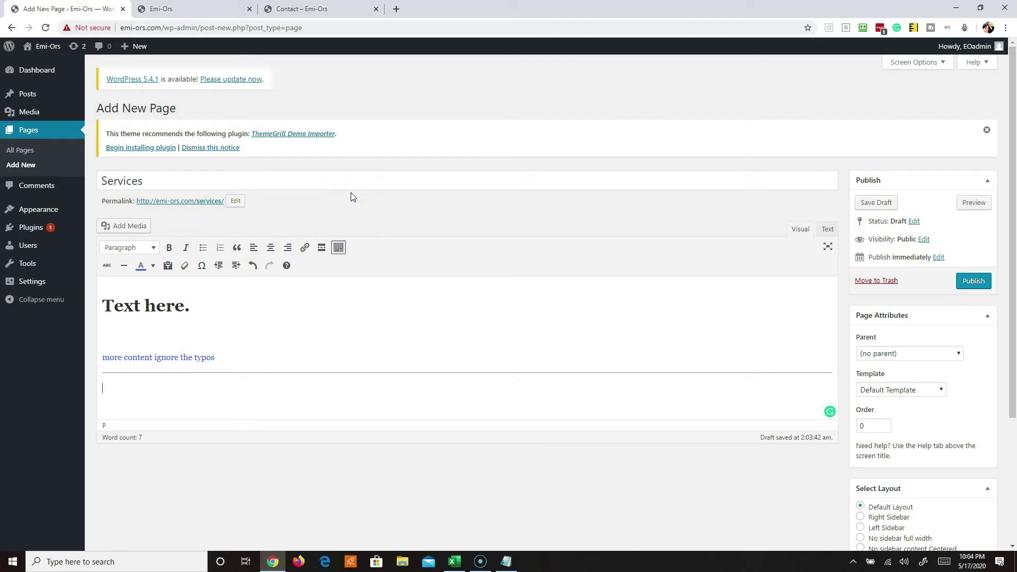
pyautogui.click(233, 80)
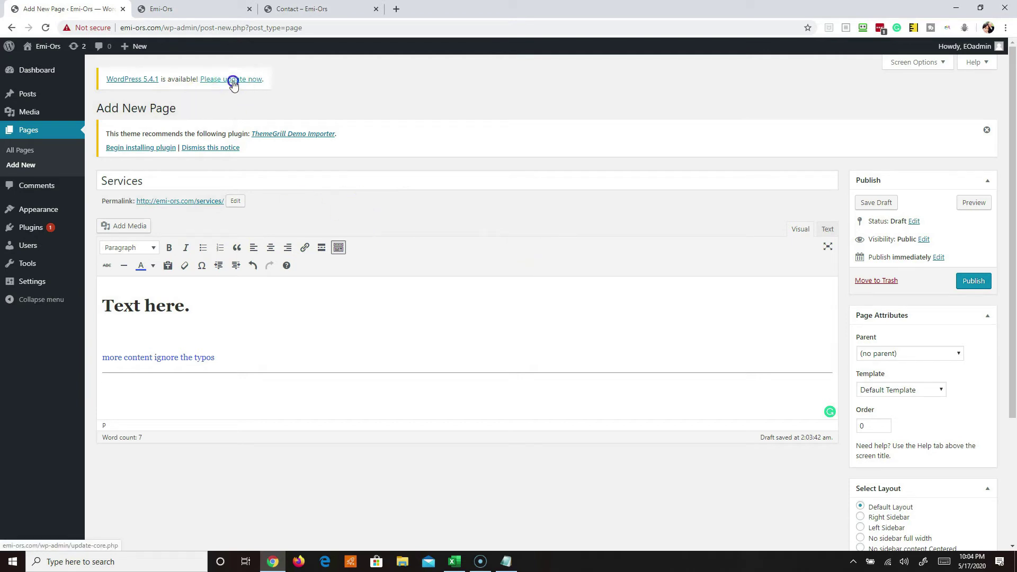
pyautogui.click(600, 88)
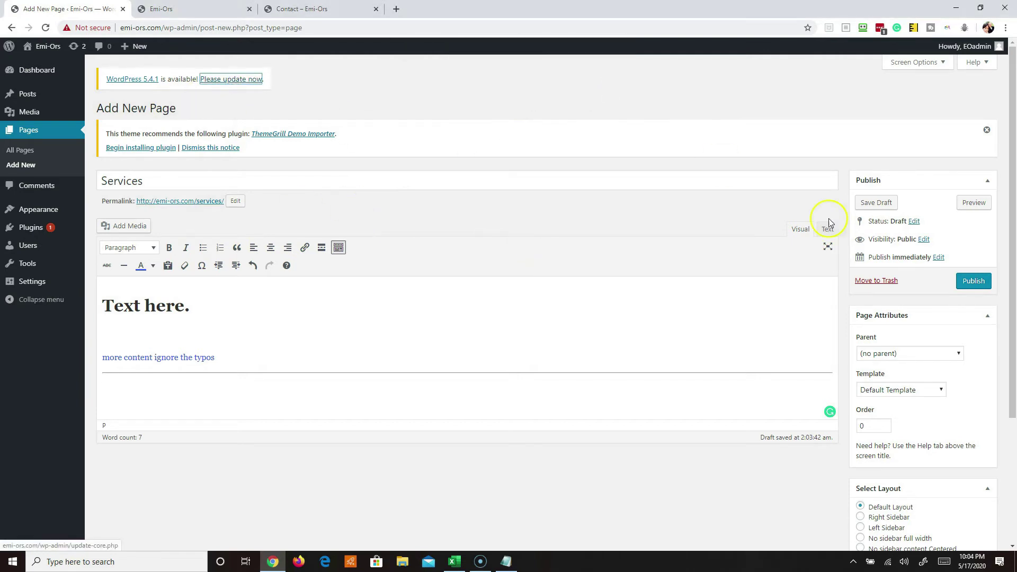
pyautogui.click(879, 201)
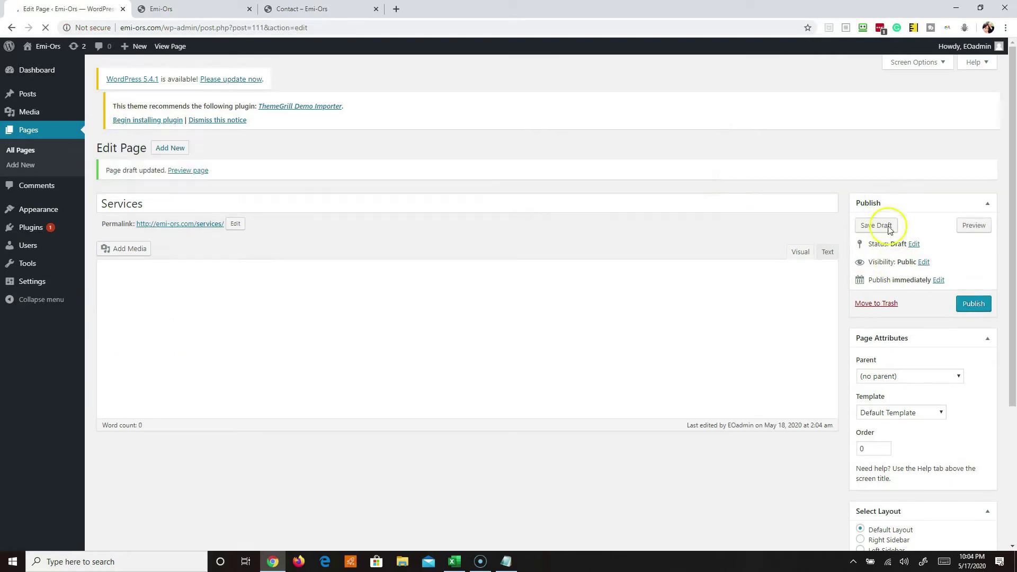
# Step: Open the Services page's publish date for editing and look through the month options without choosing one
pyautogui.click(938, 286)
pyautogui.click(886, 300)
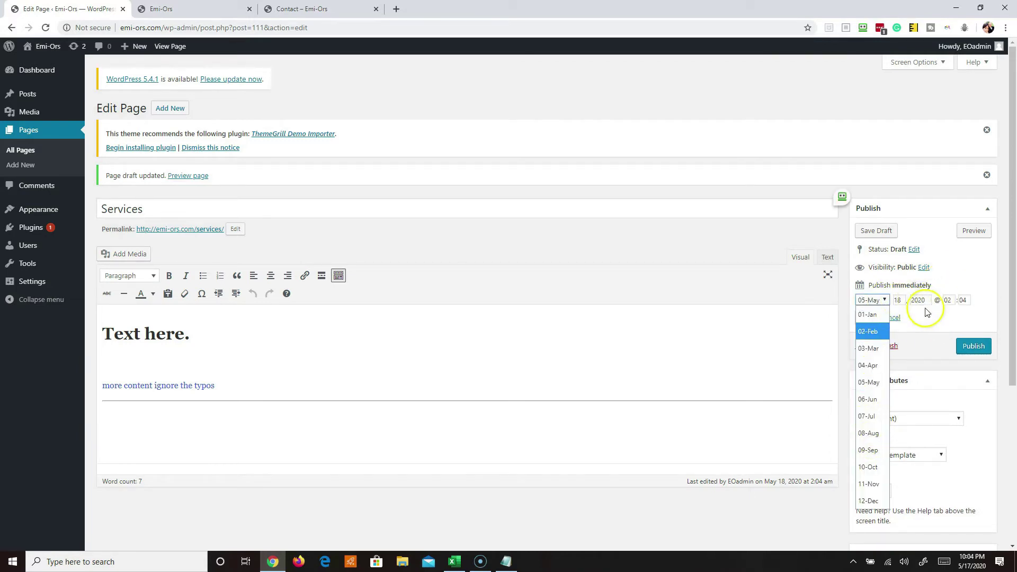
pyautogui.press('Up')
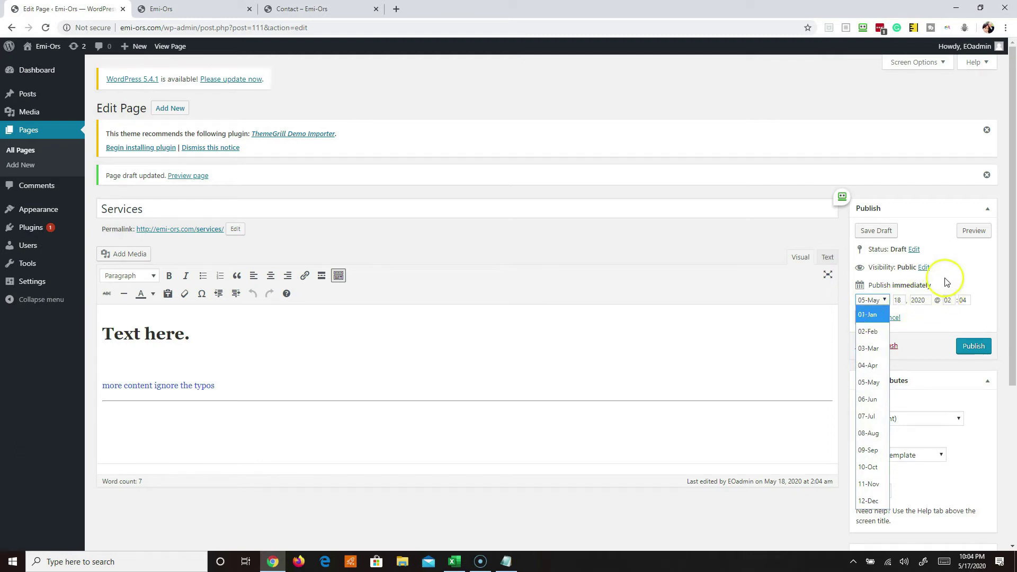
pyautogui.press('Escape')
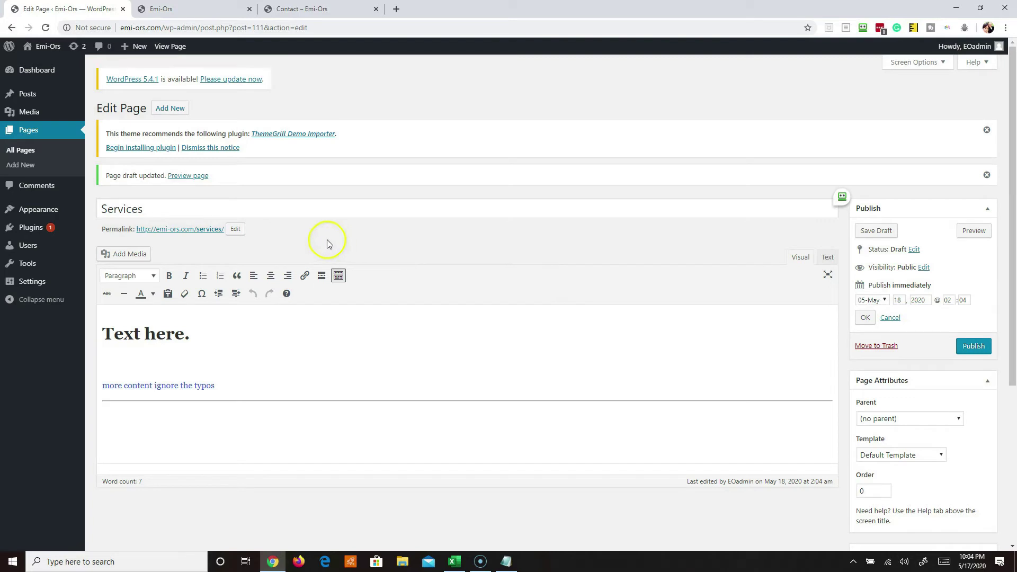
# Step: Look over the site's comments list and its list of users
pyautogui.click(30, 189)
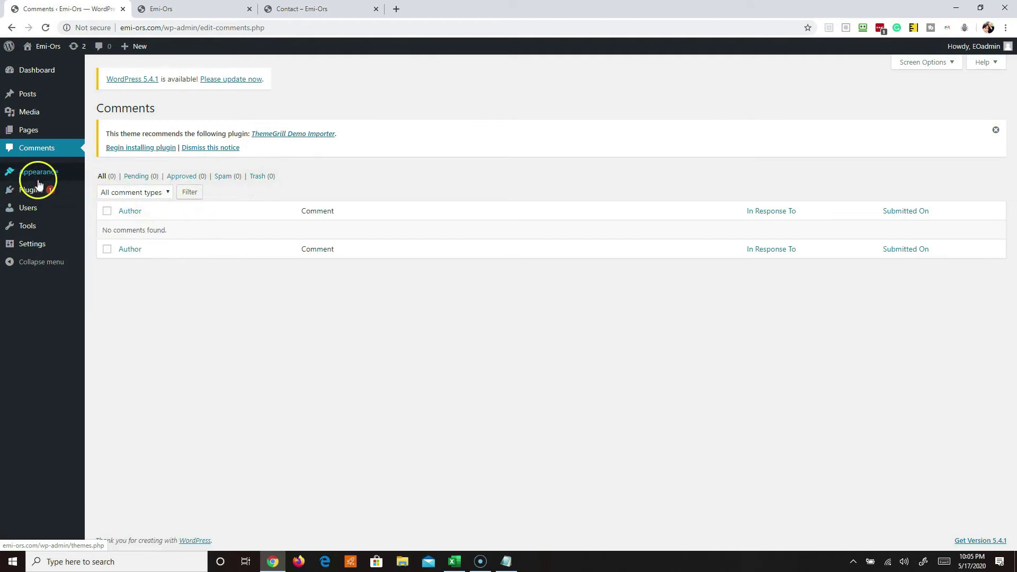
pyautogui.moveTo(28, 214)
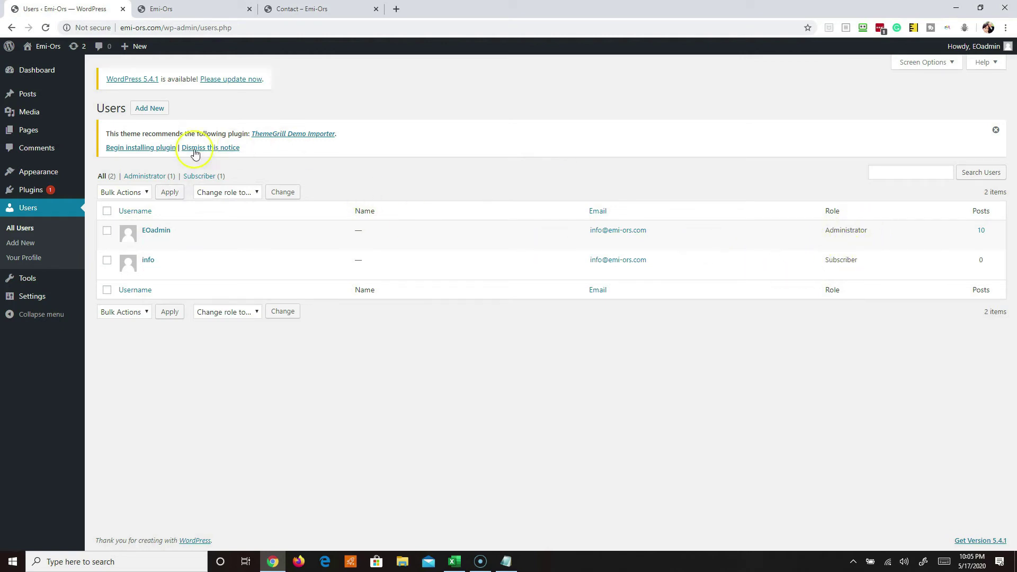
# Step: Open the form for adding a new user and examine the available role options
pyautogui.click(155, 108)
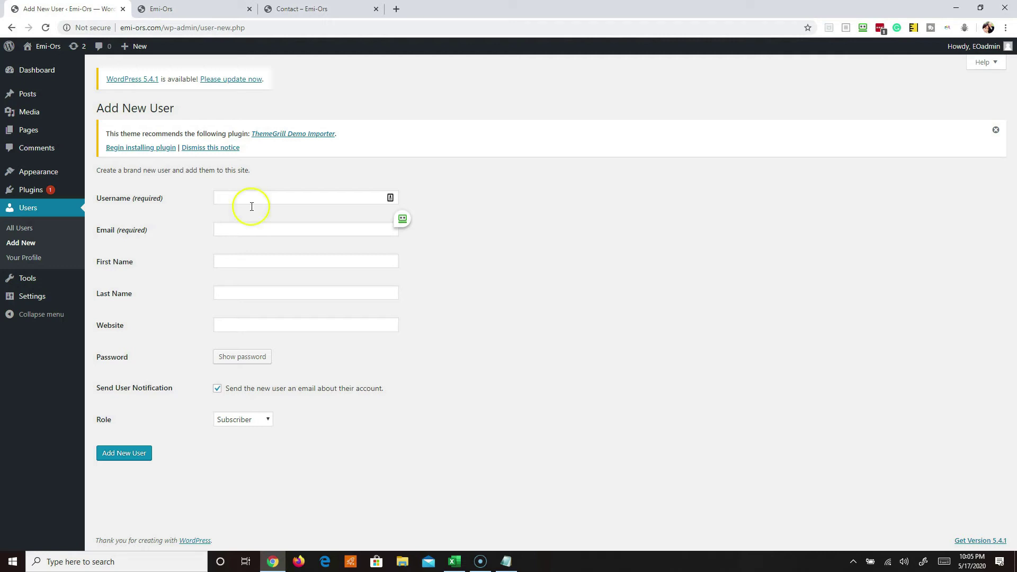
pyautogui.click(265, 421)
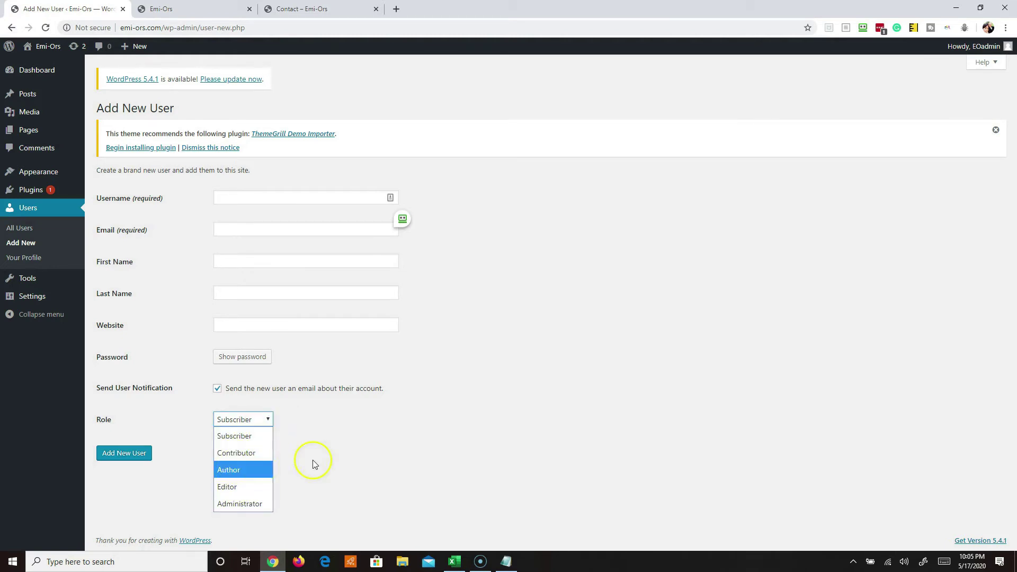
pyautogui.click(376, 453)
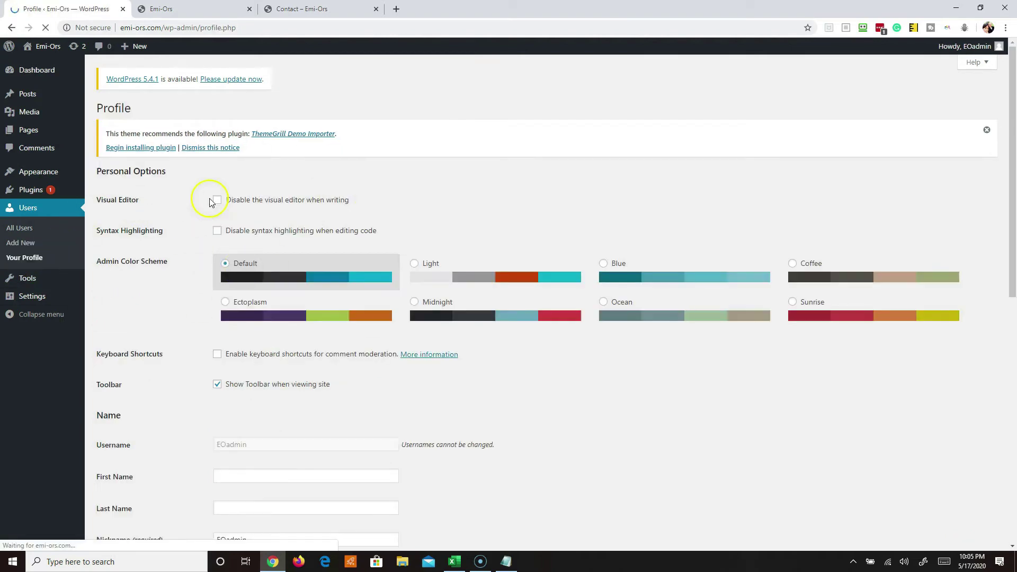
# Step: Review the admin profile's personal options, name, contact info, profile picture and account management sections
pyautogui.scroll(-3, 360, 318)
pyautogui.scroll(-2, 365, 326)
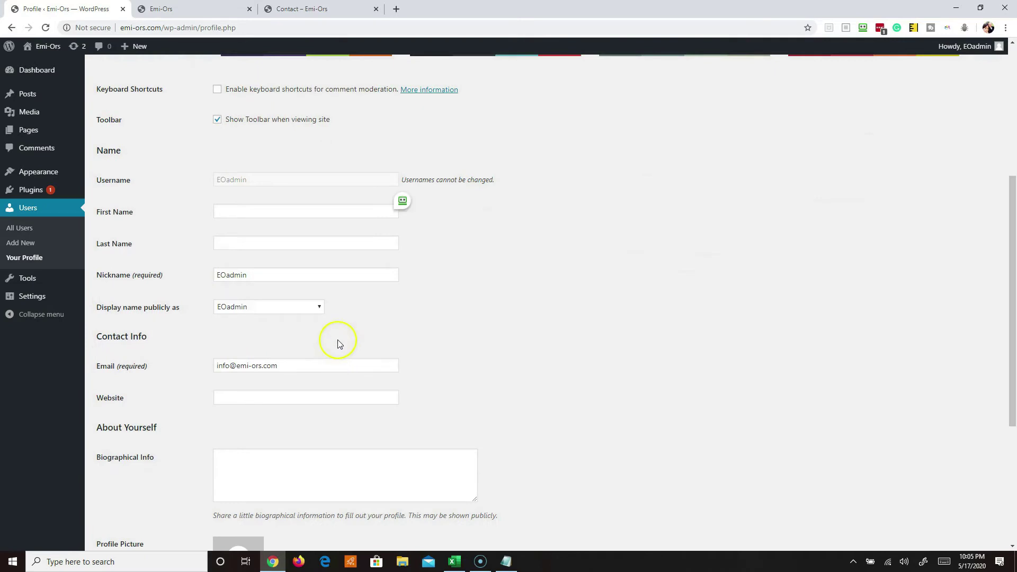
pyautogui.scroll(-2, 336, 341)
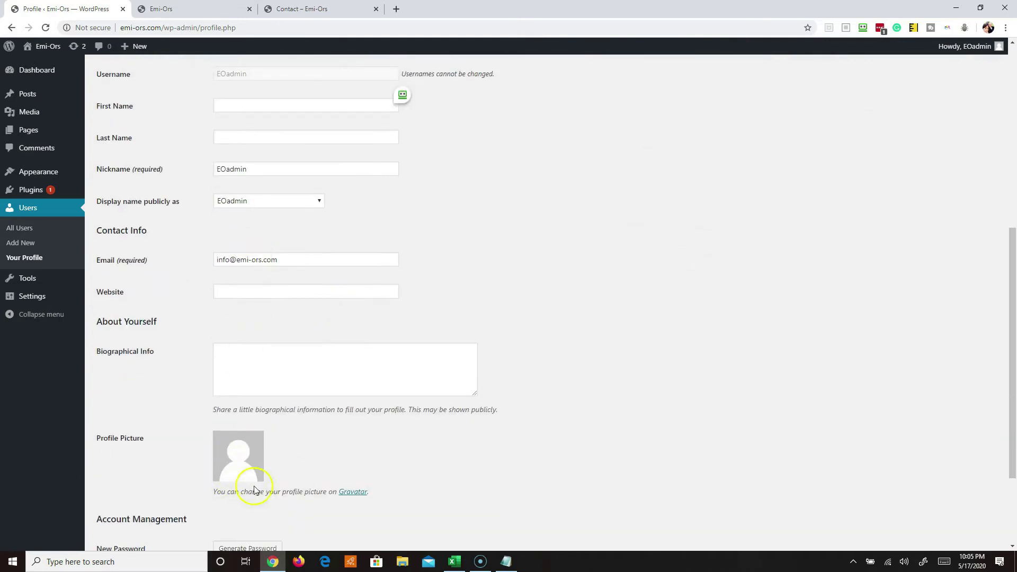
pyautogui.scroll(-3, 291, 472)
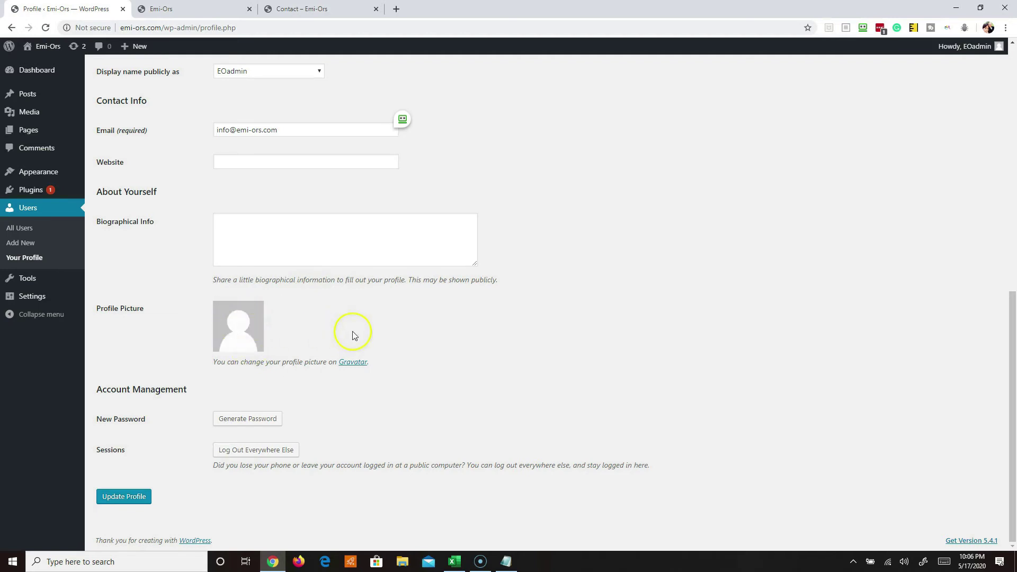
pyautogui.scroll(1, 345, 360)
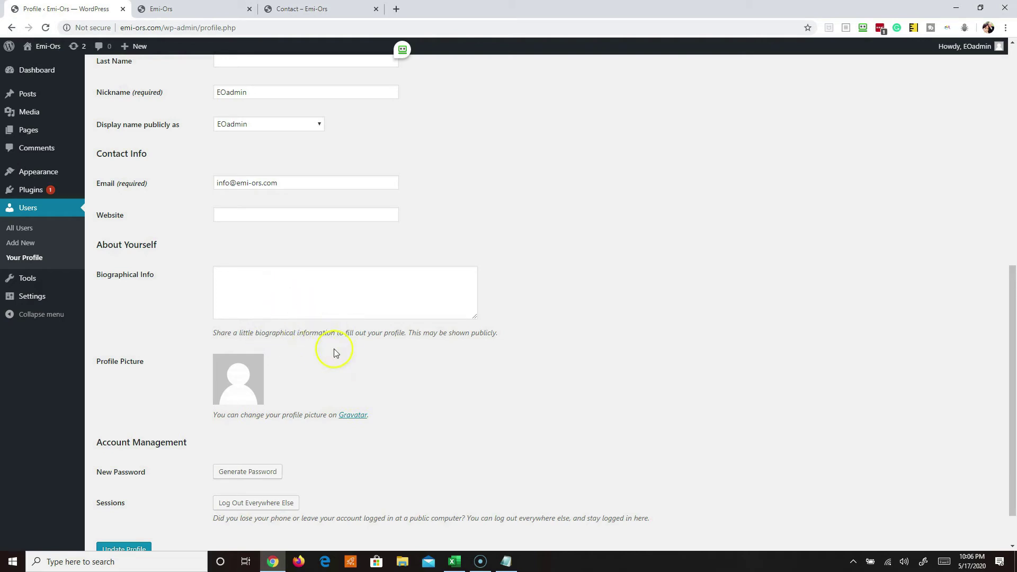
# Step: Open the site's General Settings to examine the title, tagline and address options
pyautogui.moveTo(33, 283)
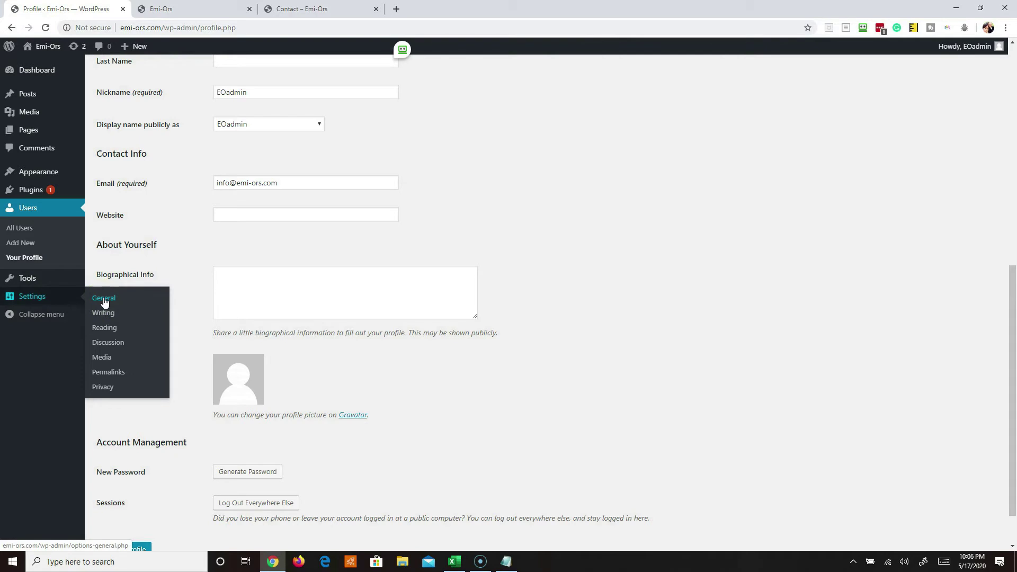
pyautogui.click(103, 298)
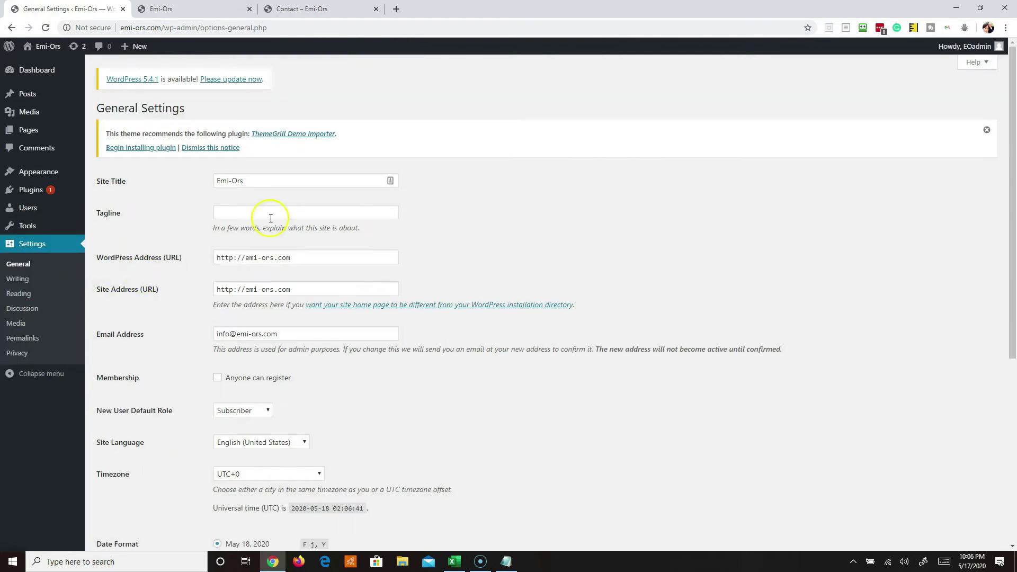
# Step: Examine the site title, tagline, WordPress address, site address, membership and new user default role options in General Settings
pyautogui.moveTo(252, 175); pyautogui.dragTo(223, 176)
pyautogui.click(164, 202)
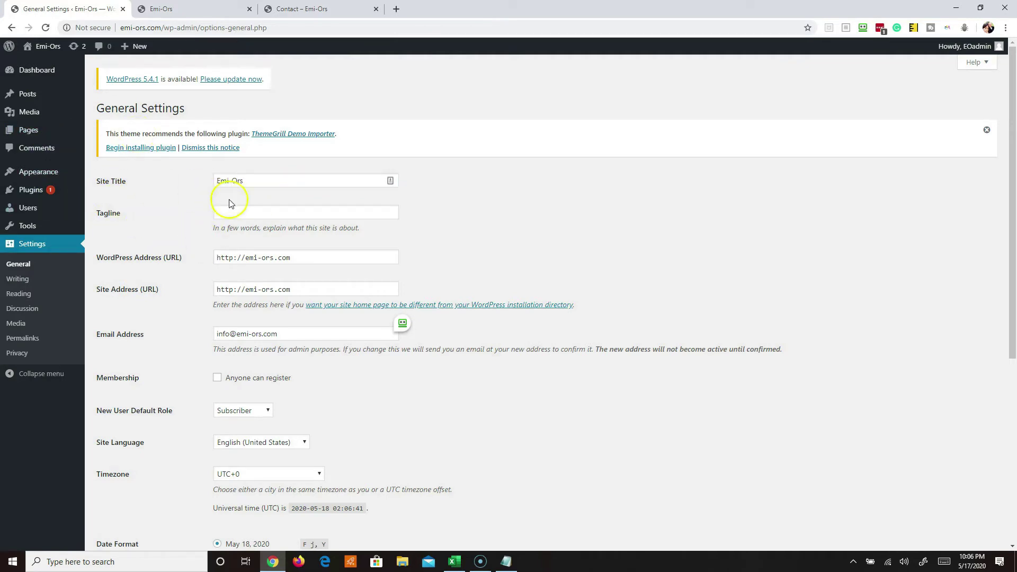
pyautogui.tripleClick(245, 258)
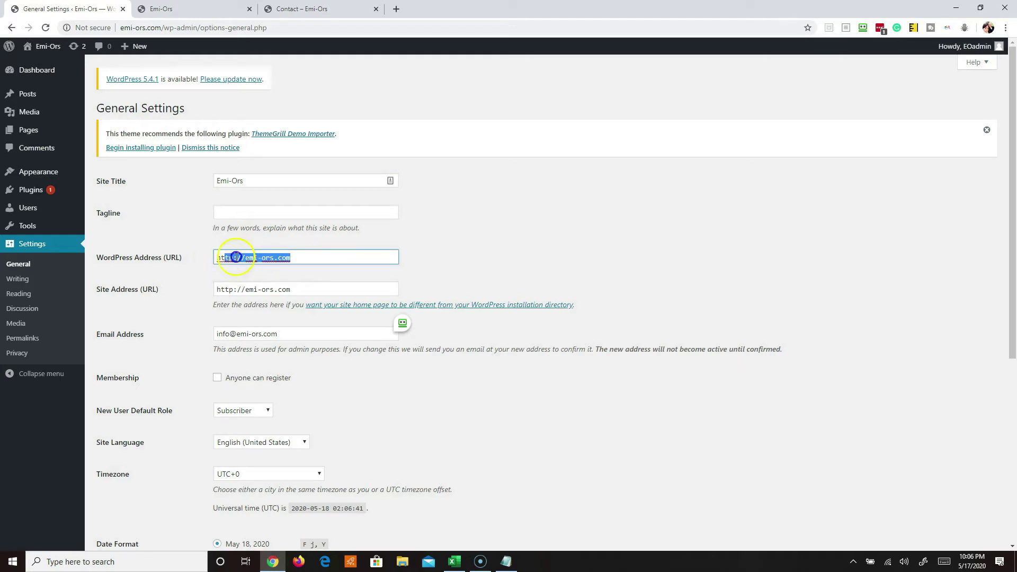
pyautogui.click(230, 257)
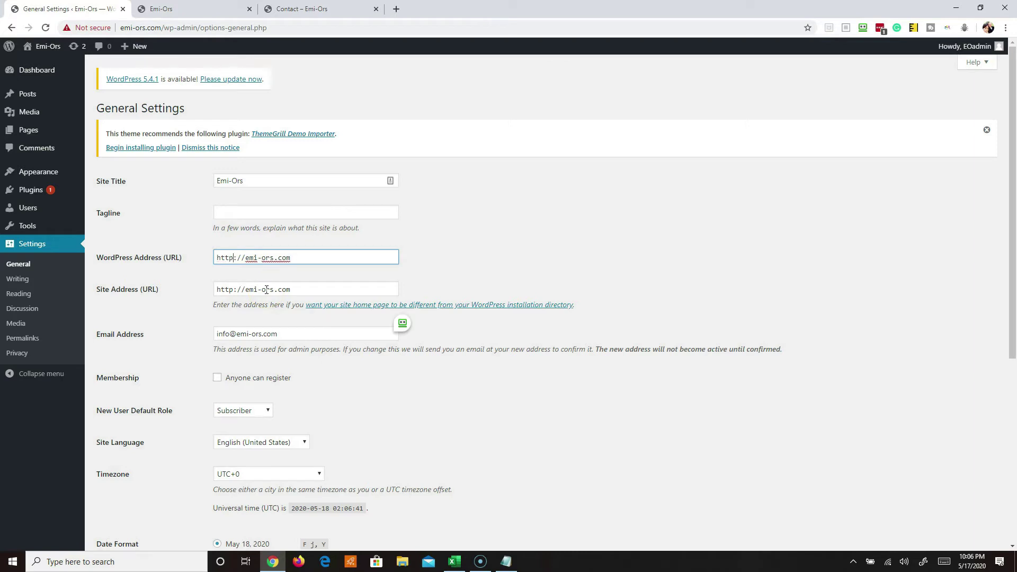
pyautogui.click(429, 266)
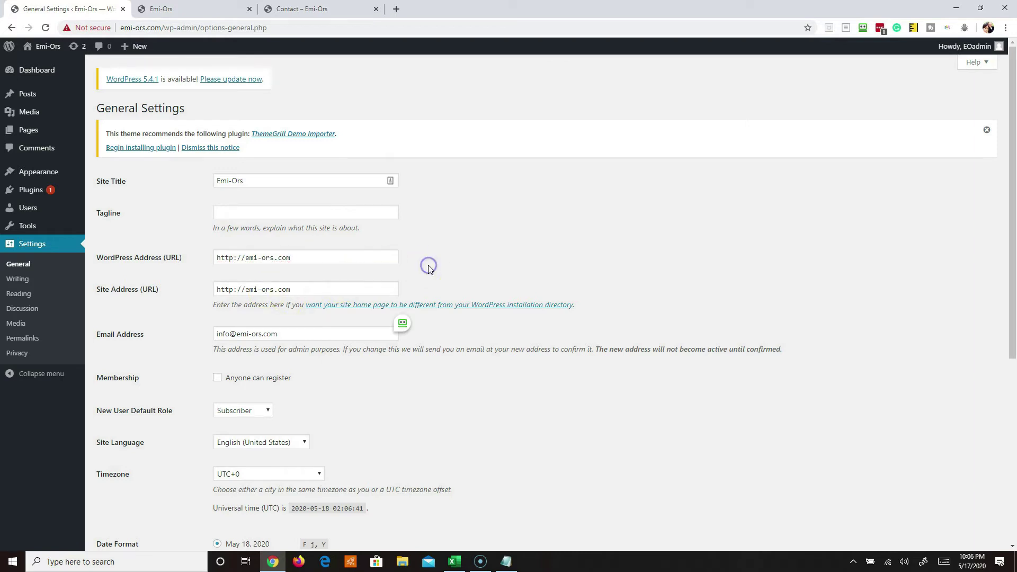
pyautogui.scroll(-2, 428, 265)
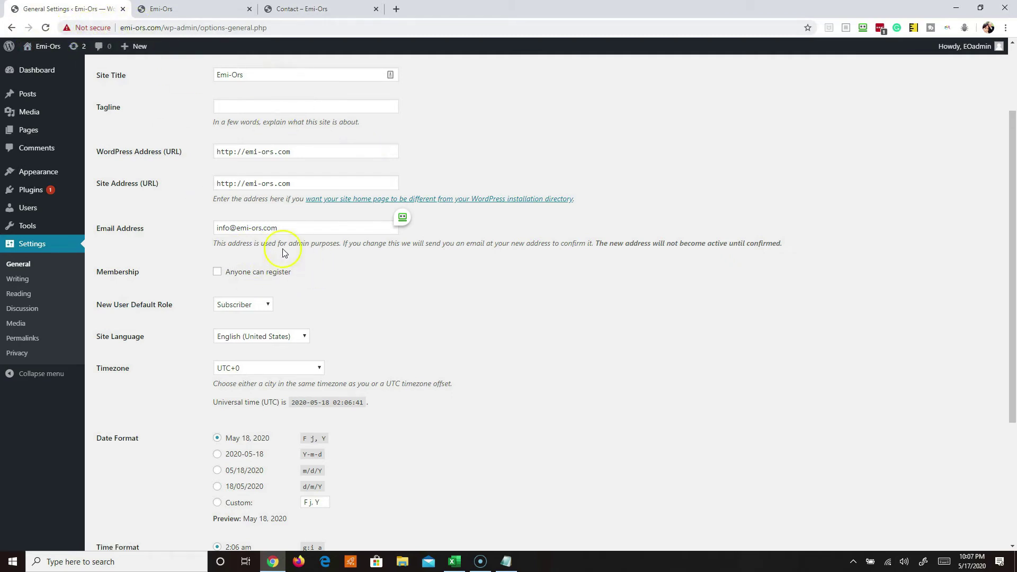
pyautogui.click(270, 305)
pyautogui.click(347, 290)
pyautogui.scroll(-3, 284, 345)
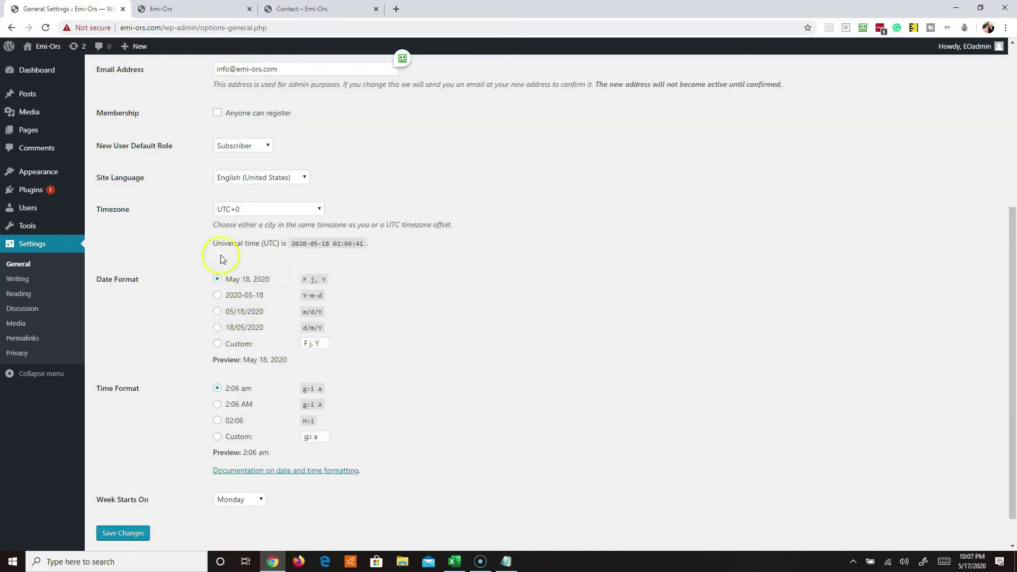
# Step: Look through the available timezone choices, including the American cities, and the date, time and week start options
pyautogui.click(318, 208)
pyautogui.scroll(-8, 260, 362)
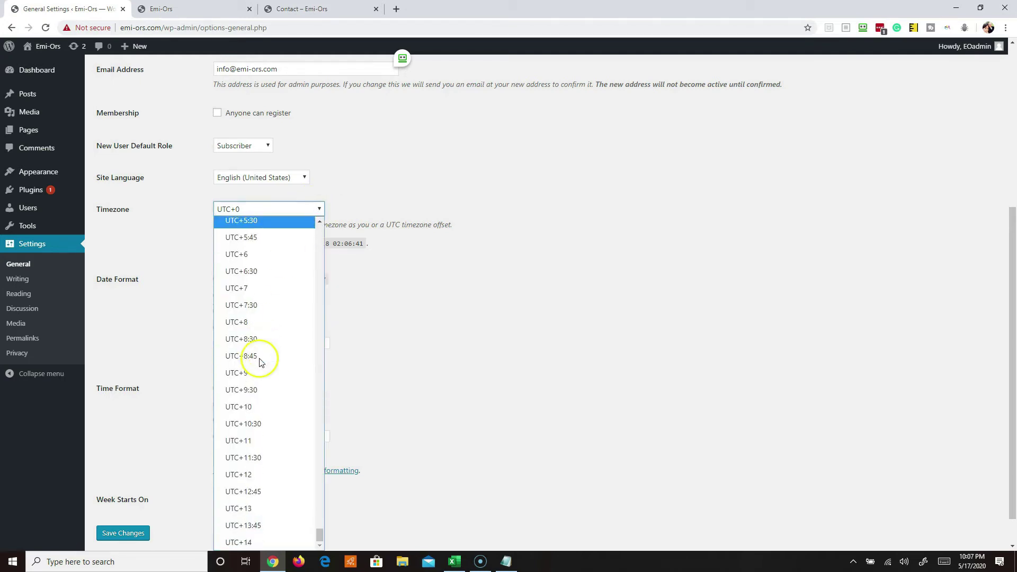
pyautogui.scroll(20, 262, 363)
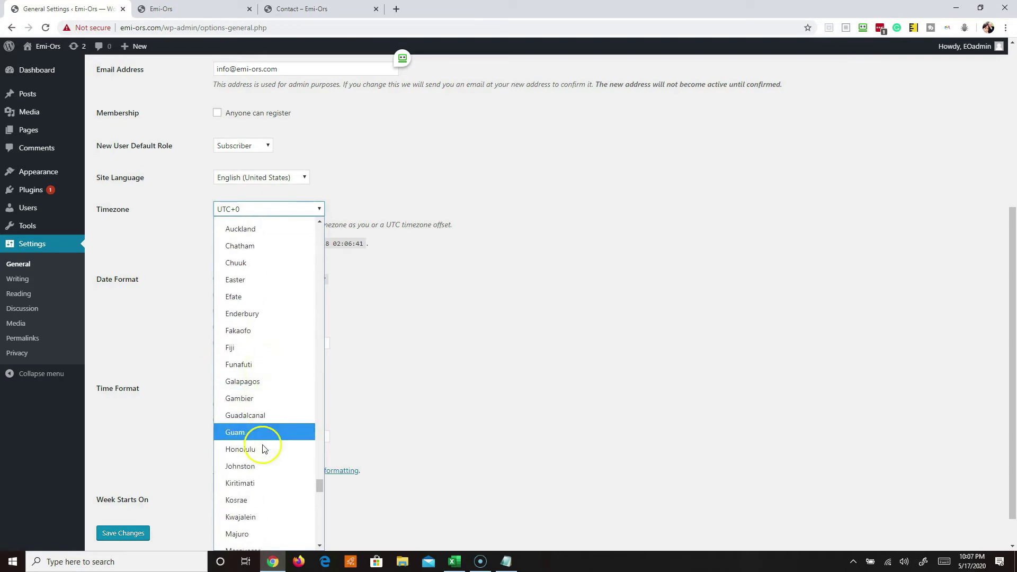
pyautogui.scroll(-4, 266, 465)
pyautogui.scroll(8, 268, 465)
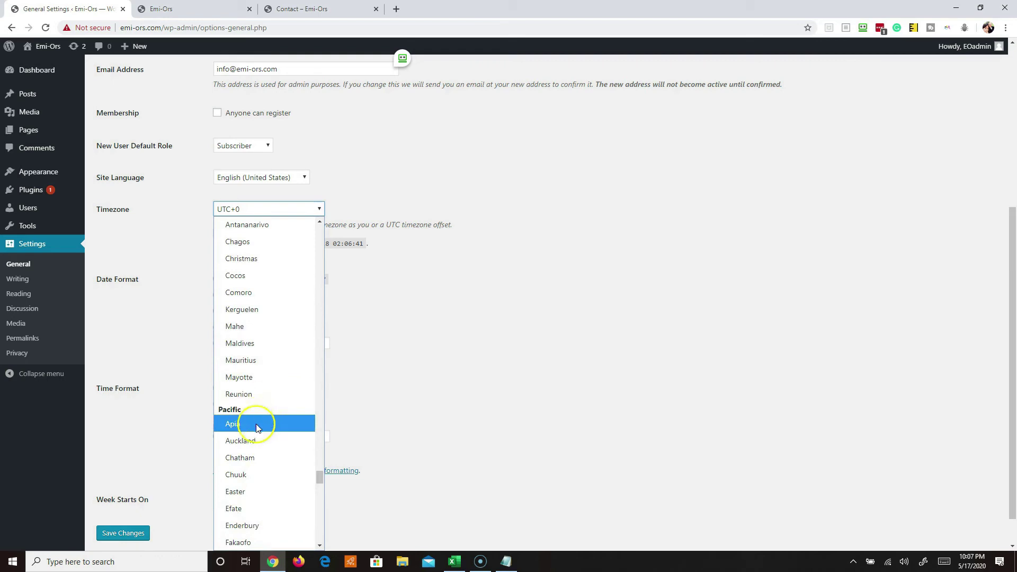
pyautogui.scroll(6, 265, 409)
pyautogui.scroll(-15, 268, 407)
pyautogui.scroll(-4, 268, 408)
pyautogui.scroll(4, 267, 408)
pyautogui.scroll(-4, 267, 408)
pyautogui.scroll(12, 267, 409)
pyautogui.scroll(20, 267, 409)
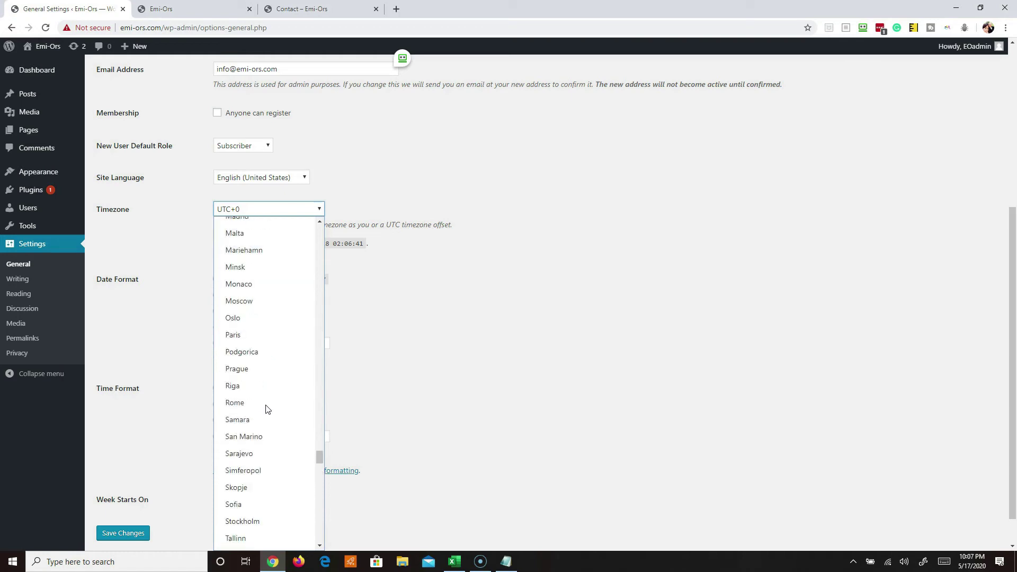
pyautogui.scroll(12, 268, 409)
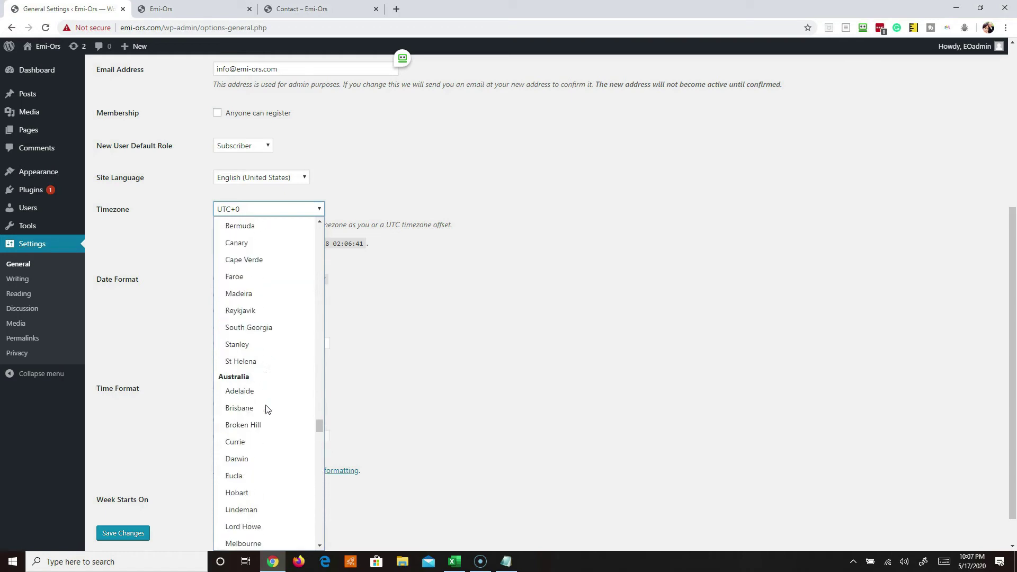
pyautogui.scroll(20, 268, 409)
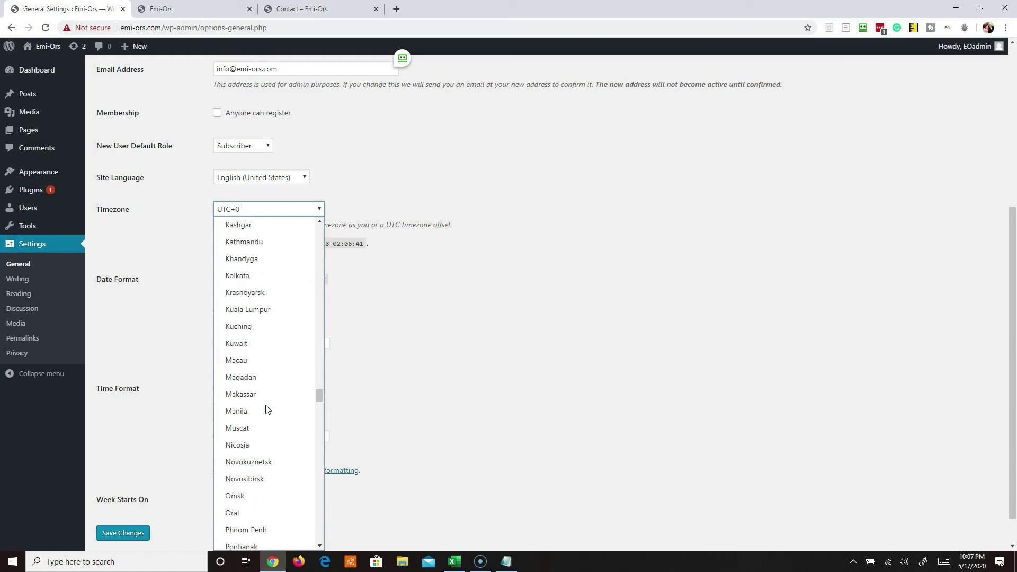
pyautogui.scroll(18, 268, 409)
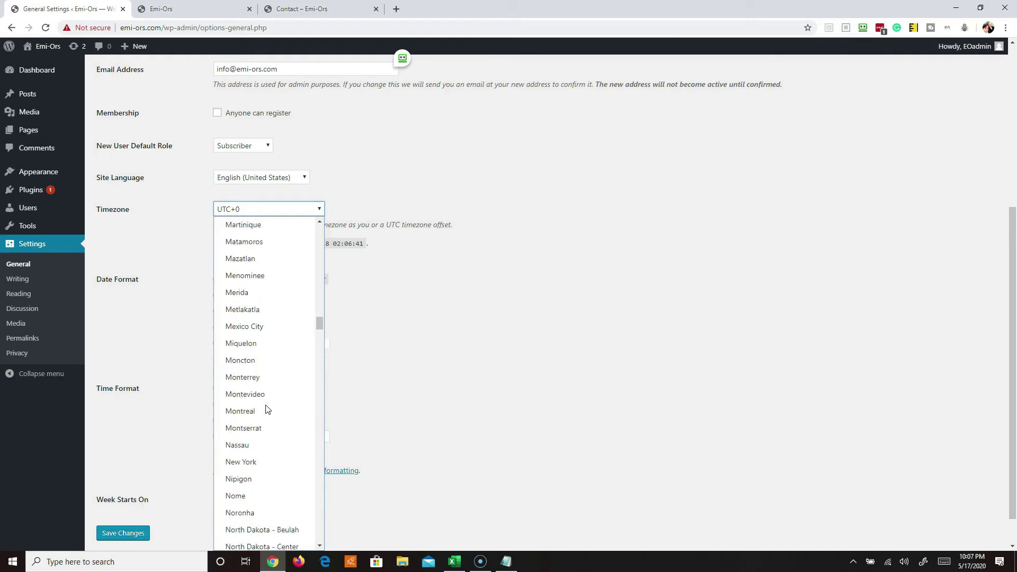
pyautogui.scroll(-4, 256, 450)
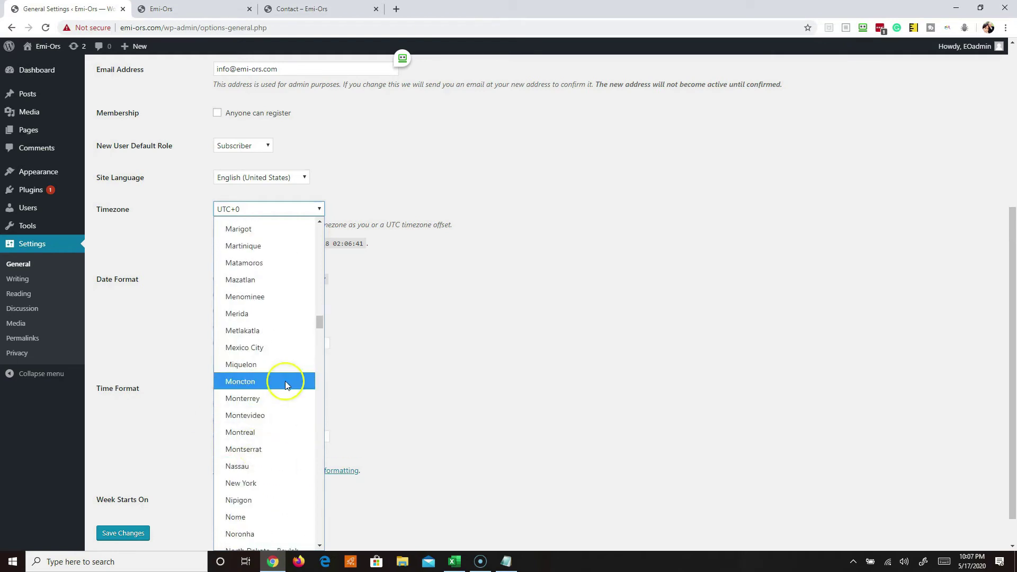
pyautogui.click(461, 326)
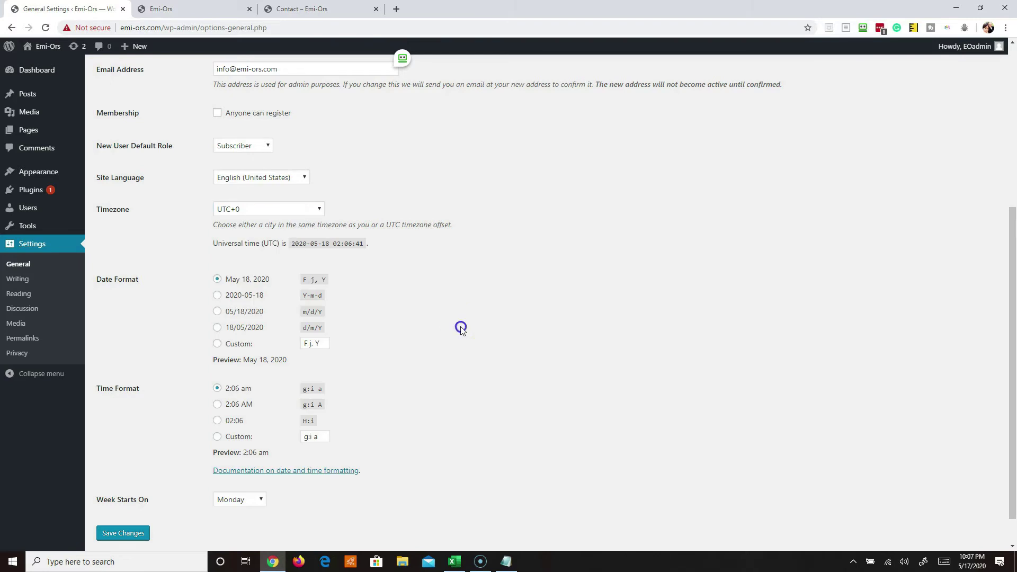
pyautogui.scroll(-1, 196, 358)
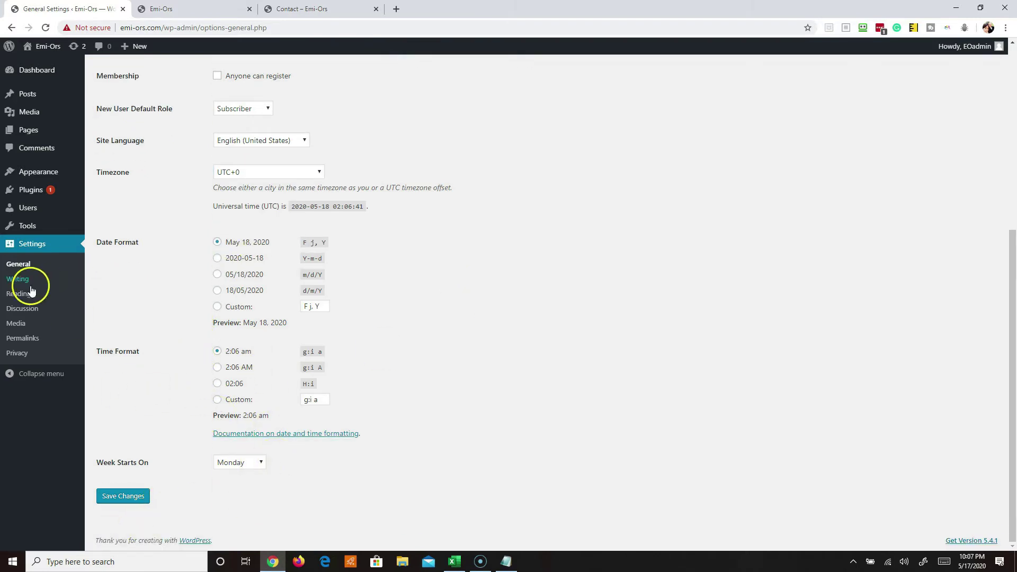
# Step: Open the Writing Settings and review the default post, editor, post via email and update services options
pyautogui.click(16, 281)
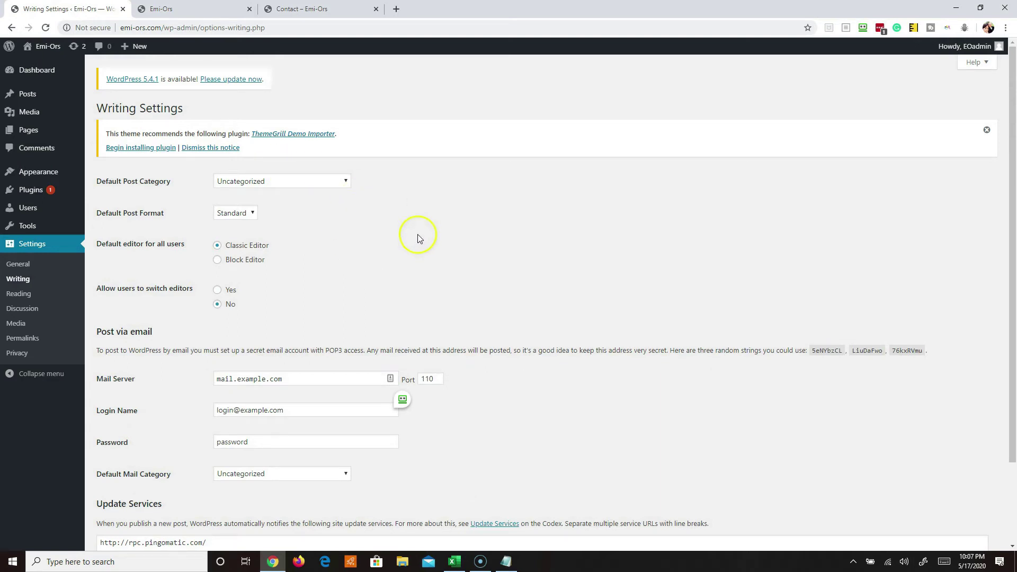
pyautogui.scroll(-1, 504, 229)
pyautogui.scroll(-2, 506, 229)
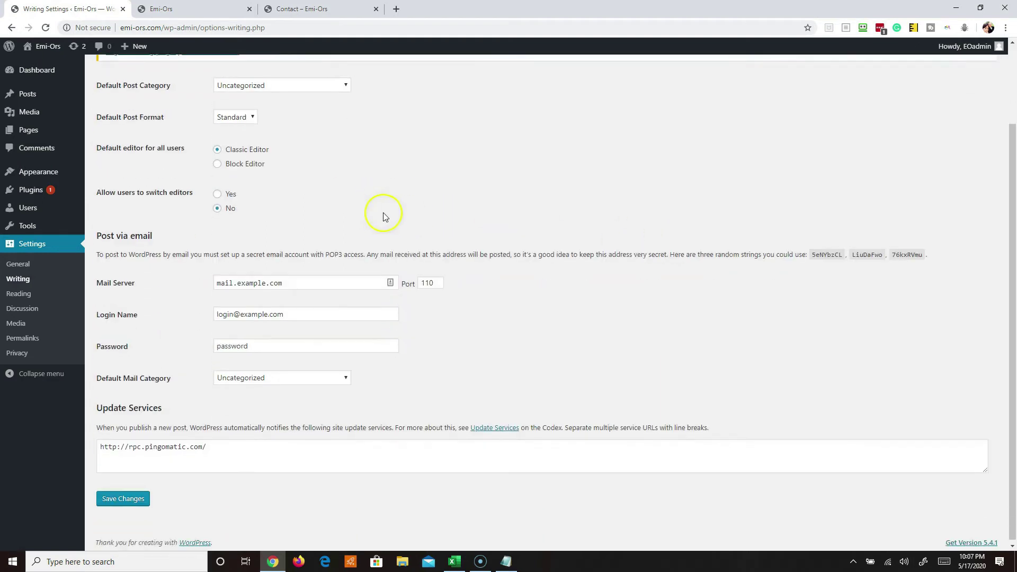
# Step: In the Reading Settings, stop discouraging search engines from indexing, try a static homepage, and switch back to the latest posts
pyautogui.click(21, 294)
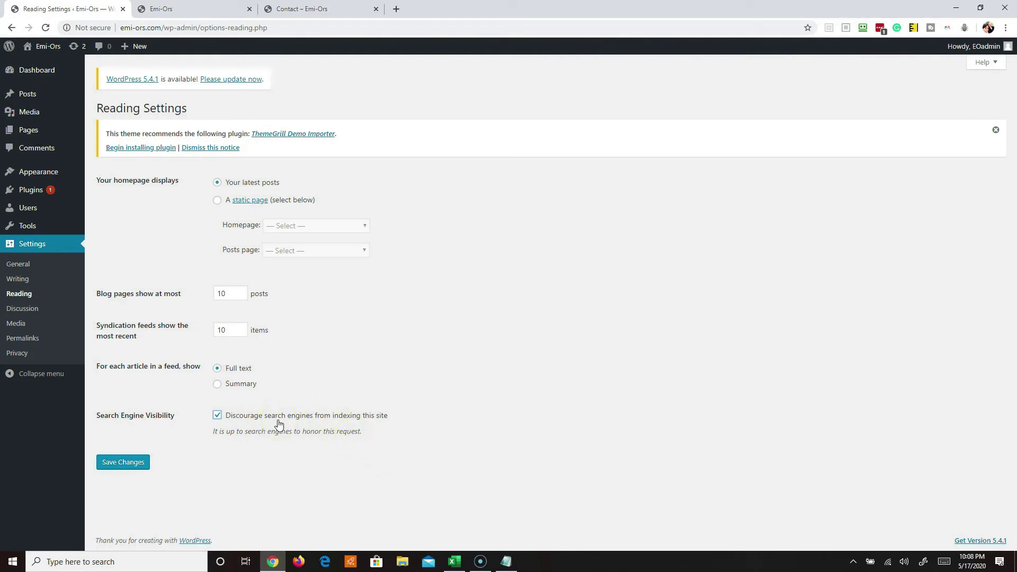
pyautogui.click(218, 415)
pyautogui.click(218, 200)
pyautogui.click(218, 184)
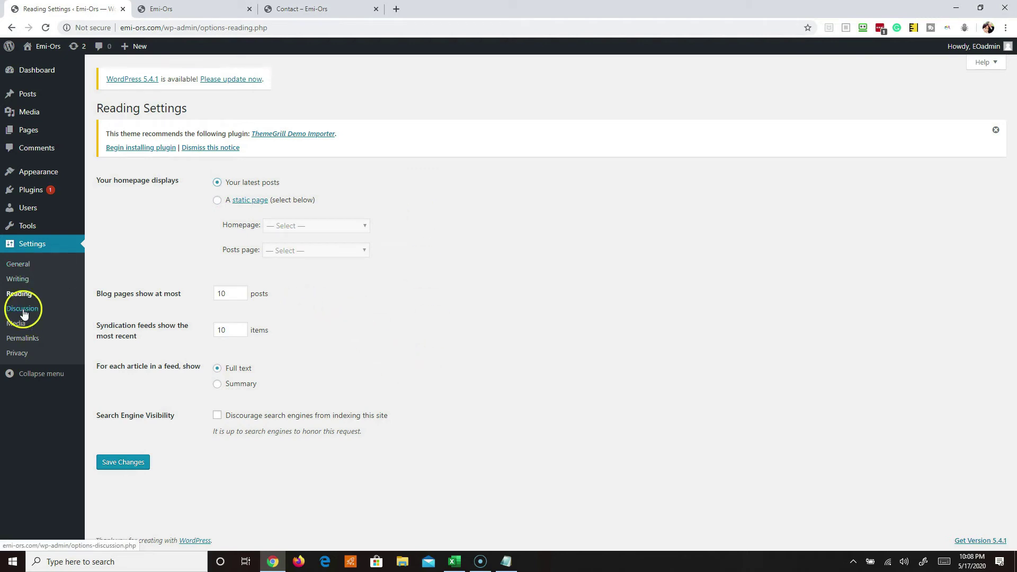
# Step: Review the Discussion Settings for comments, moderation, blacklist and avatars, and the image sizes in the Media Settings
pyautogui.click(22, 342)
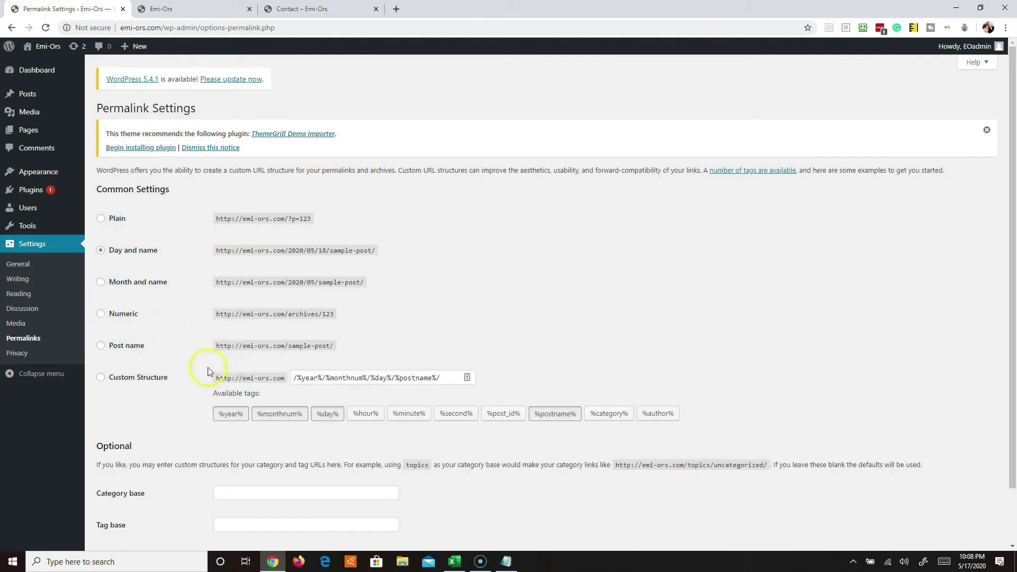
pyautogui.click(17, 313)
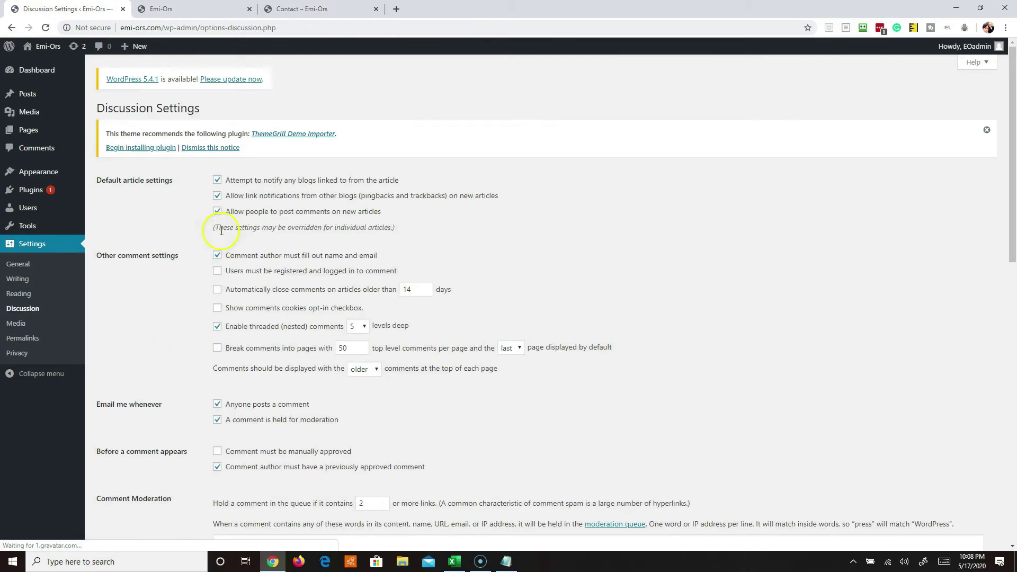
pyautogui.scroll(-3, 274, 227)
pyautogui.scroll(-1, 273, 227)
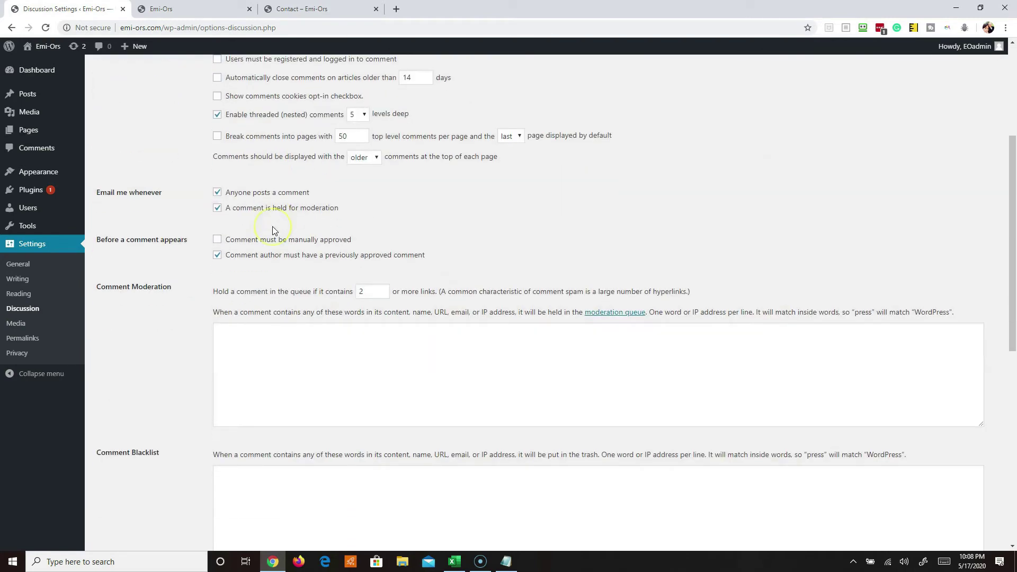
pyautogui.scroll(-1, 273, 227)
pyautogui.scroll(-8, 273, 226)
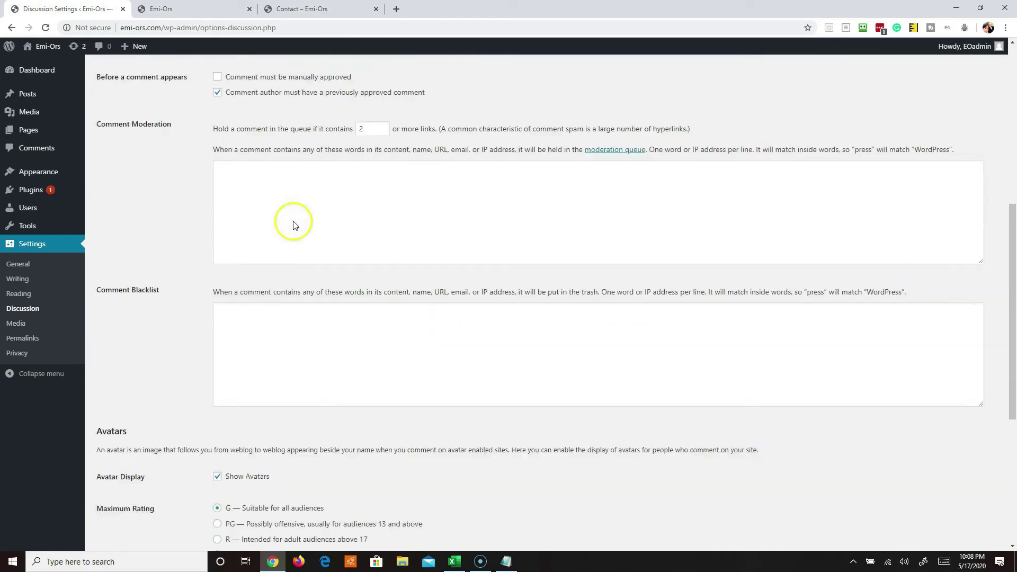
pyautogui.scroll(5, 341, 293)
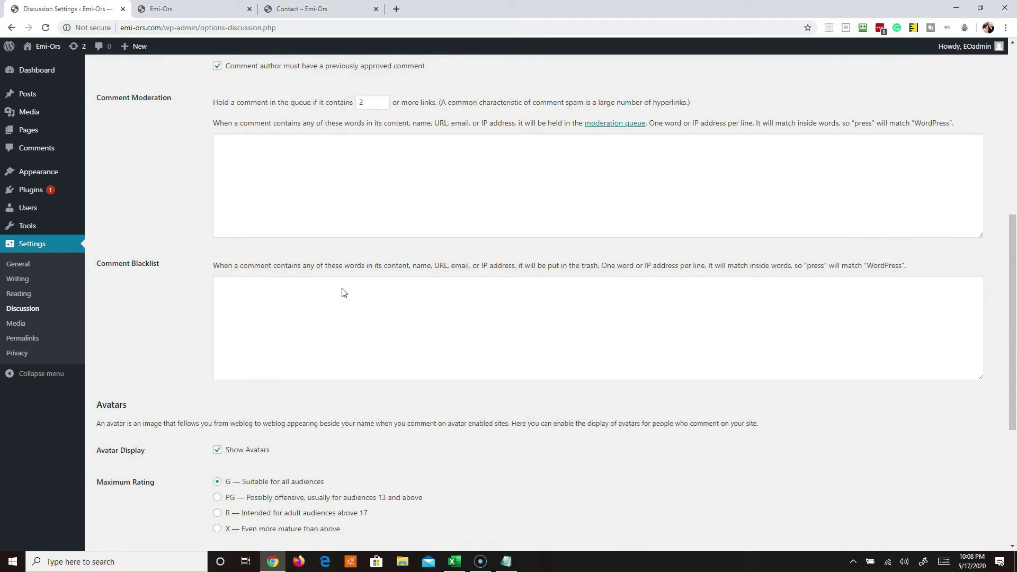
pyautogui.scroll(8, 166, 295)
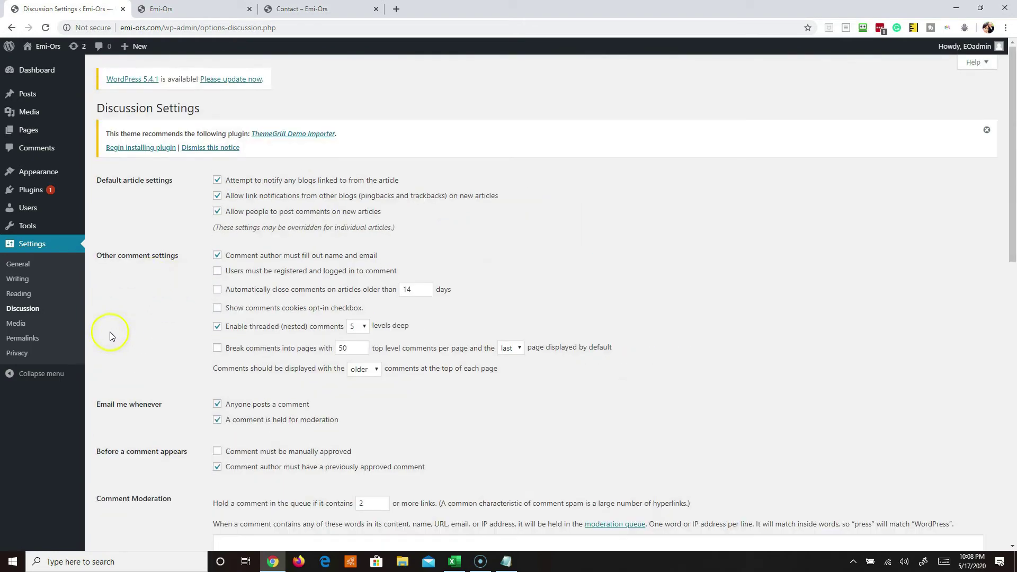
pyautogui.click(59, 321)
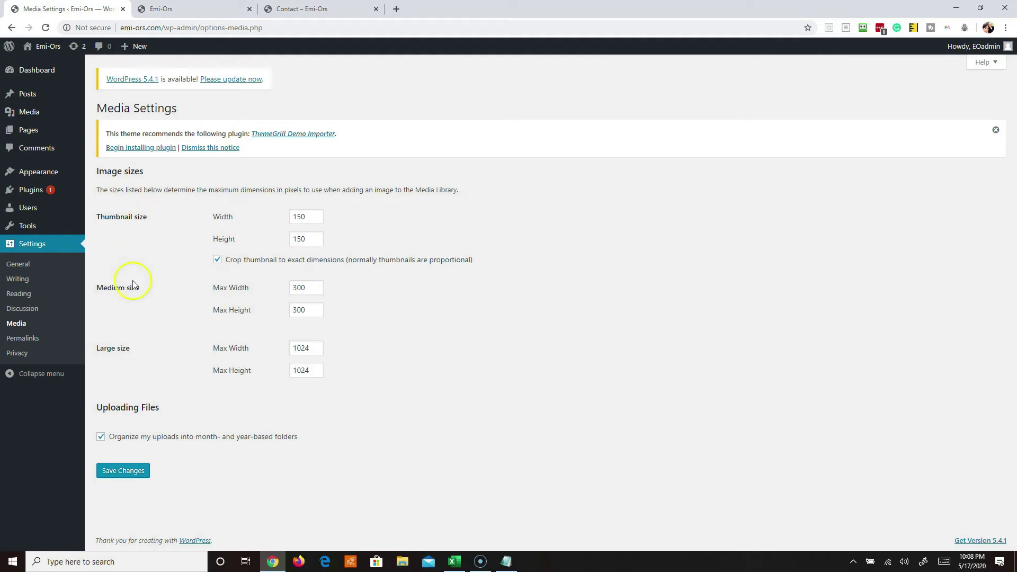
# Step: In the Permalink Settings, try the Post name structure, compare its sample URL with the Day and name one, and reselect Day and name
pyautogui.click(21, 339)
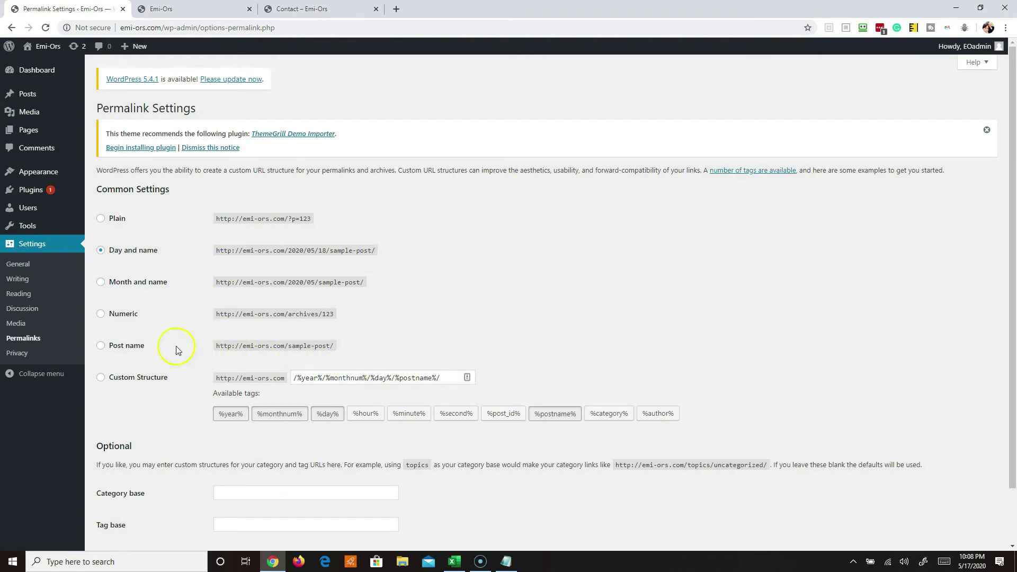
pyautogui.click(101, 346)
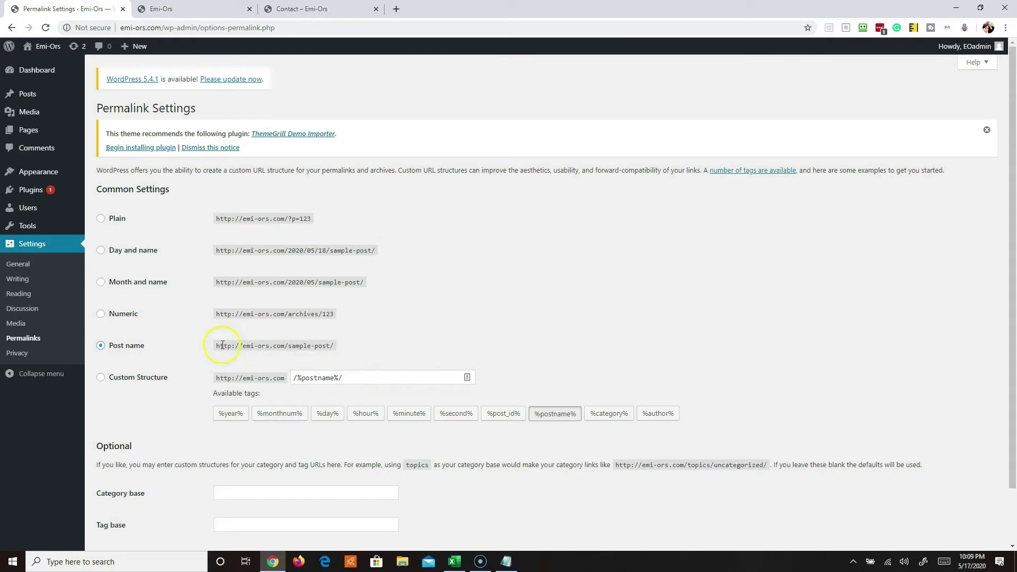
pyautogui.moveTo(220, 346); pyautogui.dragTo(279, 345)
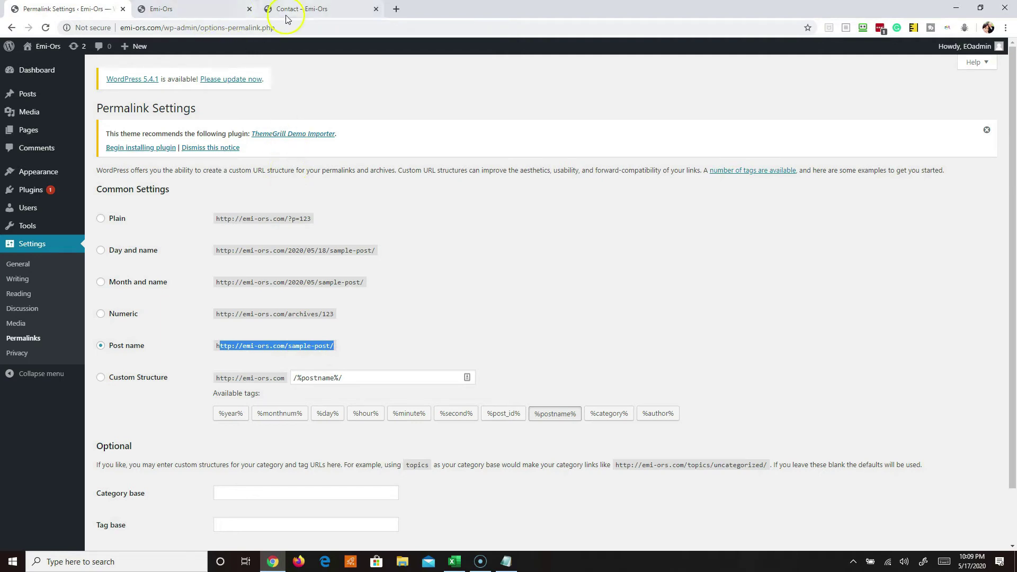
pyautogui.click(101, 252)
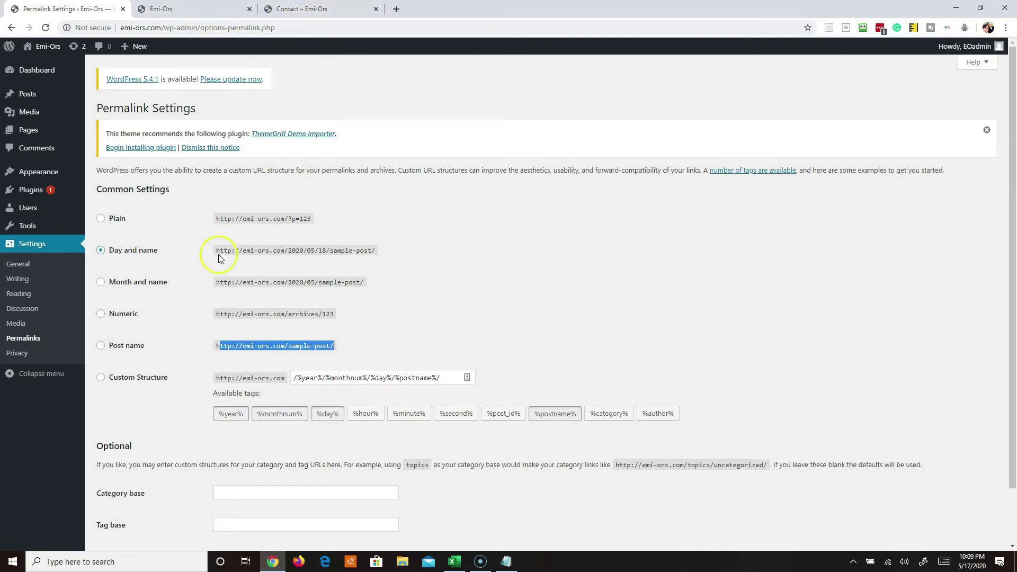
pyautogui.moveTo(286, 251); pyautogui.dragTo(329, 250)
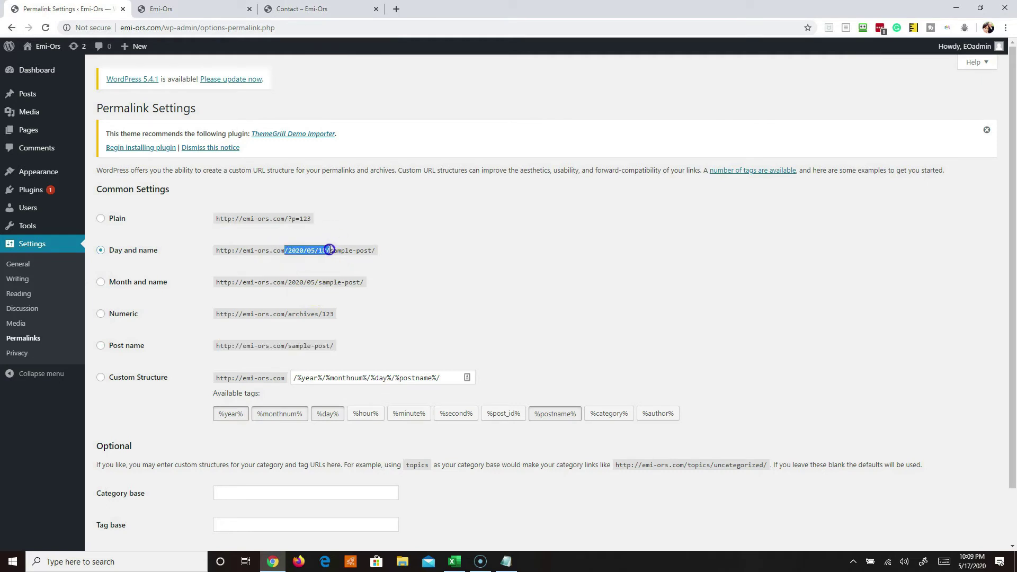
# Step: Open the live post "What To Do When You Have Digestion Problems" from the posts list and examine the date portion of its URL
pyautogui.click(309, 9)
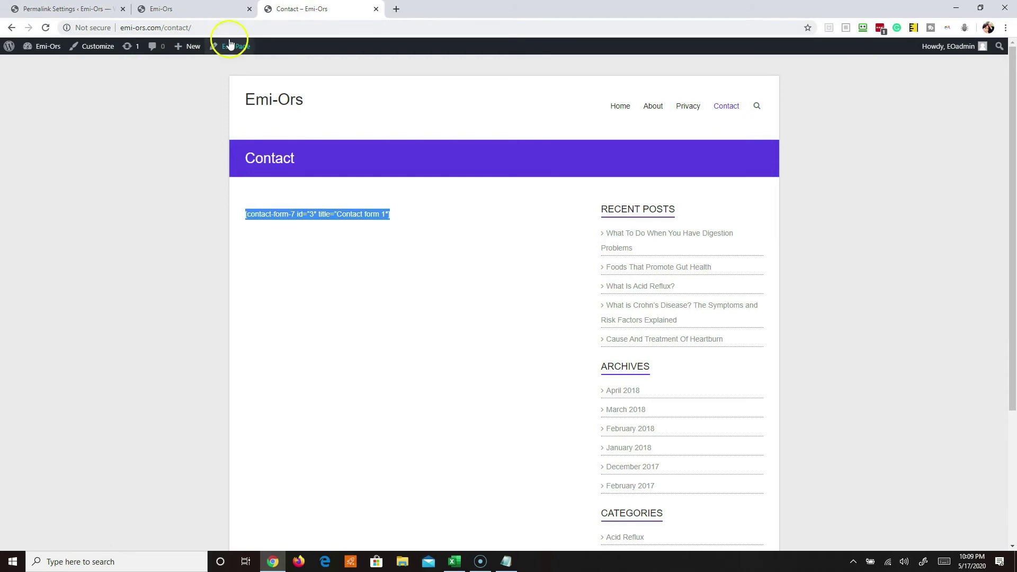
pyautogui.middleClick(49, 51)
pyautogui.click(436, 9)
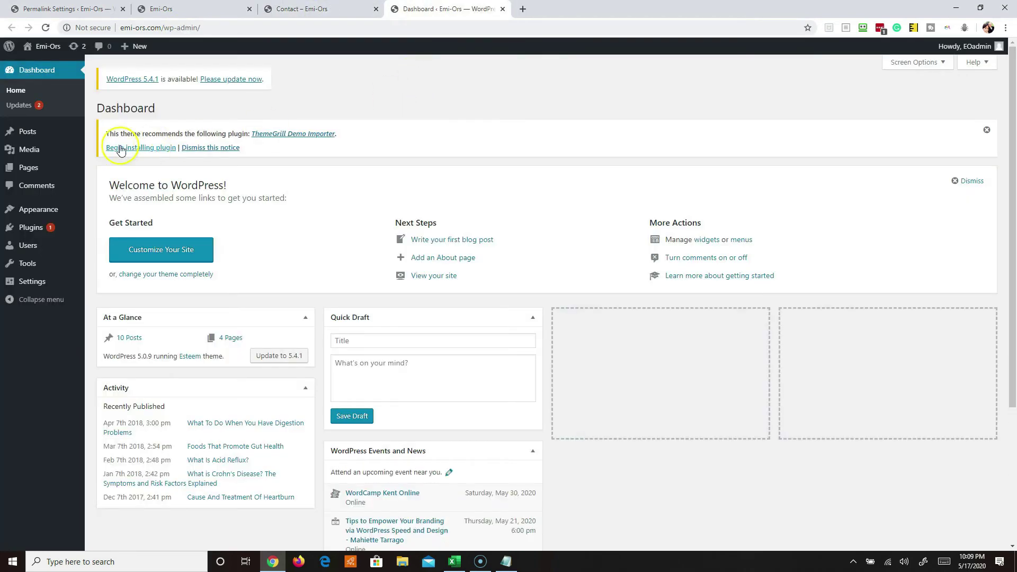
pyautogui.middleClick(28, 131)
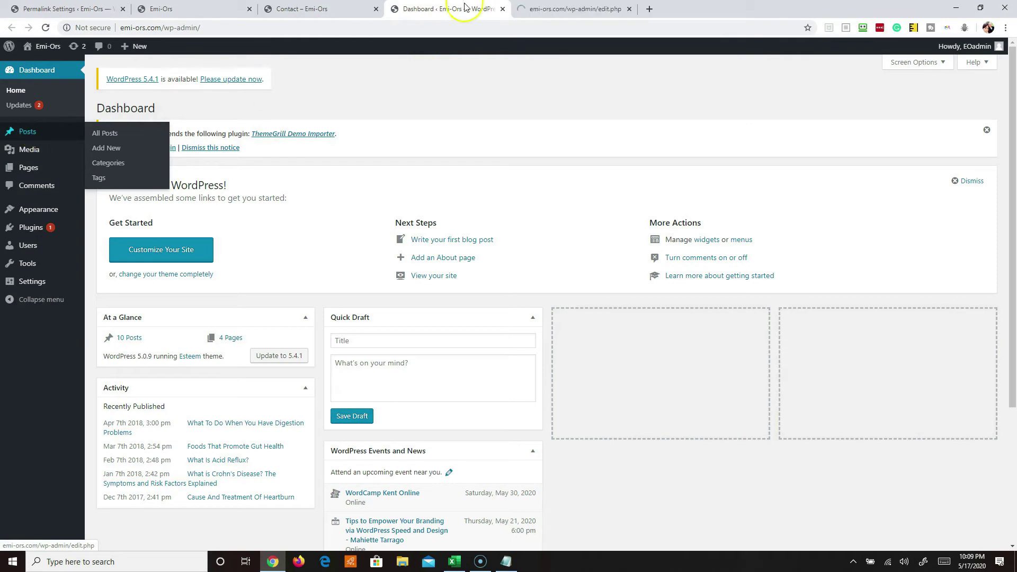
pyautogui.click(528, 9)
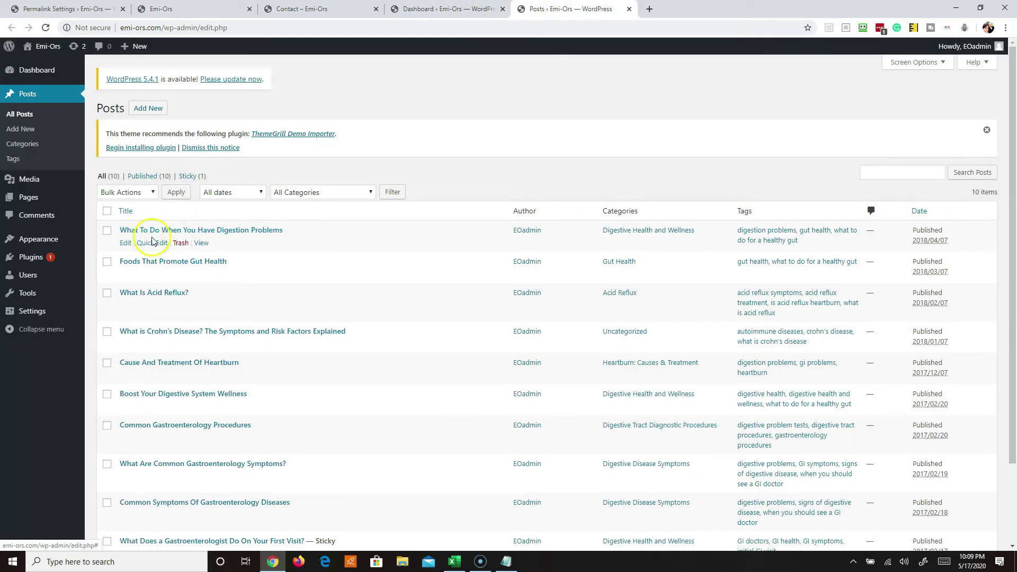
pyautogui.click(201, 242)
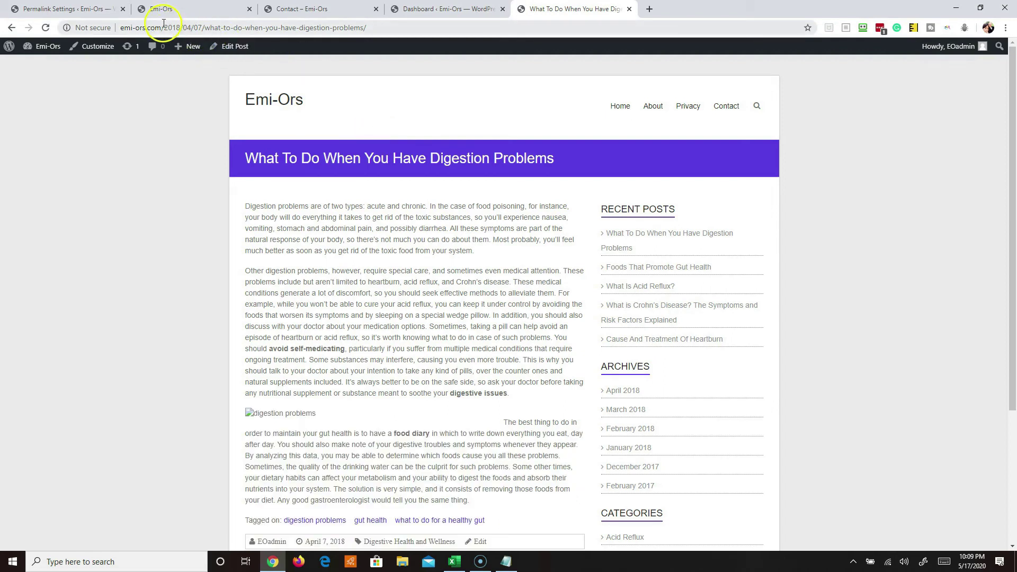
pyautogui.moveTo(164, 24); pyautogui.dragTo(202, 25)
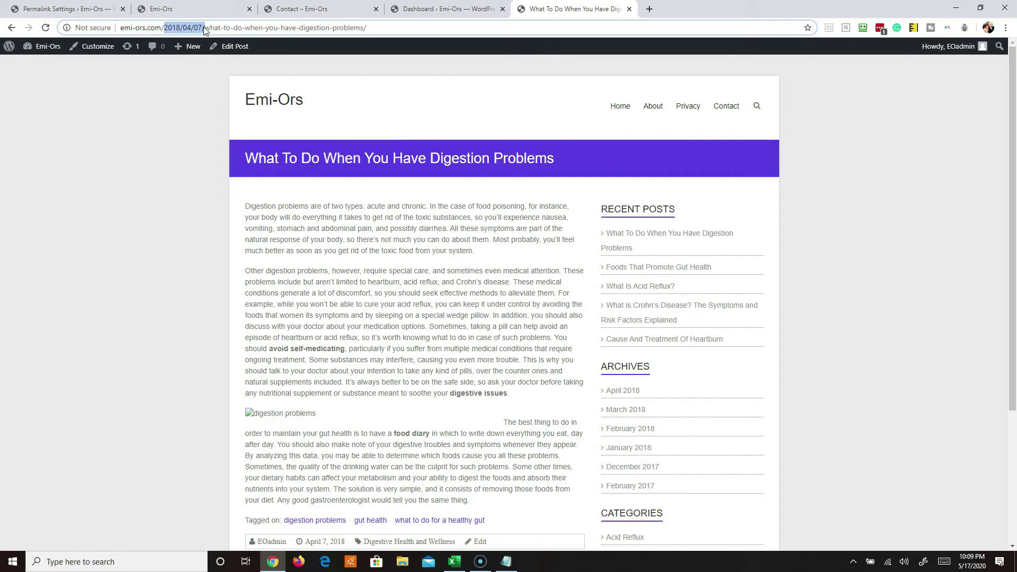
# Step: Return to the Permalink Settings and try the Post name structure
pyautogui.click(49, 8)
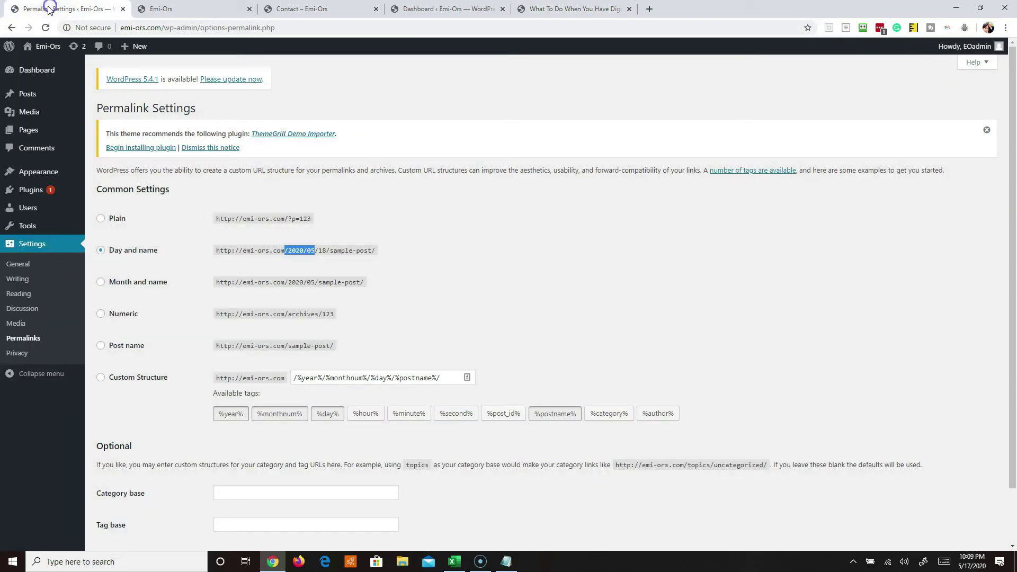
pyautogui.scroll(-2, 335, 351)
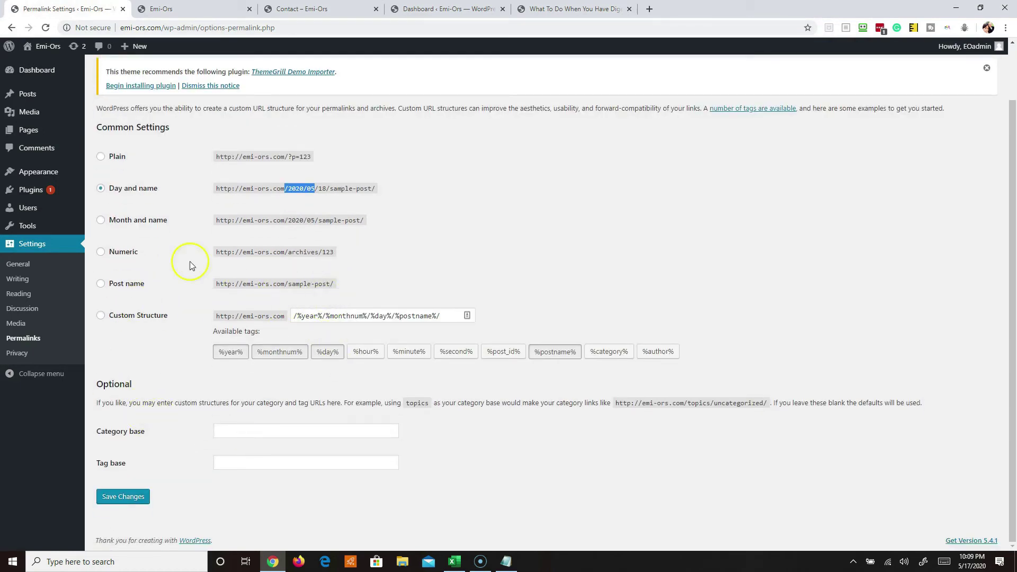
pyautogui.click(103, 285)
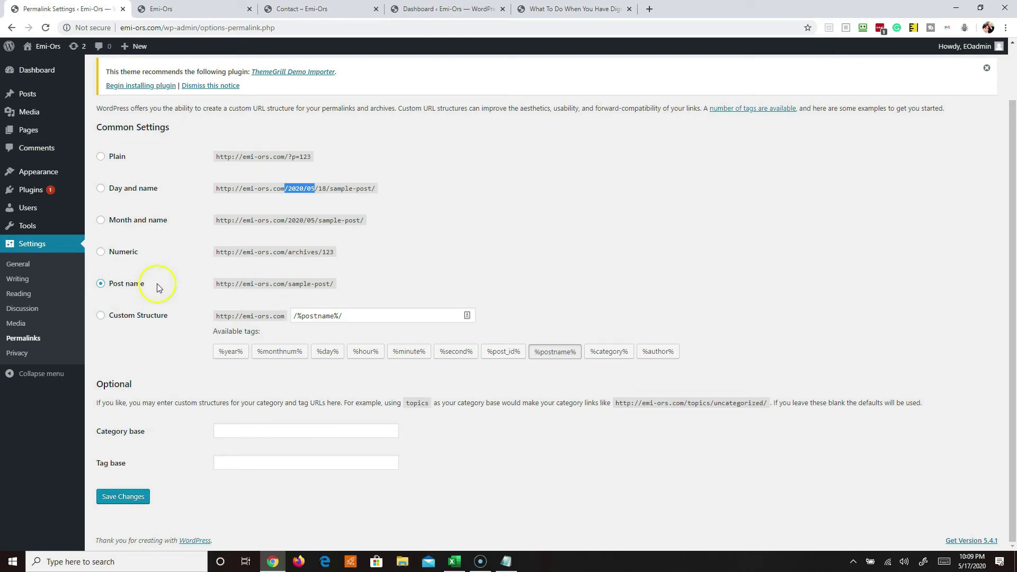
pyautogui.scroll(2, 207, 291)
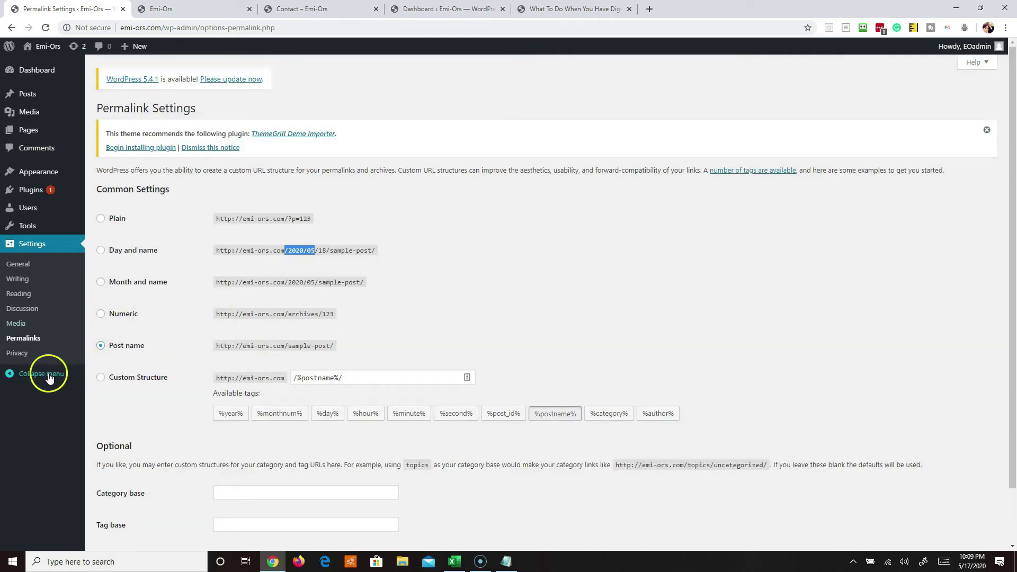
# Step: Open the Media Library, review its date and media type filters, and switch it to list view
pyautogui.moveTo(29, 227)
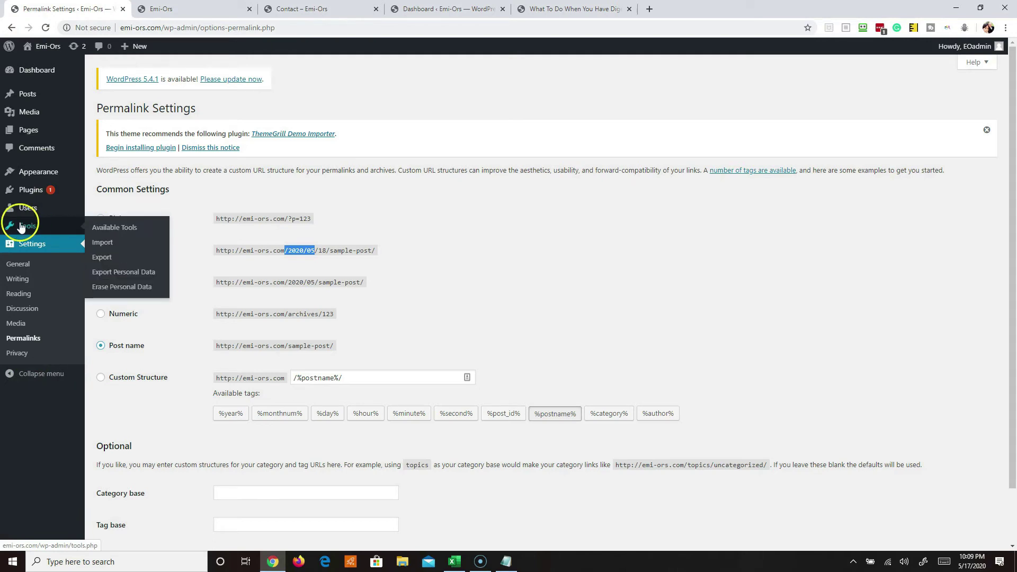
pyautogui.moveTo(34, 193)
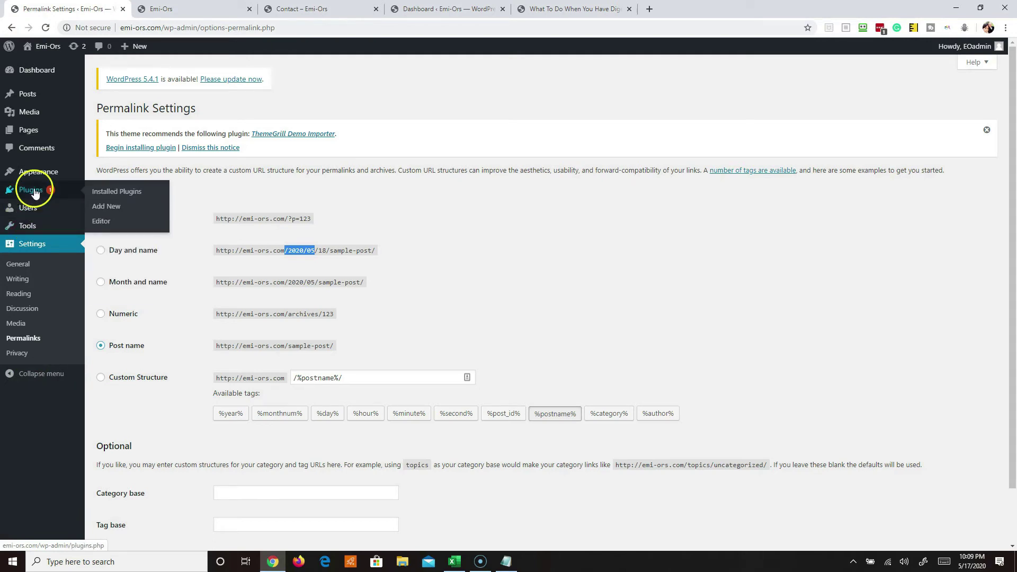
pyautogui.click(31, 113)
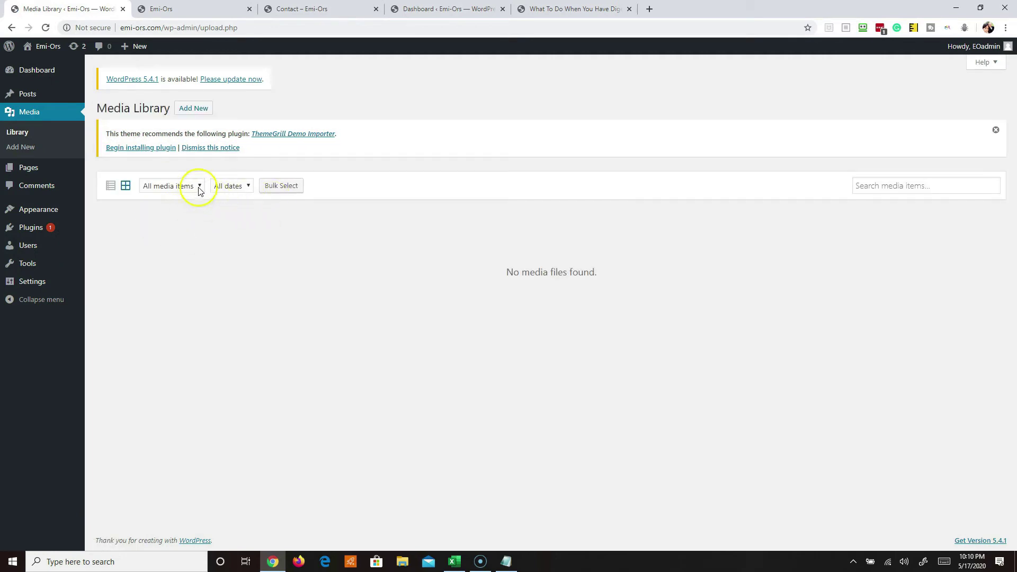
pyautogui.click(247, 188)
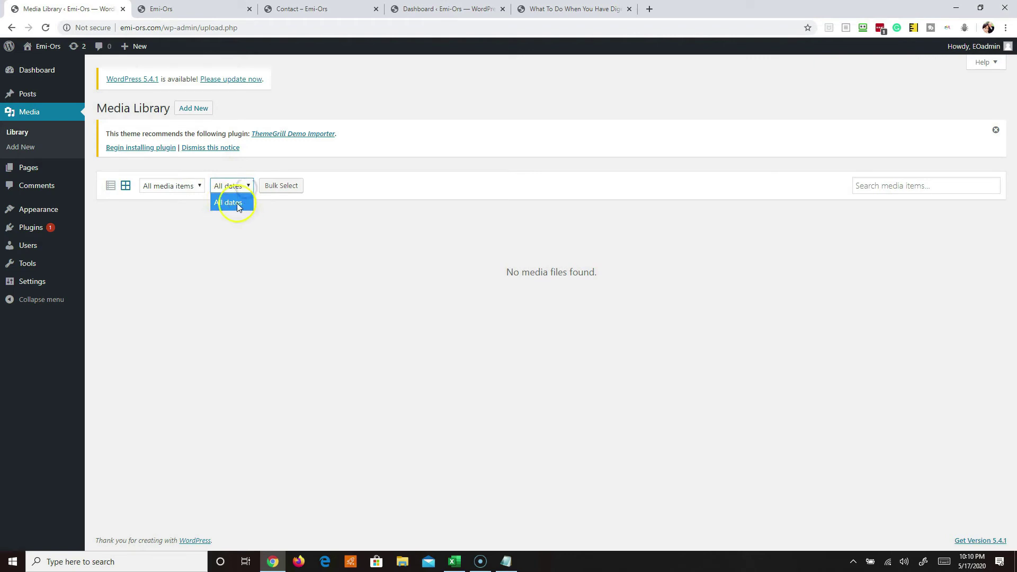
pyautogui.click(201, 188)
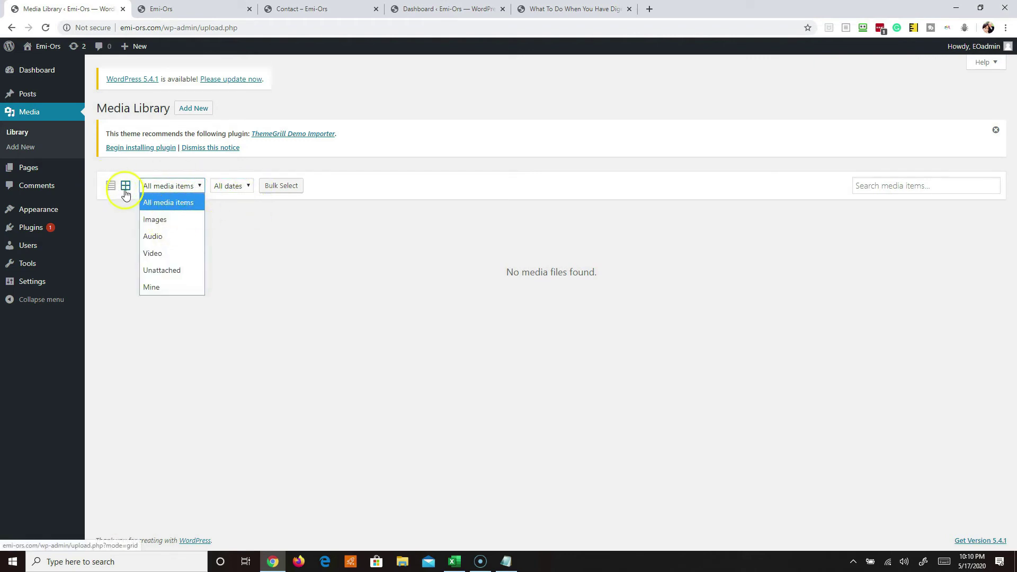
pyautogui.click(113, 239)
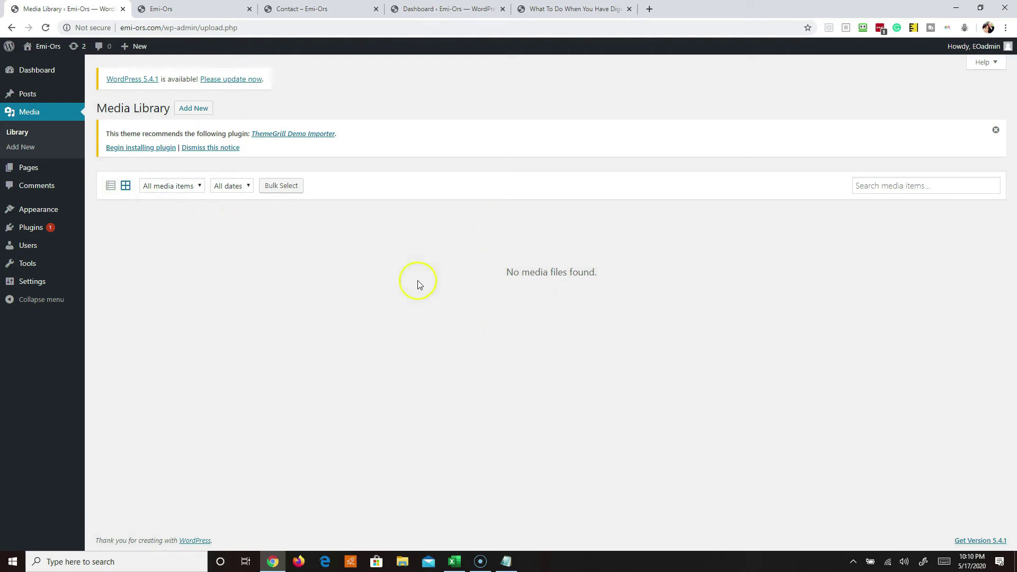
pyautogui.click(111, 191)
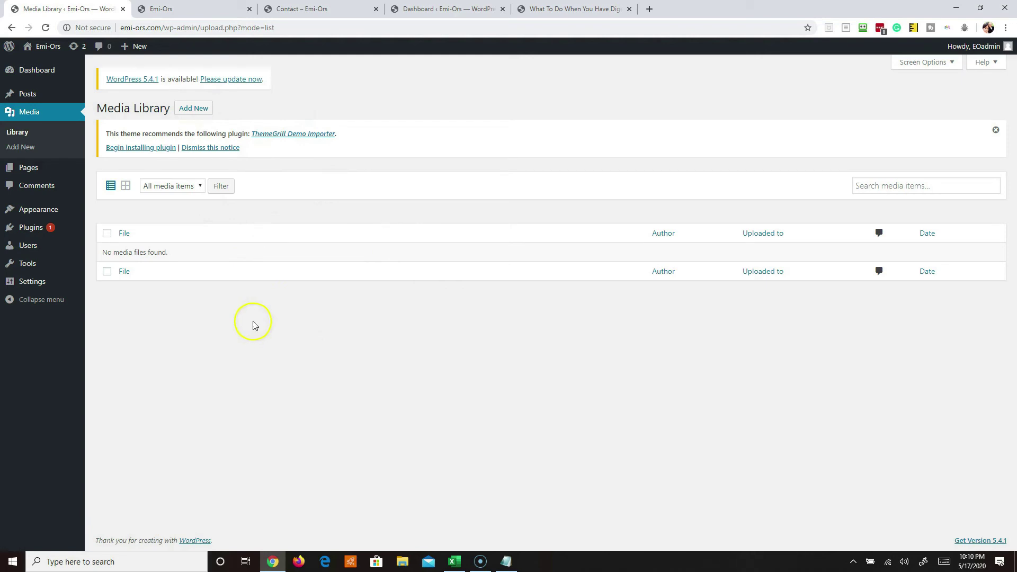
# Step: Review the available WordPress updates and look at the linked documentation on backing up the database and files
pyautogui.click(220, 82)
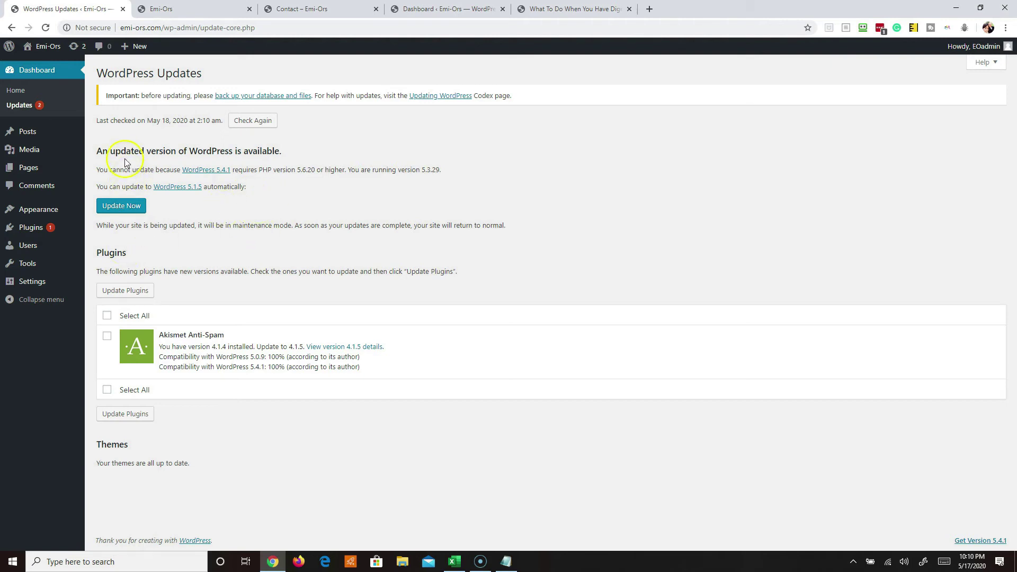
pyautogui.moveTo(124, 152); pyautogui.dragTo(200, 153)
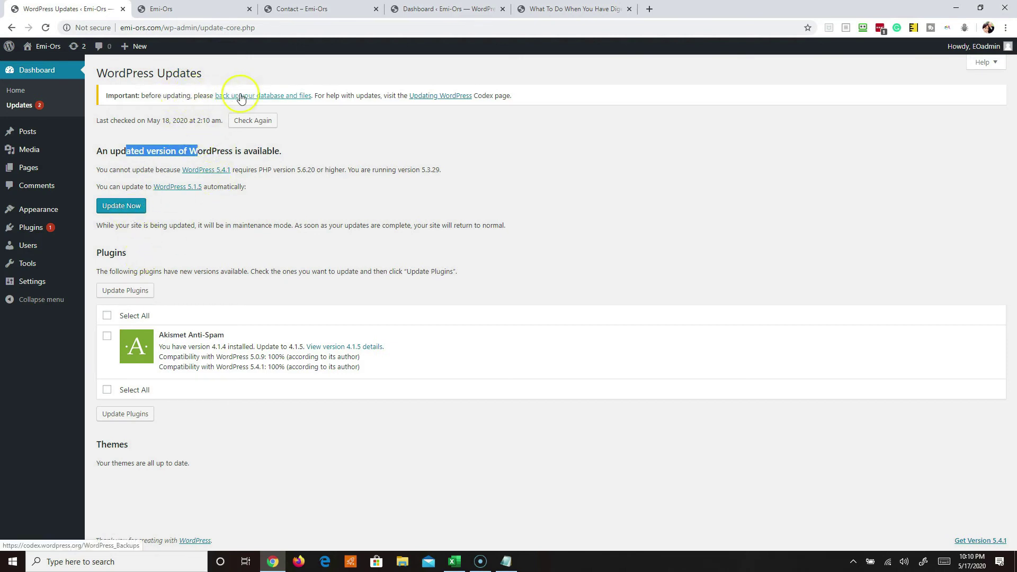
pyautogui.moveTo(347, 95); pyautogui.dragTo(361, 96)
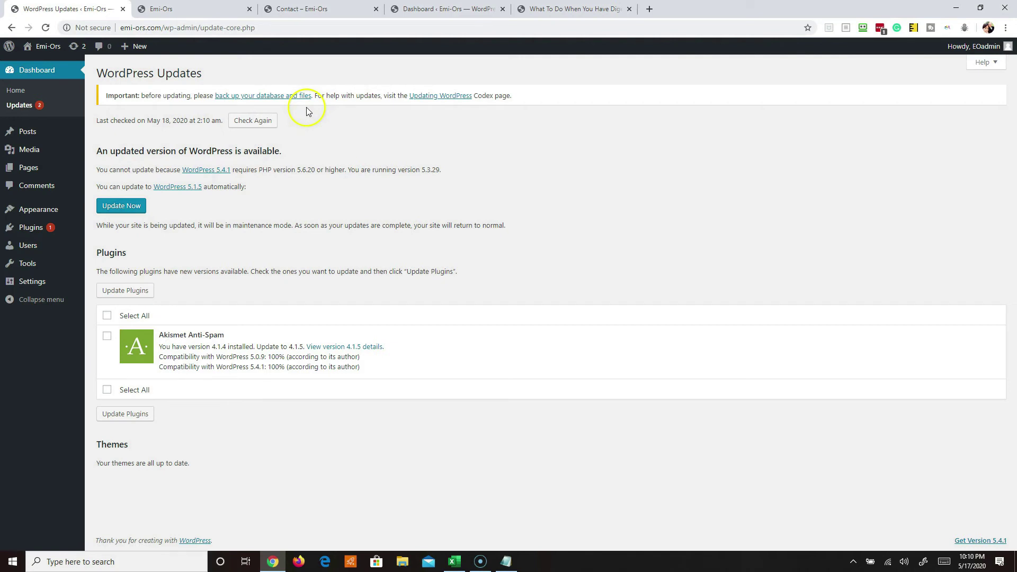
pyautogui.click(280, 97)
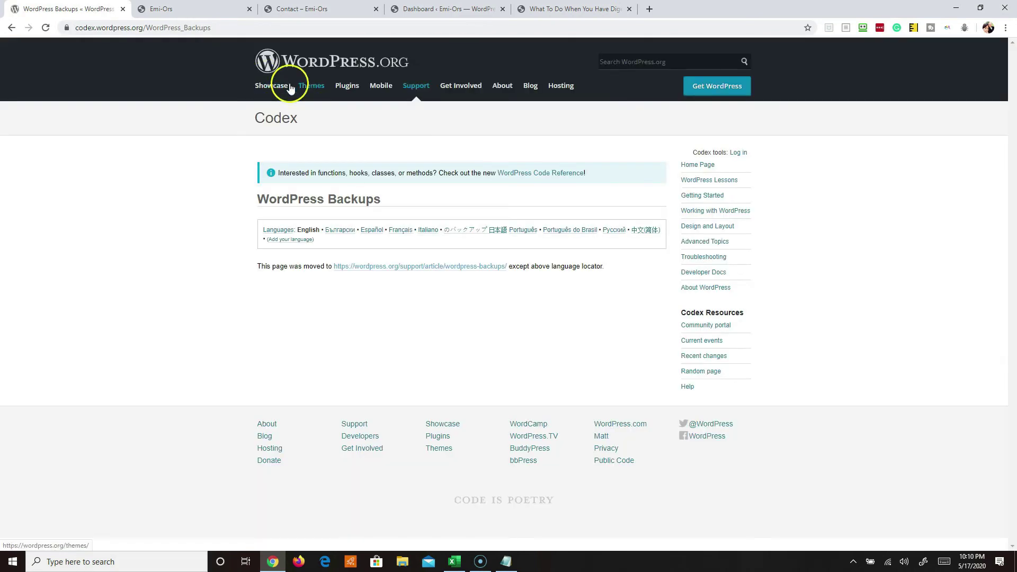
pyautogui.click(11, 27)
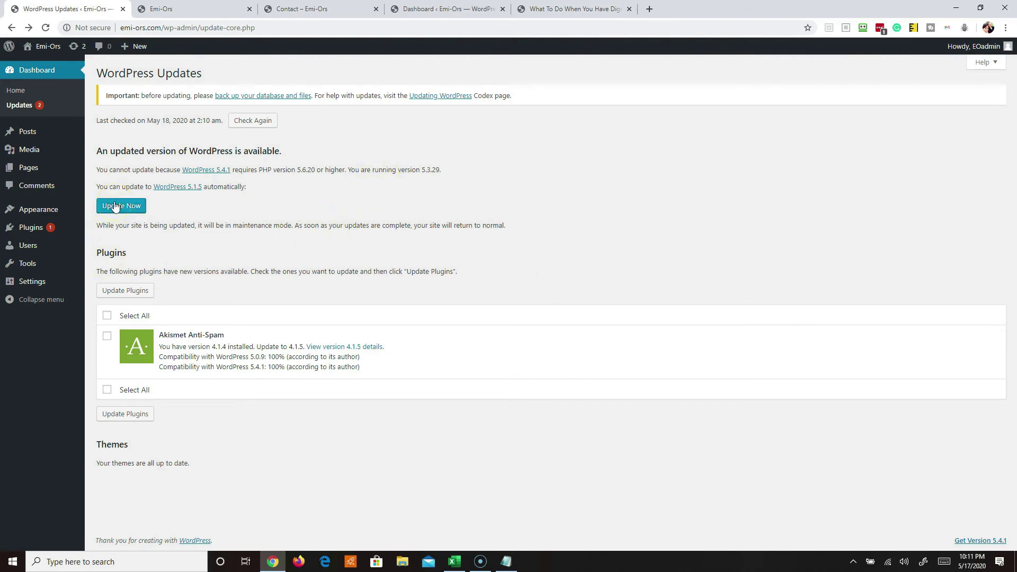
# Step: Search the plugin directory for "backup database"
pyautogui.click(27, 231)
pyautogui.click(166, 109)
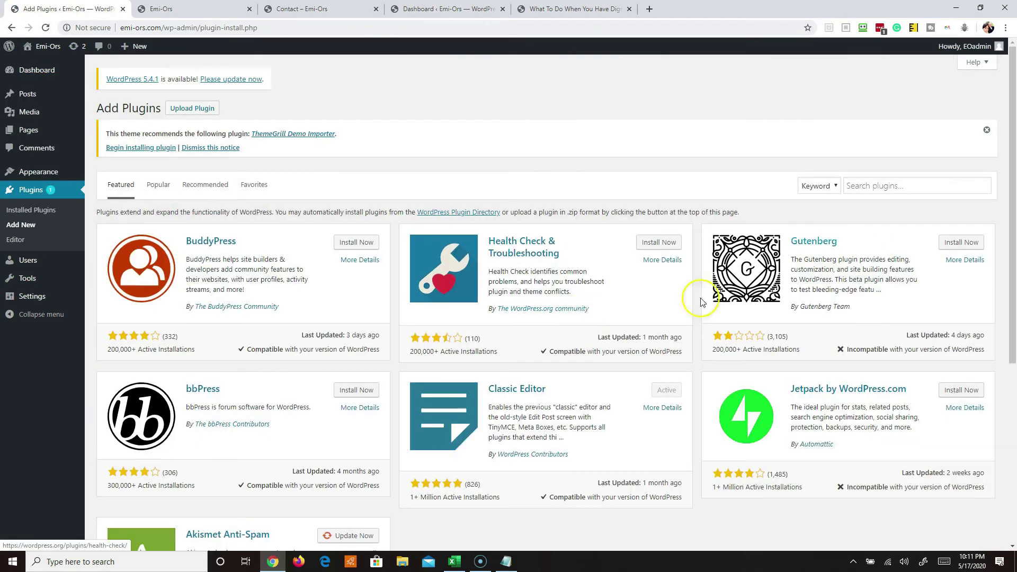
pyautogui.click(870, 187)
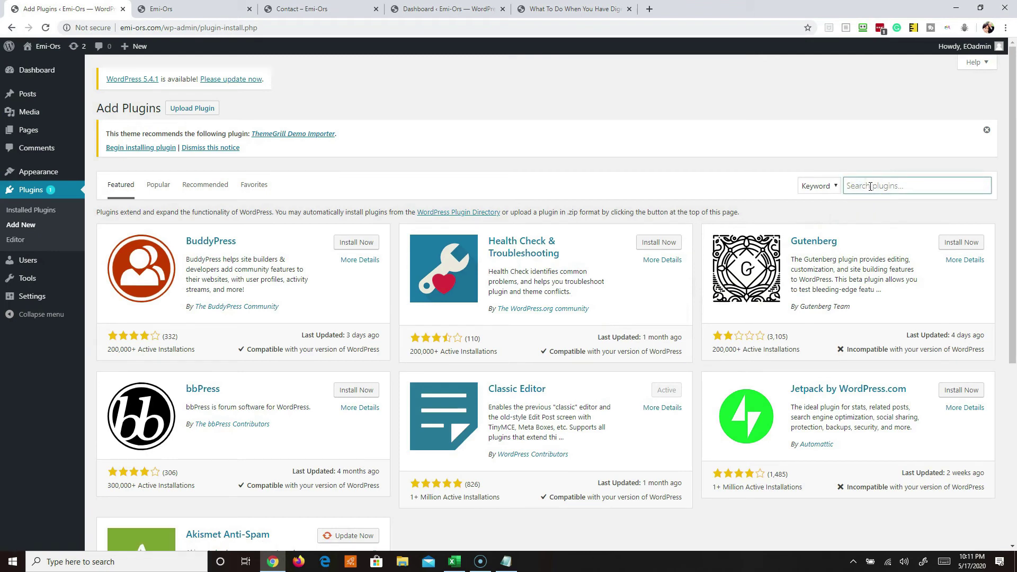
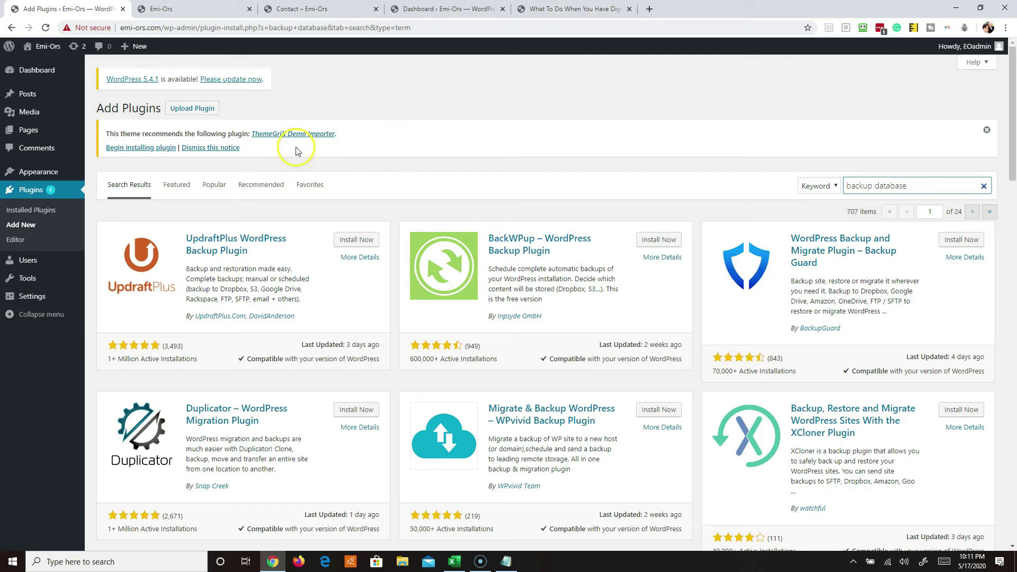
# Step: Deactivate the Classic Editor plugin and start a new post in a separate browser tab
pyautogui.click(24, 192)
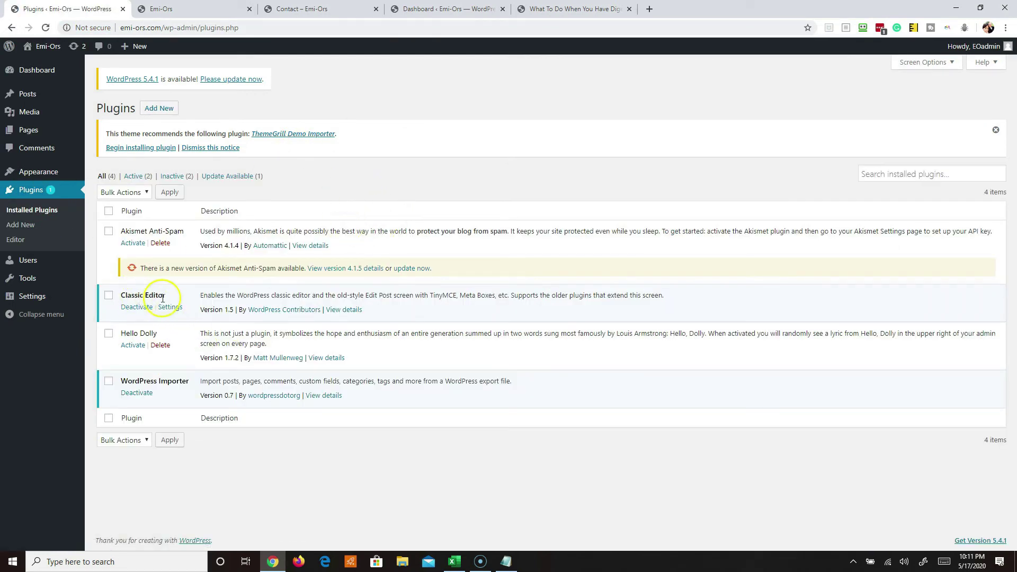
pyautogui.click(136, 311)
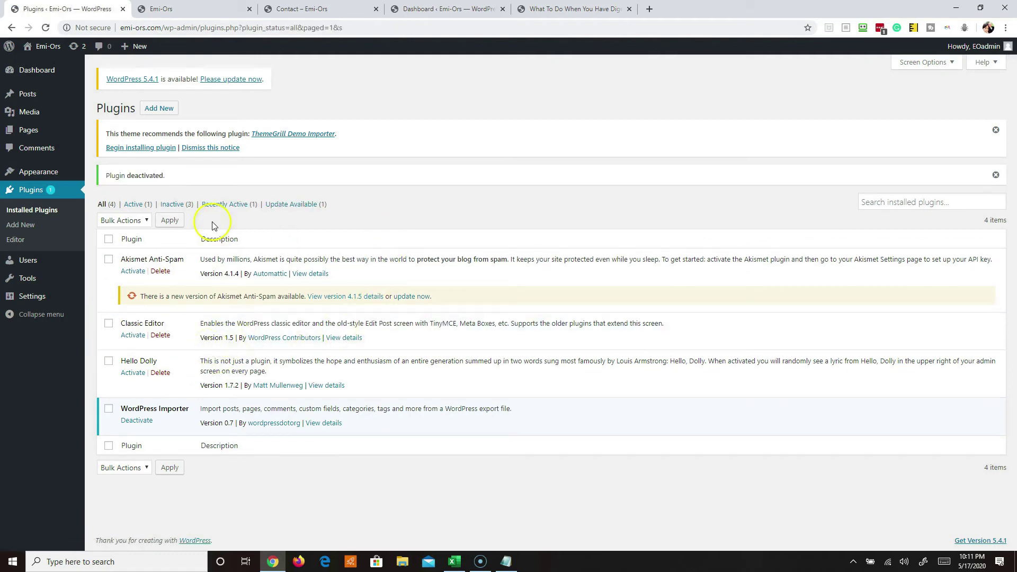
pyautogui.moveTo(37, 115)
pyautogui.keyDown('ctrl'); pyautogui.keyDown('shift'); pyautogui.click(32, 96); pyautogui.keyUp('shift'); pyautogui.keyUp('ctrl')
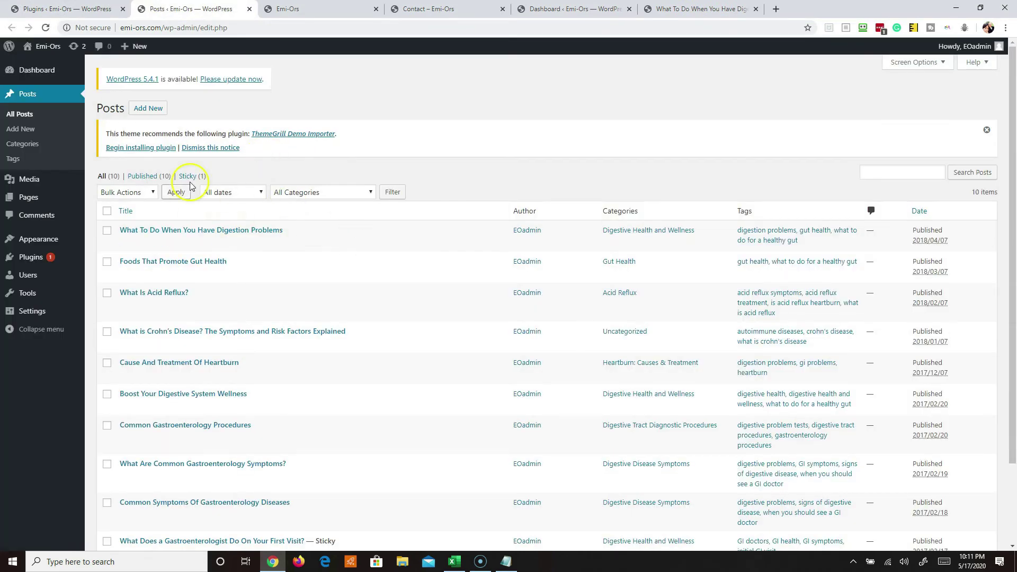
pyautogui.click(144, 108)
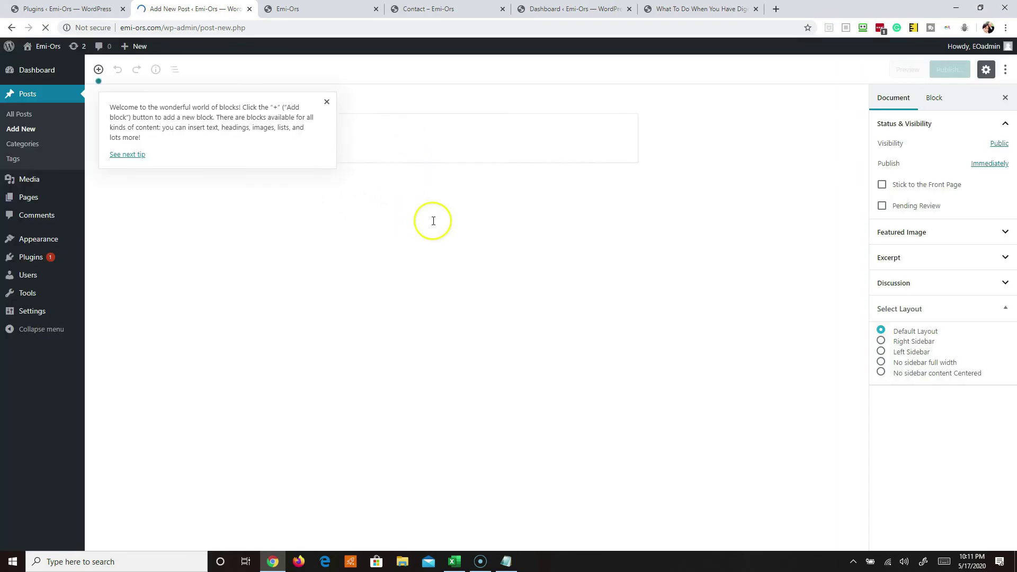
# Step: Dismiss the block editor's welcome tip and insert a Paragraph block beneath the post title
pyautogui.click(327, 103)
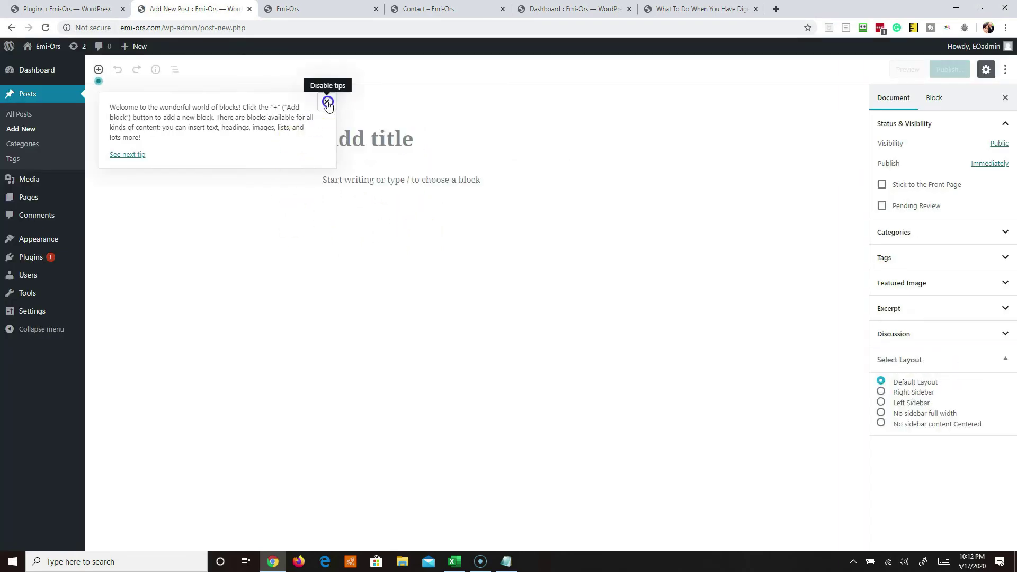
pyautogui.moveTo(177, 107); pyautogui.dragTo(233, 122)
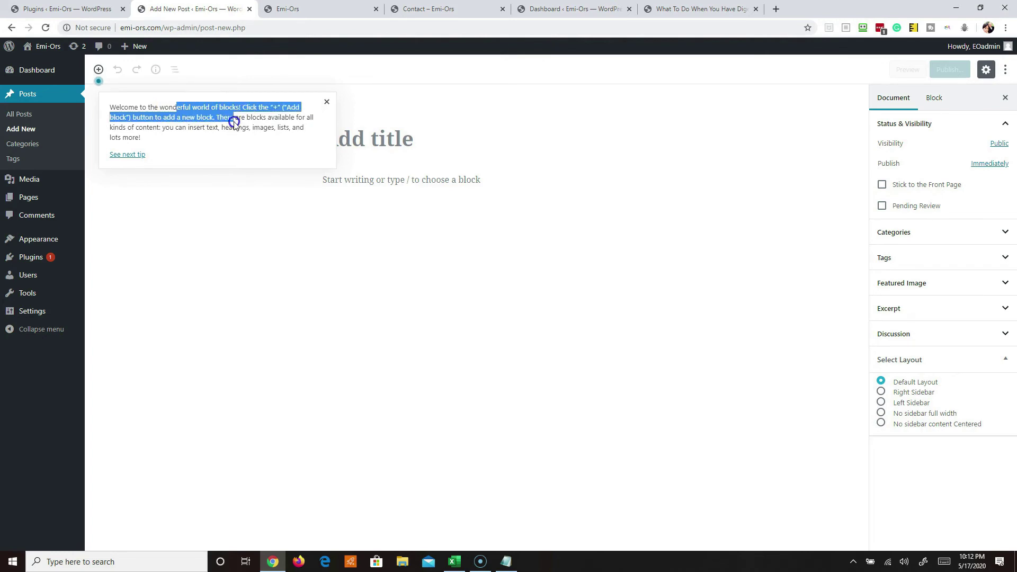
pyautogui.click(327, 101)
pyautogui.click(345, 138)
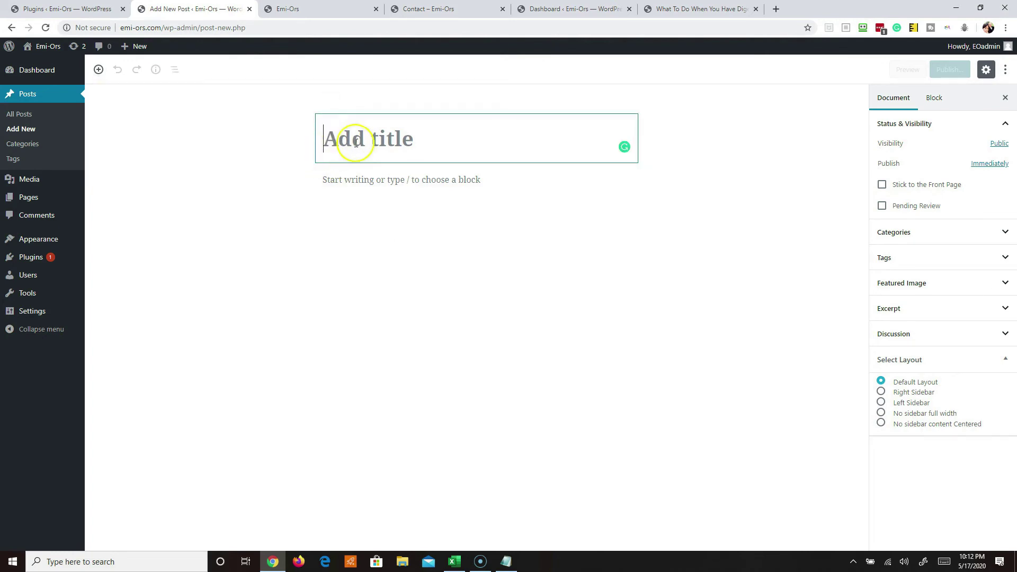
pyautogui.click(332, 180)
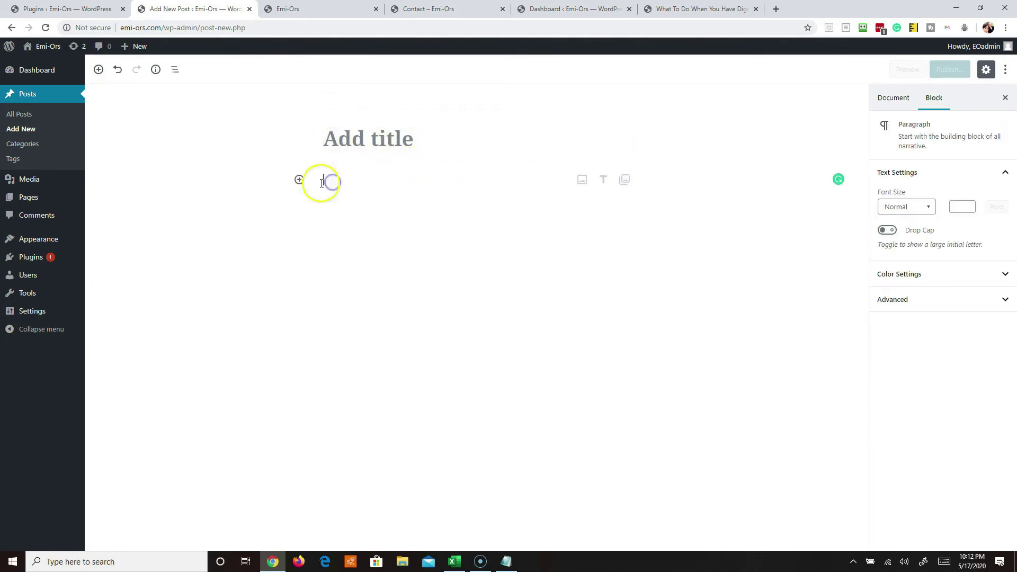
pyautogui.click(298, 180)
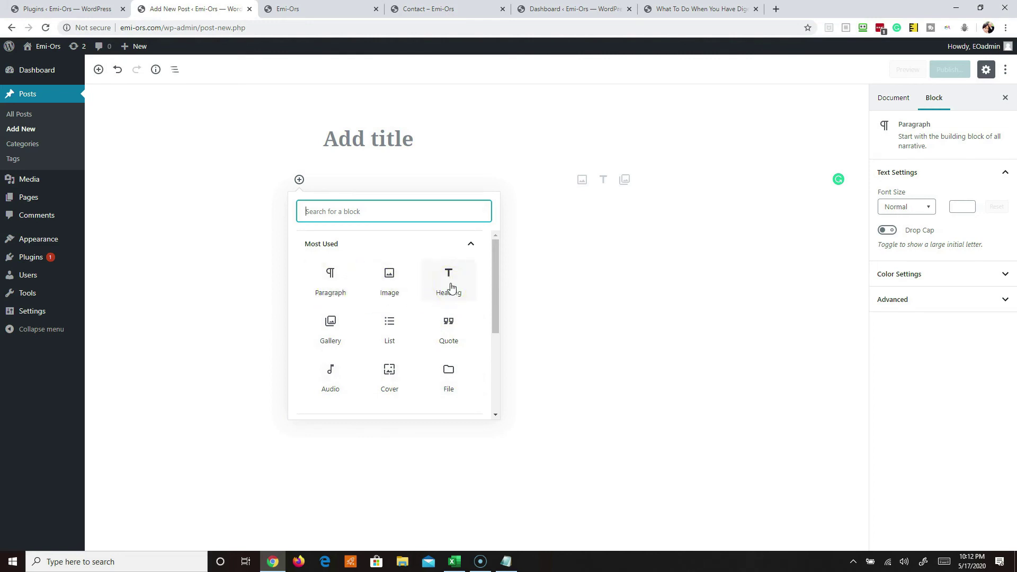
pyautogui.click(335, 284)
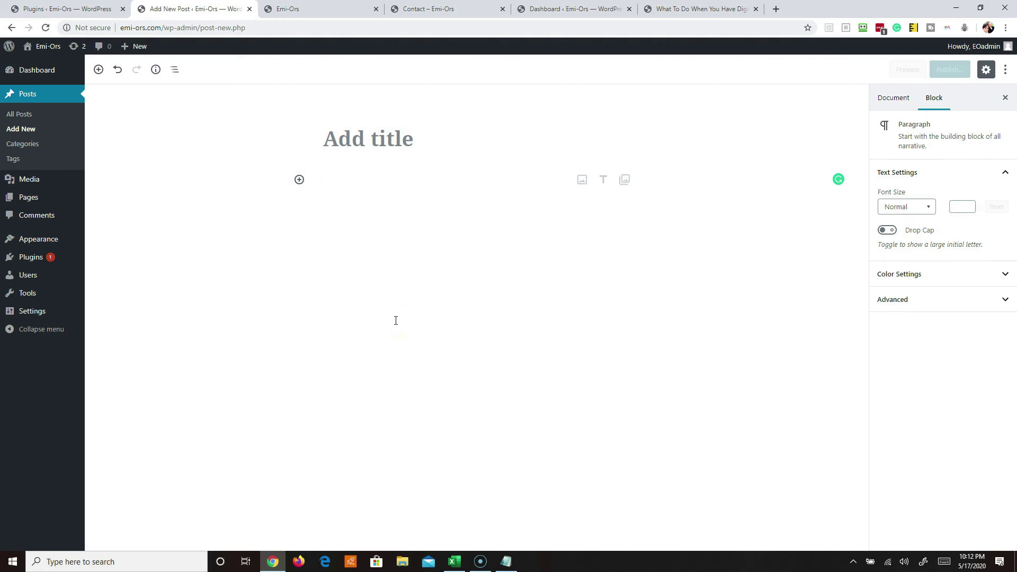
# Step: Write "write more text here" as the second paragraph, and "I start my bulleted list", "Point 1" and "Point 2" as lines of a third
pyautogui.write('write more text here')
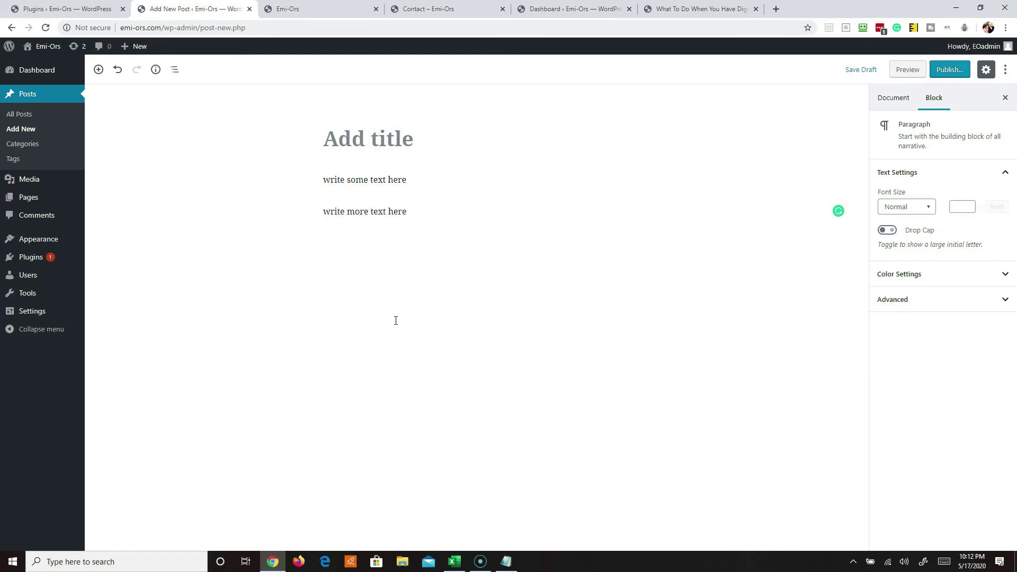
pyautogui.click(379, 312)
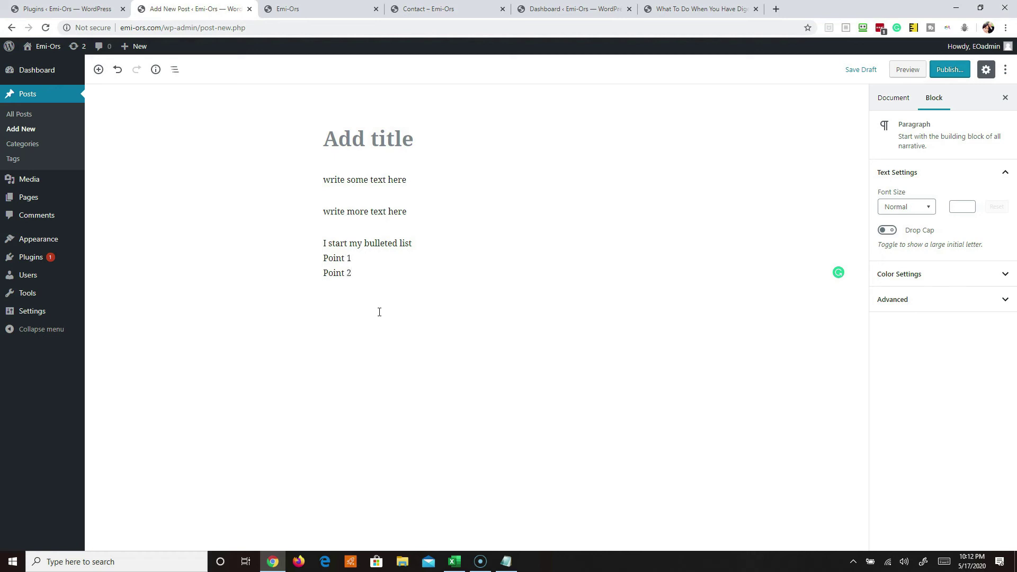
# Step: Transform the three-line paragraph starting with "I start my bulleted list" into a List block
pyautogui.click(370, 249)
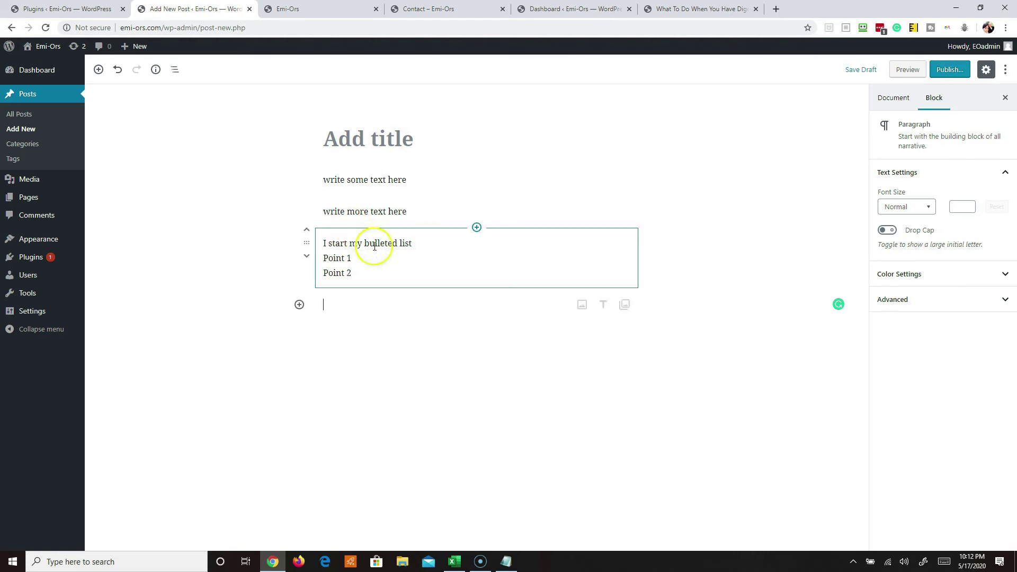
pyautogui.click(369, 267)
pyautogui.moveTo(371, 271); pyautogui.dragTo(323, 246)
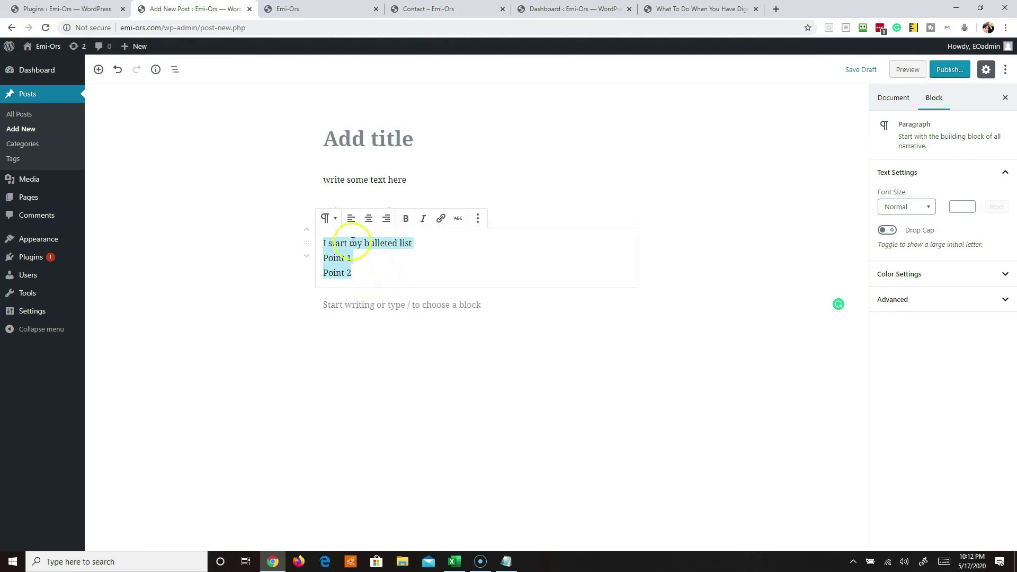
pyautogui.click(329, 218)
pyautogui.click(408, 279)
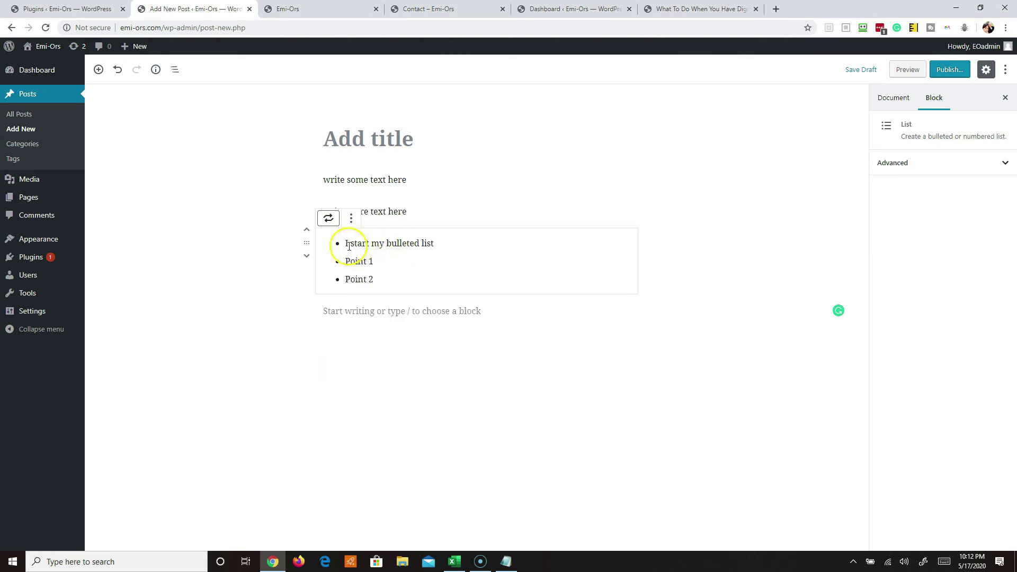
# Step: Convert the bulleted list into separate Paragraph blocks, one for each line
pyautogui.click(345, 243)
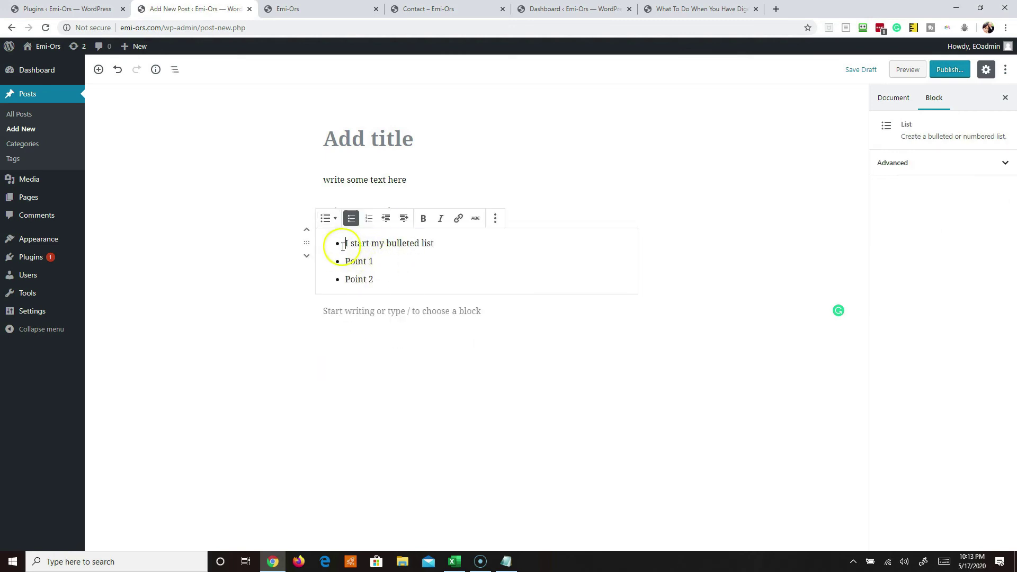
pyautogui.moveTo(431, 243); pyautogui.dragTo(325, 240)
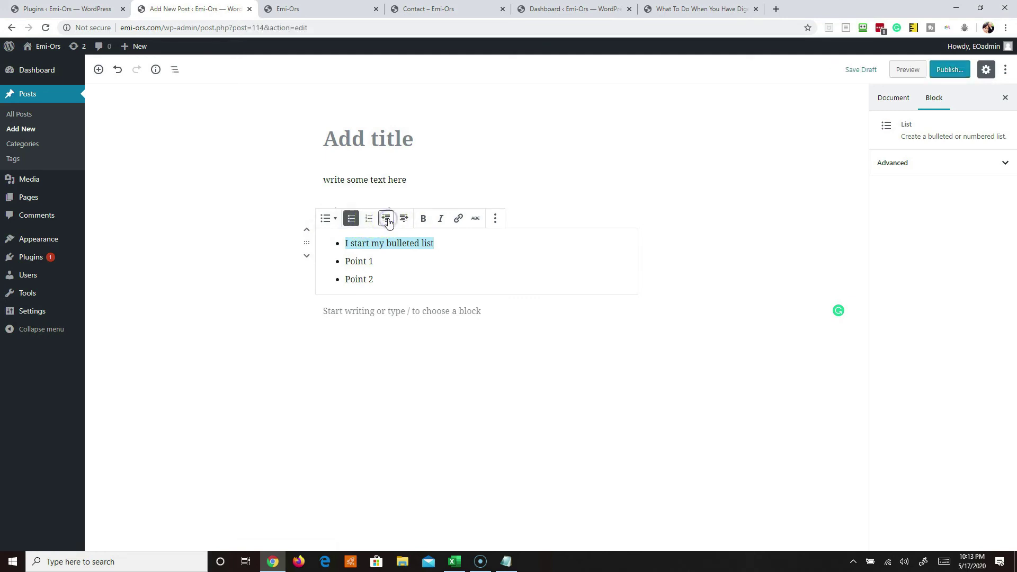
pyautogui.click(328, 221)
pyautogui.click(350, 281)
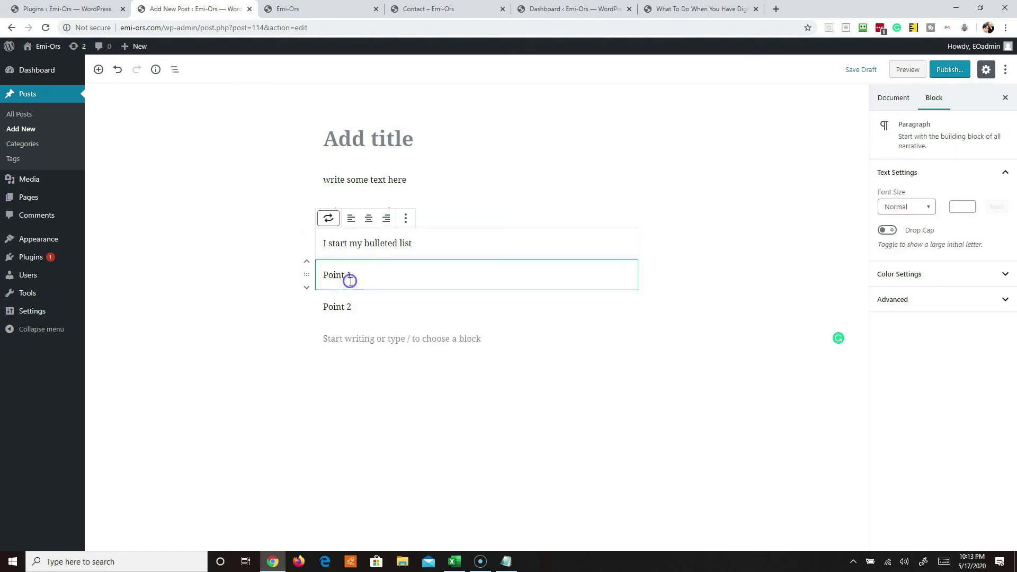
# Step: Combine the "Point 1" and "Point 2" paragraphs into a bulleted List block beneath the introductory line
pyautogui.click(369, 306)
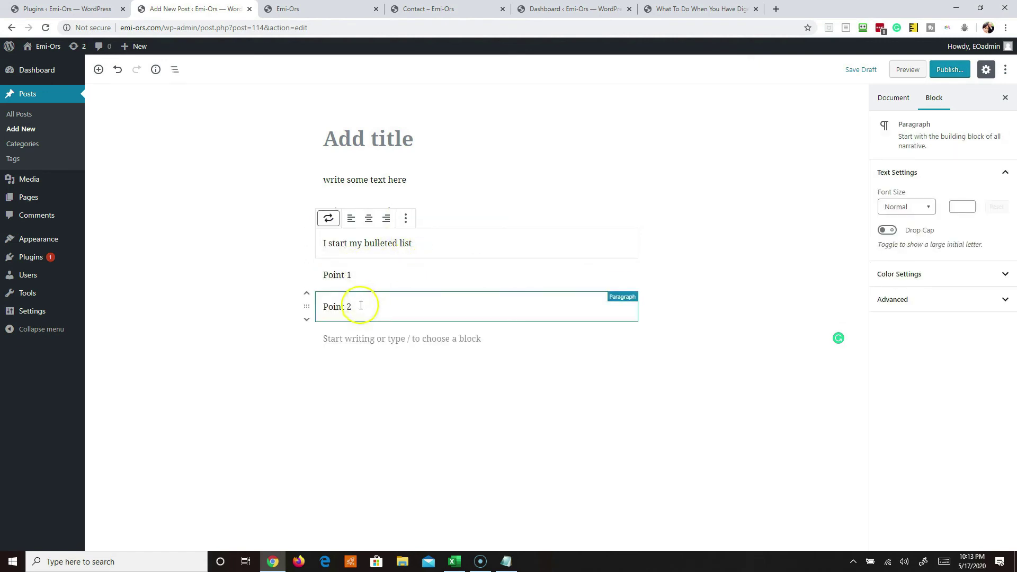
pyautogui.moveTo(351, 285); pyautogui.dragTo(350, 286)
pyautogui.click(333, 260)
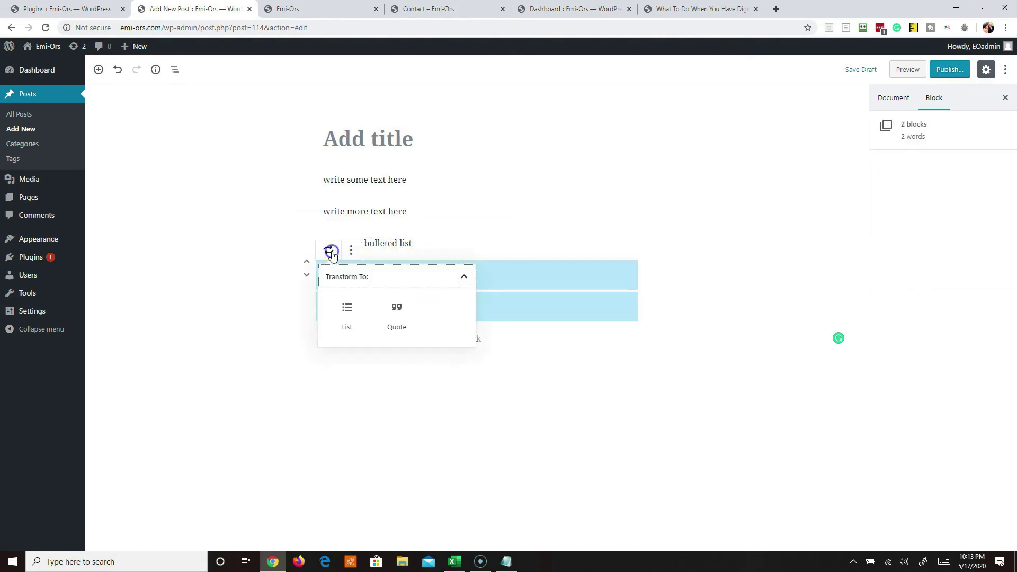
pyautogui.click(345, 305)
pyautogui.click(490, 321)
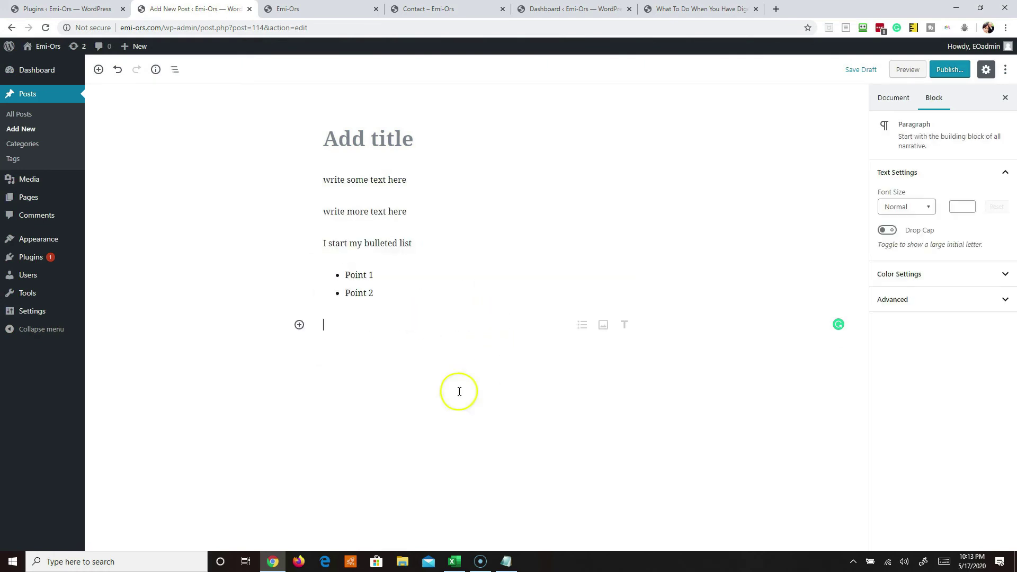
# Step: Transform the first paragraph, "write some text here", into an H2 Heading block
pyautogui.moveTo(413, 243); pyautogui.dragTo(342, 239)
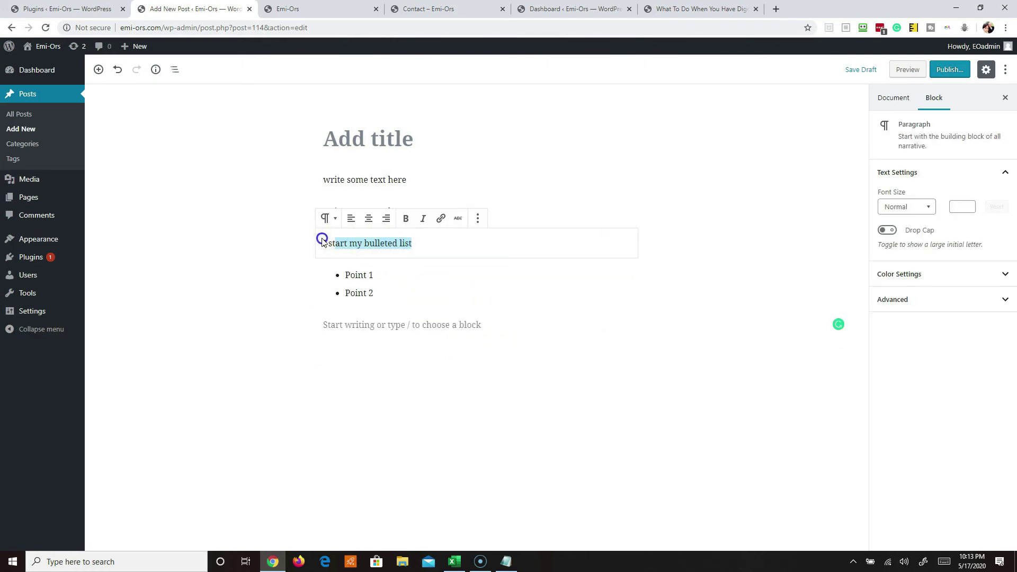
pyautogui.click(365, 246)
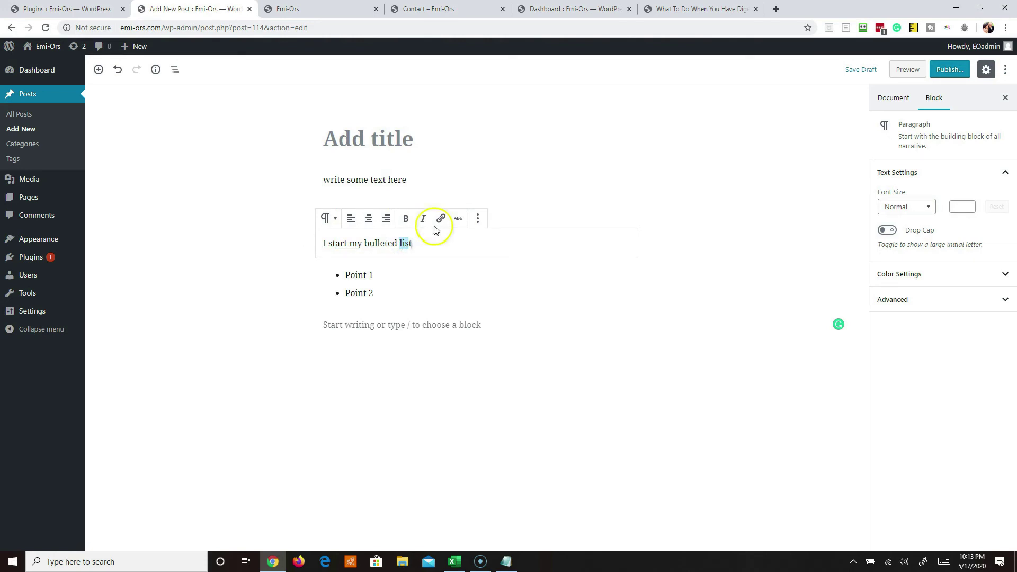
pyautogui.moveTo(420, 181); pyautogui.dragTo(306, 182)
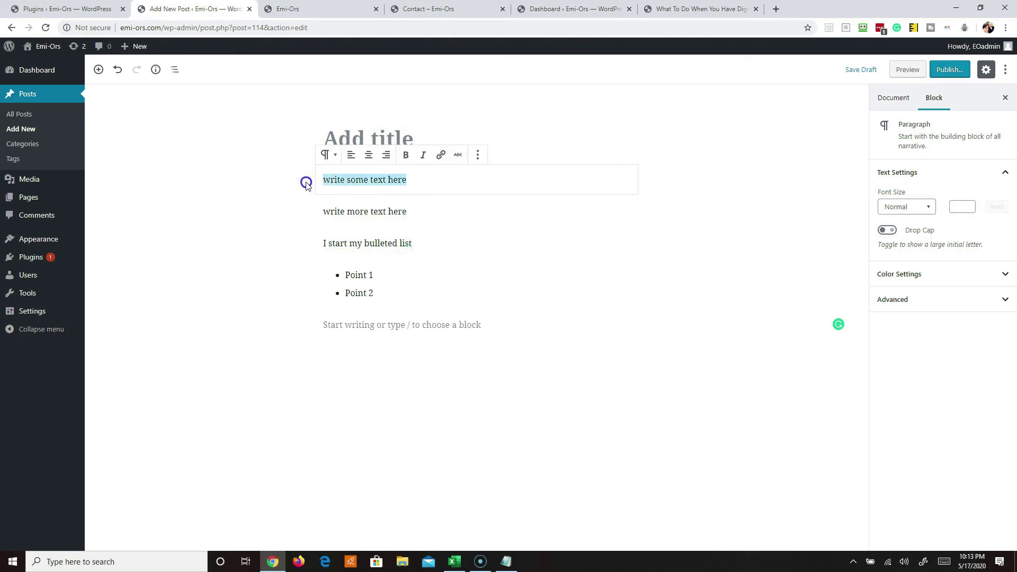
pyautogui.click(329, 153)
pyautogui.click(402, 220)
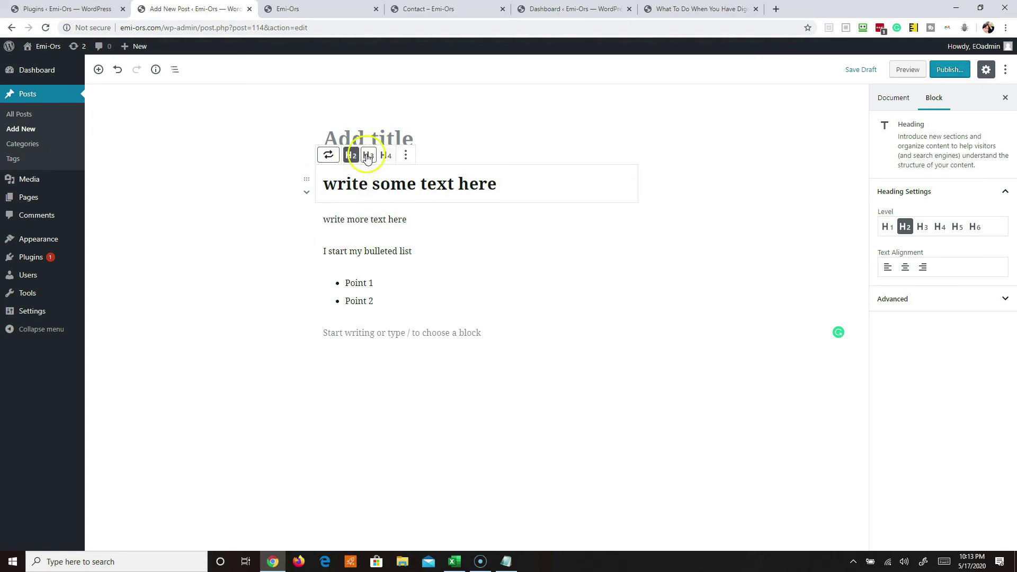
# Step: Transform the "write more text here" paragraph into a Heading block and set its level to H3
pyautogui.click(386, 219)
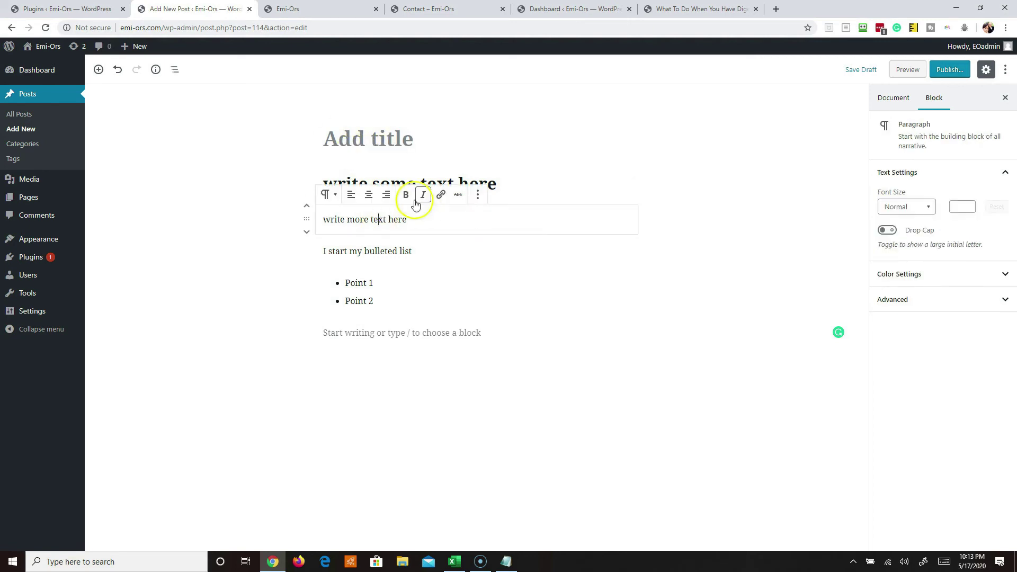
pyautogui.click(330, 197)
pyautogui.click(396, 258)
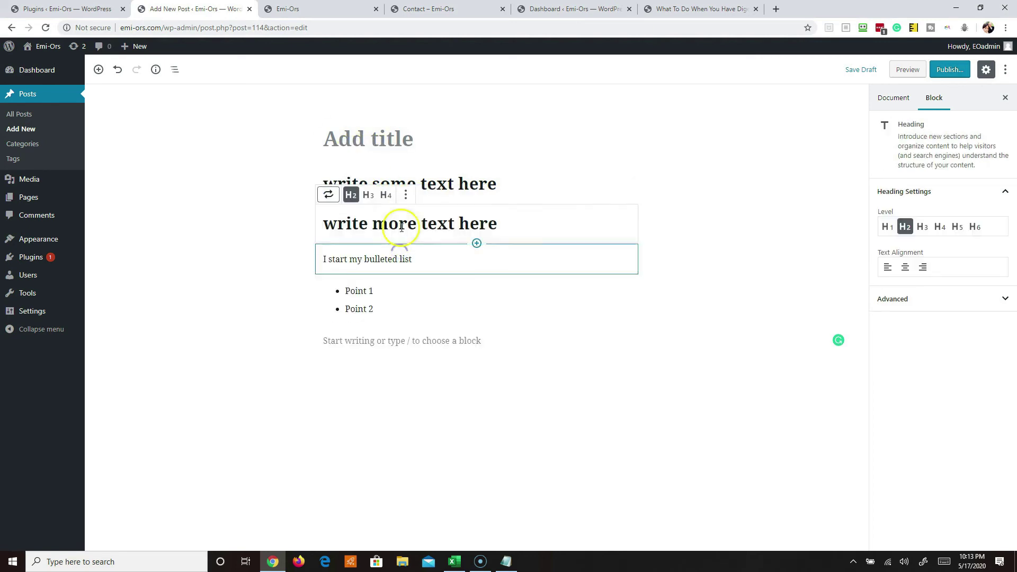
pyautogui.click(372, 194)
pyautogui.click(454, 286)
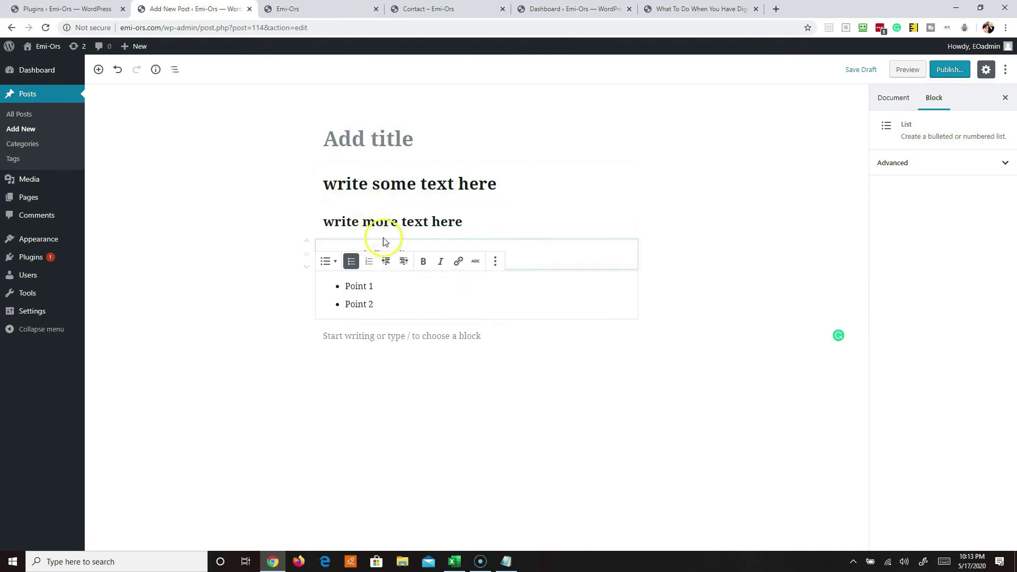
# Step: Add the line "some really cool quote" below the list and transform it into a Quote block
pyautogui.click(371, 336)
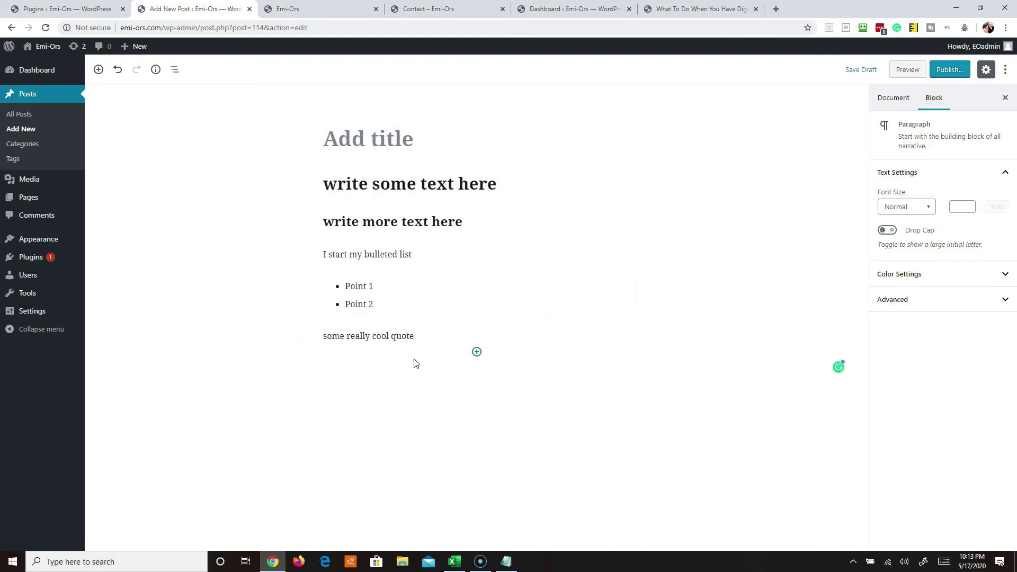
pyautogui.click(376, 335)
pyautogui.click(328, 311)
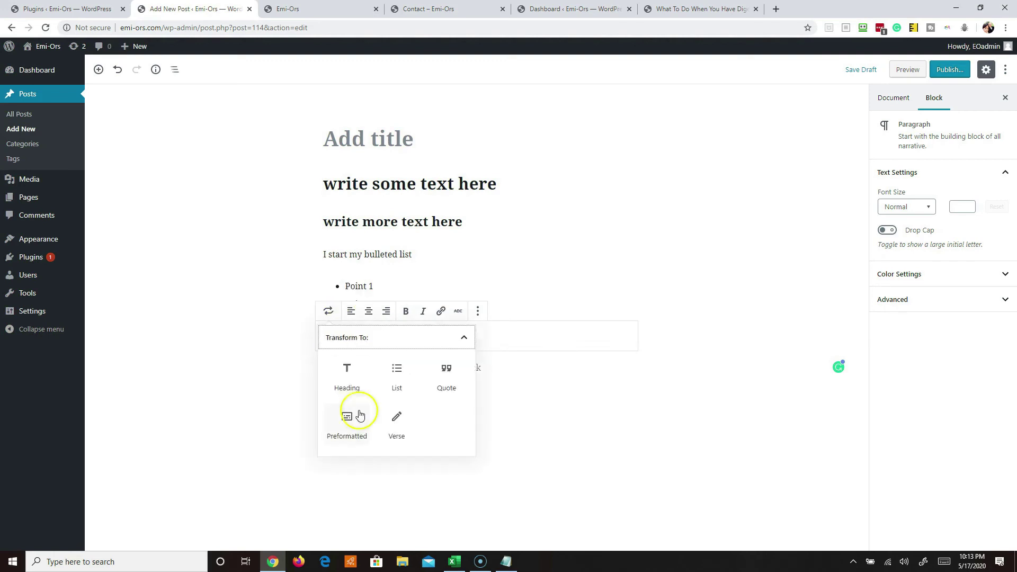
pyautogui.click(441, 374)
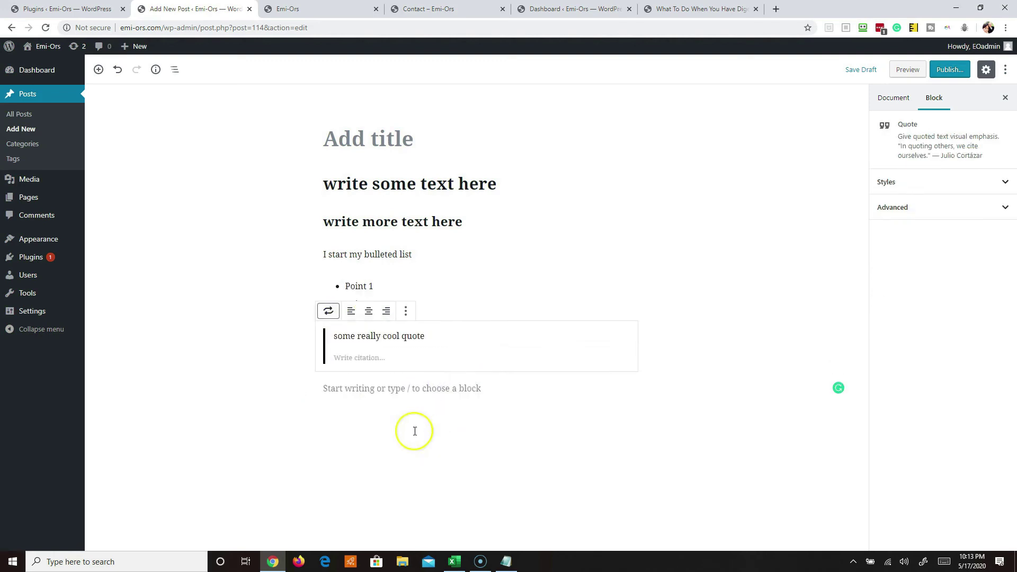
pyautogui.click(397, 391)
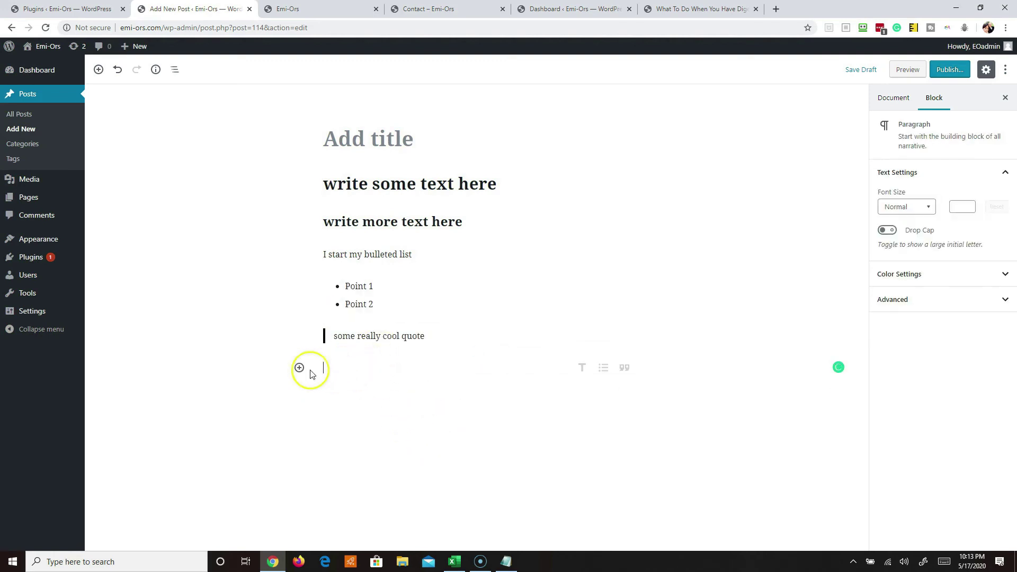
# Step: Check the block types the list can be transformed into and switch the List block to HTML editing
pyautogui.click(362, 284)
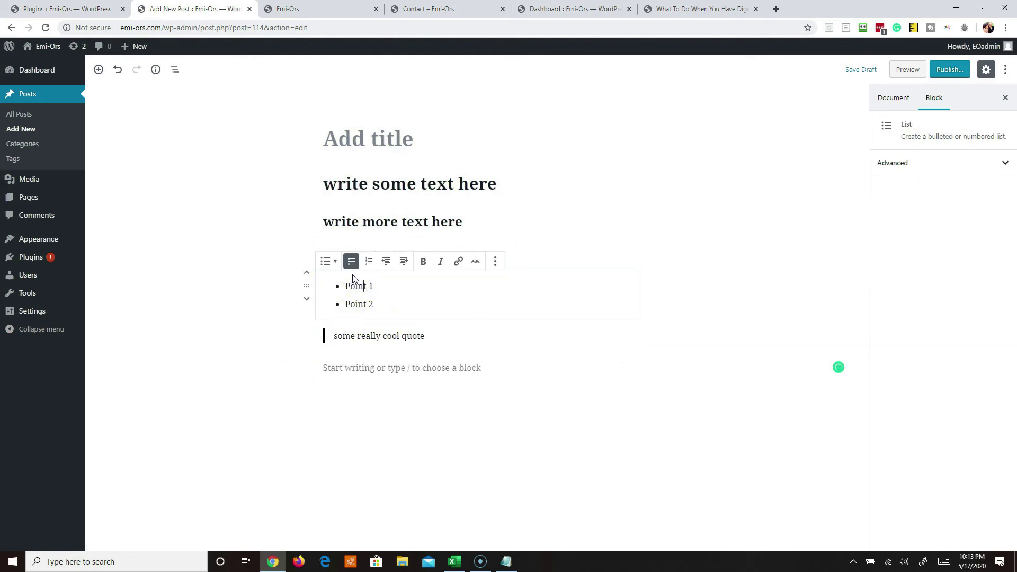
pyautogui.click(330, 261)
pyautogui.click(449, 293)
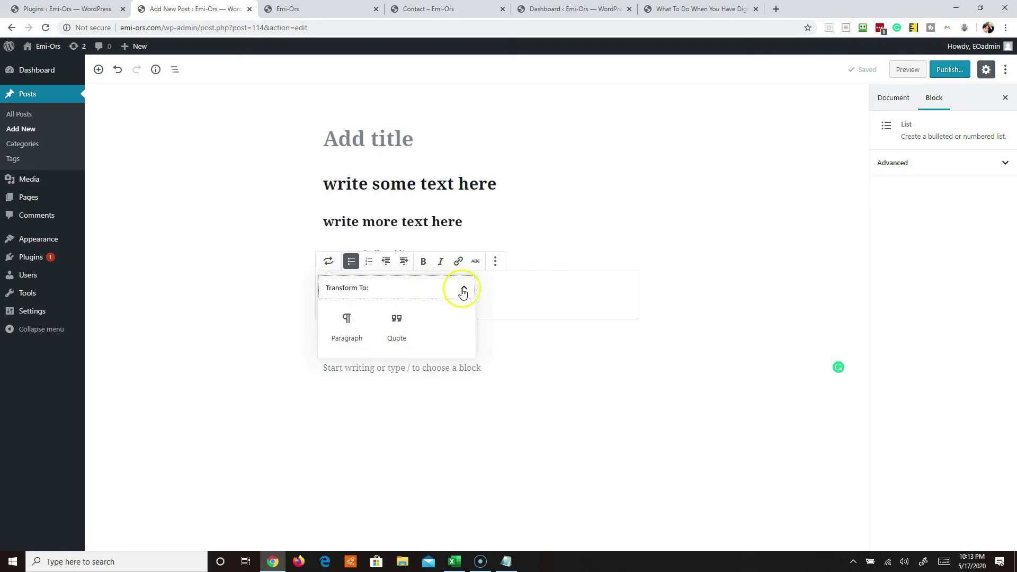
pyautogui.click(495, 262)
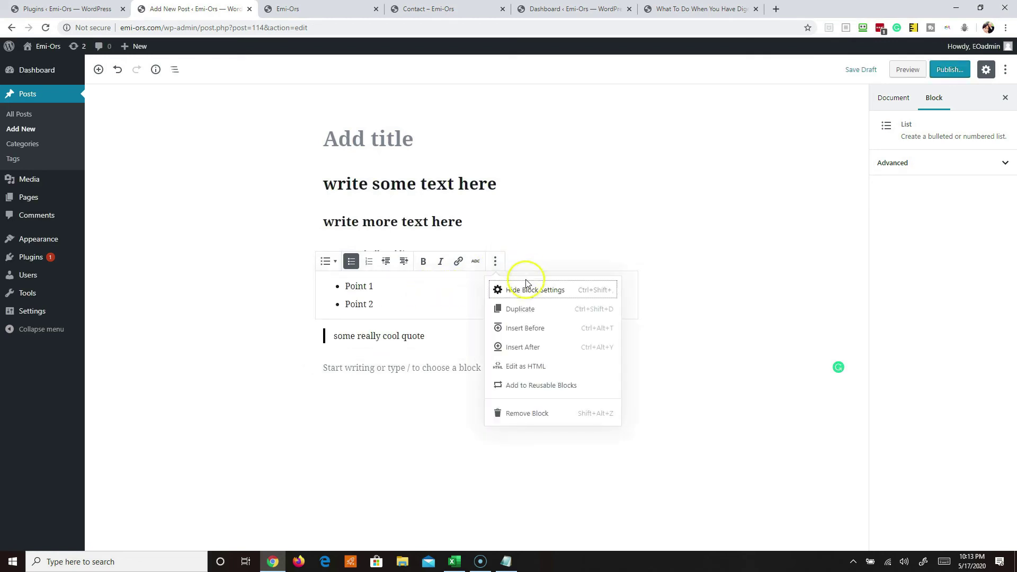
pyautogui.click(525, 366)
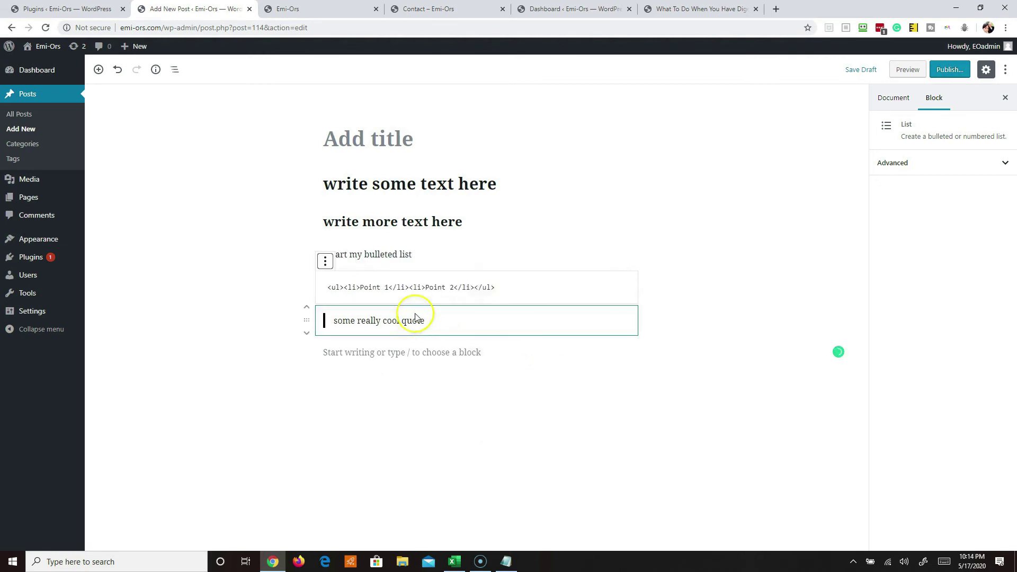
# Step: Change the list's opening and closing HTML tags to <ol> and </ol>
pyautogui.moveTo(505, 289); pyautogui.dragTo(486, 280)
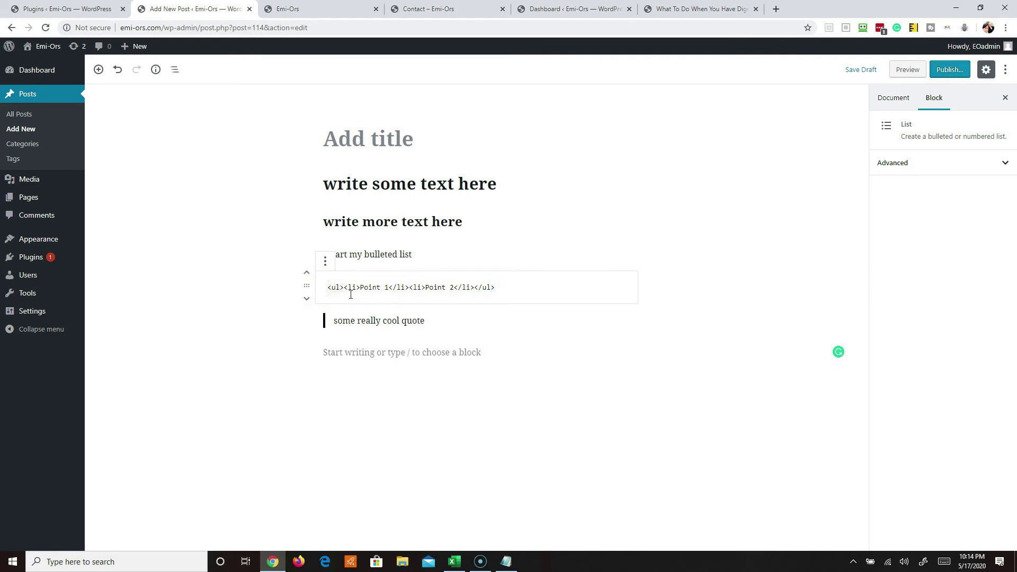
pyautogui.press('BackSpace')
pyautogui.write('o')
pyautogui.write('o')
pyautogui.press('Return')
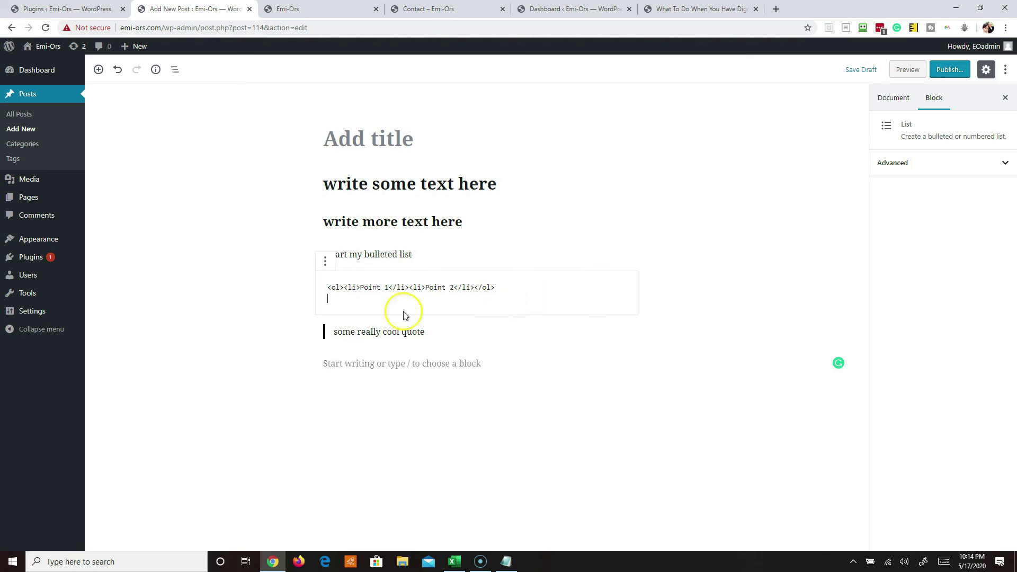
# Step: Return the List block to visual editing and resolve its invalid content by converting it to blocks
pyautogui.click(328, 262)
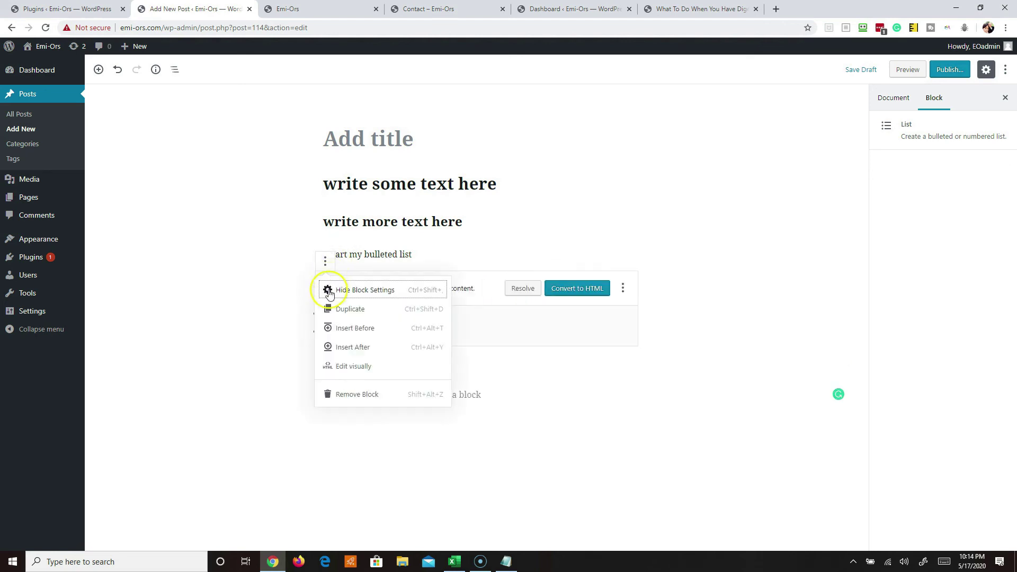
pyautogui.click(342, 366)
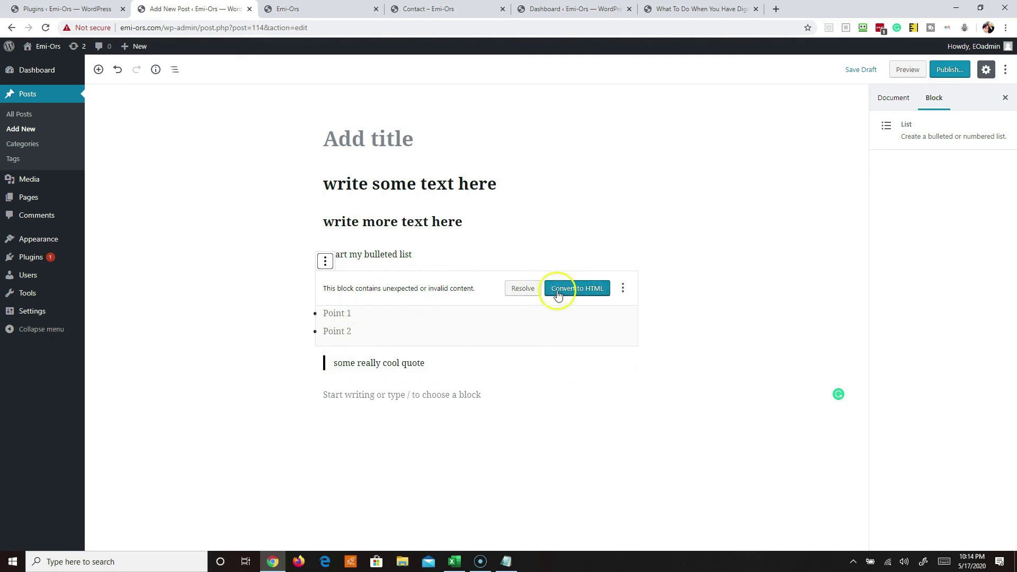
pyautogui.click(523, 288)
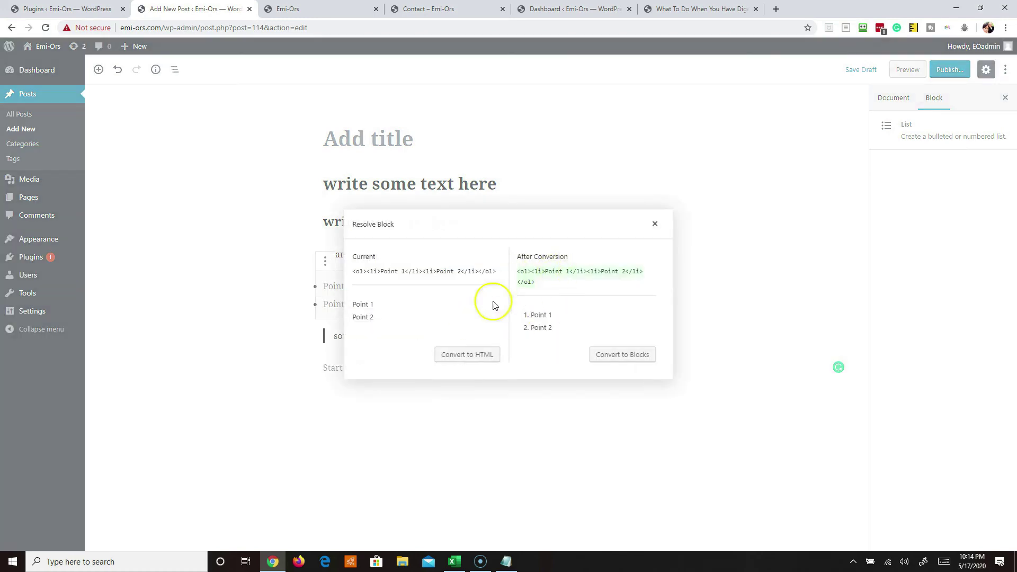
pyautogui.click(623, 355)
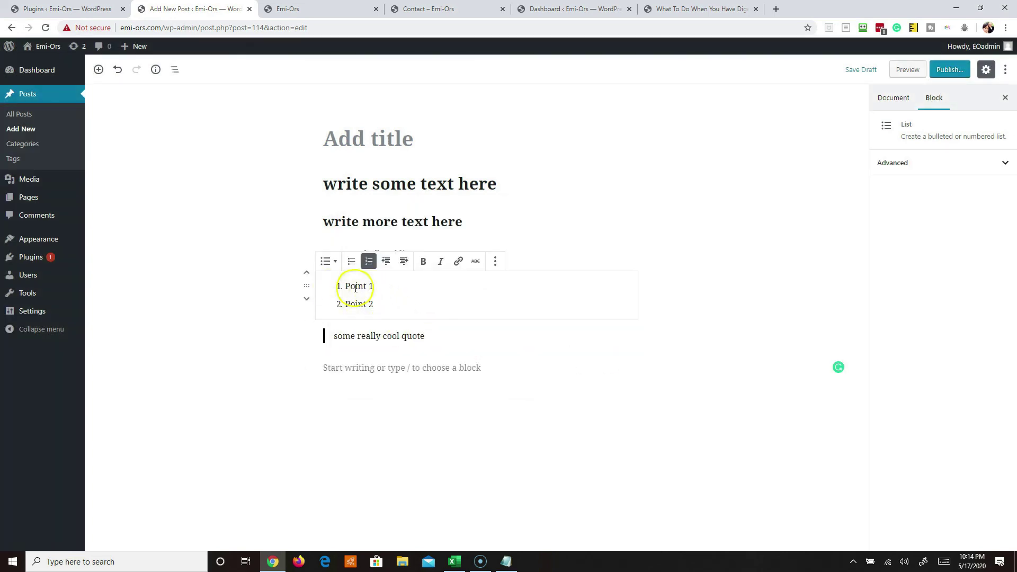
# Step: Delete the digit after "Point" in both numbered list items and expand the List block's advanced settings
pyautogui.press('BackSpace')
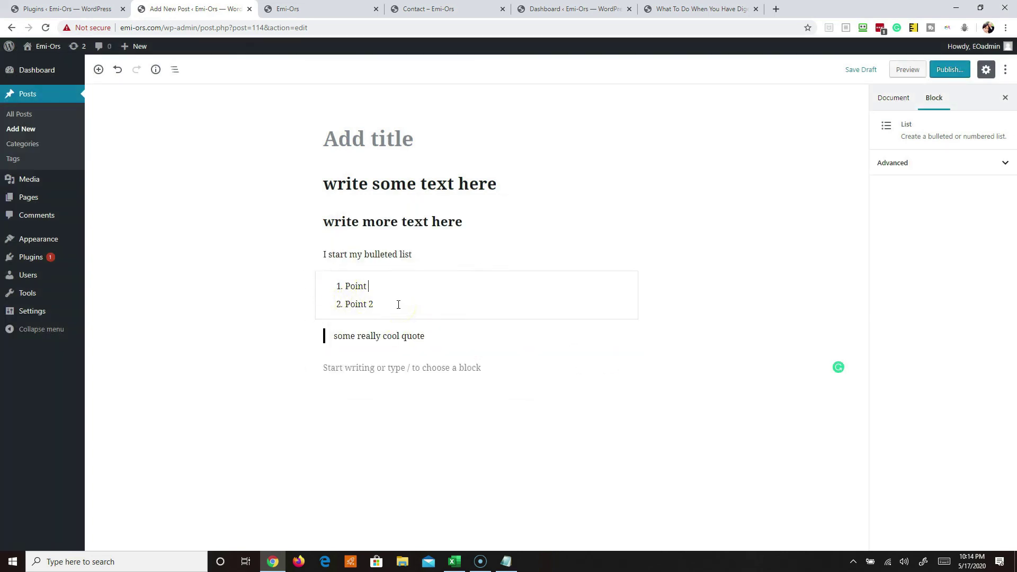
pyautogui.click(407, 304)
pyautogui.press('BackSpace')
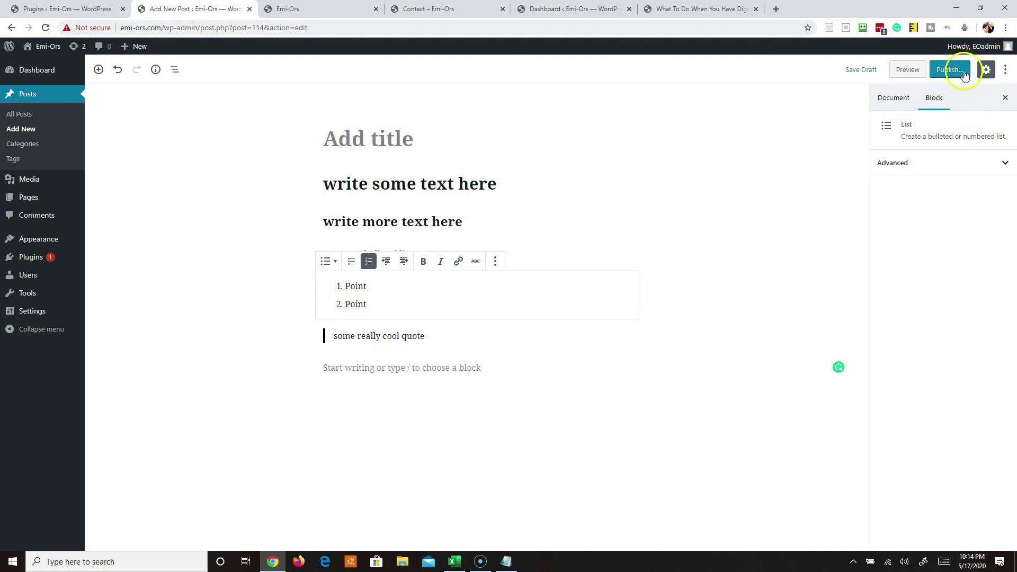
pyautogui.click(1006, 163)
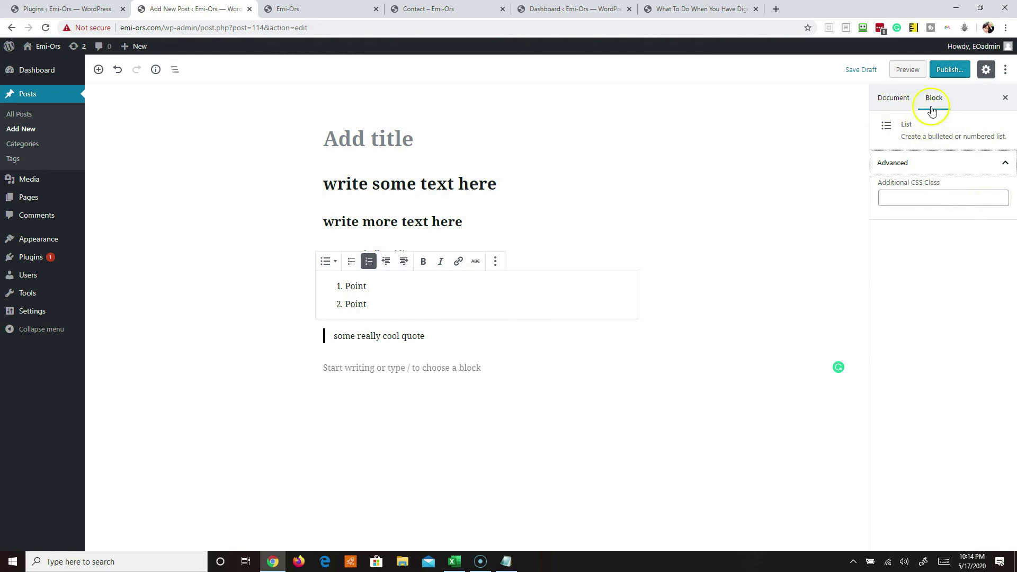
# Step: Publish the untitled post immediately after checking its publish date options, select its post address and close the publish confirmation
pyautogui.click(942, 70)
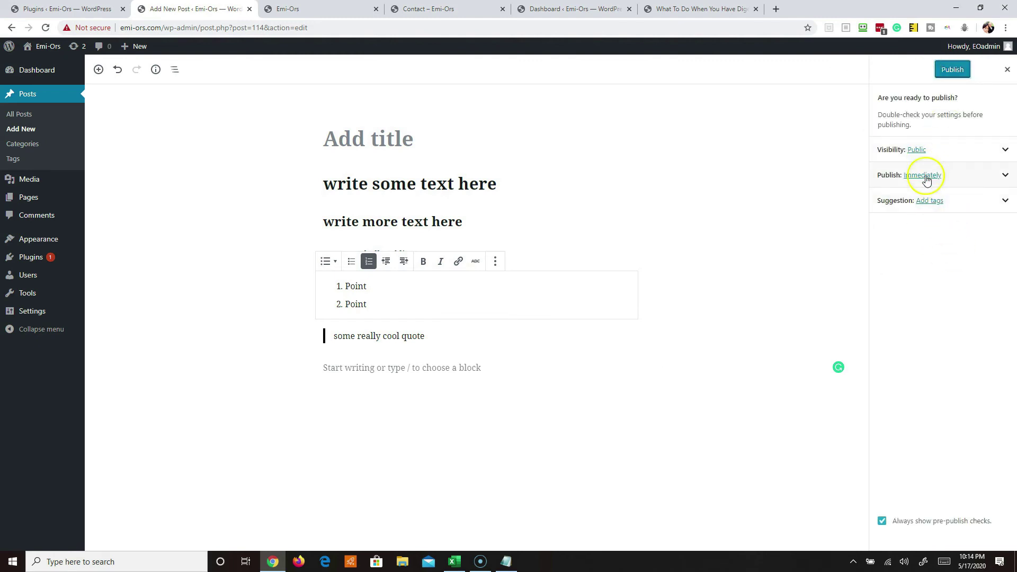
pyautogui.click(926, 177)
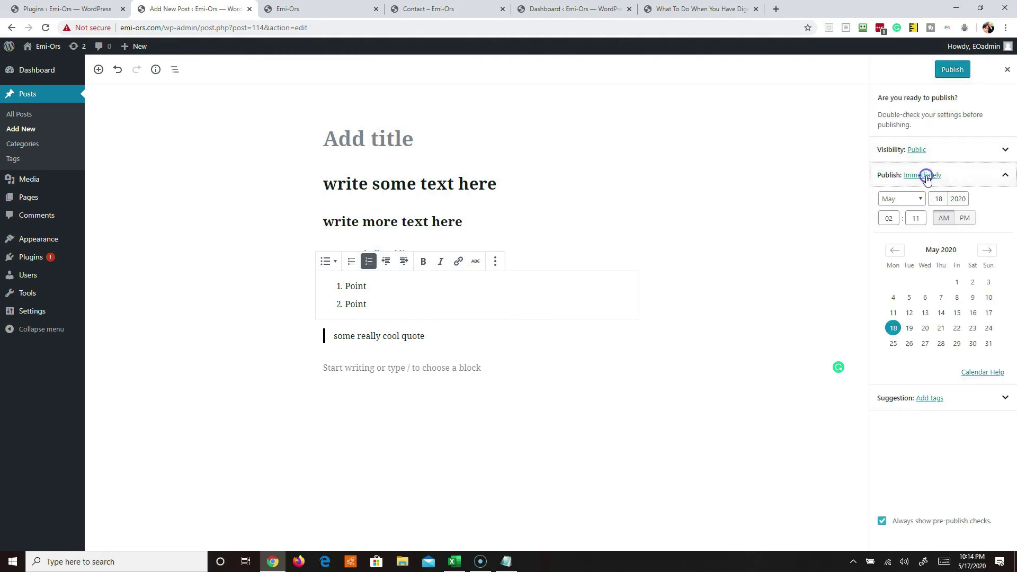
pyautogui.click(901, 177)
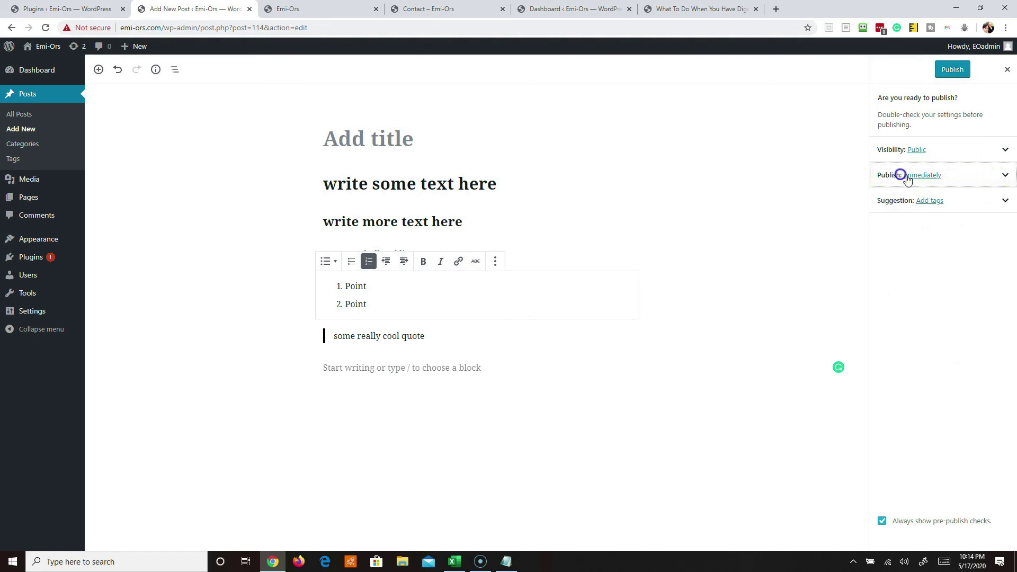
pyautogui.click(953, 70)
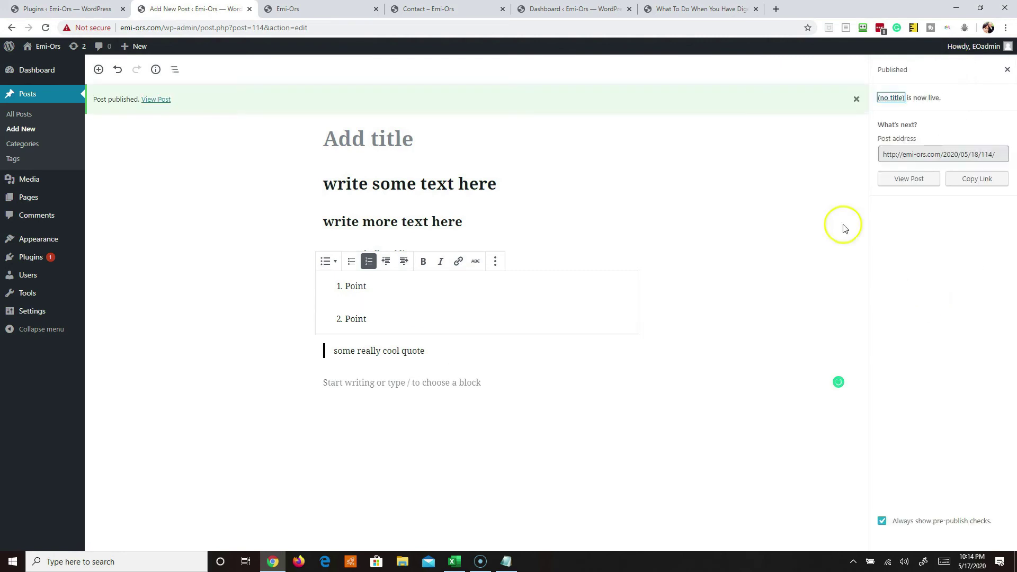
pyautogui.click(968, 155)
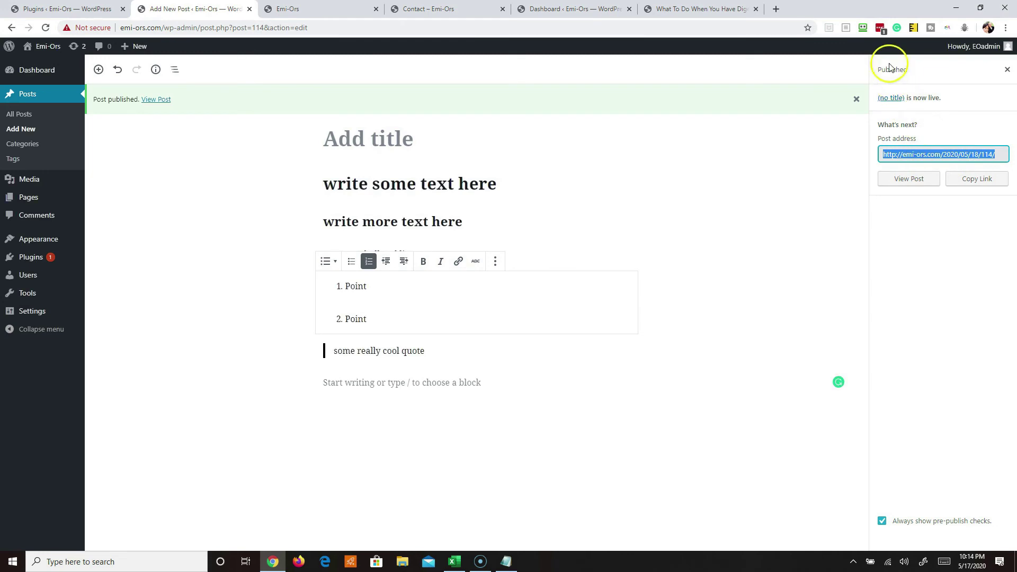
pyautogui.click(1007, 70)
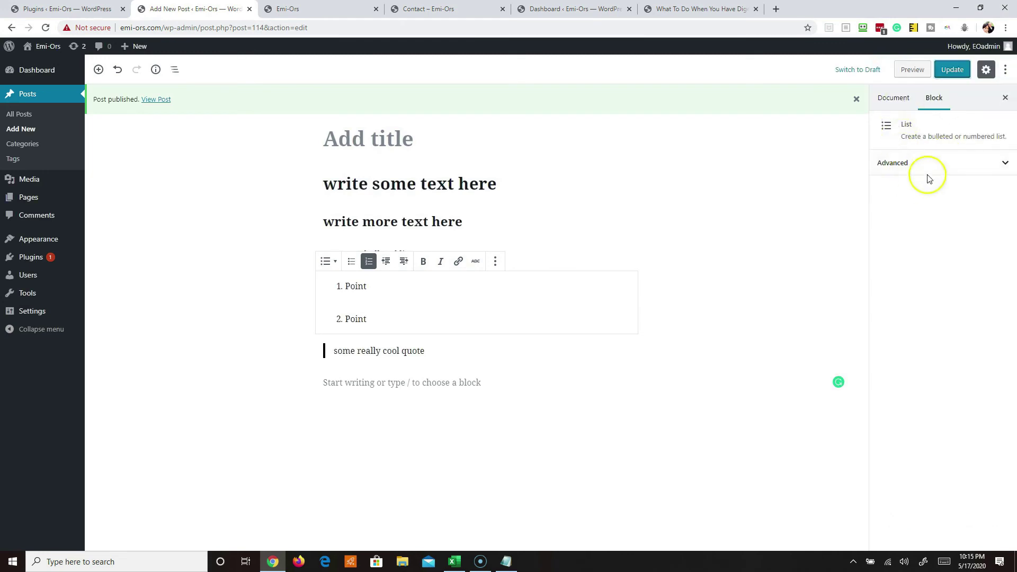
# Step: Set the post's permalink URL slug to my-new-post in the document settings and update the post
pyautogui.click(894, 100)
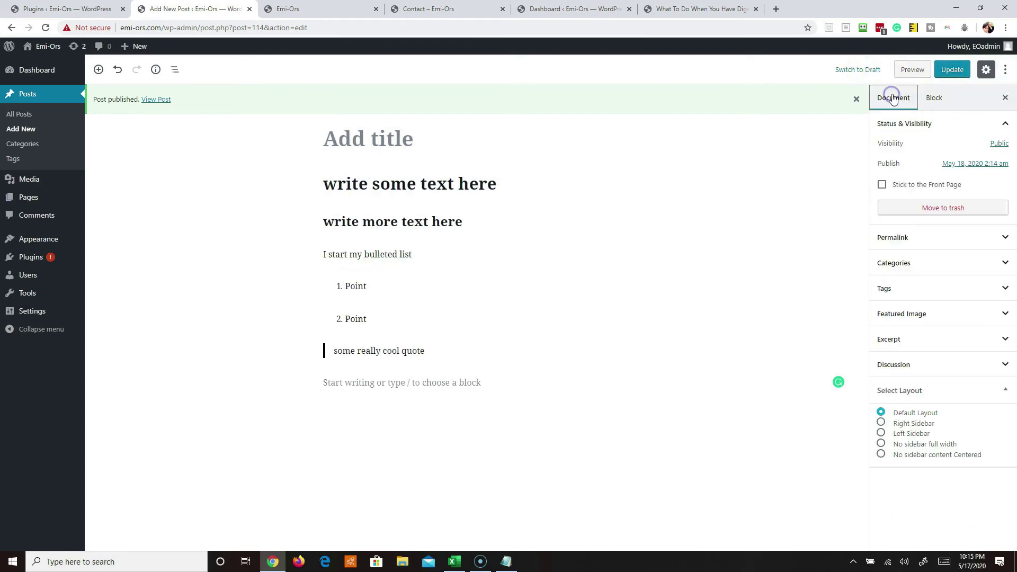
pyautogui.click(1005, 238)
pyautogui.click(877, 273)
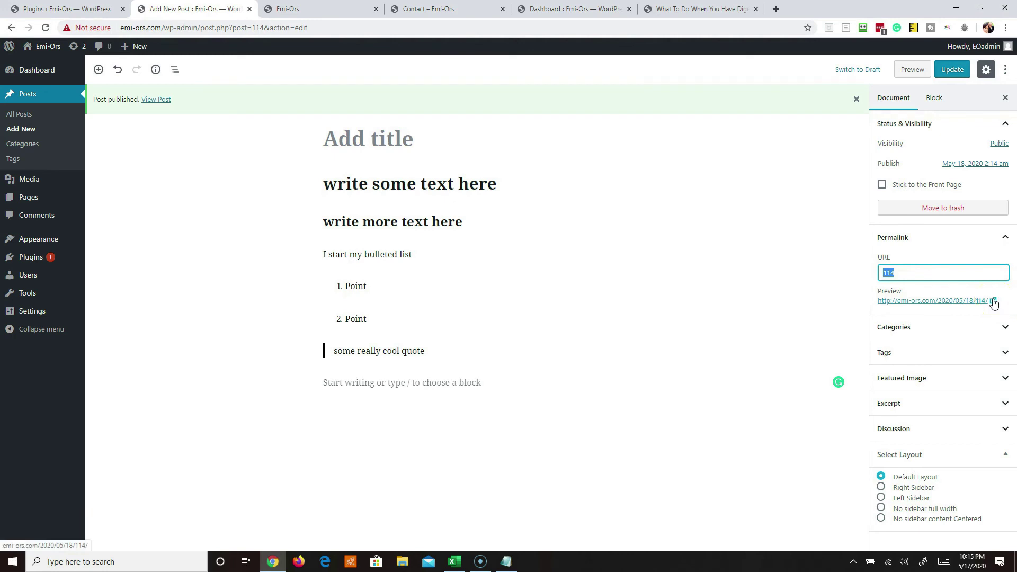
pyautogui.write('my-new-post')
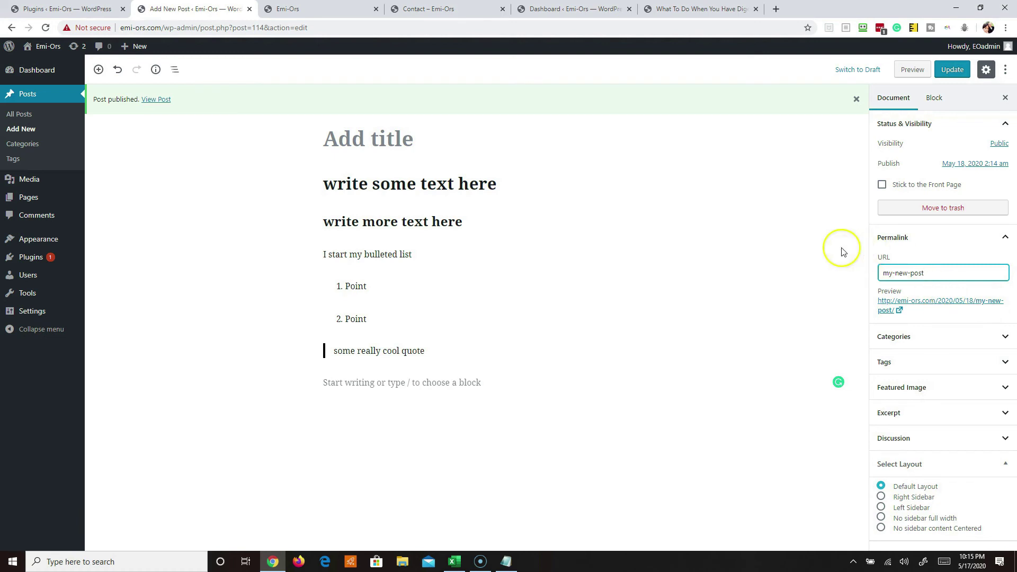
pyautogui.click(840, 249)
pyautogui.click(949, 69)
pyautogui.moveTo(931, 273); pyautogui.dragTo(912, 273)
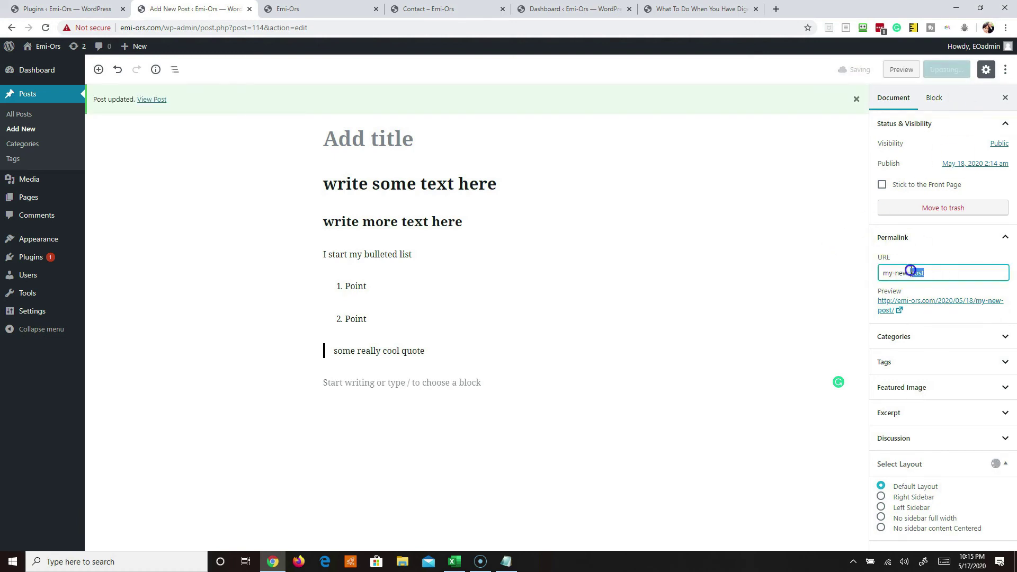
# Step: View the published post through its permalink preview, look it over and return to the post editor
pyautogui.click(947, 304)
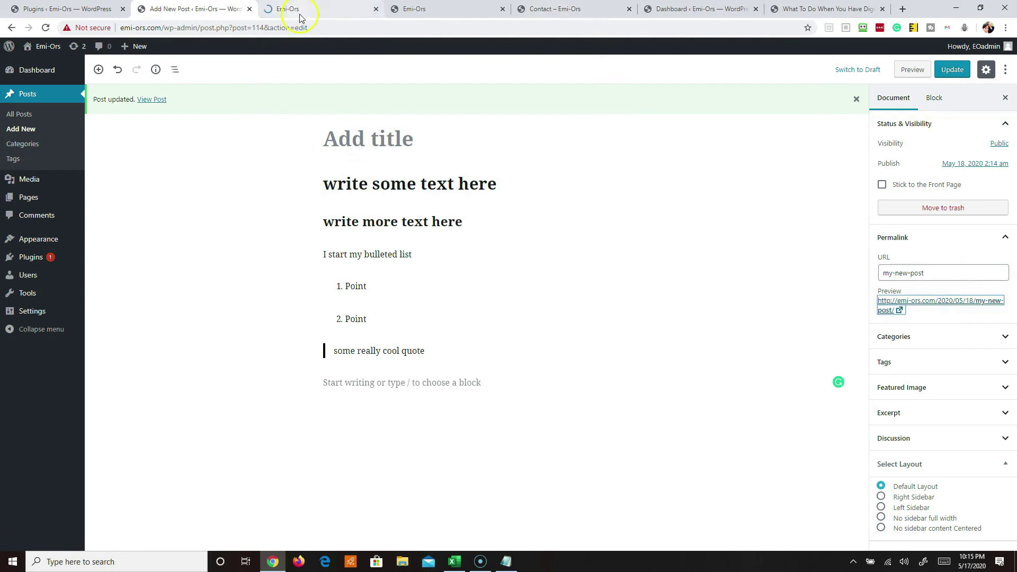
pyautogui.click(300, 9)
pyautogui.scroll(-3, 388, 202)
pyautogui.scroll(3, 391, 199)
pyautogui.click(174, 9)
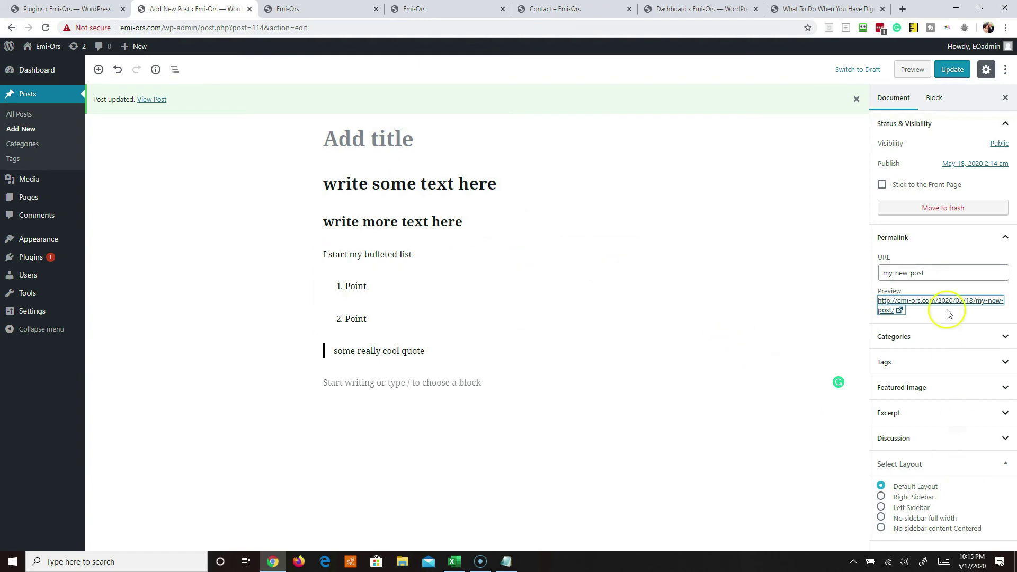
# Step: Expand the post's Featured Image settings and examine the featured images of posts on the first two pages of confidencereboot.com
pyautogui.click(1003, 387)
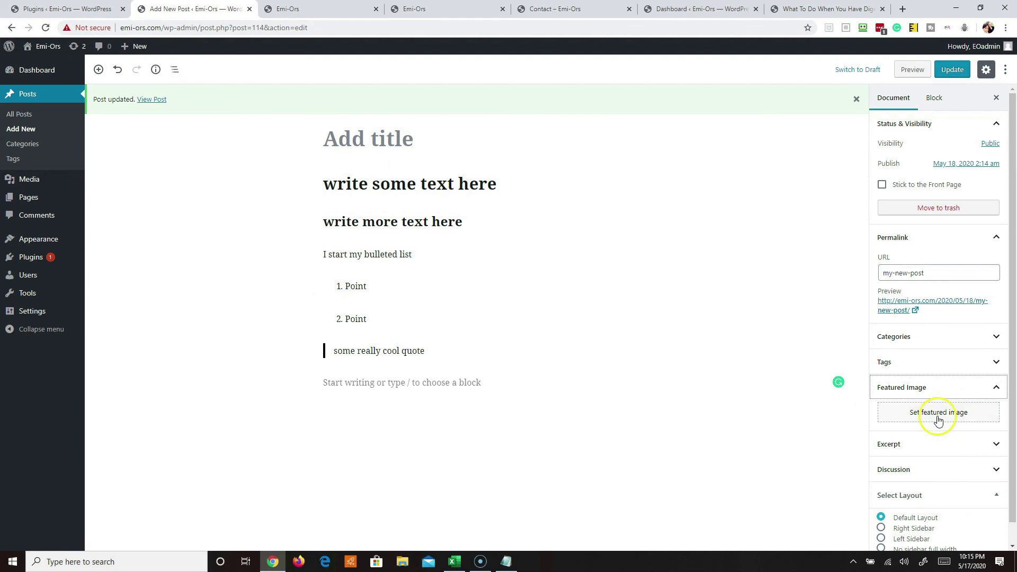
pyautogui.click(907, 9)
pyautogui.write('confid')
pyautogui.press('Return')
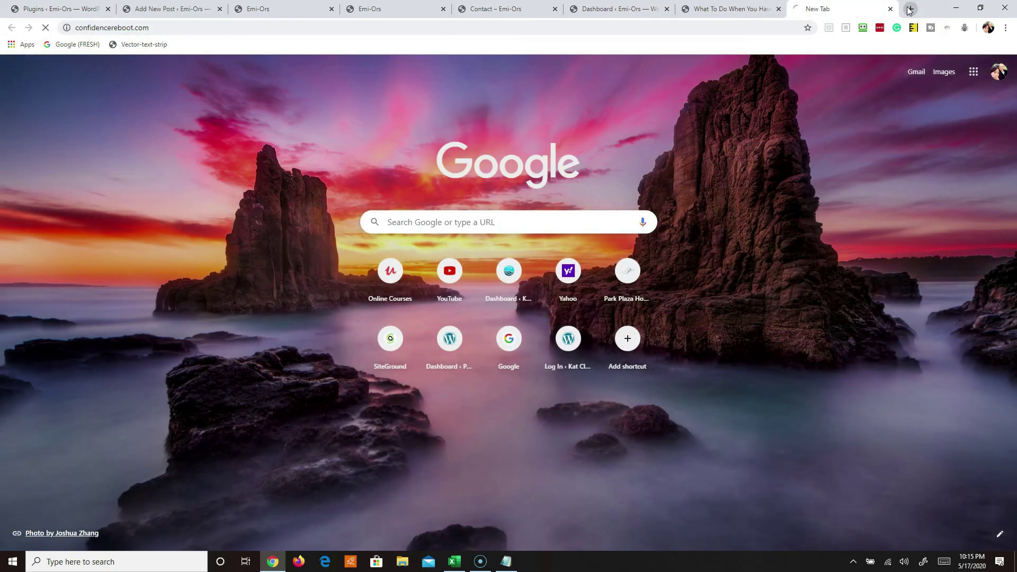
pyautogui.scroll(-7, 499, 355)
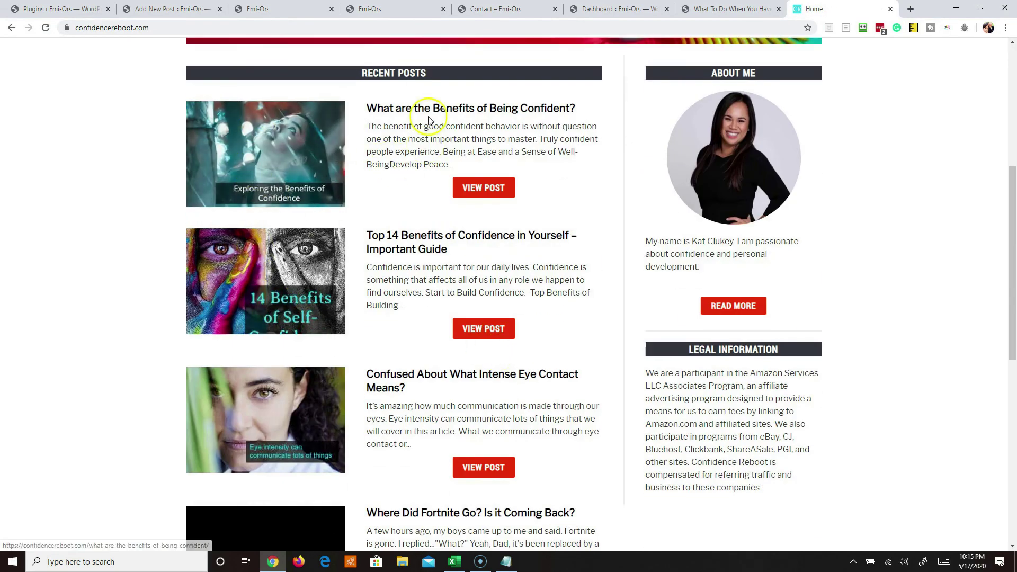
pyautogui.scroll(-8, 283, 289)
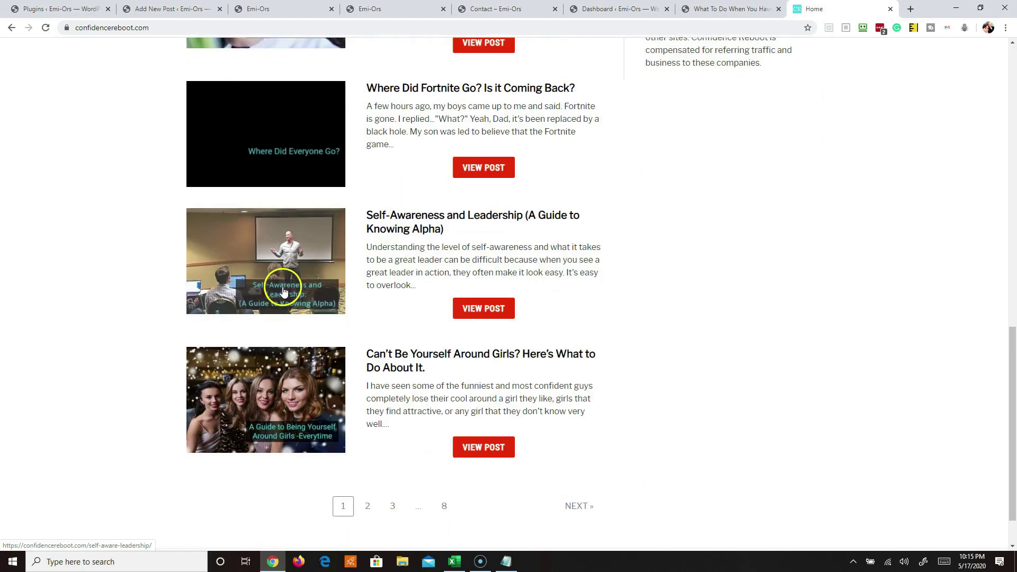
pyautogui.scroll(-1, 283, 291)
pyautogui.click(367, 450)
pyautogui.scroll(-2, 394, 318)
pyautogui.scroll(-13, 399, 316)
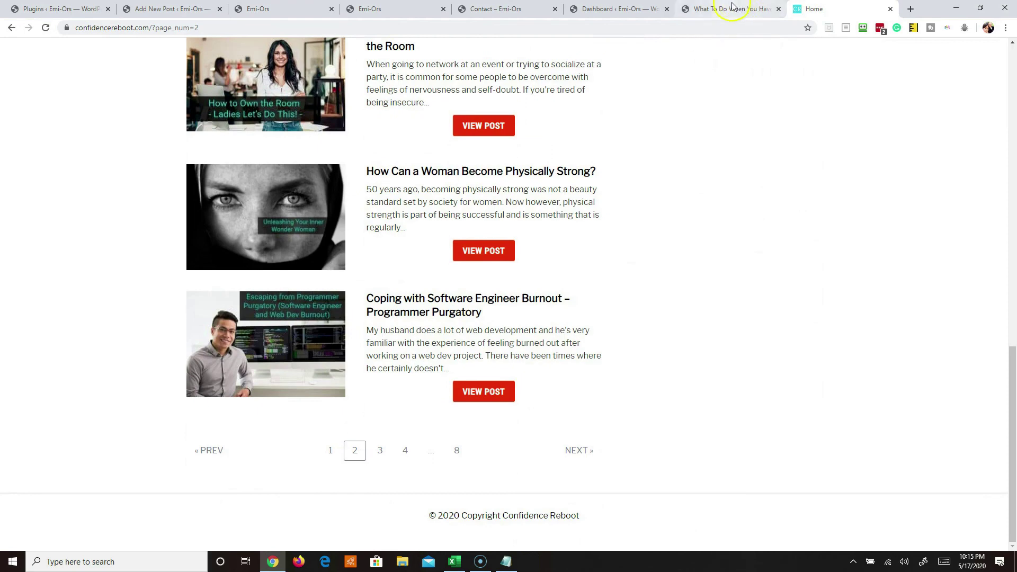
# Step: Return to the published post, open the WordPress dashboard in a new tab and visit the Emi-Ors home page from it
pyautogui.click(737, 7)
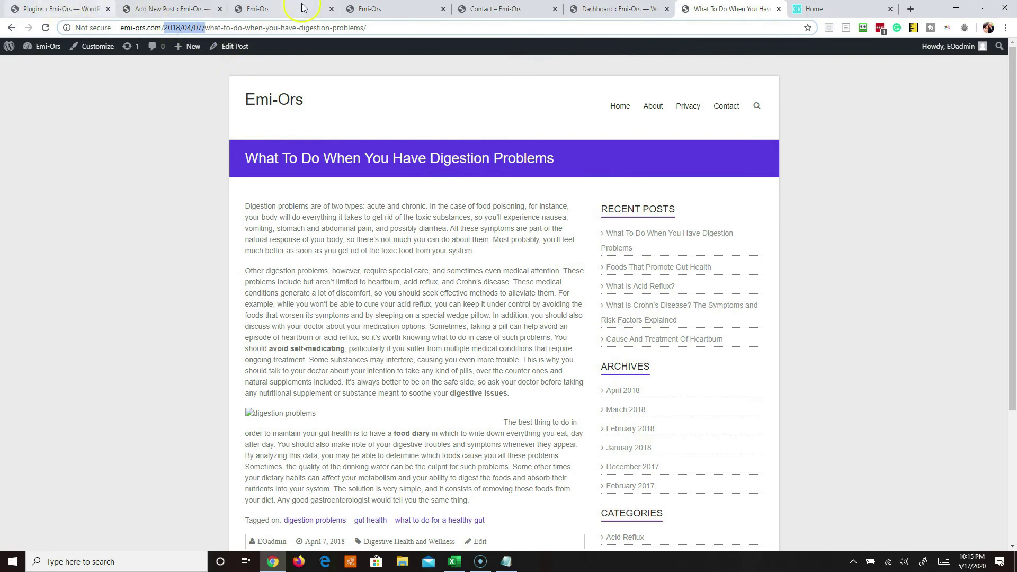
pyautogui.click(253, 10)
pyautogui.moveTo(48, 46)
pyautogui.middleClick(40, 64)
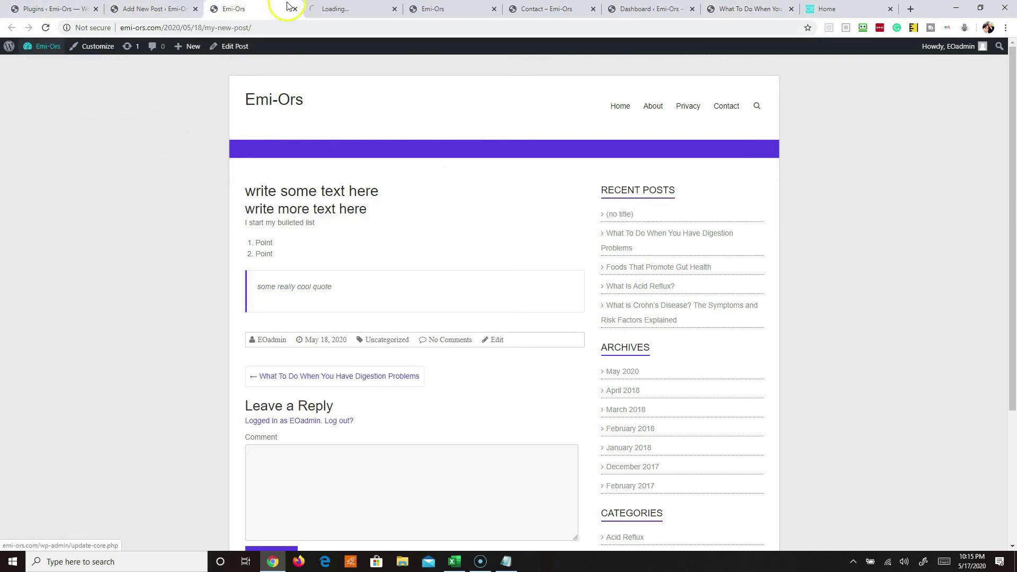
pyautogui.click(332, 9)
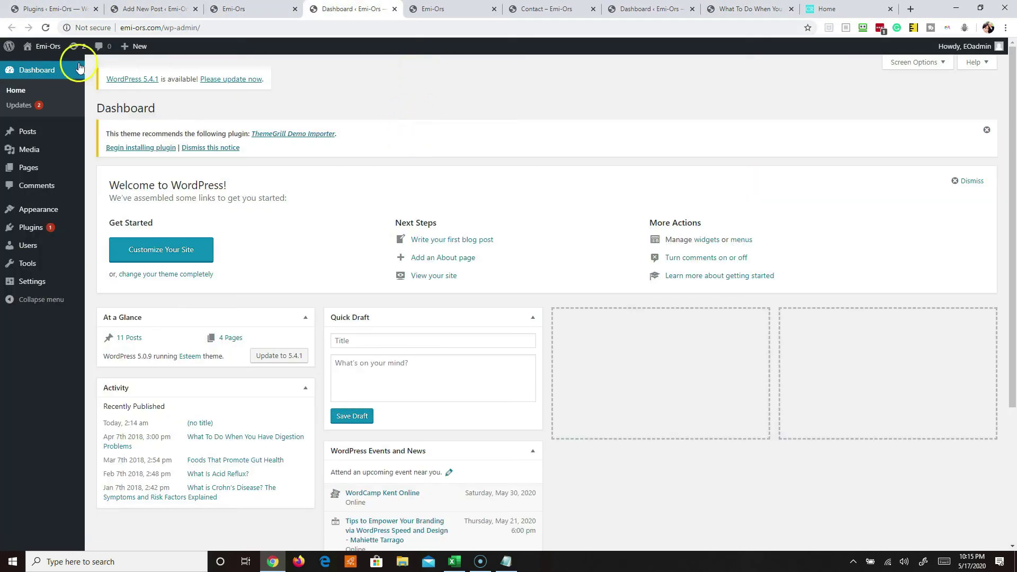
pyautogui.click(37, 49)
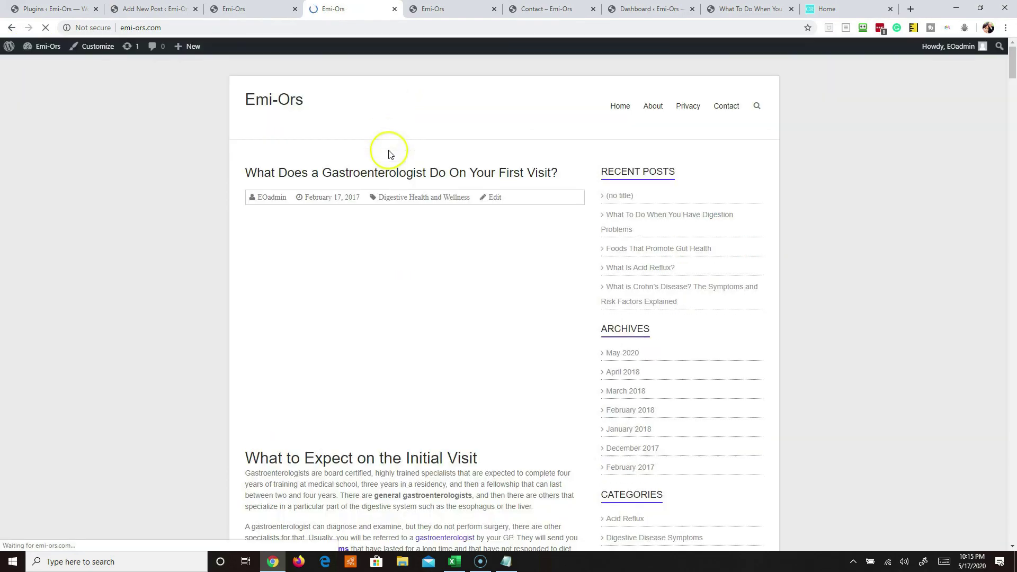
# Step: Open the post "What To Do When You Have Digestion Problems" from the home page, review it and start editing it
pyautogui.scroll(-15, 363, 229)
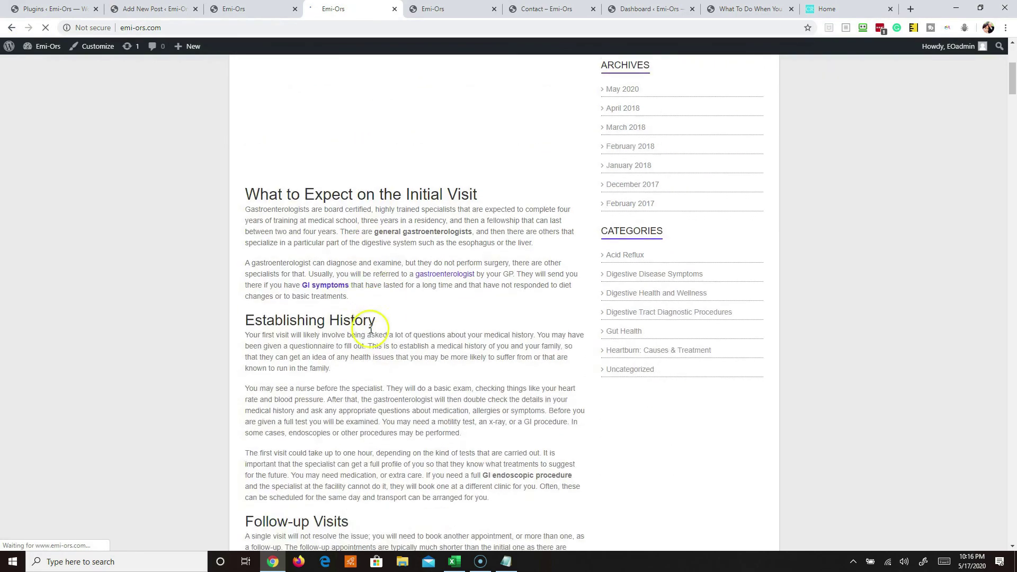
pyautogui.click(361, 328)
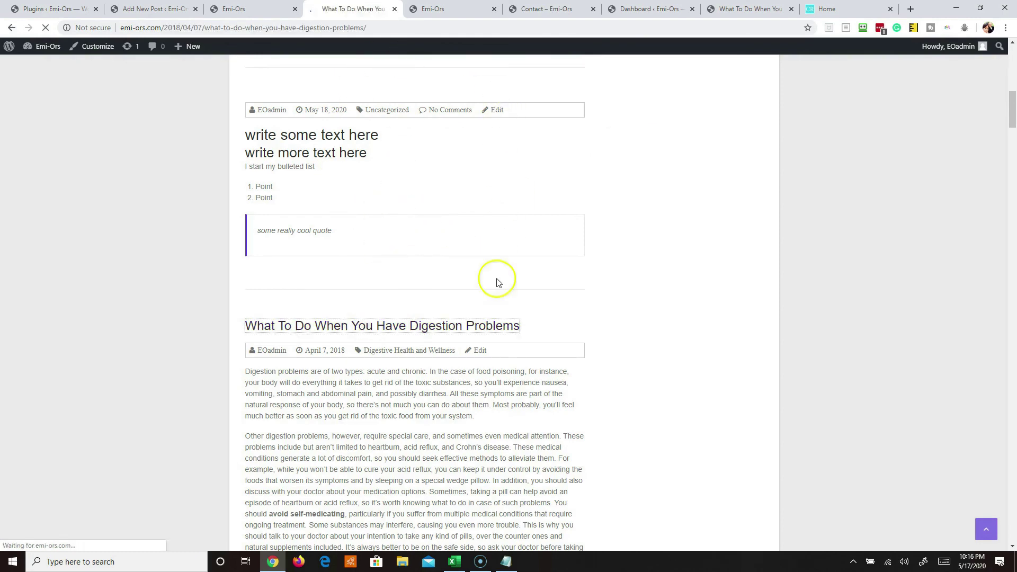
pyautogui.scroll(-4, 473, 328)
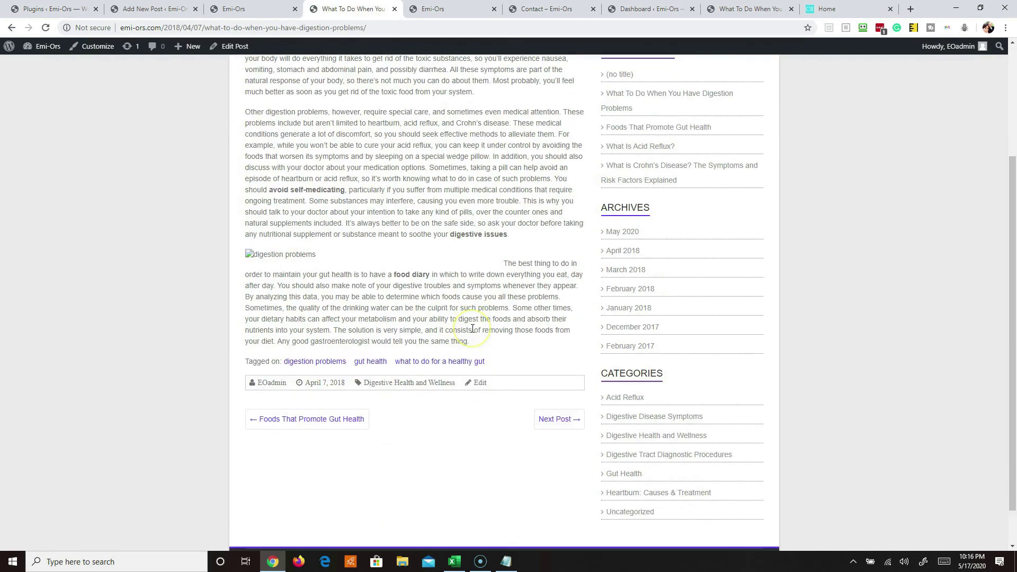
pyautogui.scroll(4, 473, 329)
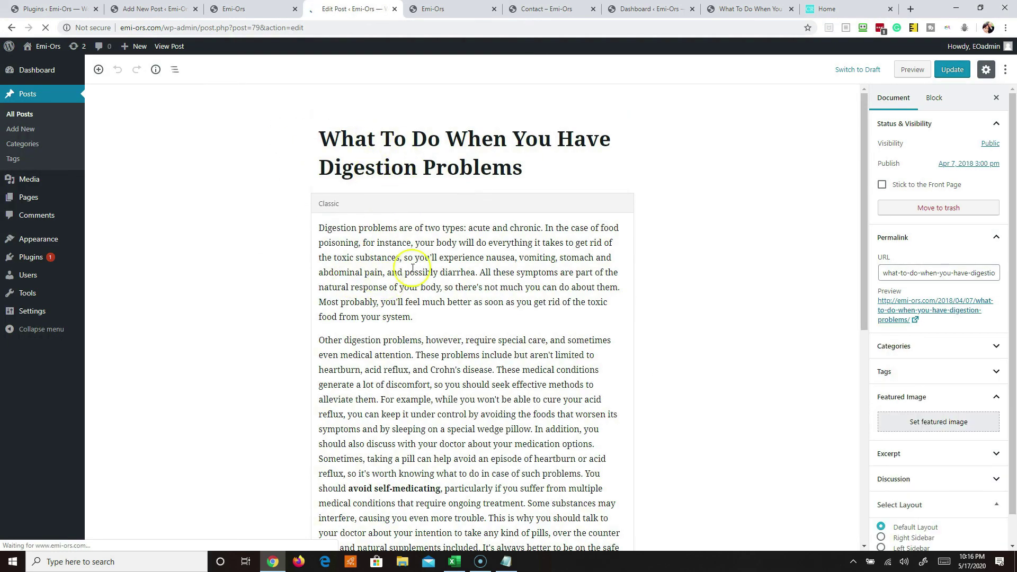
# Step: Remove the broken "digestion problems" image from the Classic block and update the post
pyautogui.scroll(-5, 417, 316)
pyautogui.scroll(1, 438, 324)
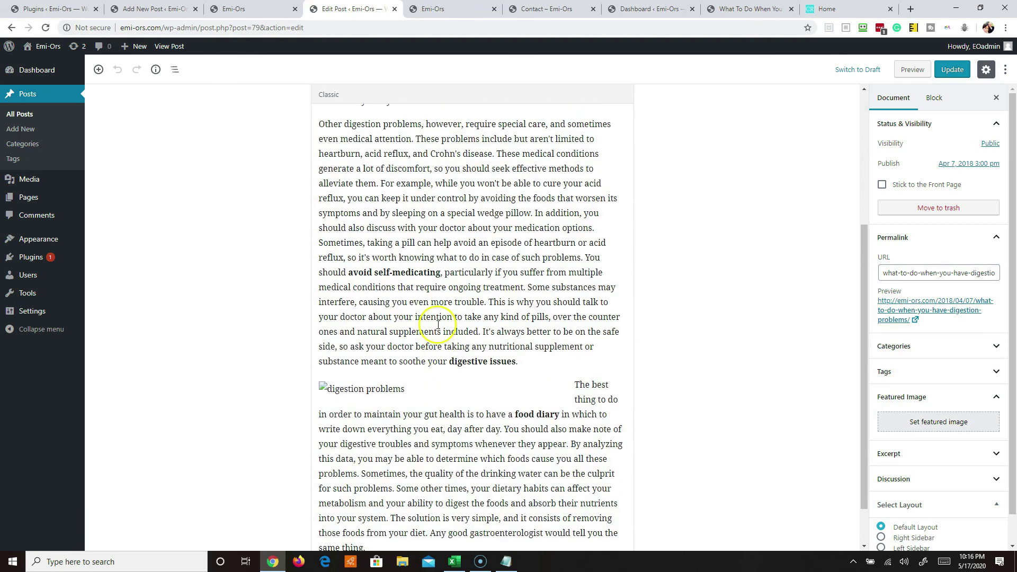
pyautogui.click(321, 389)
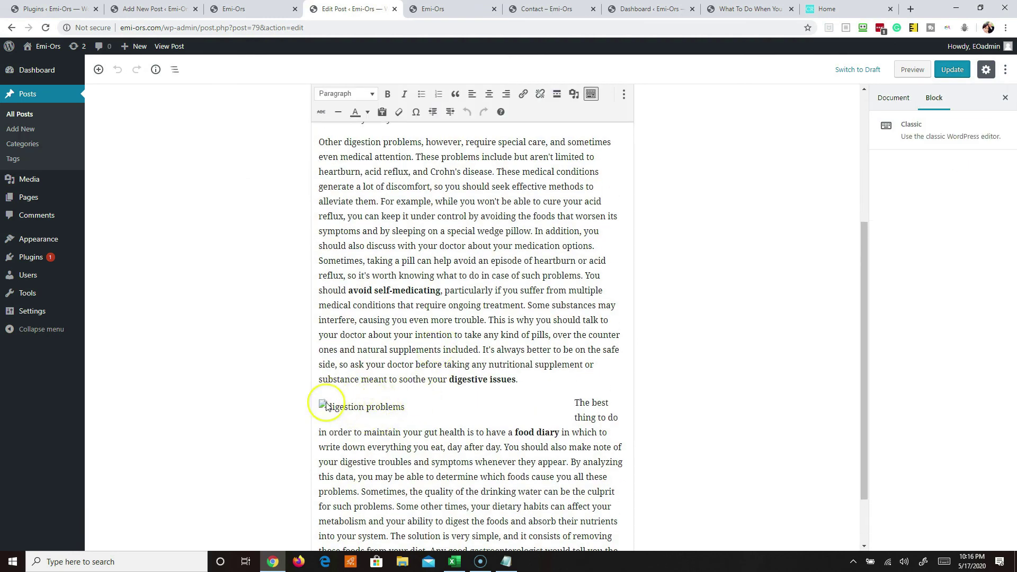
pyautogui.click(365, 406)
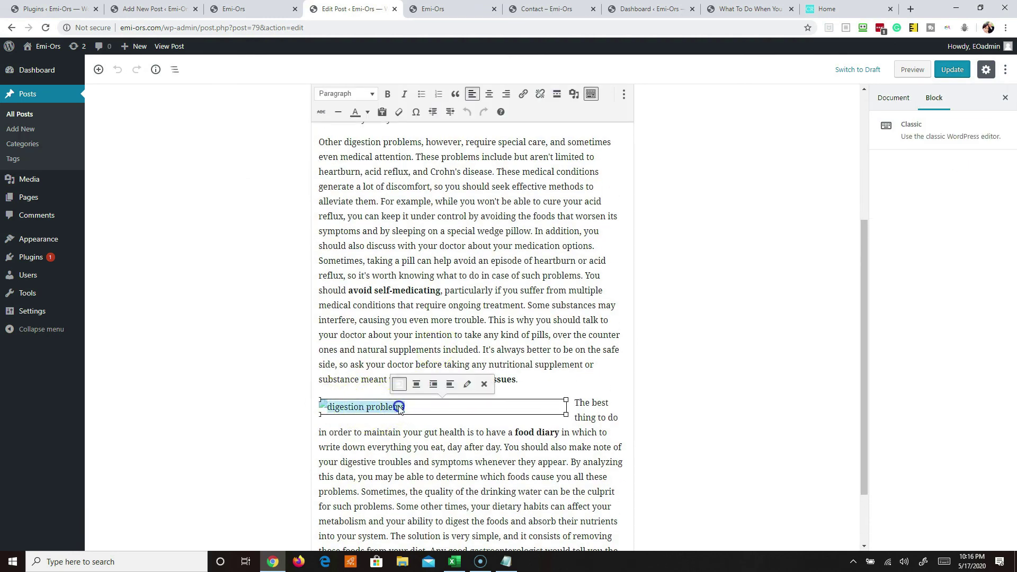
pyautogui.click(485, 385)
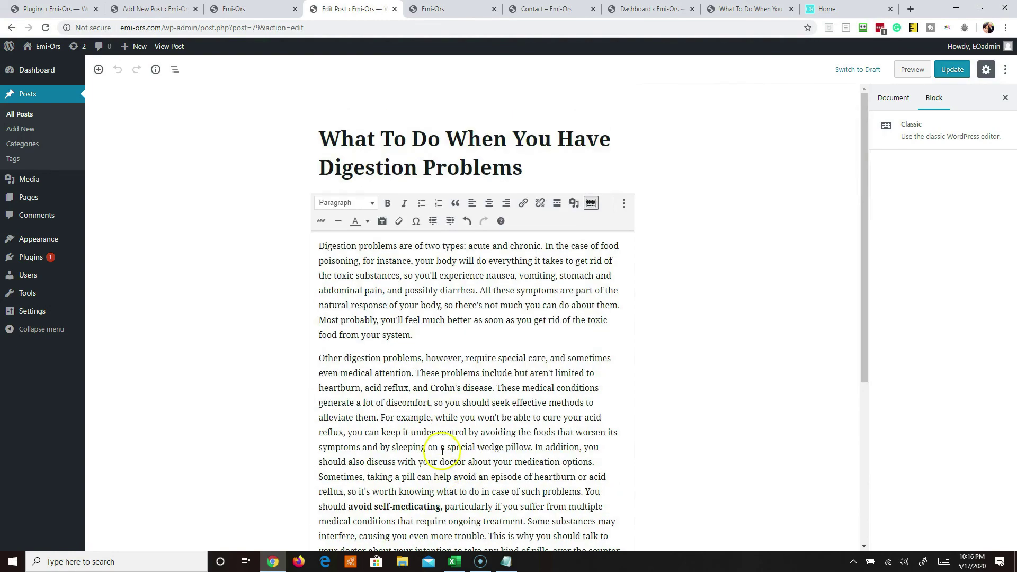
pyautogui.click(952, 69)
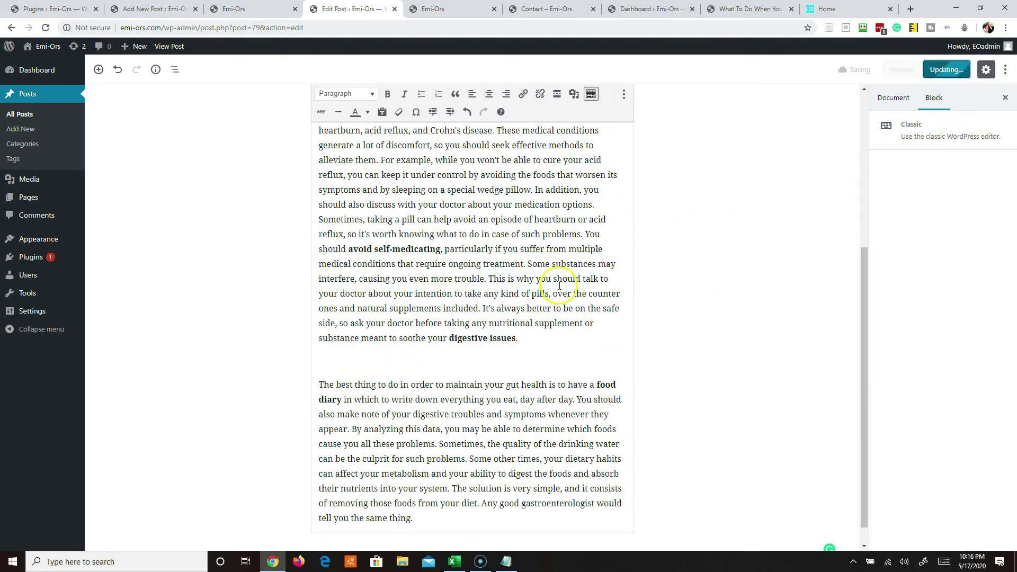
pyautogui.scroll(-5, 394, 422)
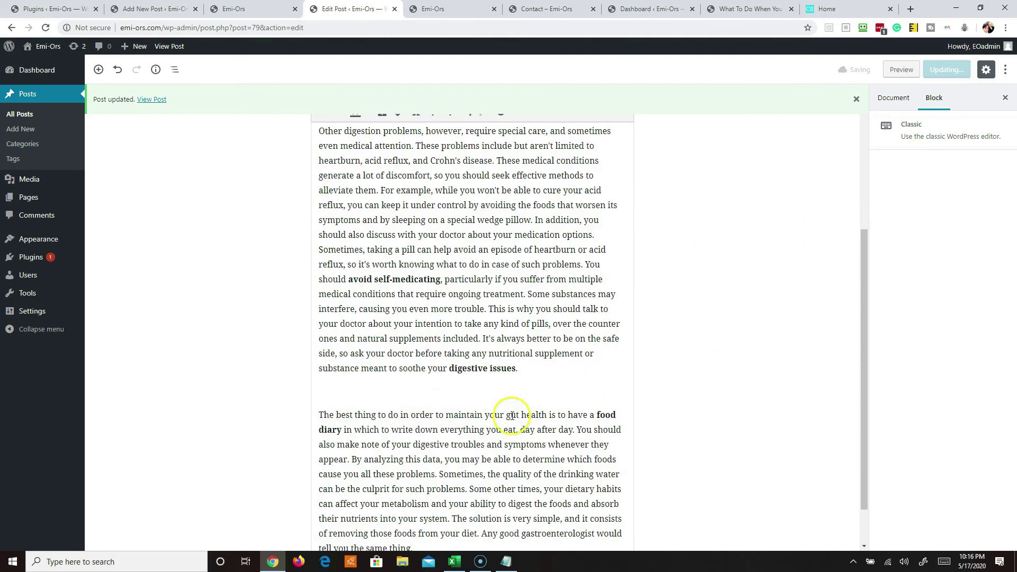
# Step: Open pixabay.com in a new tab, search for "friendly person" and open the photo of the man holding a coffee cup
pyautogui.click(911, 9)
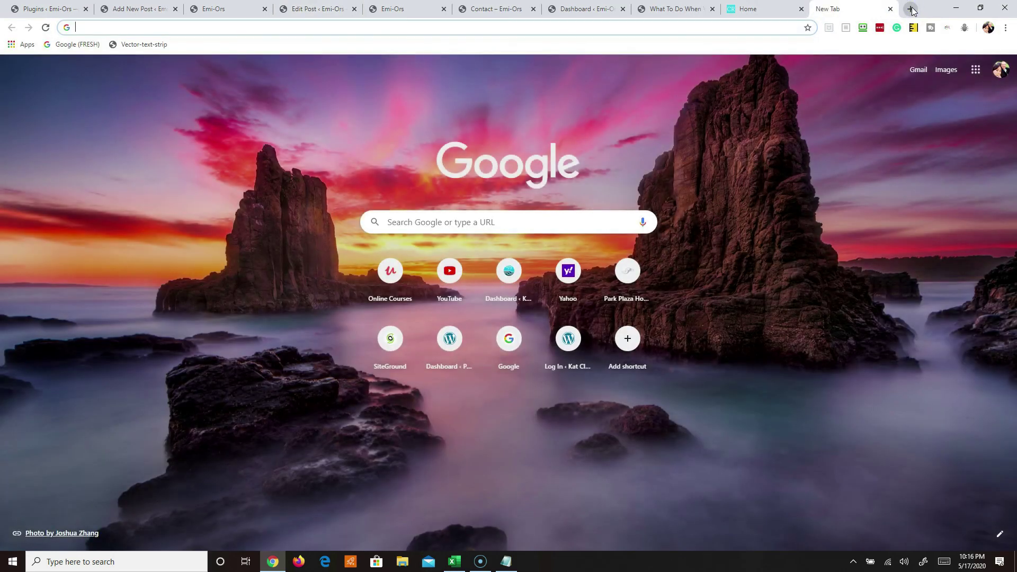
pyautogui.write('pix')
pyautogui.press('Return')
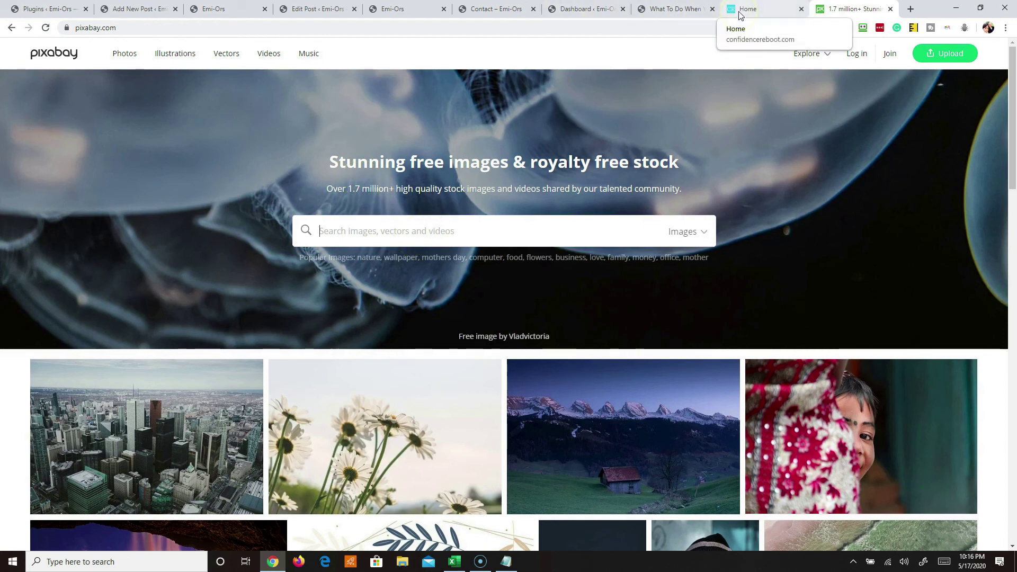
pyautogui.write('rienndly person')
pyautogui.press('Return')
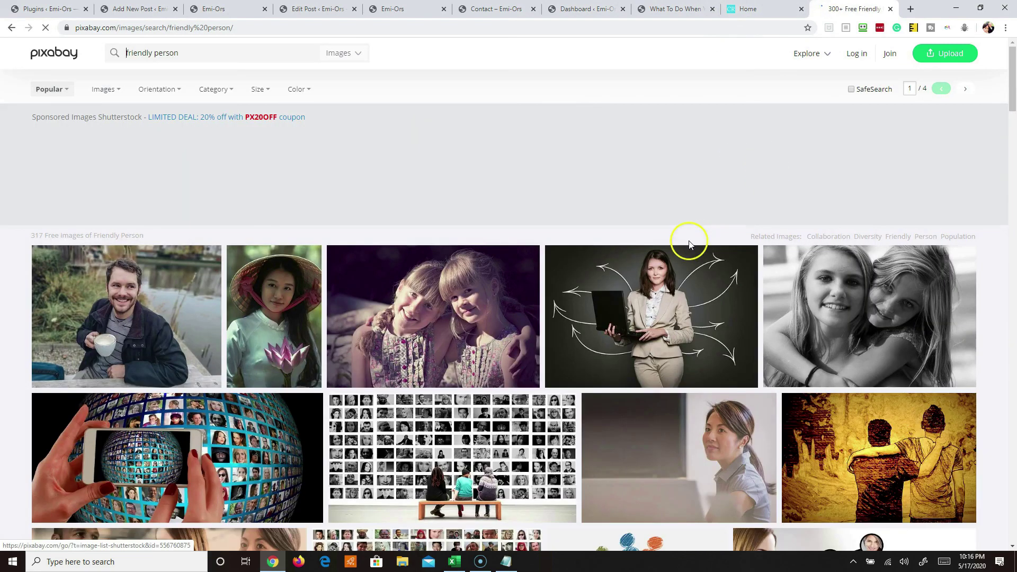
pyautogui.click(121, 320)
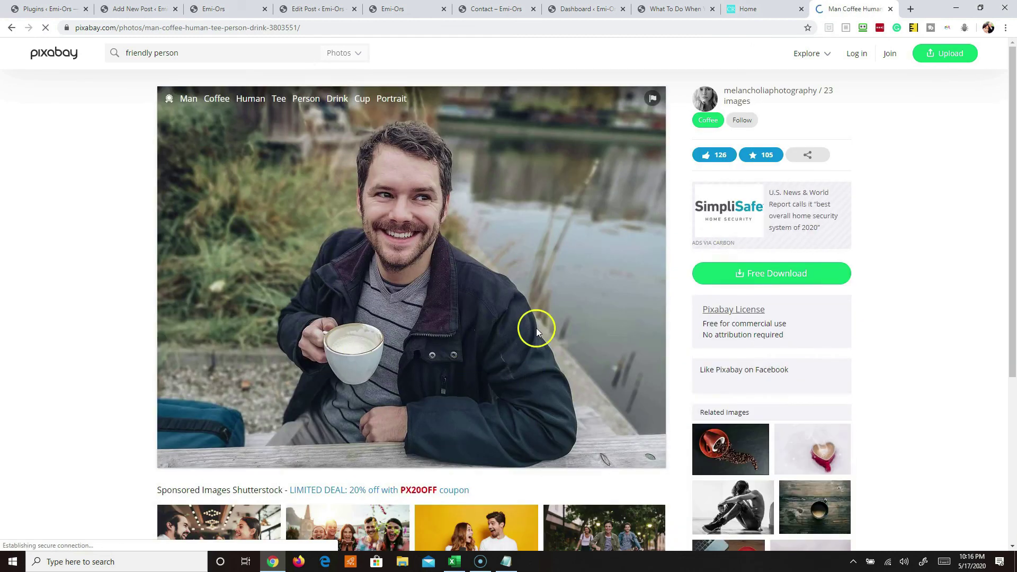
# Step: Download the coffee-cup photo at 640×480 as a JPG and place the downloaded file on the desktop
pyautogui.click(777, 273)
pyautogui.click(729, 305)
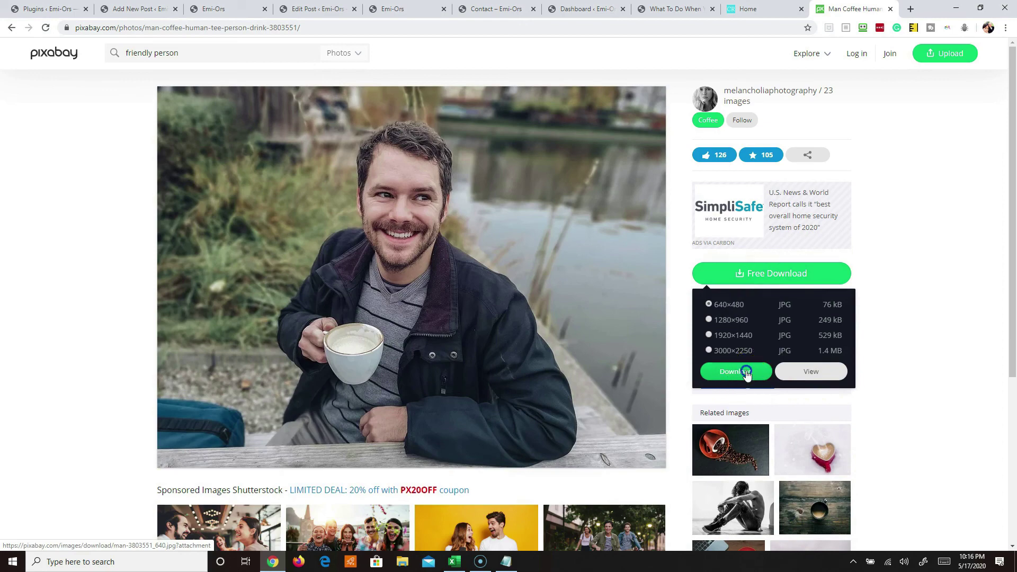
pyautogui.click(746, 372)
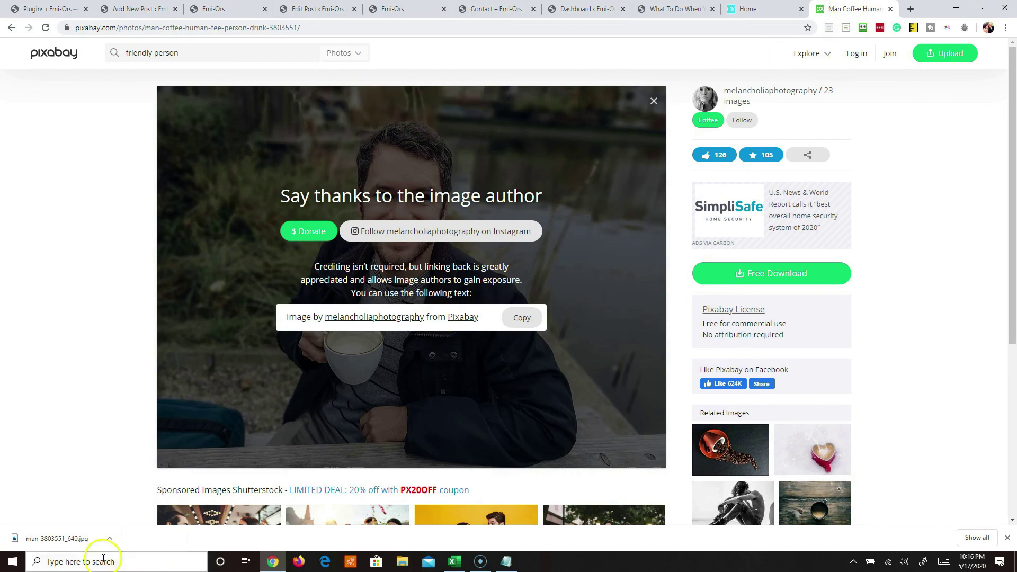
pyautogui.moveTo(928, 11); pyautogui.dragTo(737, 14)
pyautogui.moveTo(154, 536); pyautogui.dragTo(915, 21)
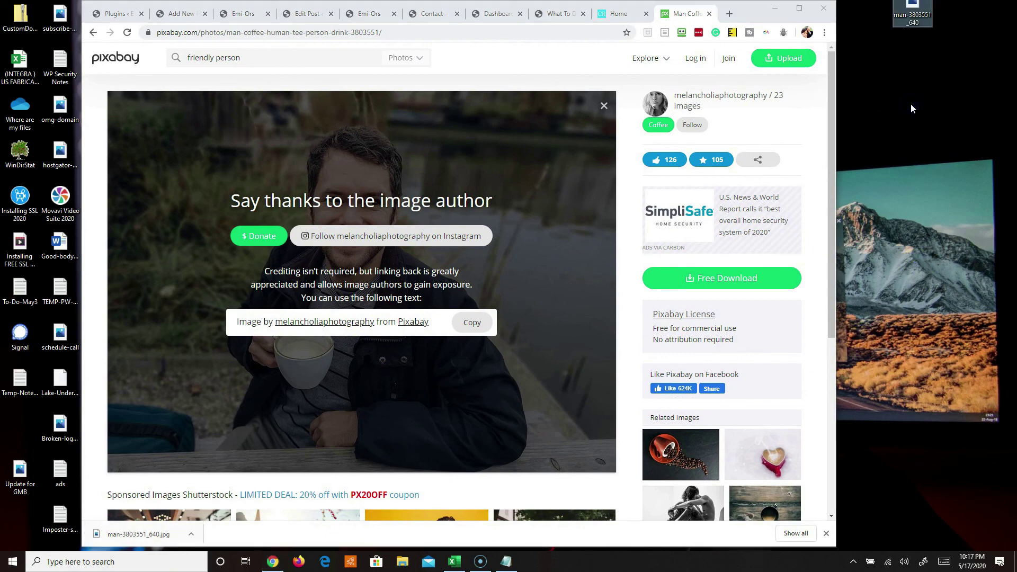
# Step: Rename the downloaded image file on the desktop as friendly-person
pyautogui.rightClick(917, 22)
pyautogui.click(787, 309)
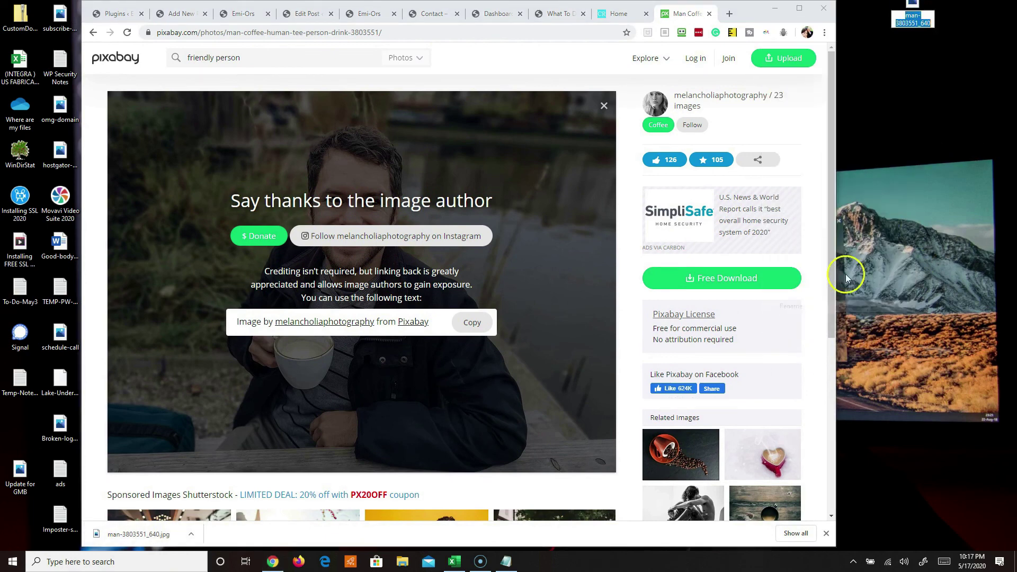
pyautogui.write('friendl')
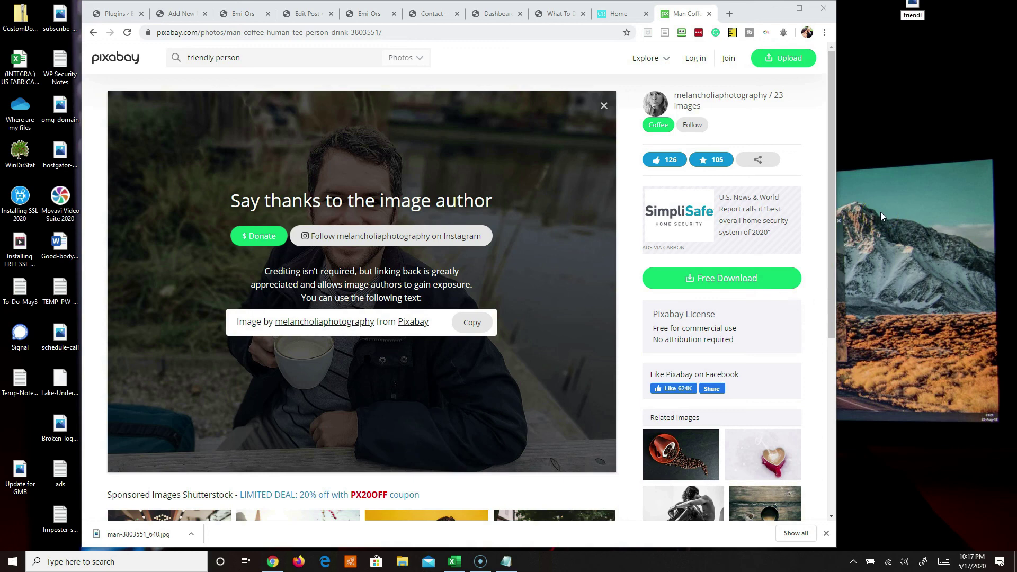
pyautogui.write('y-person')
pyautogui.press('Return')
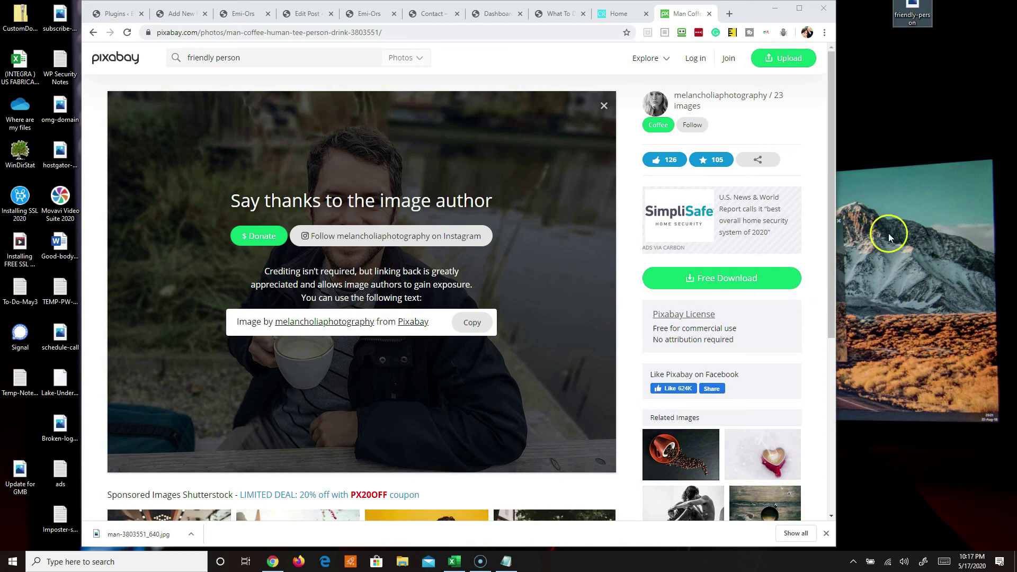
pyautogui.moveTo(912, 13); pyautogui.dragTo(921, 36)
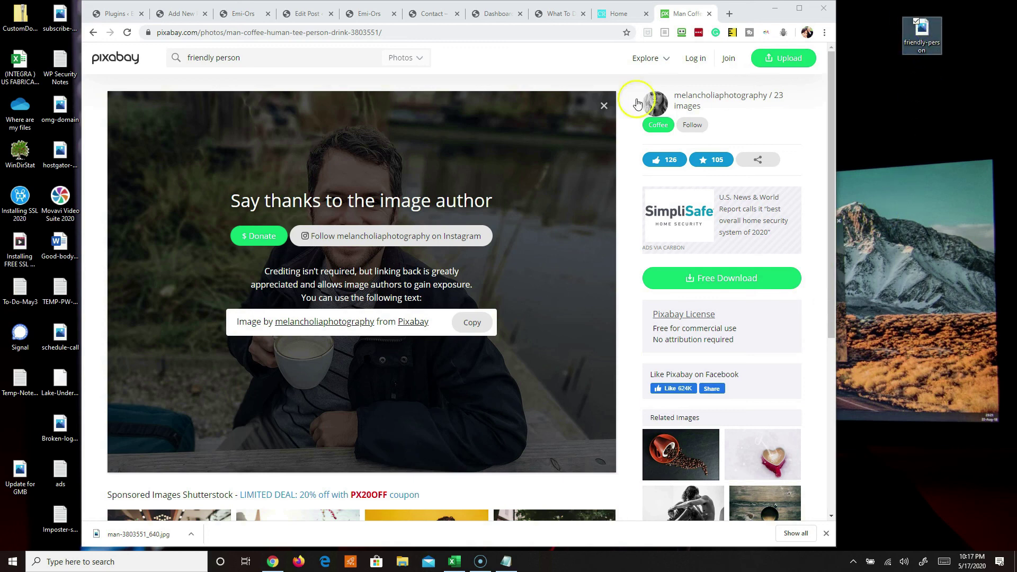
# Step: Return to the digestion problems post editor, add an Image block and upload the friendly-person image from the desktop into it
pyautogui.click(296, 13)
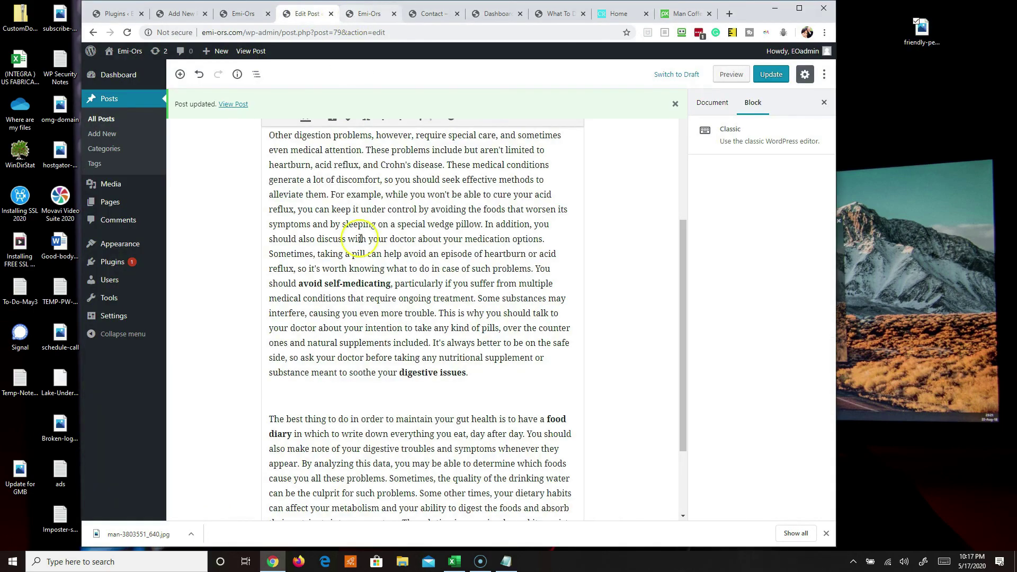
pyautogui.scroll(5, 273, 141)
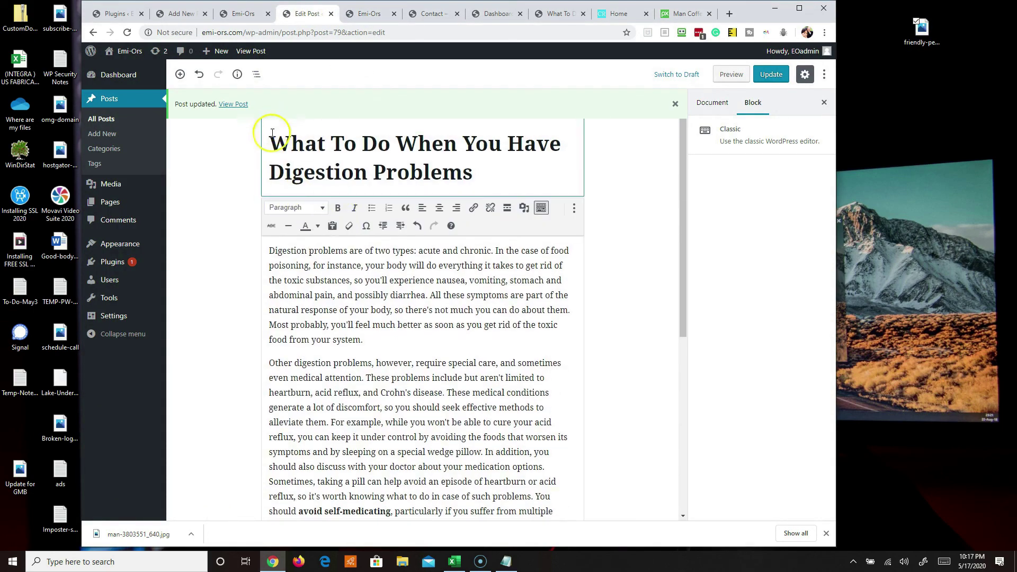
pyautogui.scroll(-5, 340, 329)
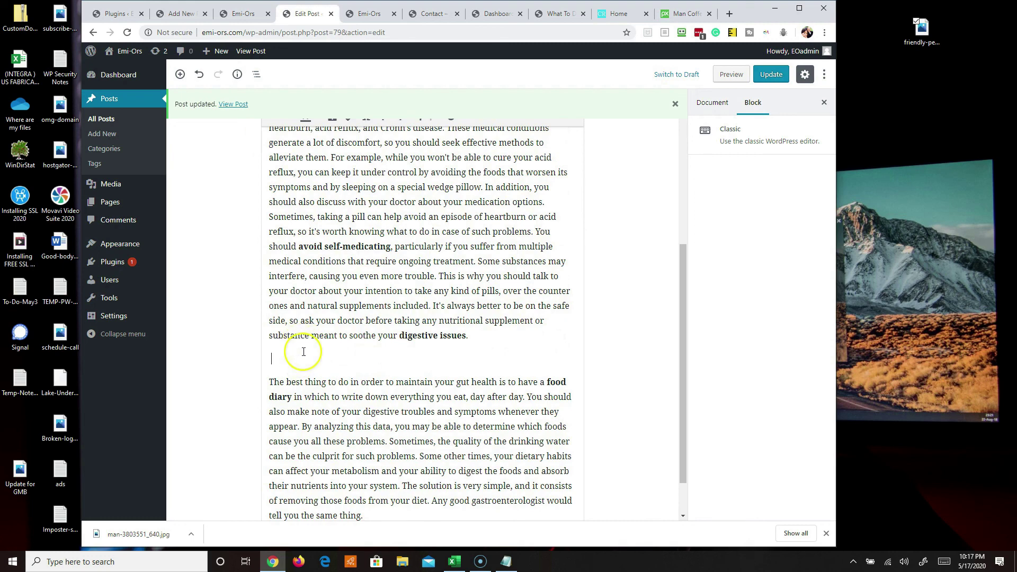
pyautogui.scroll(4, 300, 342)
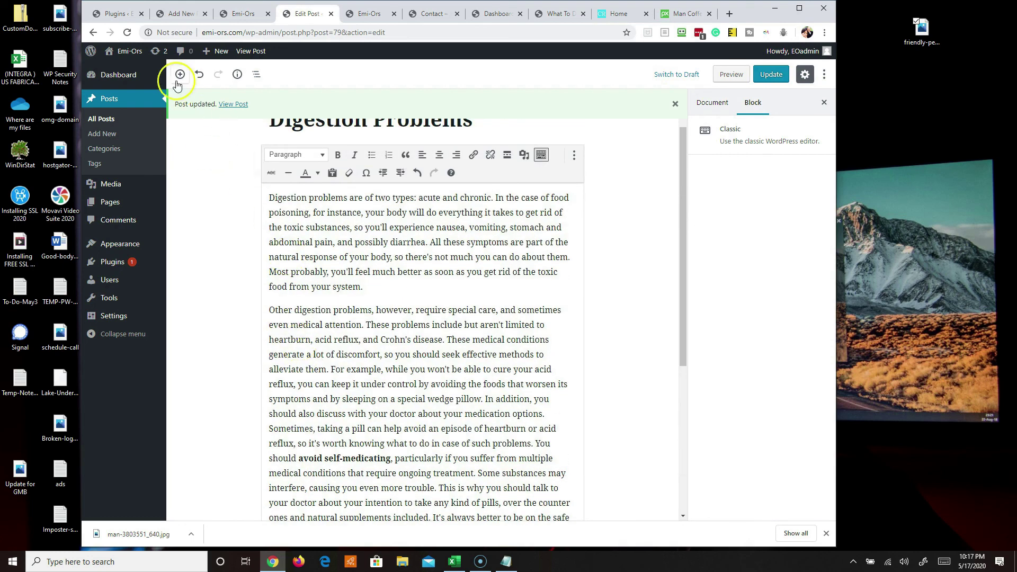
pyautogui.click(184, 106)
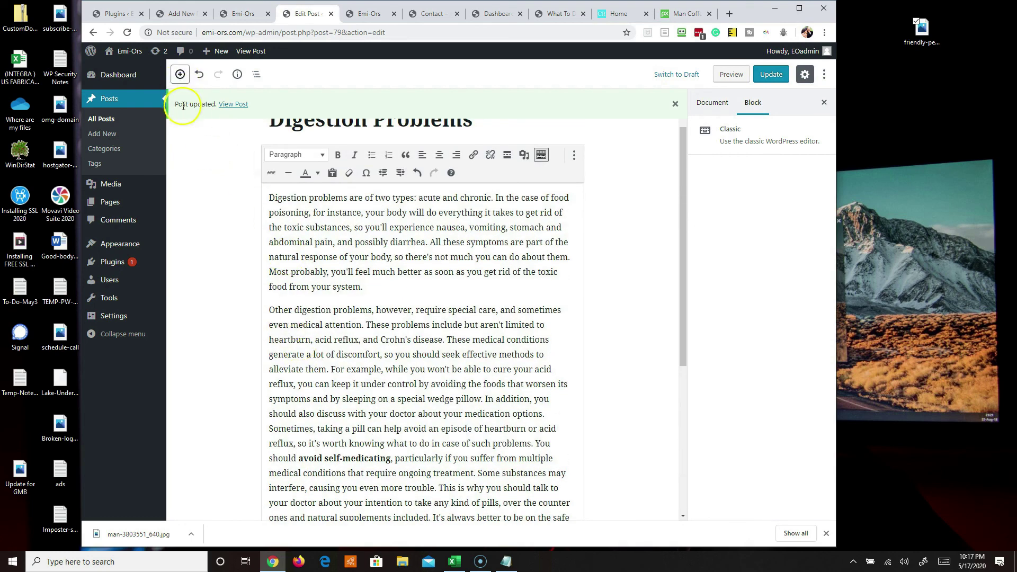
pyautogui.click(180, 74)
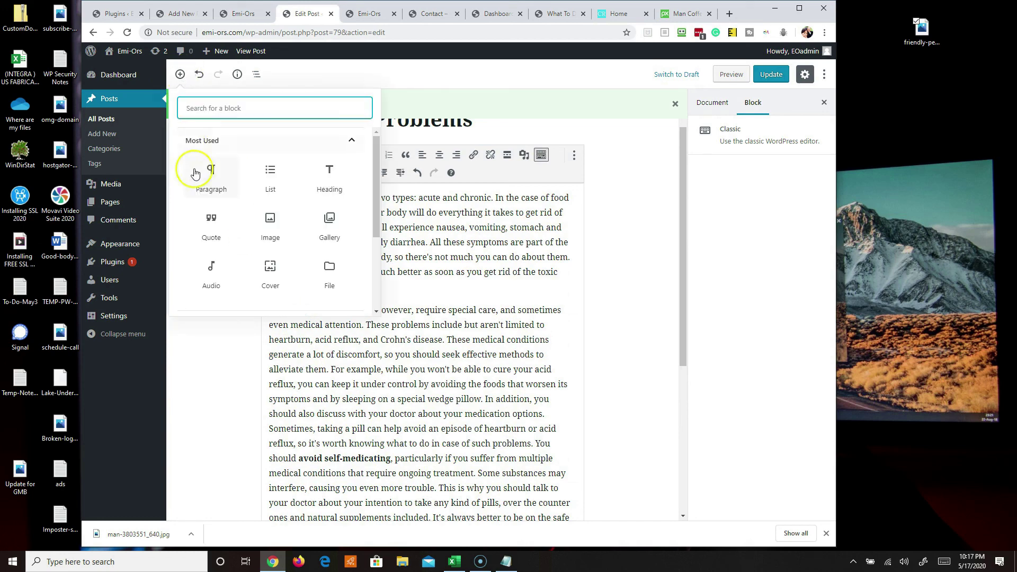
pyautogui.click(272, 220)
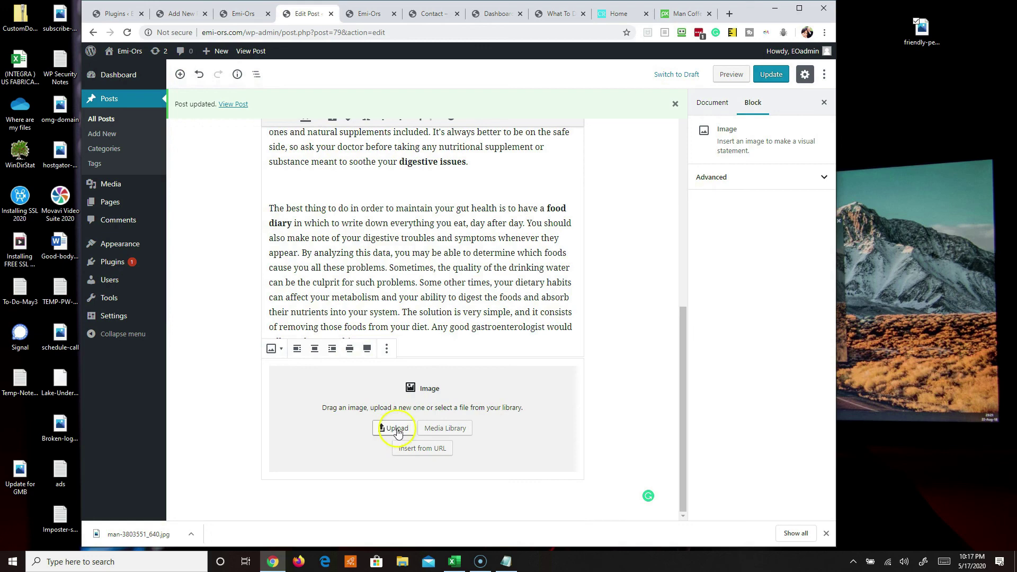
pyautogui.moveTo(923, 28); pyautogui.dragTo(416, 399)
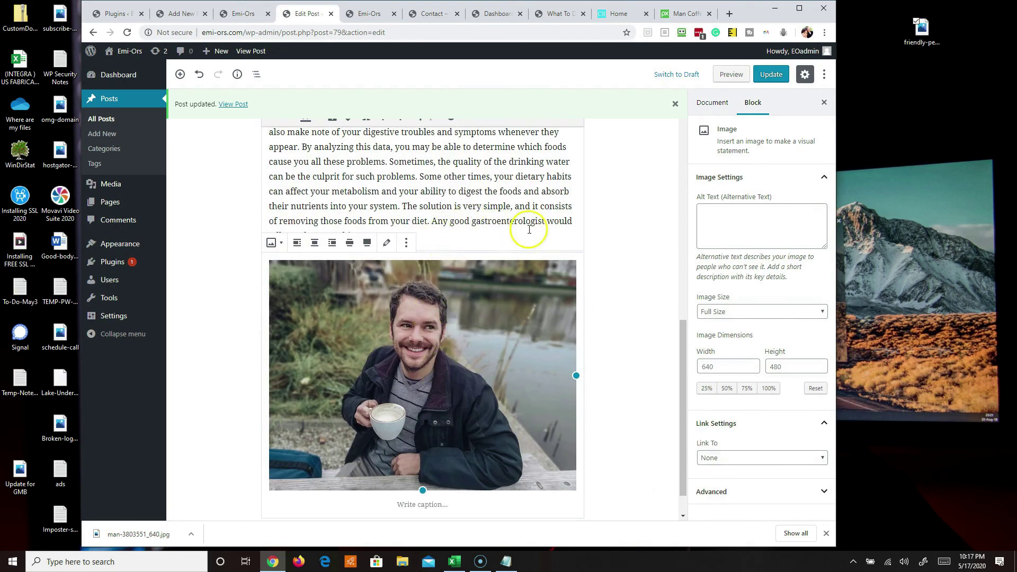
# Step: Take the last paragraph, "The best thing to do…", out of the Classic block and paste it into a new Paragraph block
pyautogui.scroll(-1, 526, 229)
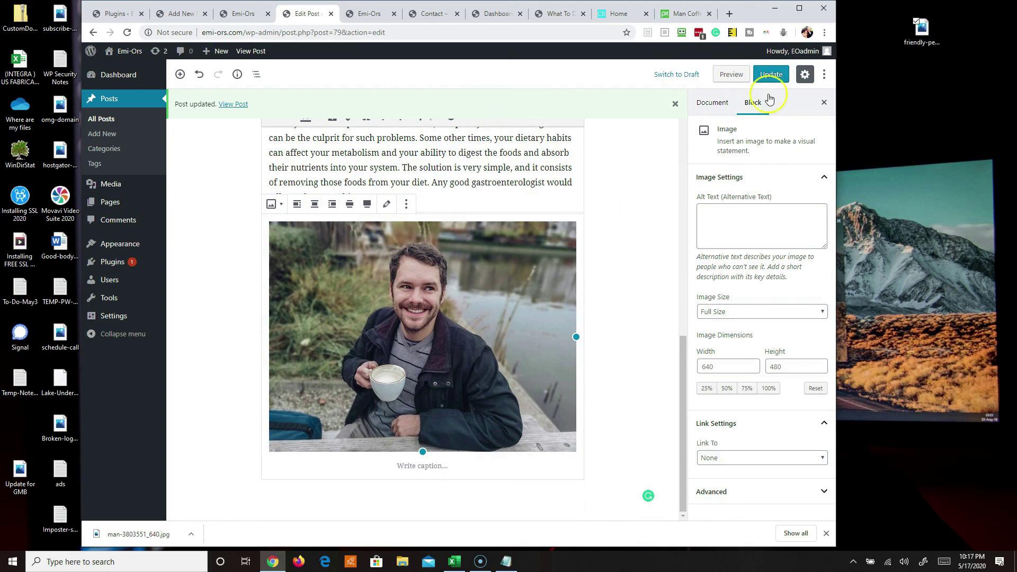
pyautogui.scroll(3, 289, 337)
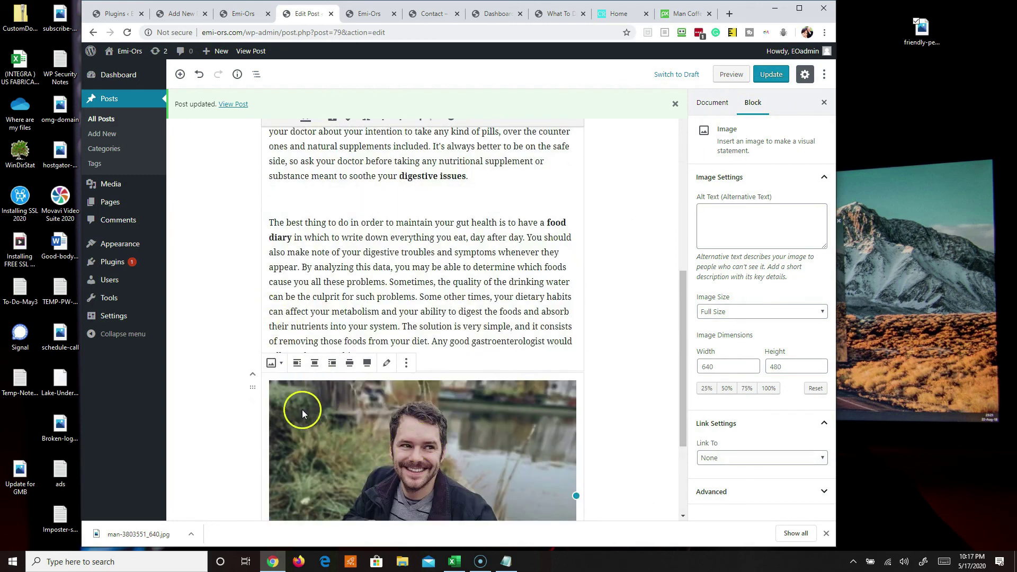
pyautogui.moveTo(270, 222); pyautogui.dragTo(434, 353)
pyautogui.hotkey('ctrl', 'c')
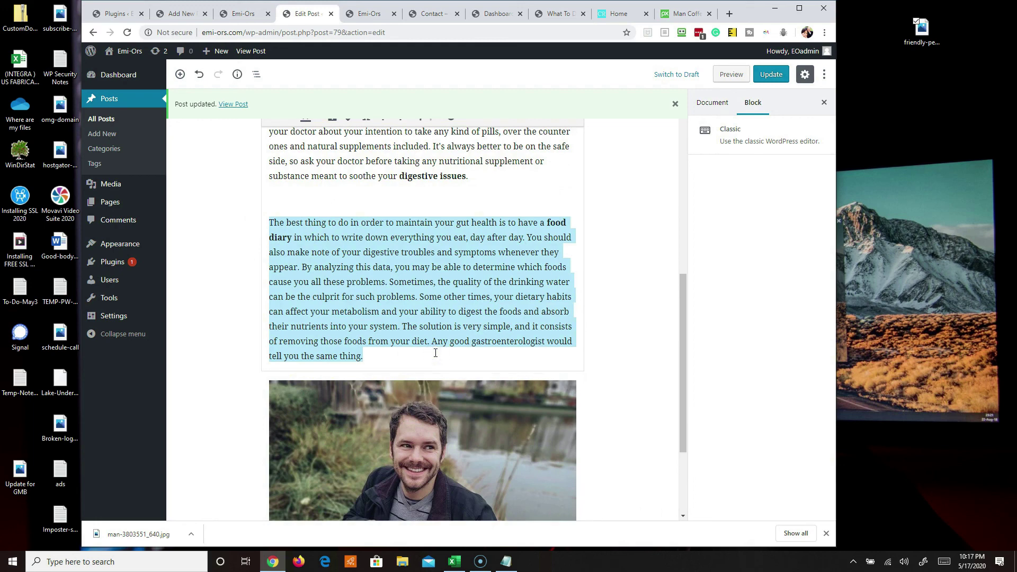
pyautogui.press('Delete')
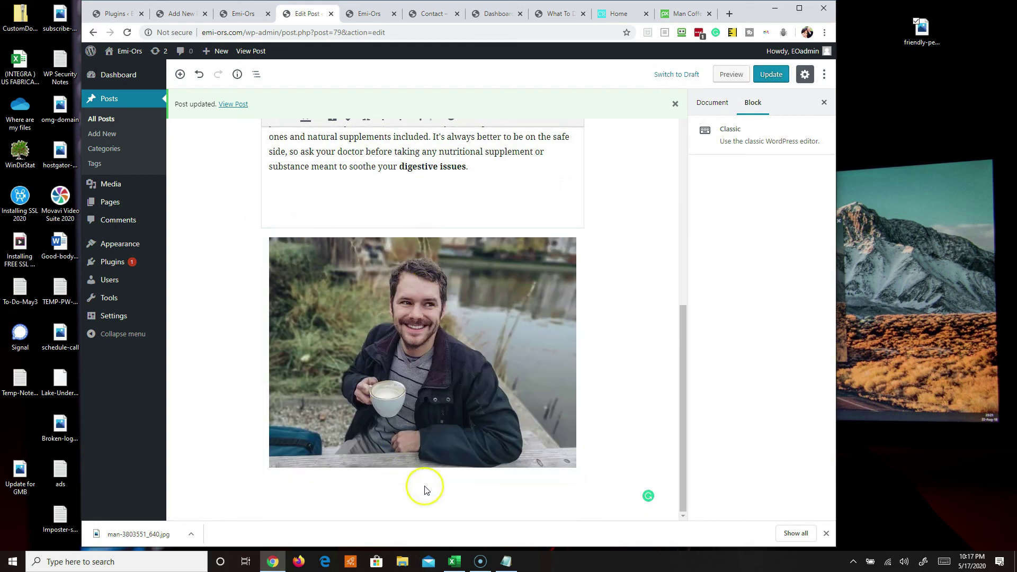
pyautogui.click(245, 496)
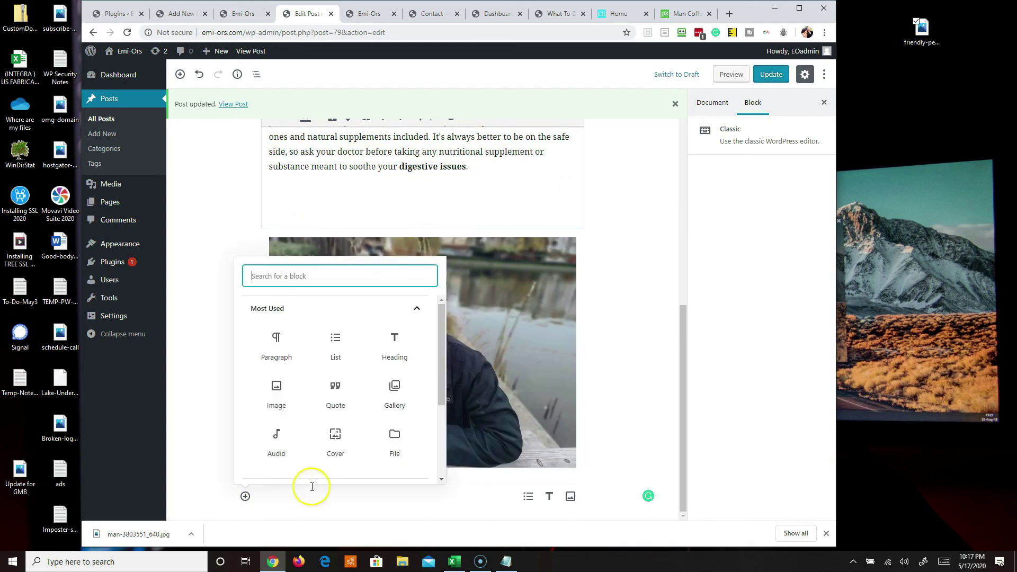
pyautogui.click(275, 342)
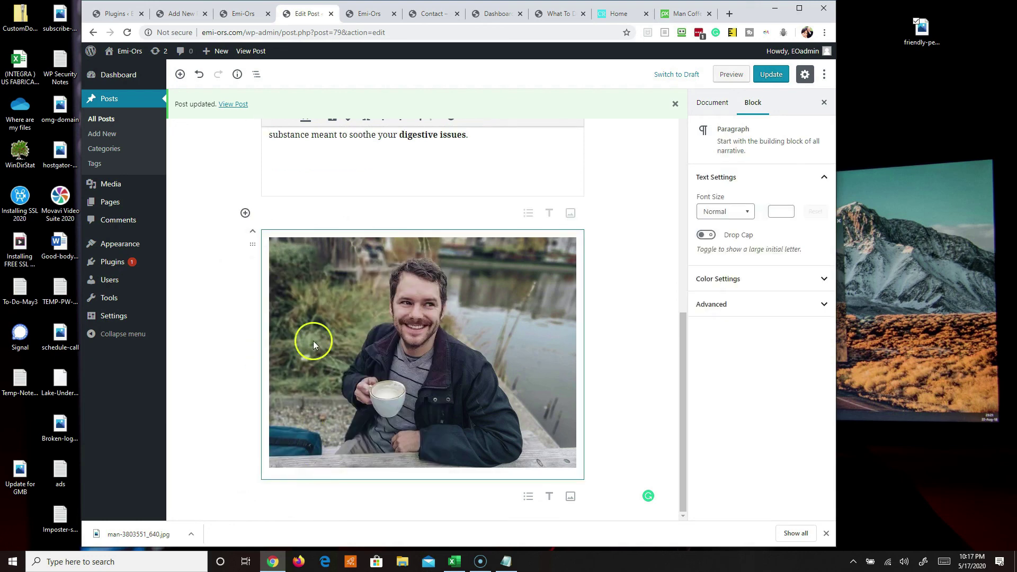
pyautogui.hotkey('ctrl', 'v')
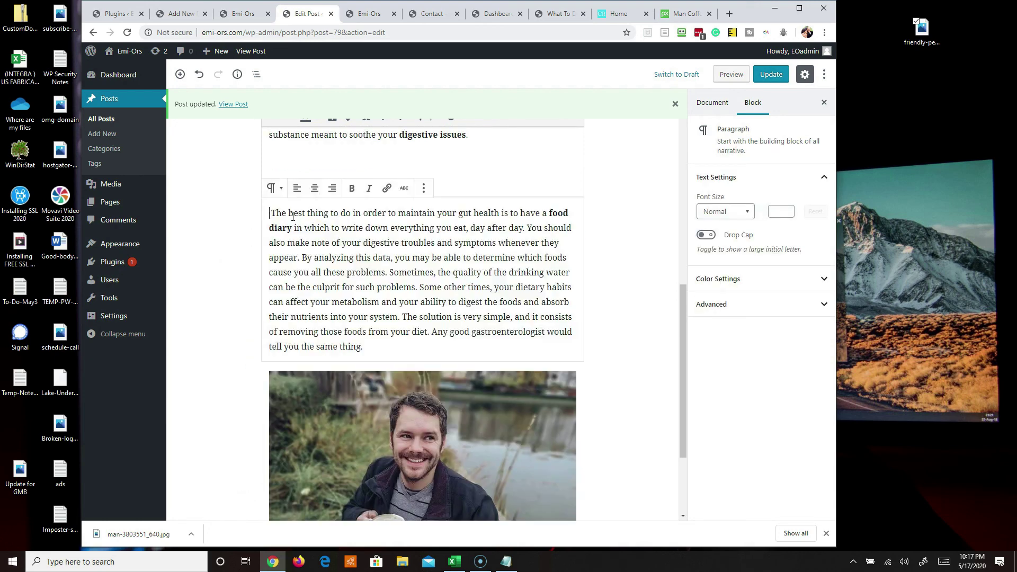
# Step: Move the Image block above the "The best thing to do…" Paragraph block and update the post
pyautogui.click(253, 367)
pyautogui.click(253, 366)
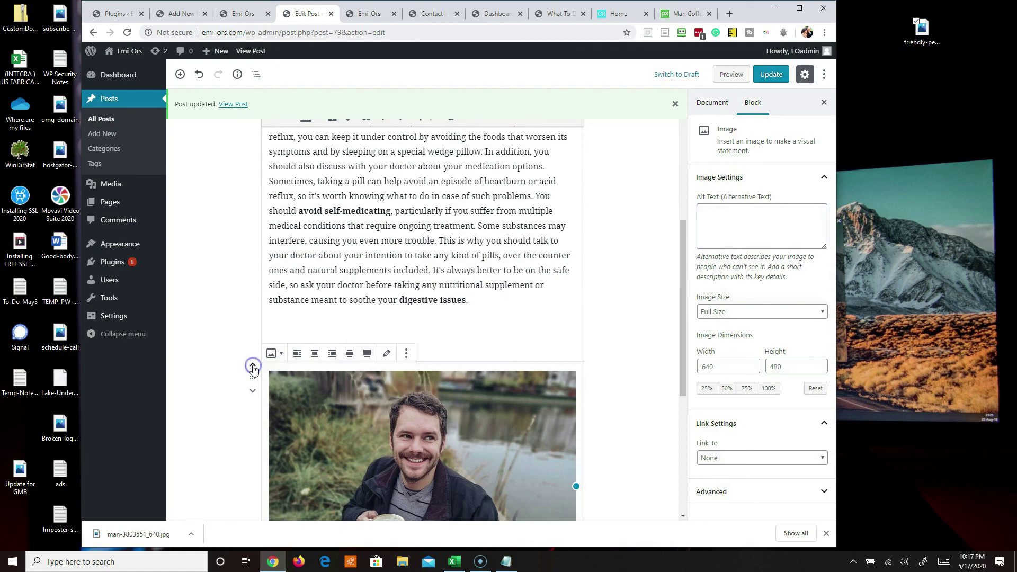
pyautogui.scroll(6, 253, 370)
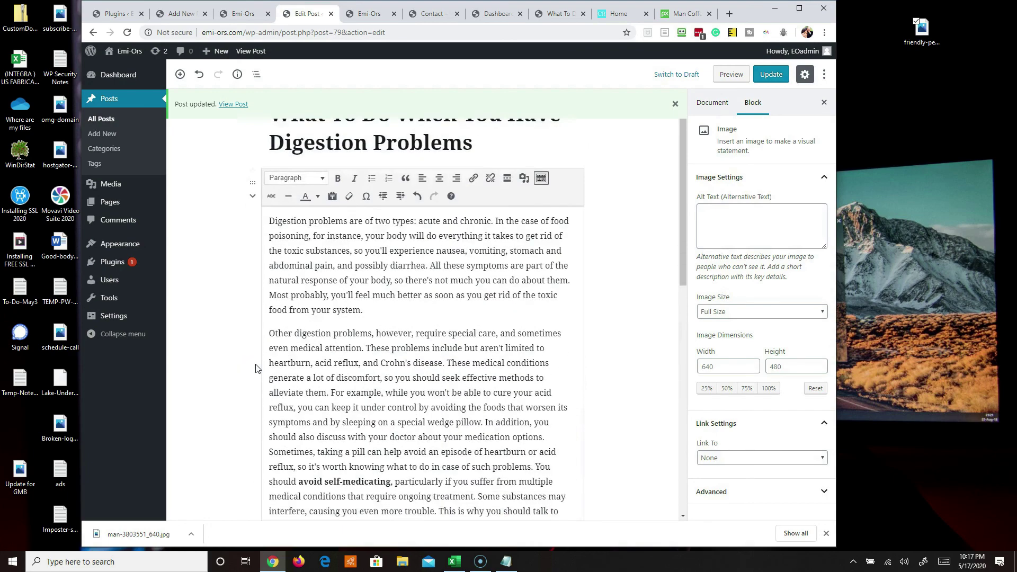
pyautogui.scroll(-9, 256, 368)
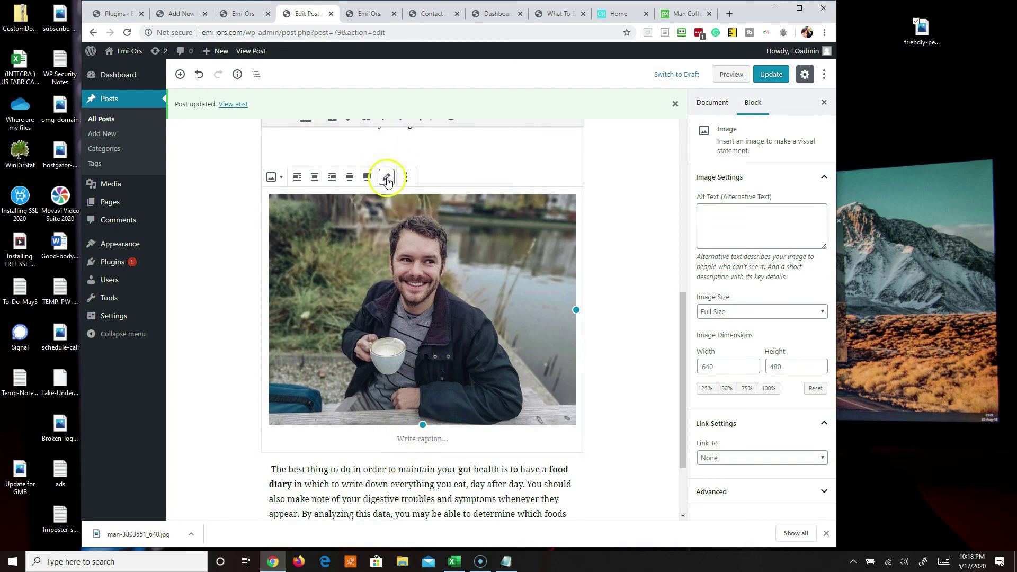
pyautogui.click(626, 350)
pyautogui.click(771, 74)
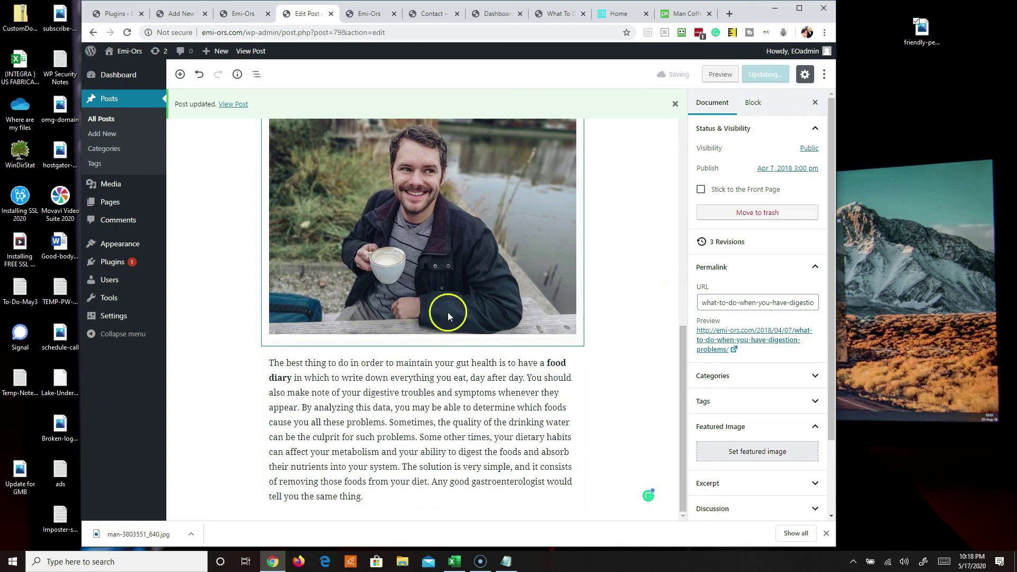
pyautogui.click(438, 333)
pyautogui.click(435, 345)
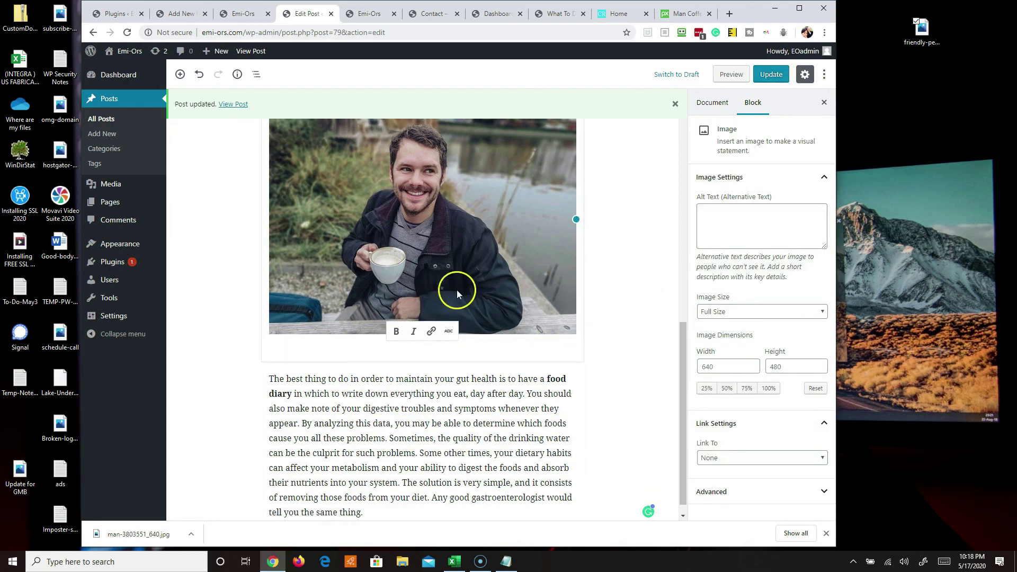
pyautogui.click(505, 325)
pyautogui.click(426, 344)
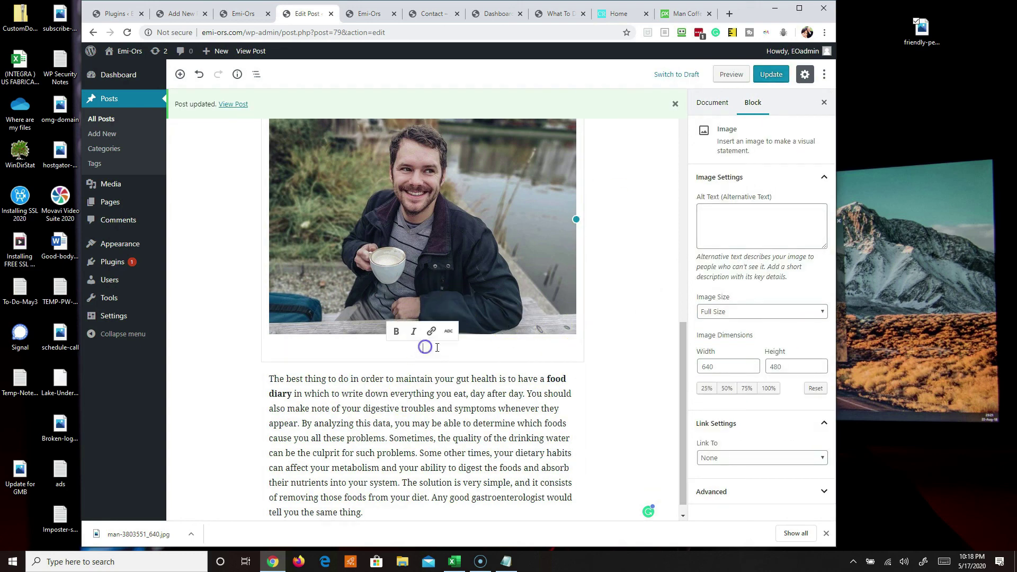
pyautogui.click(616, 321)
# Step: Update the post, preview it to check the image between the paragraphs, and return to the editor
pyautogui.click(769, 75)
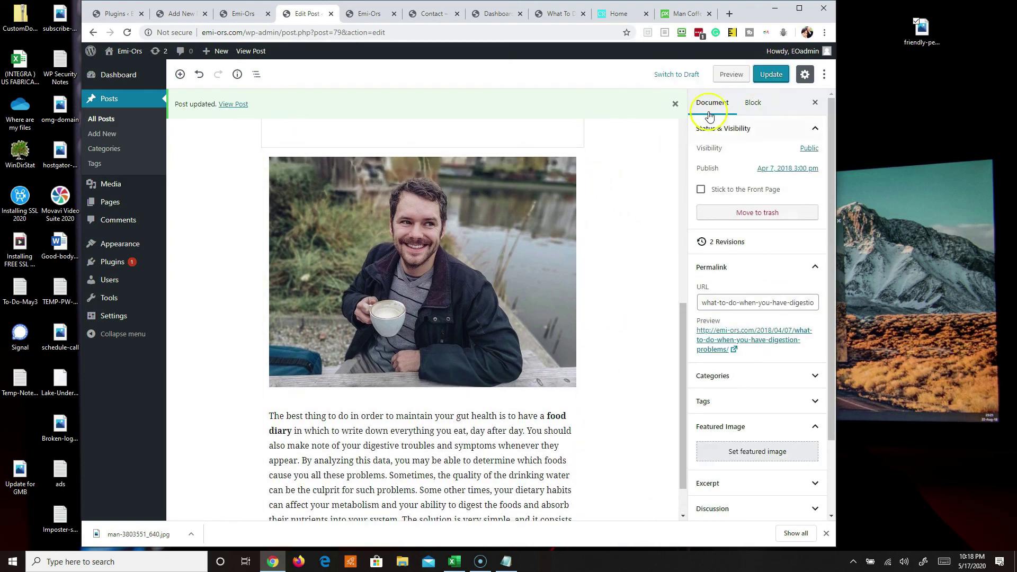
pyautogui.click(720, 74)
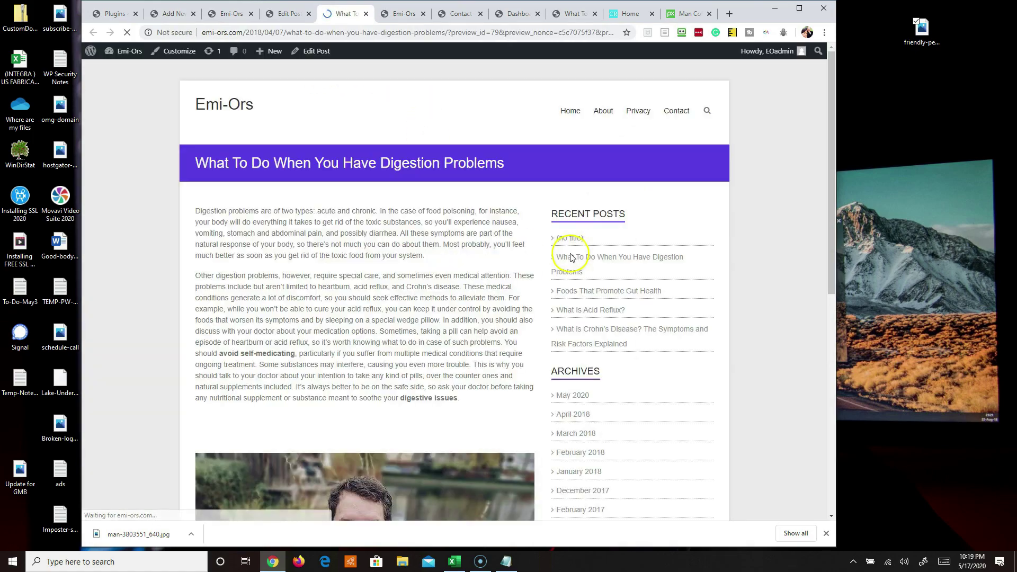
pyautogui.scroll(-8, 423, 265)
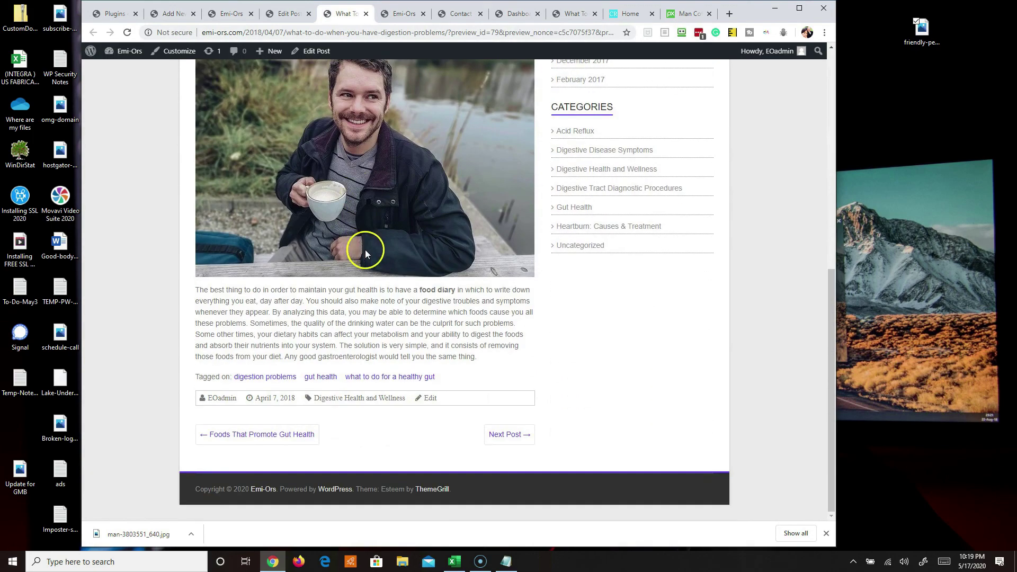
pyautogui.scroll(8, 371, 249)
pyautogui.scroll(-8, 383, 254)
pyautogui.scroll(3, 433, 220)
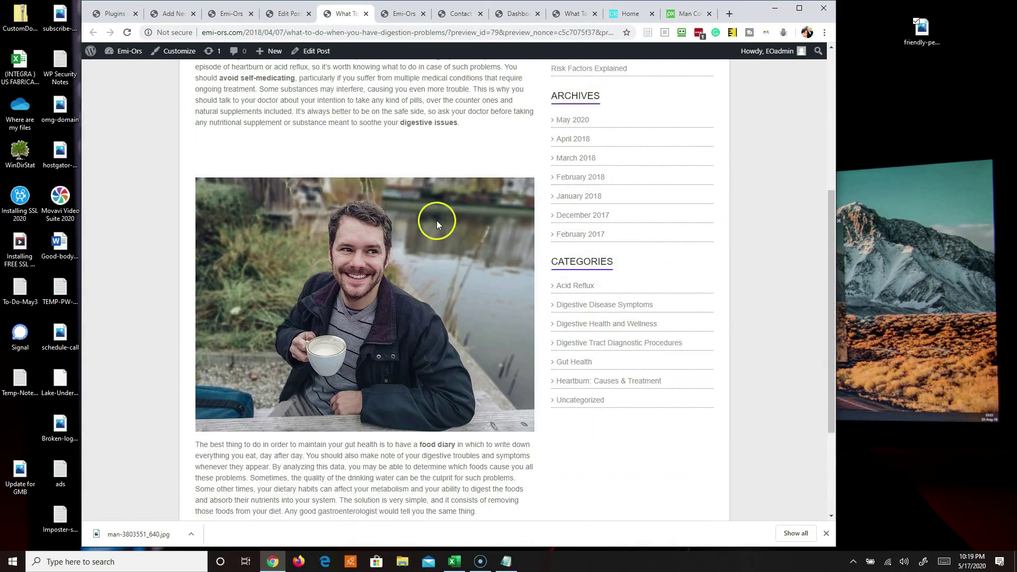
pyautogui.click(286, 14)
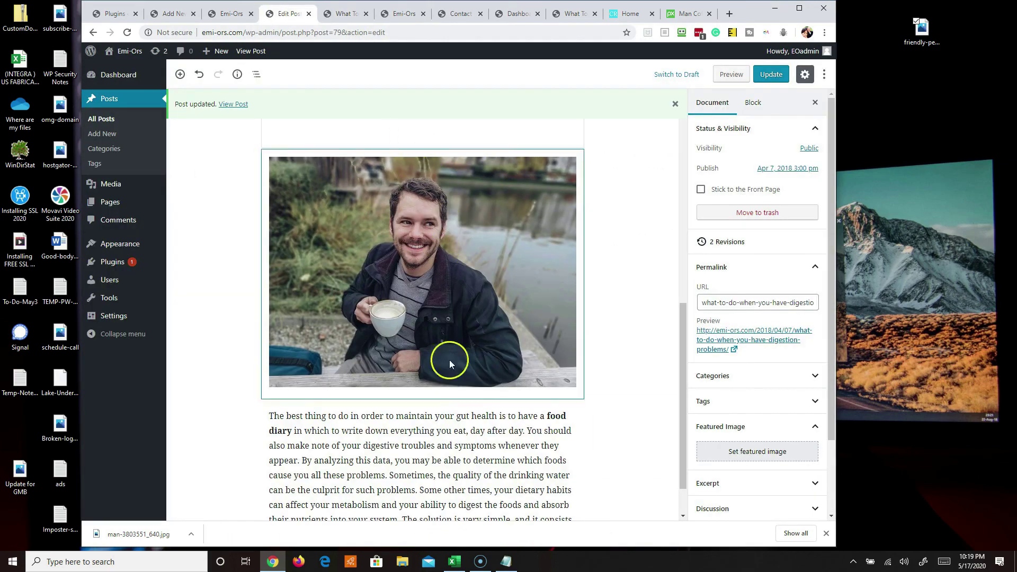
# Step: Shrink the post image to about 197×148 and align it left of the paragraph text, then right
pyautogui.click(565, 385)
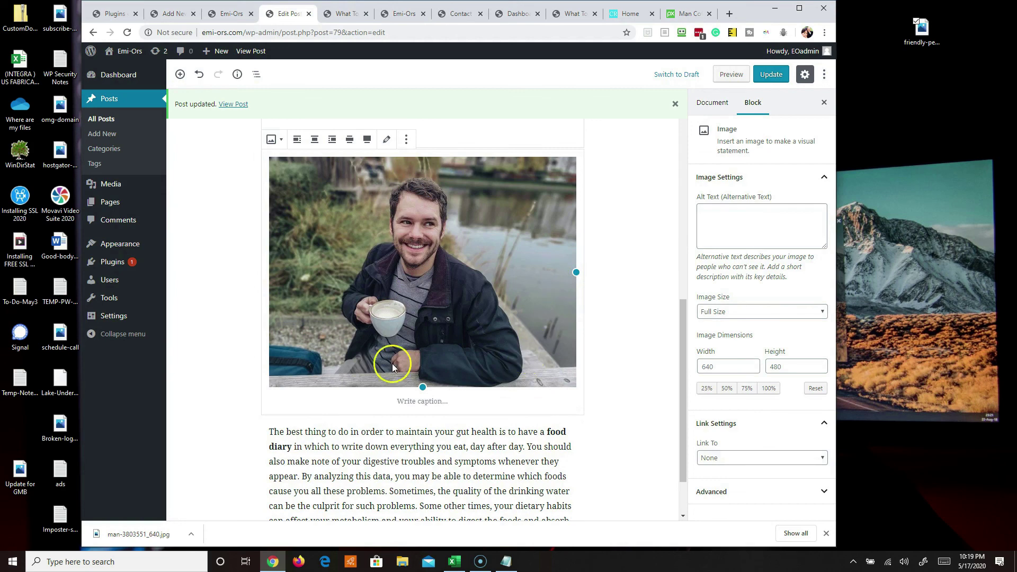
pyautogui.moveTo(423, 388); pyautogui.dragTo(338, 222)
pyautogui.click(297, 222)
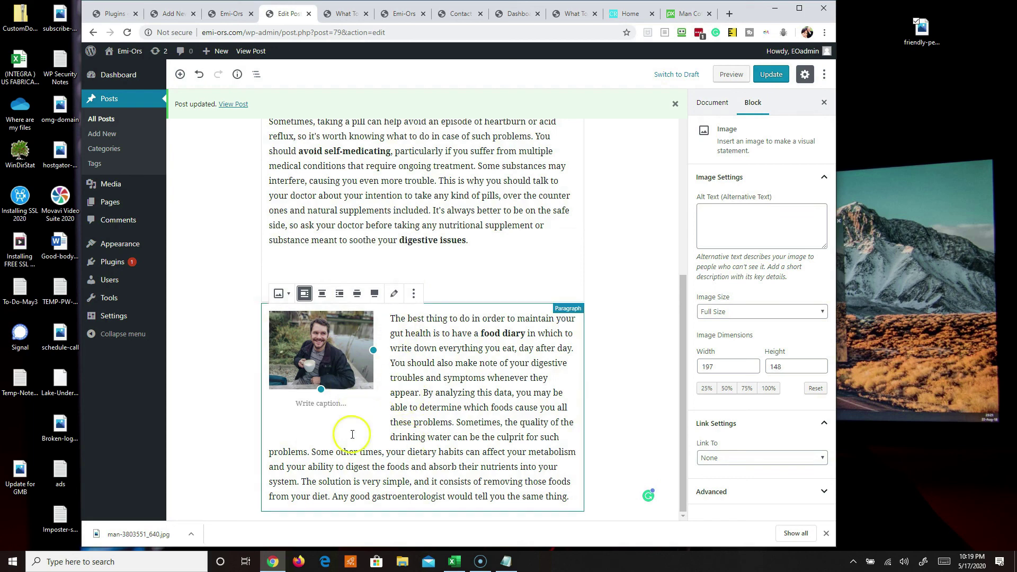
pyautogui.click(340, 295)
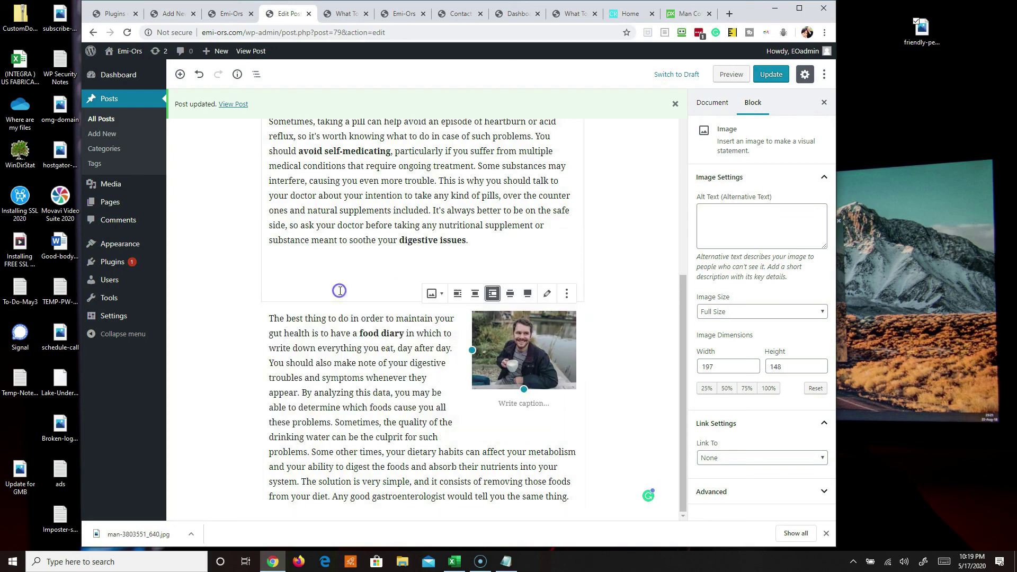
# Step: Center the post image and enlarge it to slightly less than the full width of the text column
pyautogui.click(476, 294)
pyautogui.click(358, 287)
pyautogui.moveTo(367, 279); pyautogui.dragTo(189, 290)
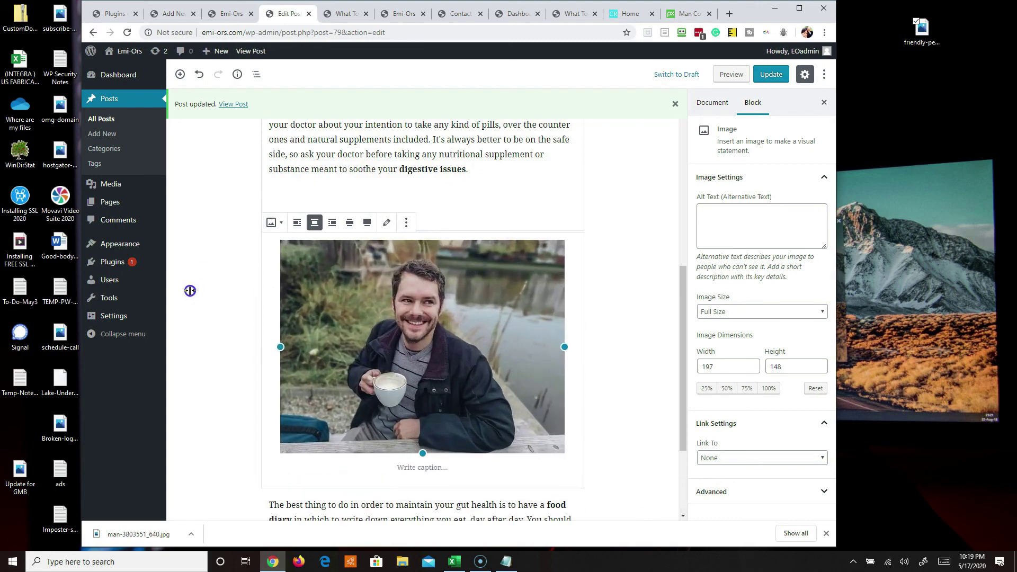
pyautogui.click(616, 360)
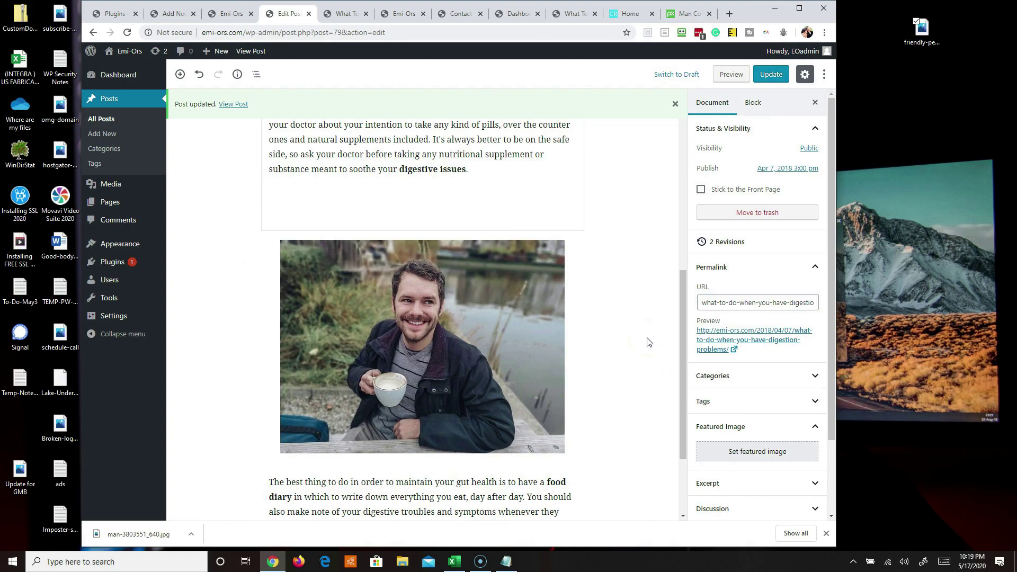